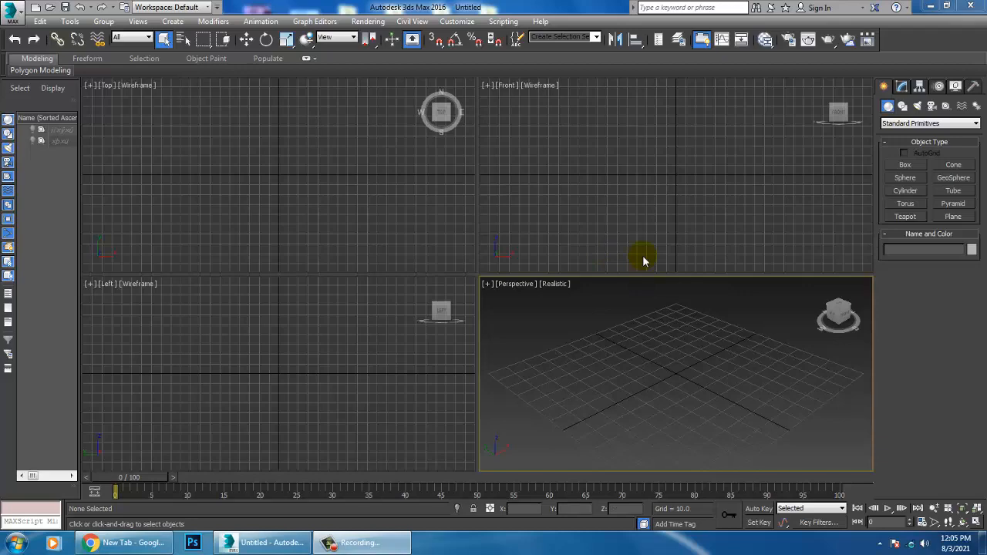
Step: Open the desktop image Podium in the image viewer and move it aside as a modelling reference
click(382, 23)
click(419, 363)
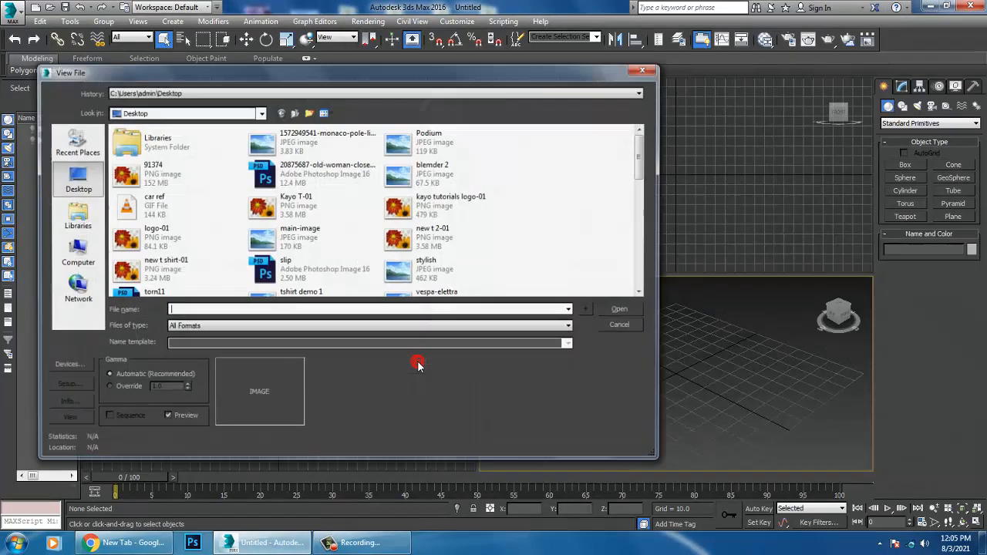
double_click(430, 133)
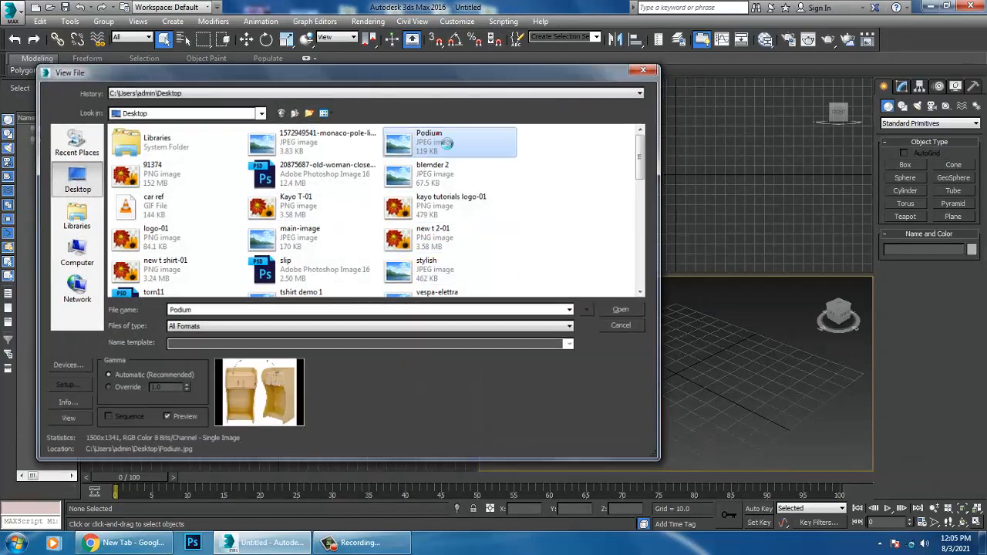
drag(472, 65, 137, 20)
Step: In the maximized front view, use Line to draw the podium side's straight back about 170 units tall, its base and short lower front edge
click(638, 191)
key(alt+w)
middle_drag(632, 191, 671, 180)
click(907, 108)
click(906, 175)
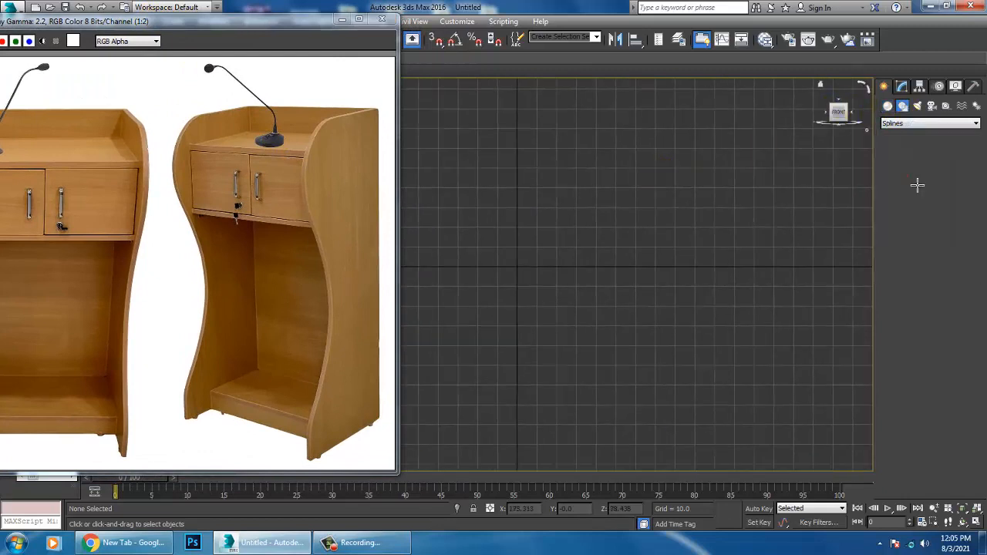
click(670, 114)
shift+click(695, 433)
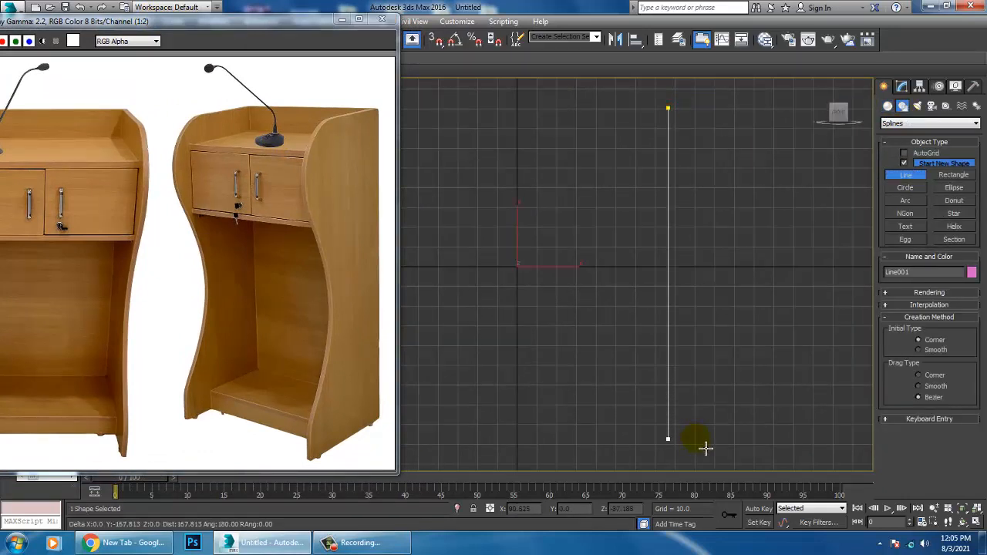
shift+click(698, 442)
shift+click(497, 446)
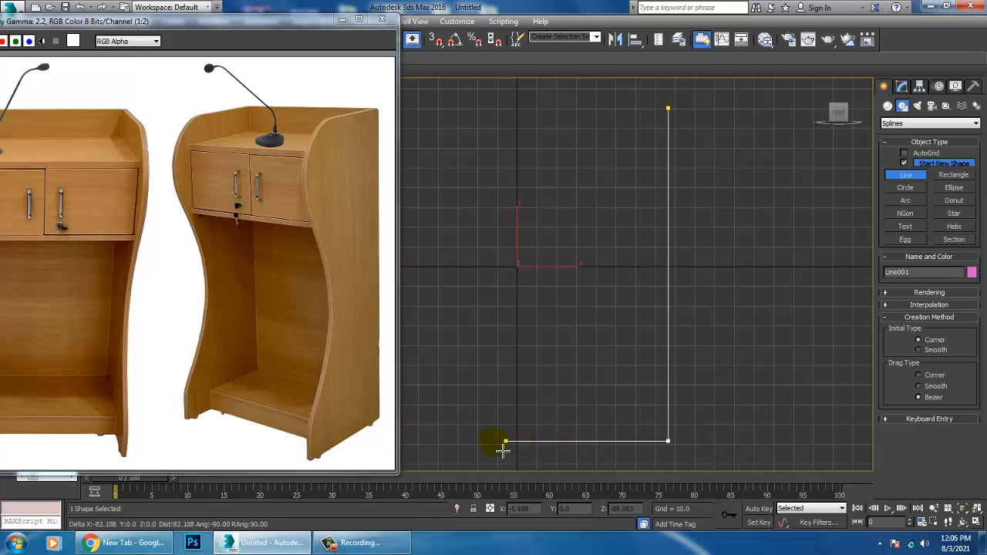
click(497, 409)
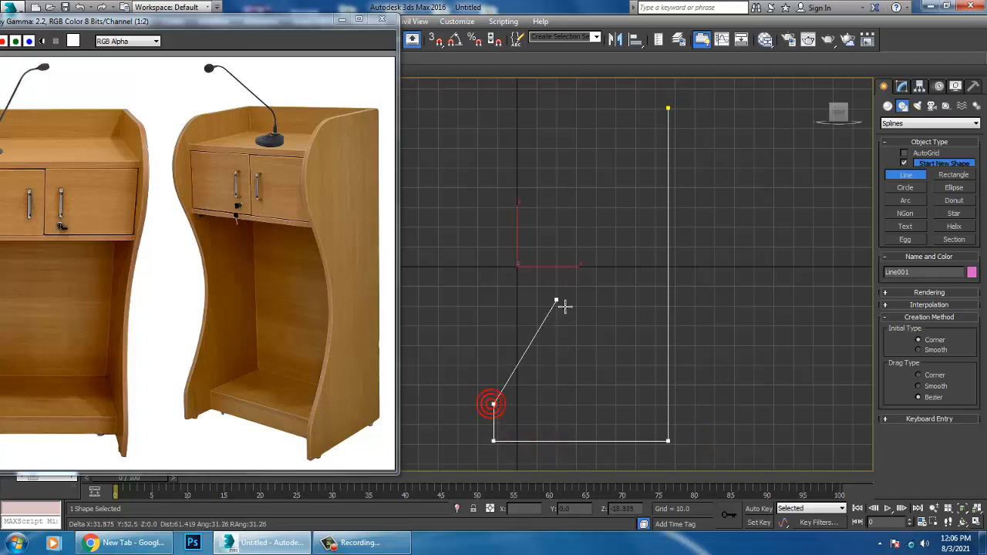
Step: Continue the line with the S-curved front and flat top edge, closing the spline at its starting vertex
drag(554, 278, 550, 237)
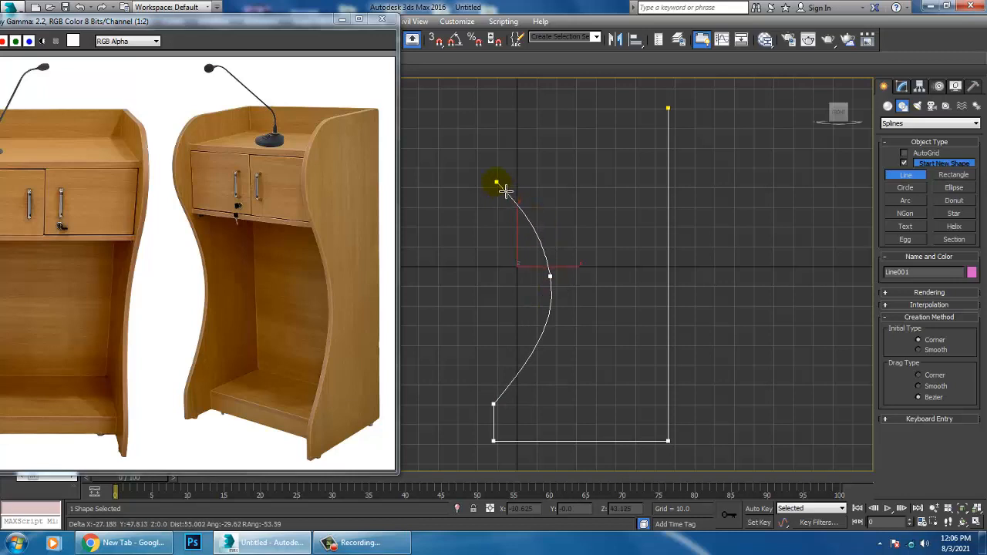
drag(503, 187, 505, 135)
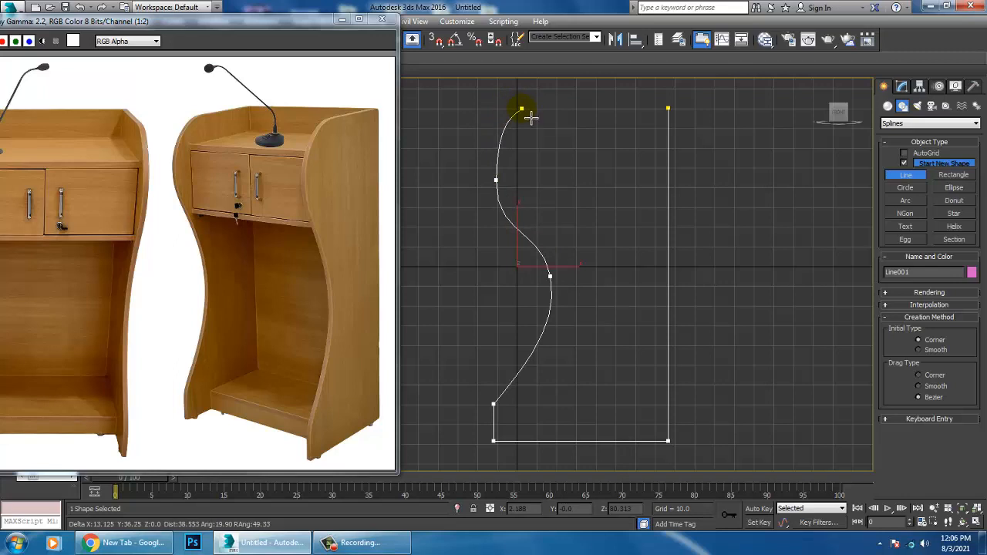
click(531, 117)
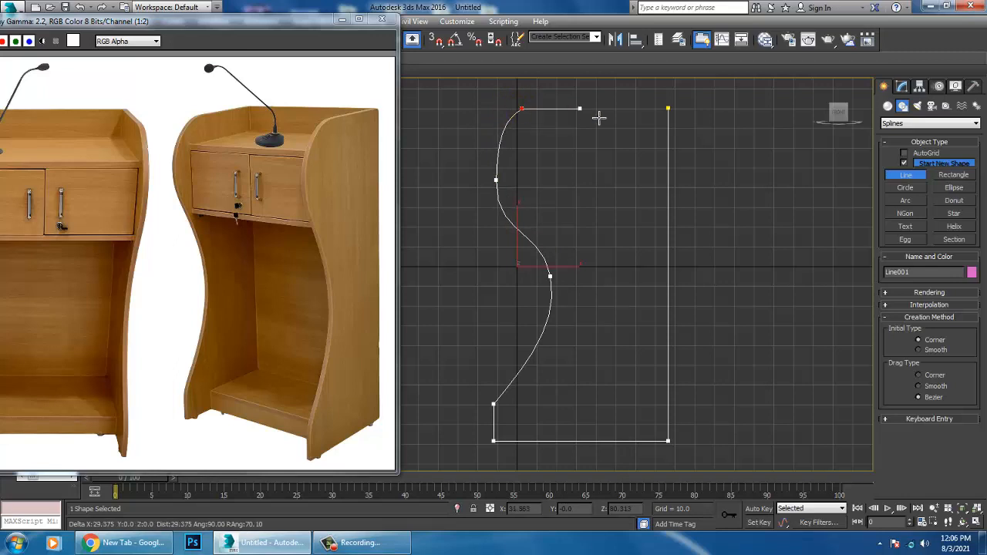
click(669, 109)
click(496, 317)
right_click(571, 332)
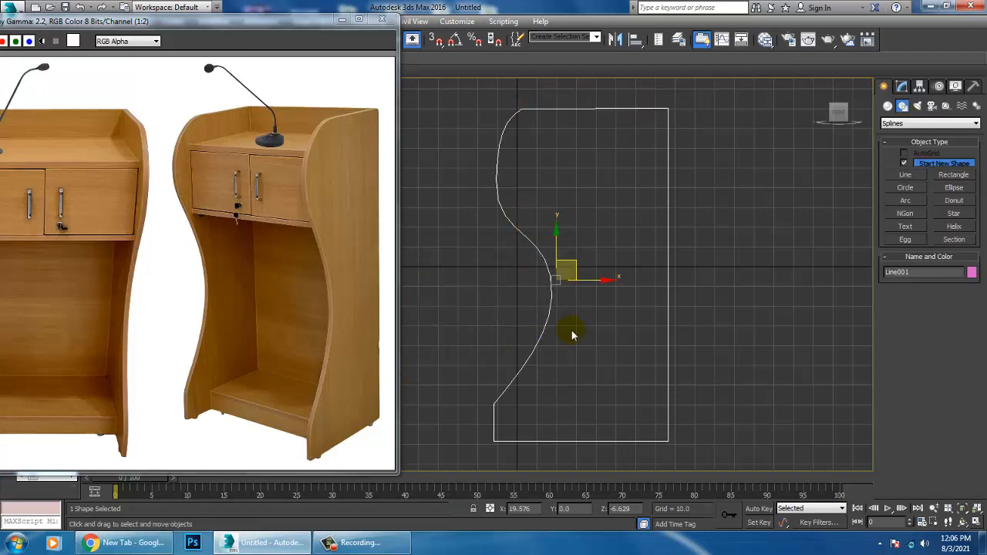
Step: Enter vertex editing on the profile and raise the two top vertices slightly
middle_drag(572, 333, 590, 311)
key(1)
middle_drag(610, 232, 628, 302)
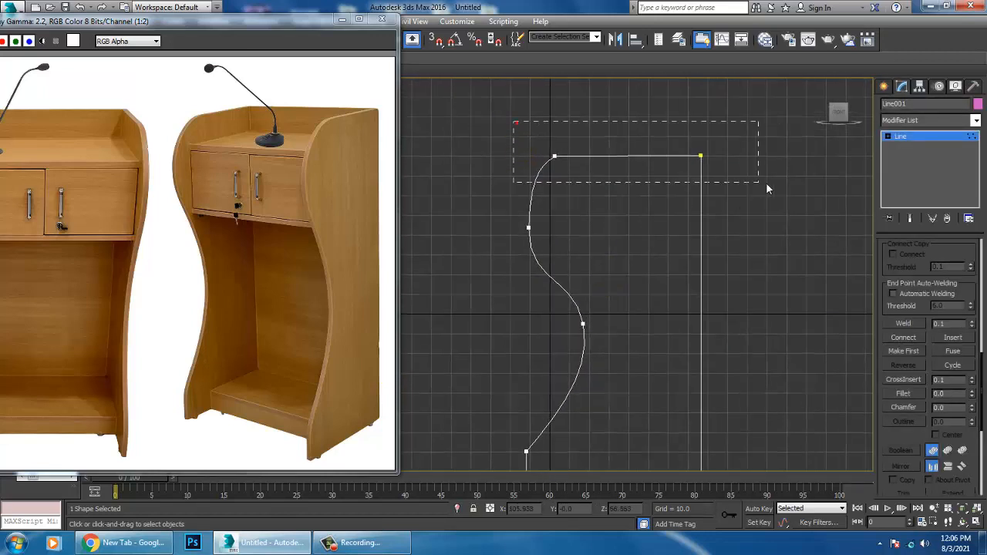
drag(767, 186, 767, 186)
drag(709, 127, 709, 115)
Step: Raise the vertex at the upper front bulge slightly and convert it to Smooth
middle_drag(600, 220, 605, 218)
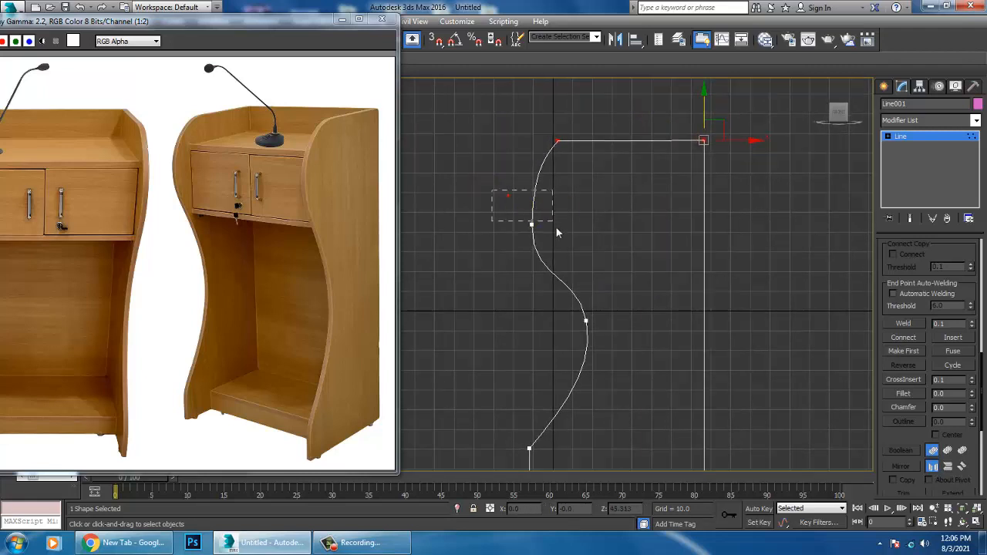
drag(557, 230, 554, 225)
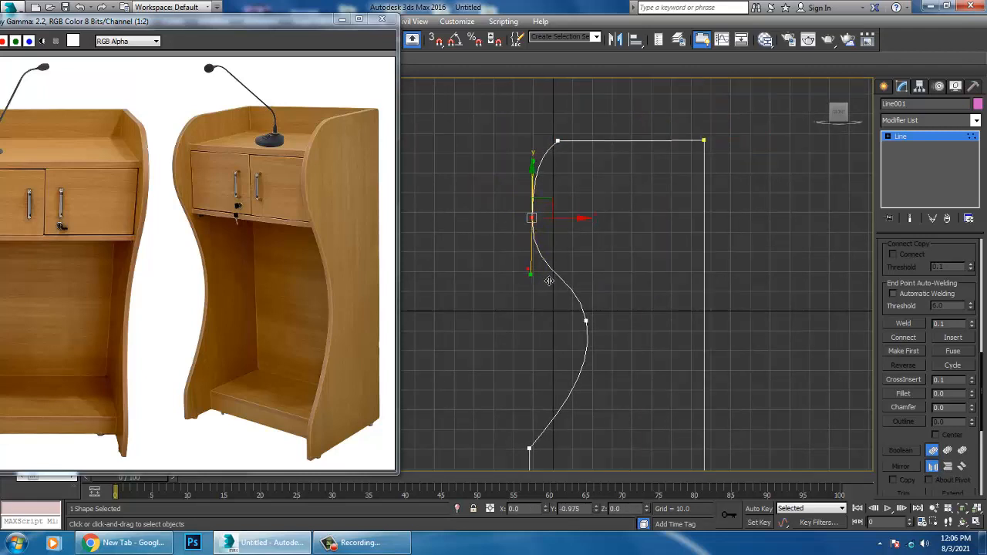
right_click(531, 217)
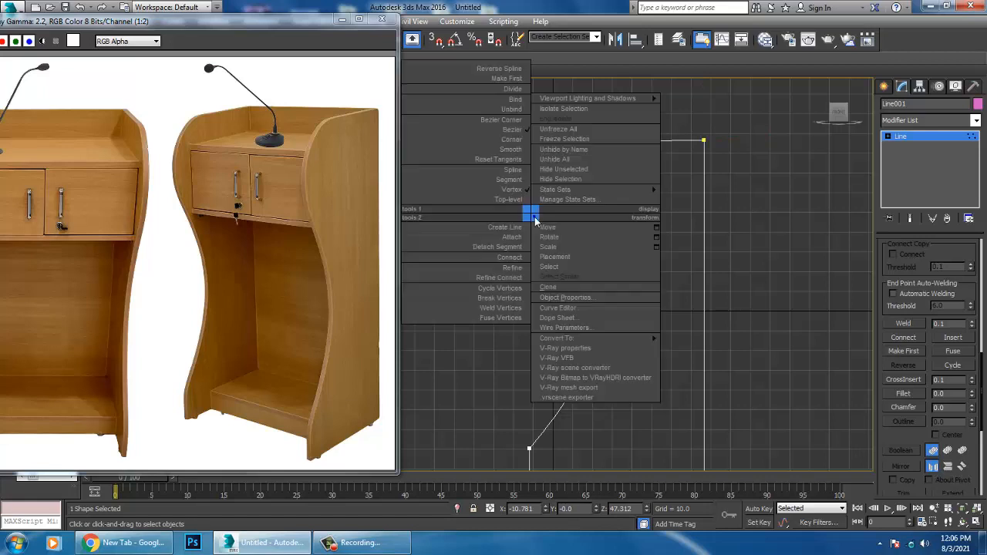
click(525, 156)
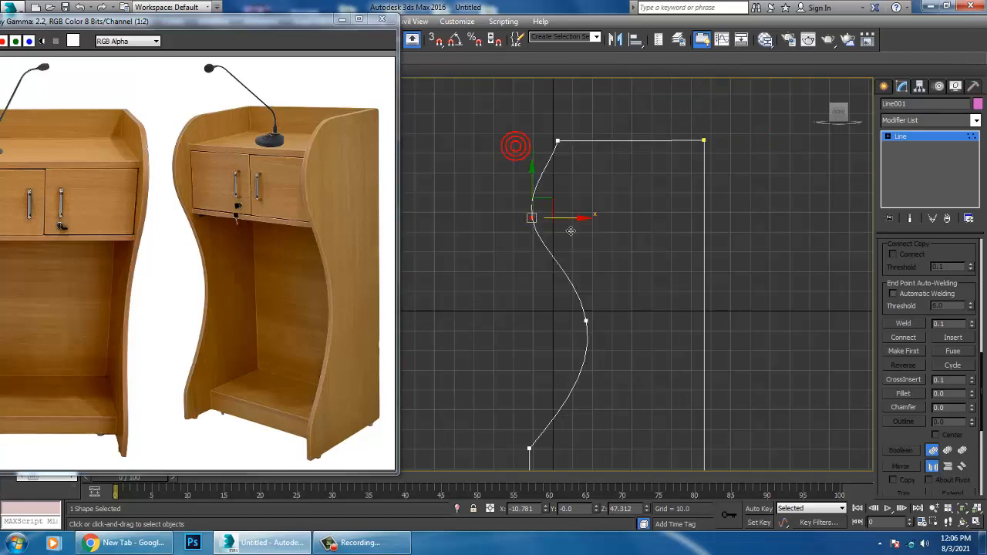
middle_drag(625, 247, 645, 226)
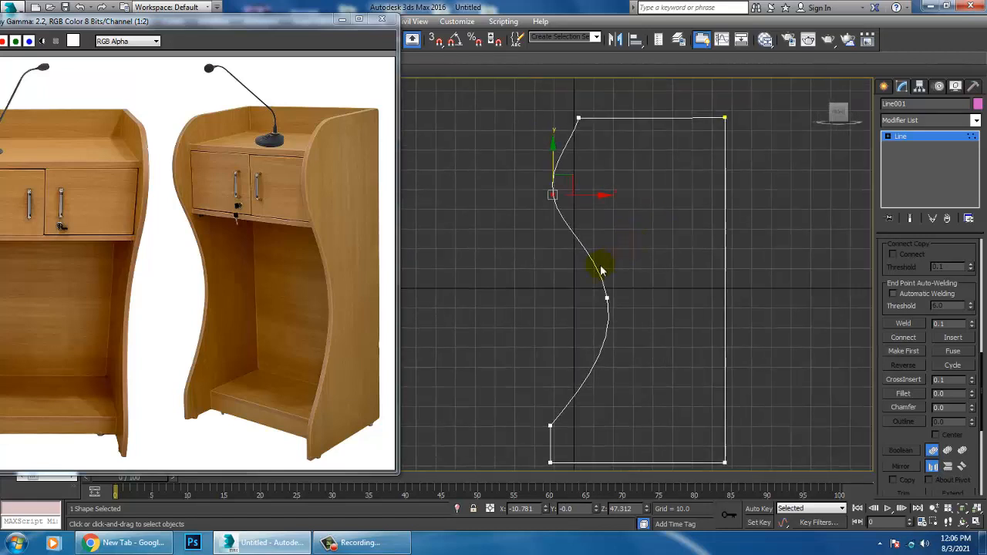
Step: Raise the waist vertex of the front curve slightly and shift the upper bulge vertex slightly inward
click(607, 298)
mouse_move(612, 273)
mouse_down()
mouse_move(627, 271)
mouse_move(618, 272)
mouse_up()
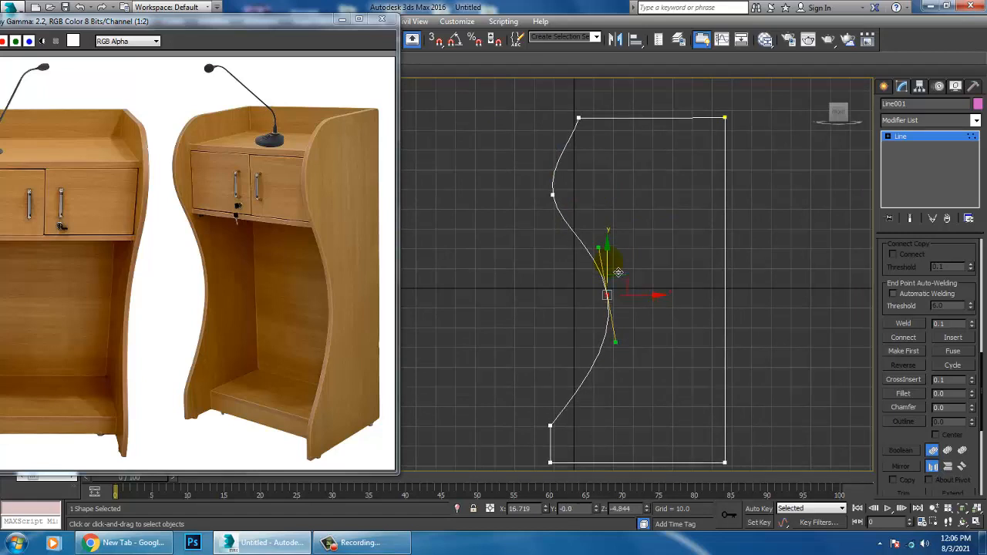
drag(597, 239, 595, 234)
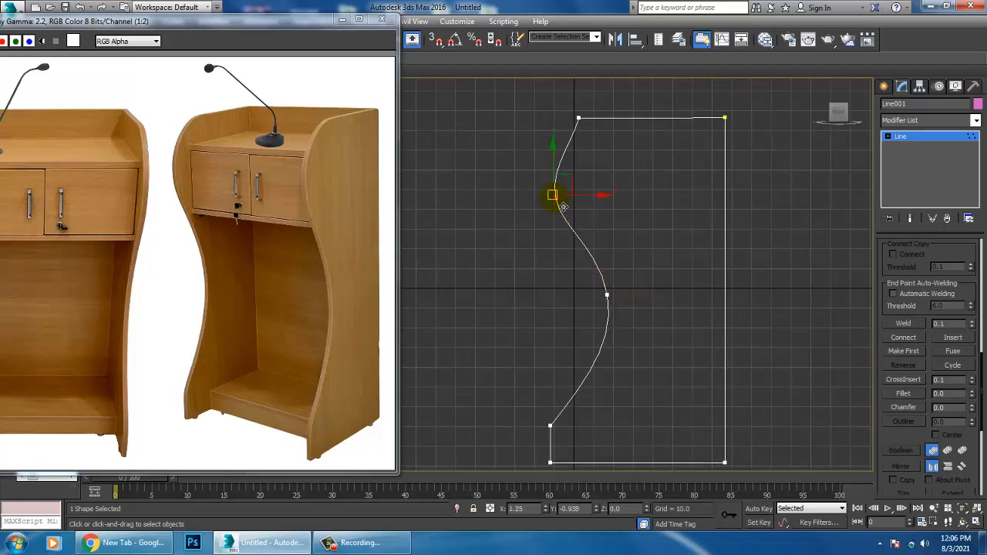
middle_drag(569, 203, 565, 154)
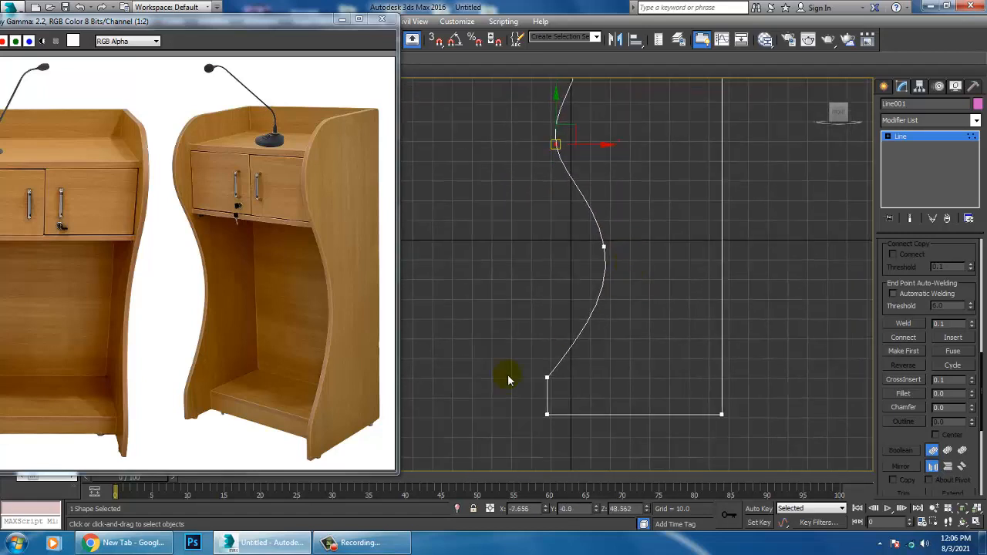
Step: Shift the two lower front vertices slightly inward and fillet the upper one of them by about 7.5
drag(509, 340, 596, 425)
click(646, 368)
drag(545, 359, 566, 388)
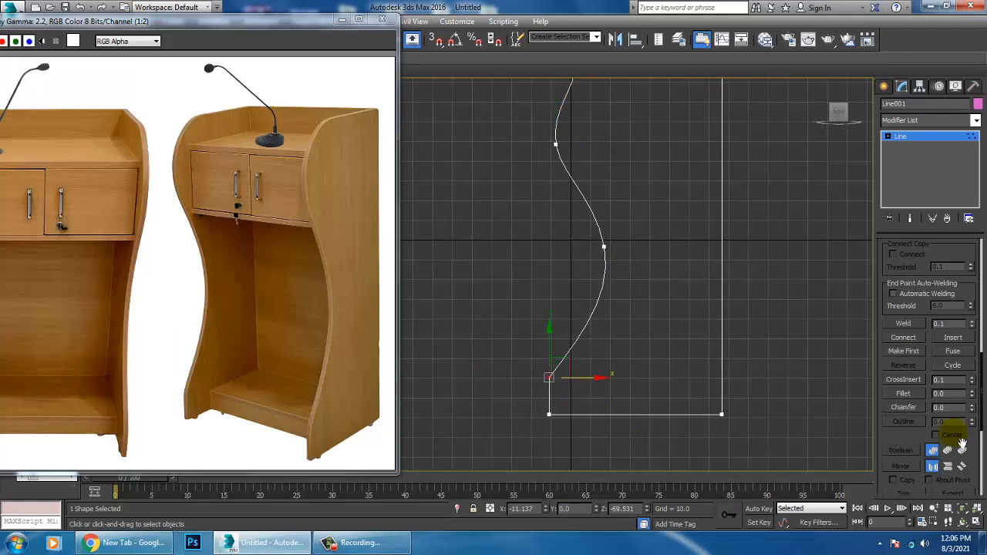
click(914, 394)
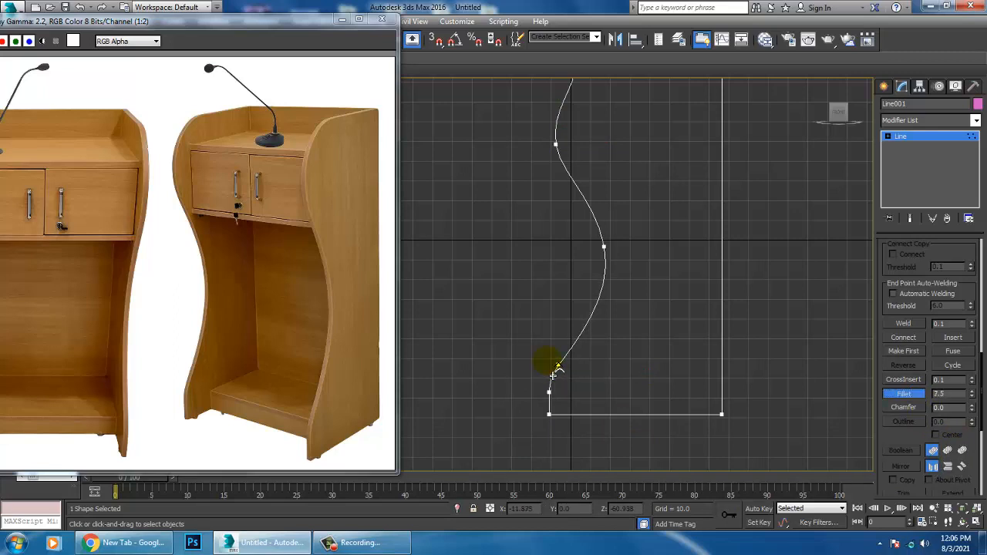
drag(548, 361, 549, 361)
Step: Fillet the upper bulge vertex by about 16 and the waist vertex of the front curve
middle_drag(638, 223, 647, 352)
drag(566, 273, 554, 253)
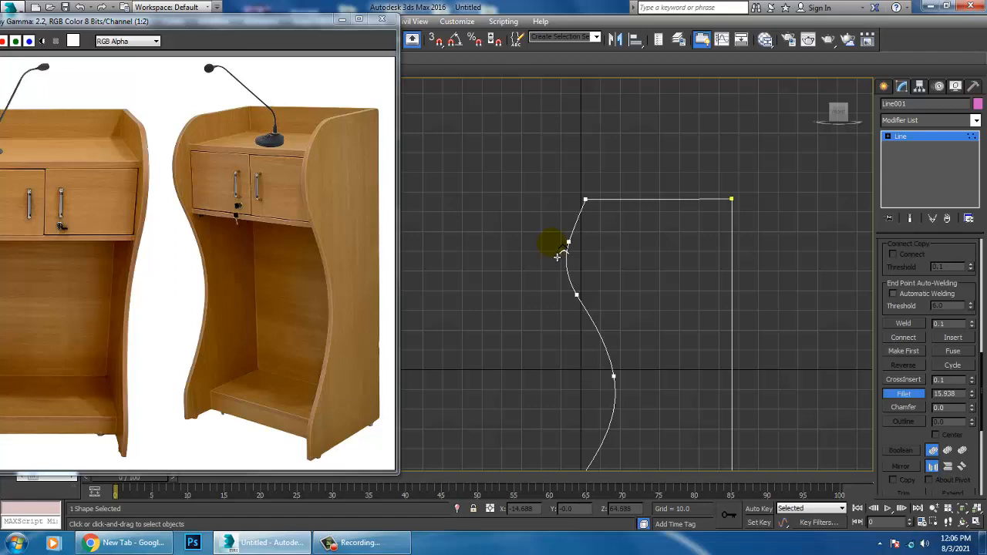
middle_drag(685, 334, 646, 268)
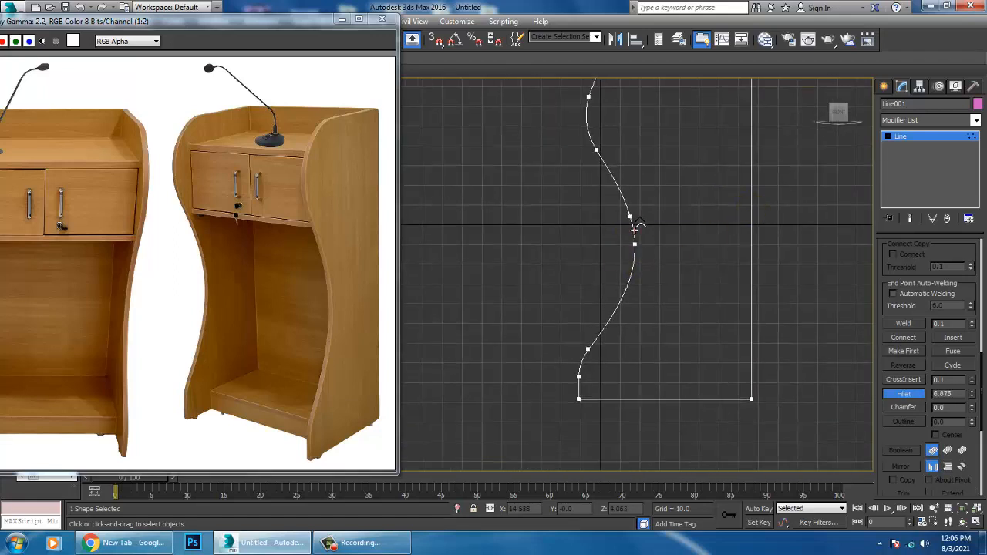
drag(634, 228, 633, 214)
Step: Raise the top front and top back vertices slightly to level the top edge, and exit vertex editing
scroll(648, 246, down, 2)
middle_drag(648, 245, 672, 260)
middle_drag(670, 299, 664, 250)
middle_drag(706, 224, 703, 303)
scroll(675, 193, up, 3)
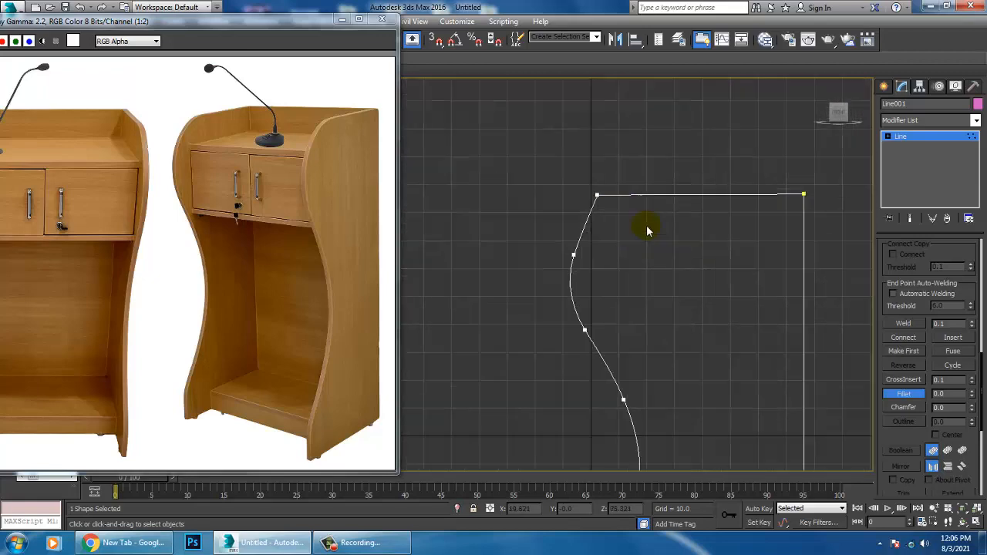
right_click(639, 227)
drag(567, 166, 630, 208)
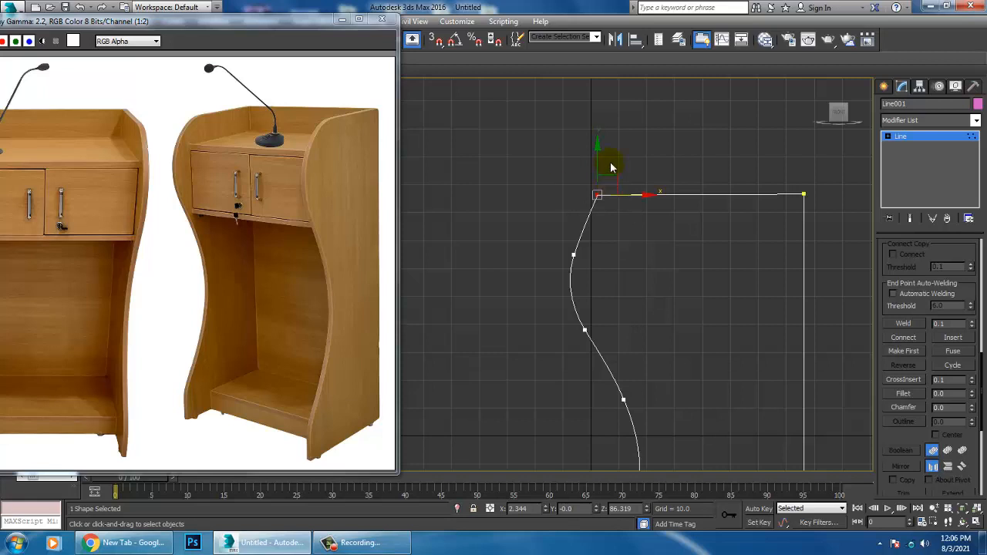
drag(608, 173, 609, 168)
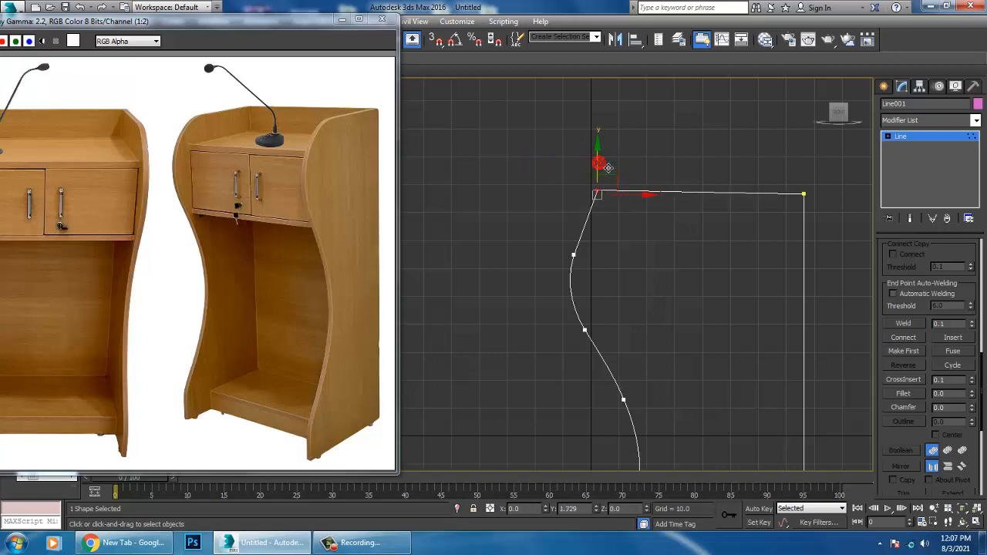
drag(833, 184, 811, 157)
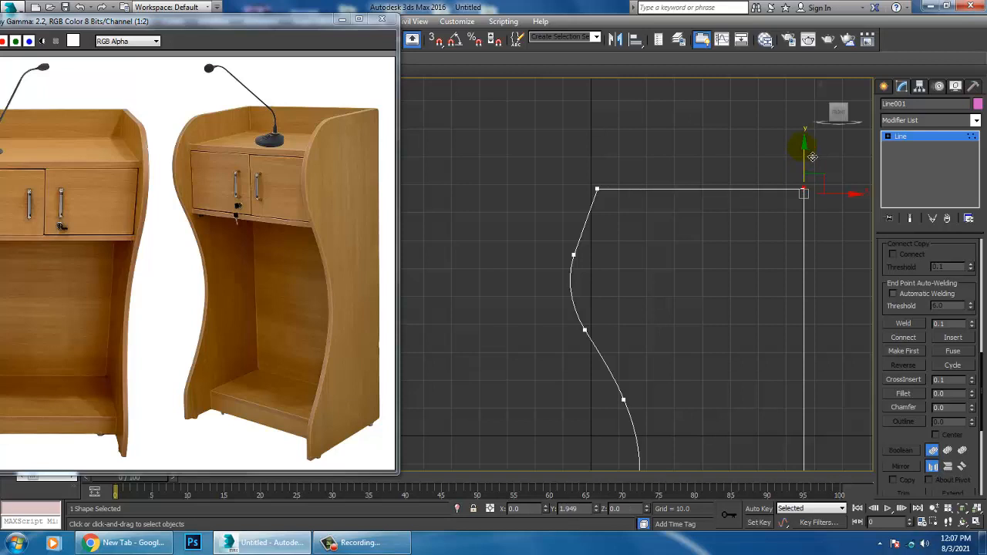
scroll(740, 276, down, 3)
middle_drag(741, 275, 693, 162)
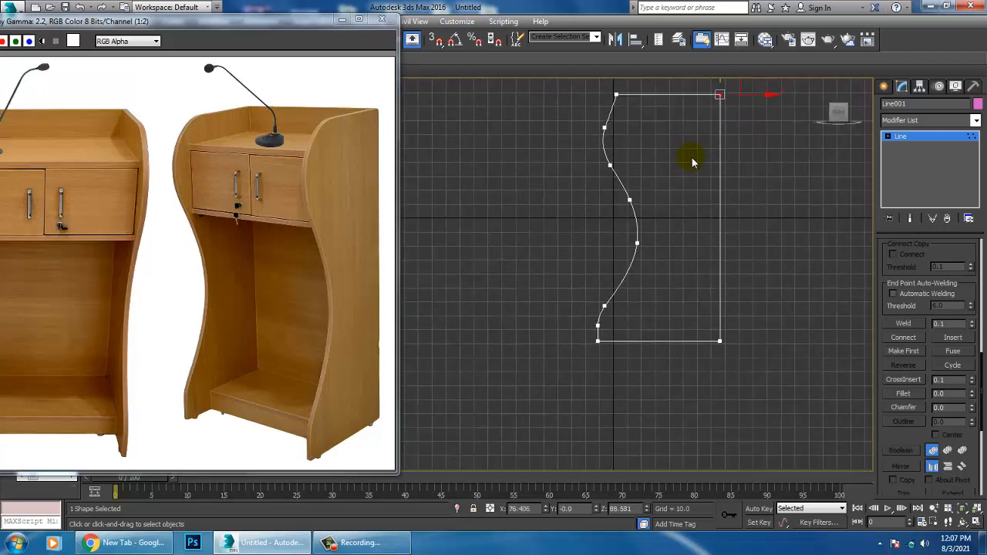
click(935, 146)
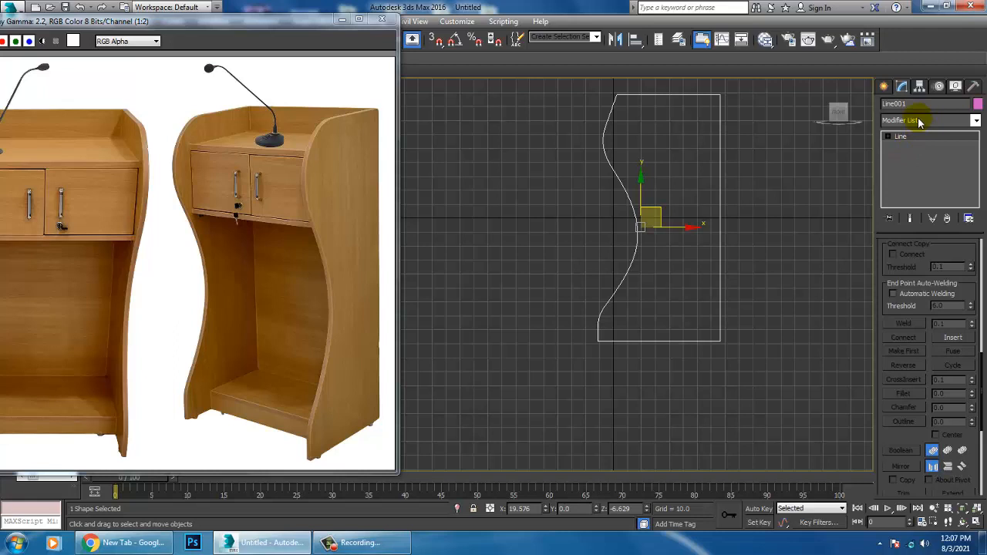
Step: Fillet the profile's top front corner vertex into a broad curve that meets the upper bulge
middle_drag(602, 222, 634, 249)
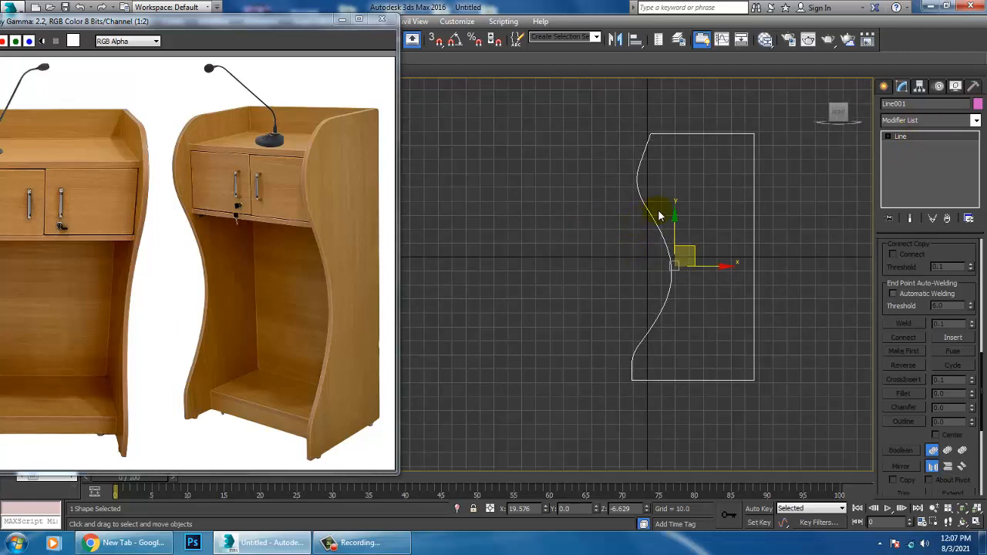
key(1)
middle_drag(668, 199, 682, 245)
scroll(690, 193, up, 2)
drag(690, 202, 651, 169)
click(904, 394)
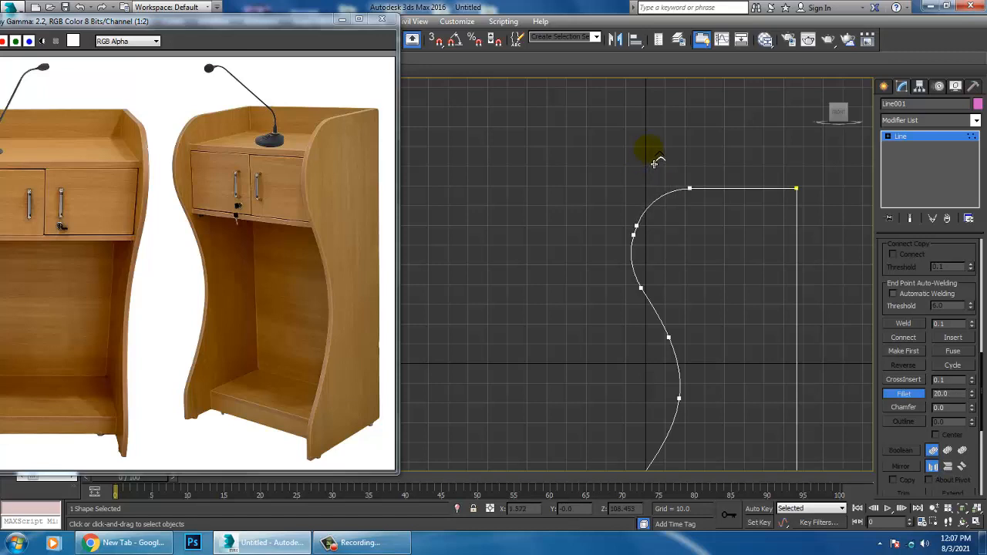
drag(656, 160, 661, 156)
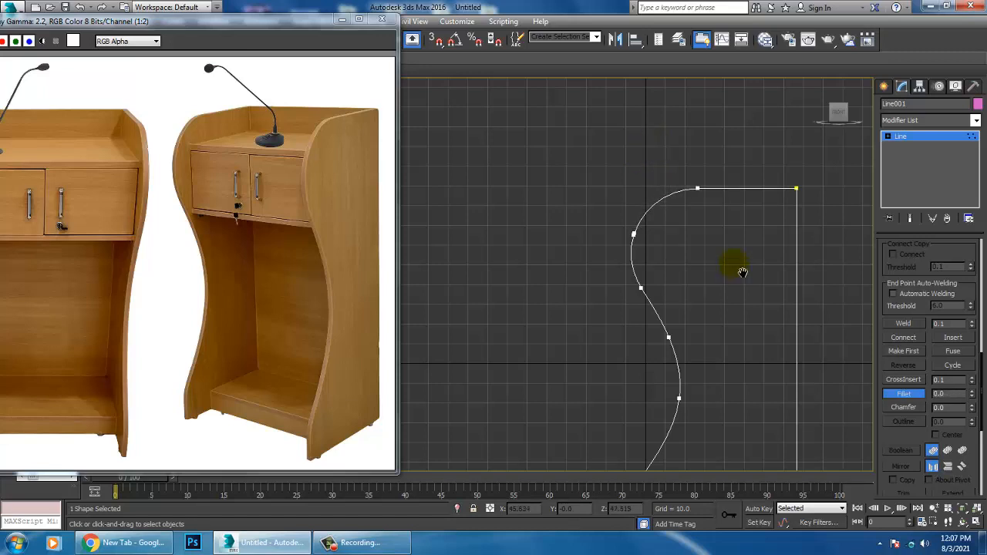
Step: Leave vertex filleting and apply an Extrude modifier to the finished side profile
middle_drag(742, 271, 689, 185)
scroll(725, 227, down, 2)
middle_drag(725, 227, 693, 252)
right_click(674, 198)
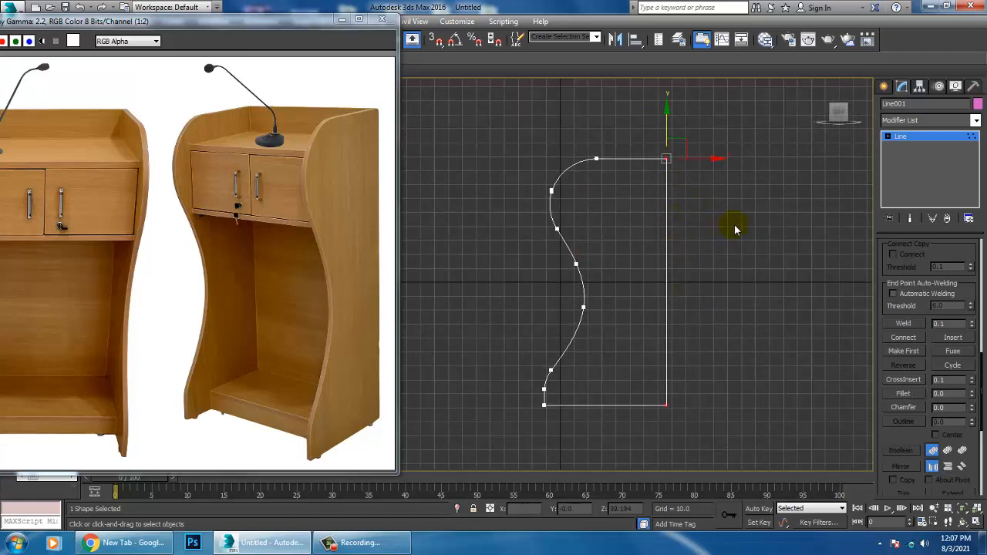
middle_drag(735, 224, 739, 231)
alt+middle_drag(753, 375, 713, 245)
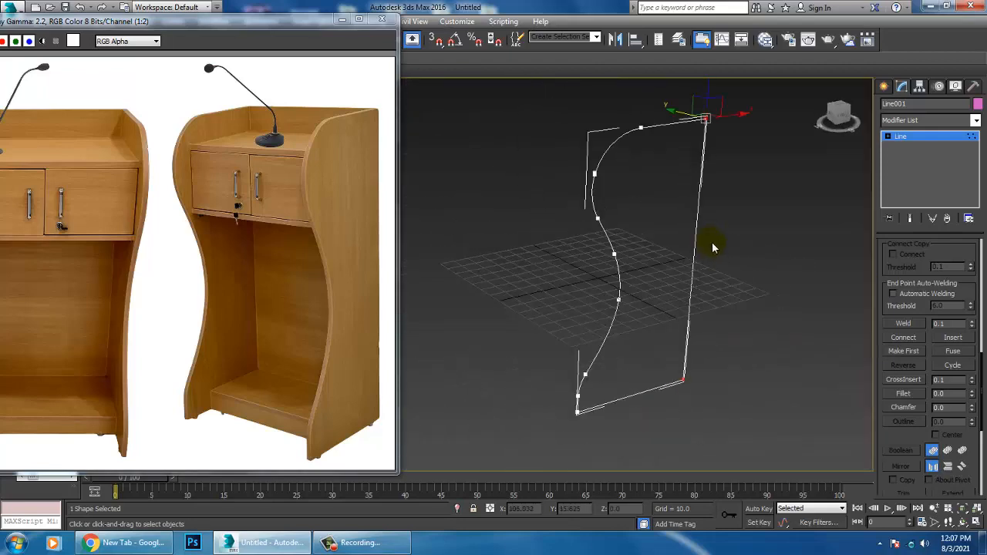
click(932, 137)
click(927, 119)
text(ex)
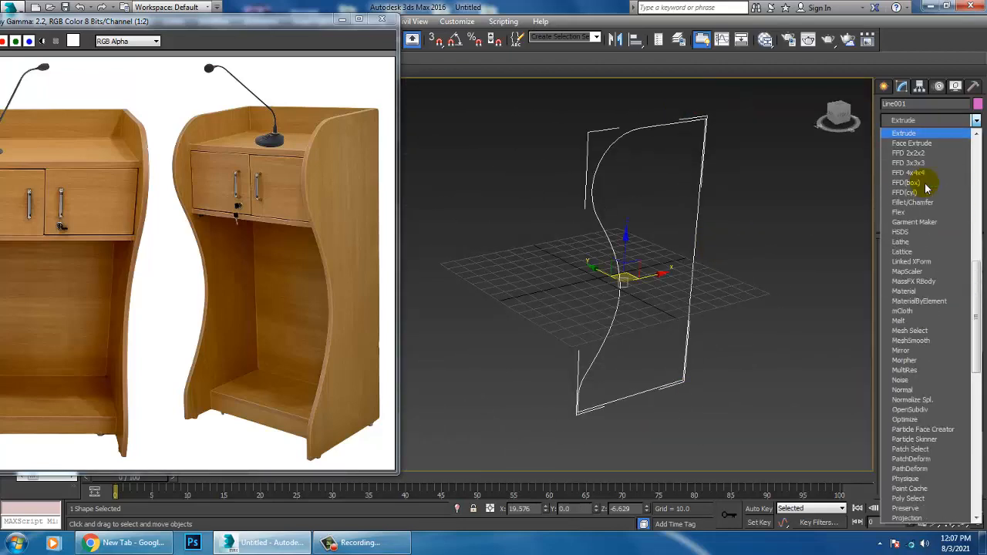
key(Return)
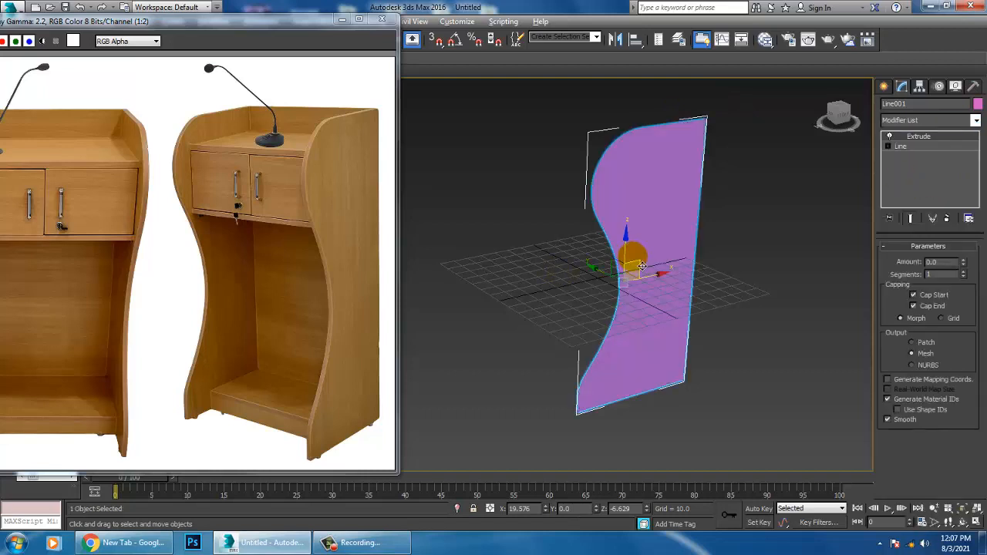
Step: Set the side panel's extrusion amount to 2.0 and turn on edged-face shading
alt+middle_drag(633, 257, 687, 300)
key(j)
middle_drag(682, 258, 687, 276)
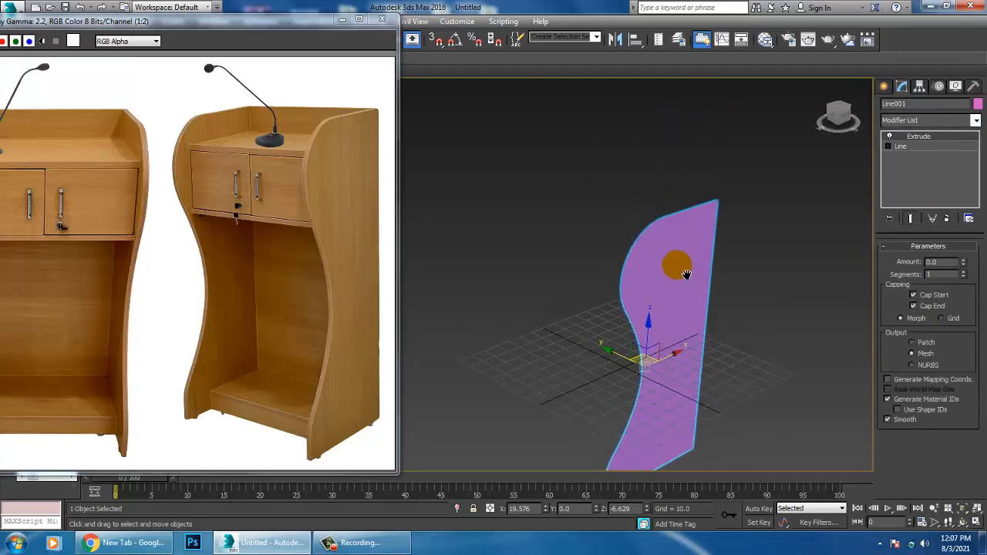
scroll(687, 276, up, 4)
drag(962, 264, 964, 268)
key(F4)
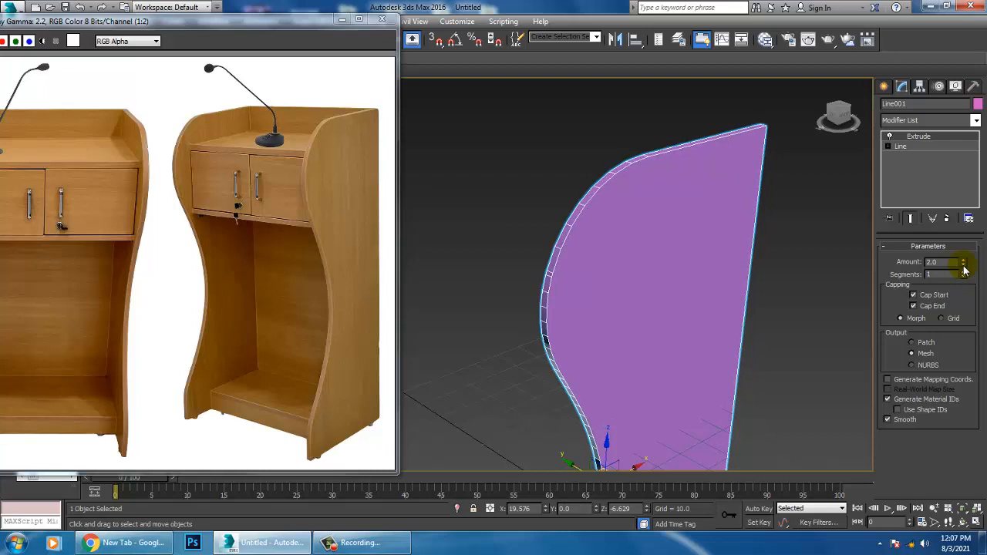
Step: Convert the extruded side panel to an Editable Poly
alt+middle_drag(718, 236, 705, 229)
scroll(705, 229, up, 3)
right_click(662, 149)
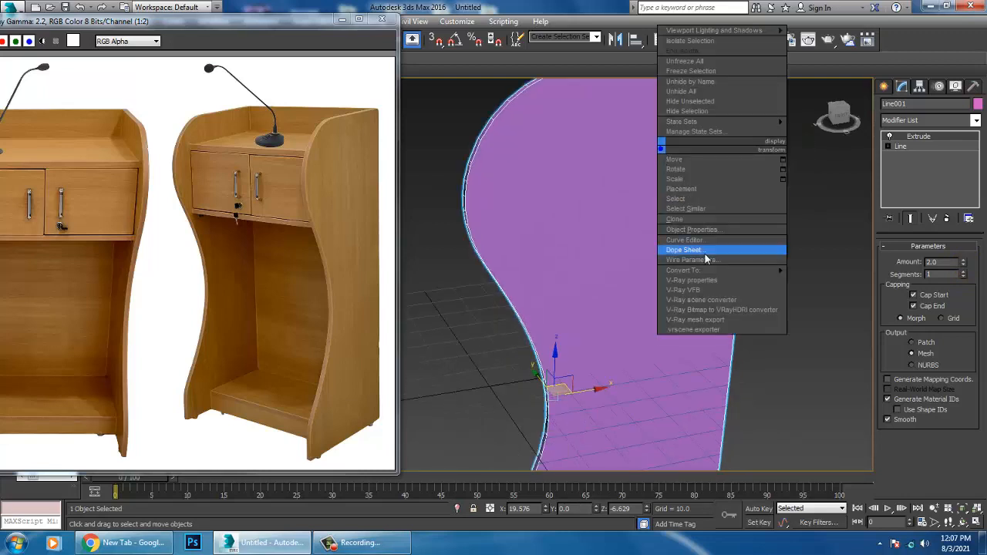
mouse_move(728, 269)
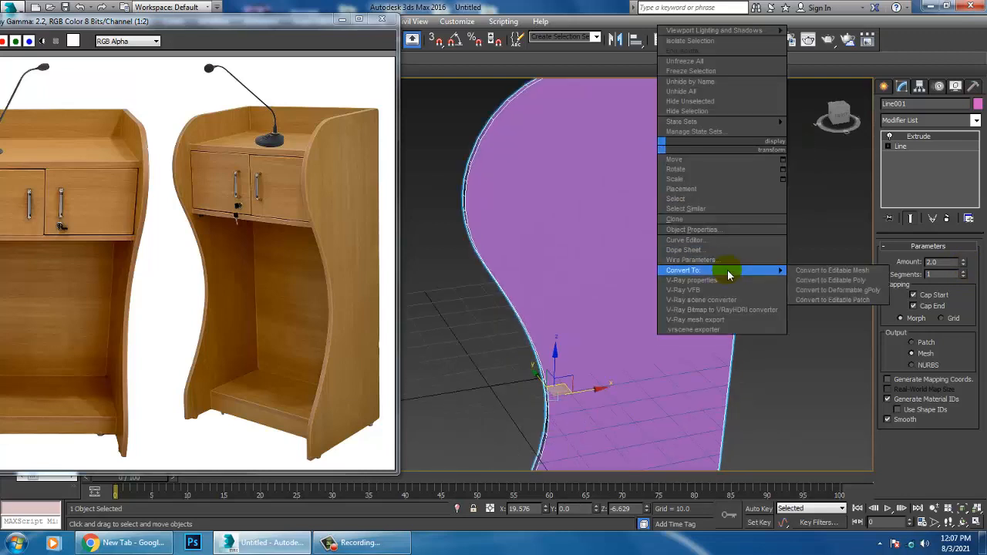
click(810, 282)
scroll(761, 286, down, 4)
alt+middle_drag(714, 255, 911, 262)
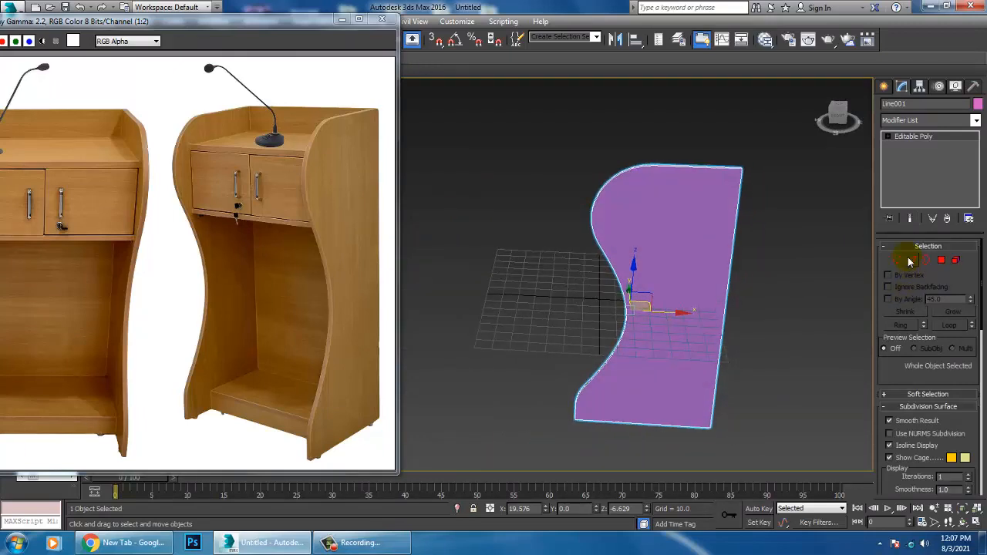
Step: Select the panel's top and bottom edges and connect them with a new edge loop running down both faces
click(911, 261)
drag(692, 135, 687, 469)
alt+middle_drag(687, 469, 686, 260)
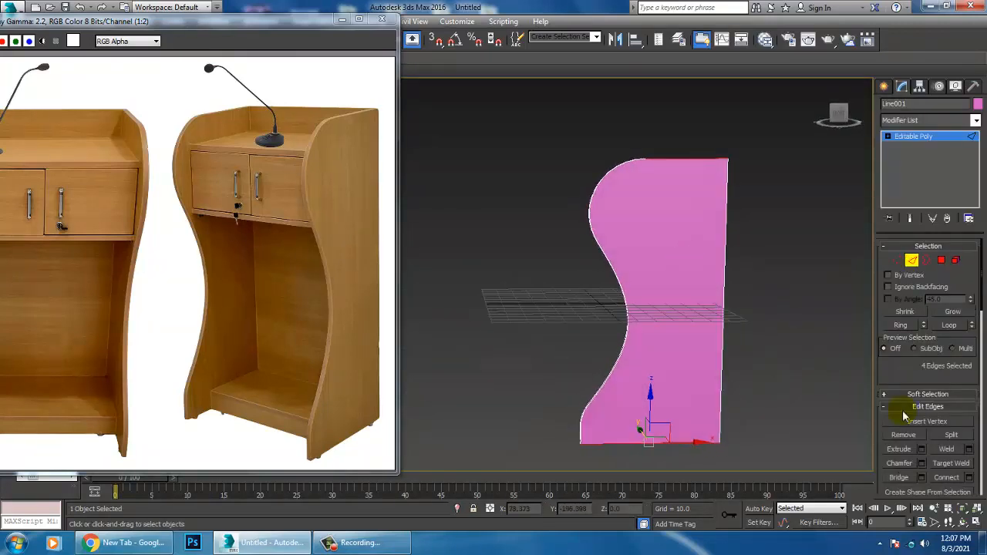
click(970, 477)
click(485, 336)
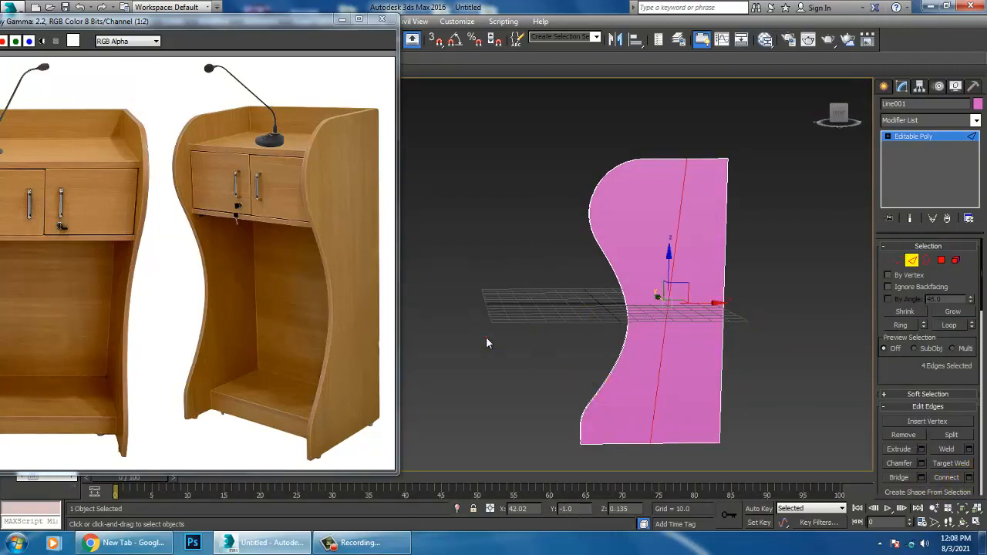
Step: Select the new loop's top and bottom vertices in the front view and scale them along X until the line is vertical
key(alt+w)
middle_drag(658, 186, 635, 146)
key(alt+w)
key(1)
drag(540, 304, 568, 337)
middle_drag(600, 294, 613, 345)
ctrl+drag(578, 109, 612, 147)
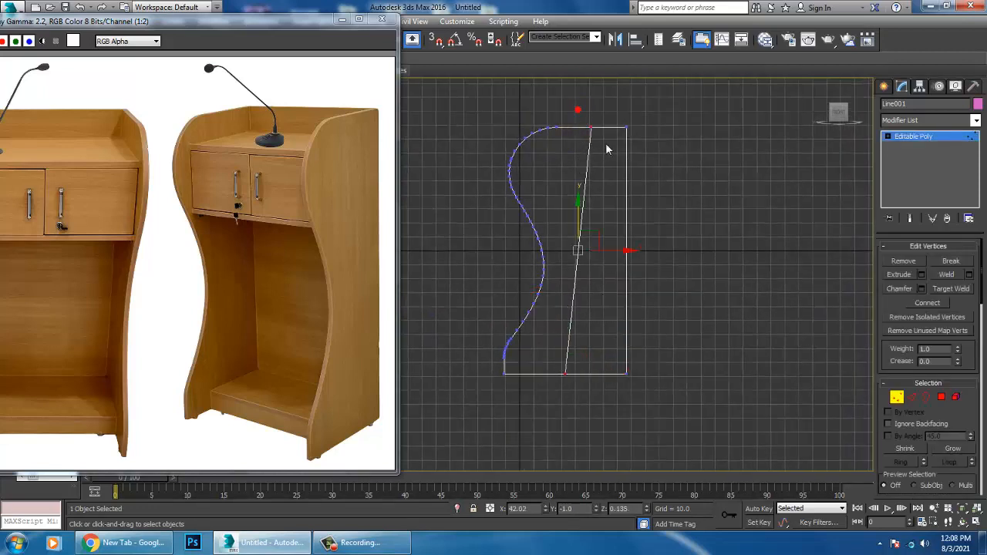
key(r)
drag(641, 260, 244, 264)
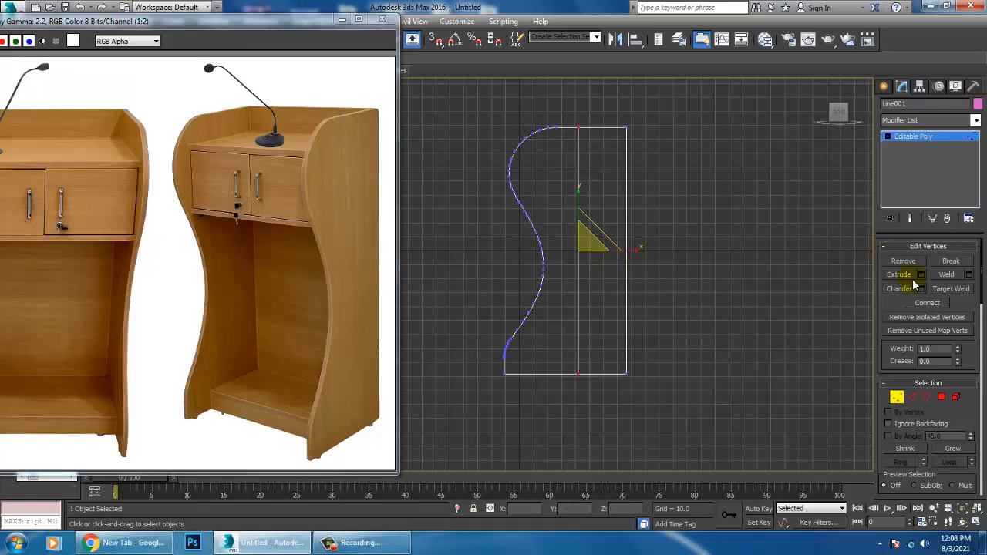
Step: Move the vertical edge line close to the panel's back edge, leaving a narrow strip, and exit vertex editing
key(w)
drag(614, 261, 667, 260)
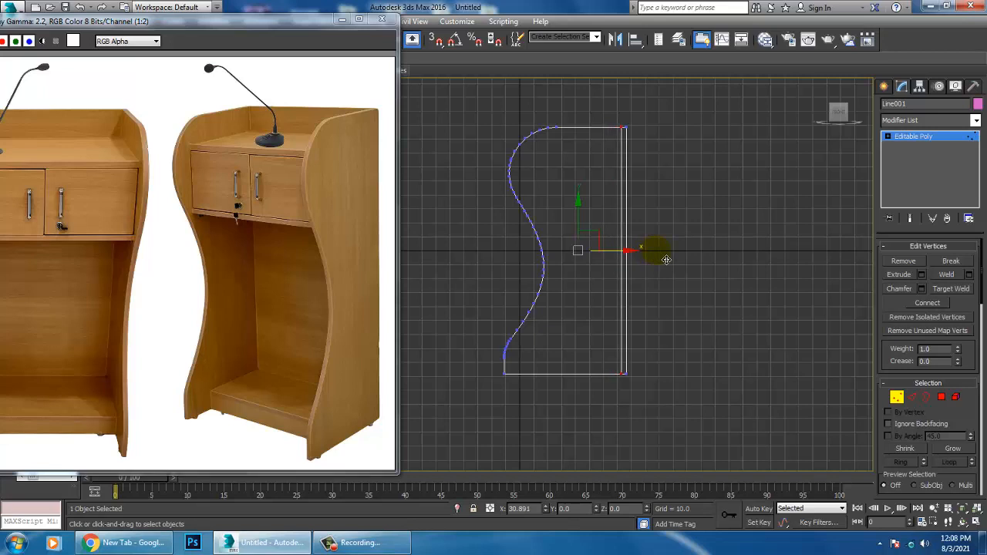
key(alt+w)
middle_click(764, 415)
key(alt+w)
alt+middle_drag(760, 385, 733, 295)
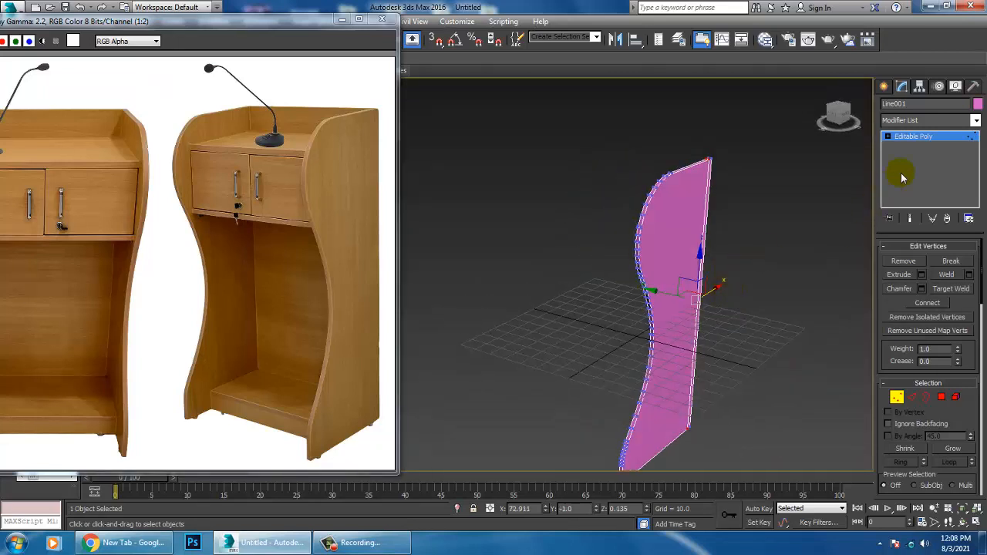
click(903, 178)
Step: Raise the side panel by about 52 units so its base sits near the grid
alt+middle_drag(763, 215, 706, 221)
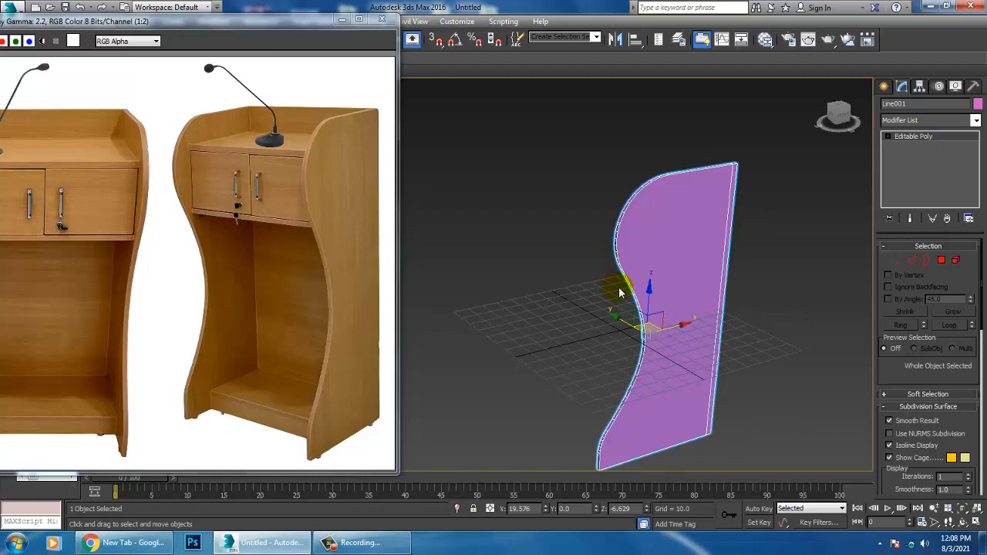
drag(653, 300, 654, 228)
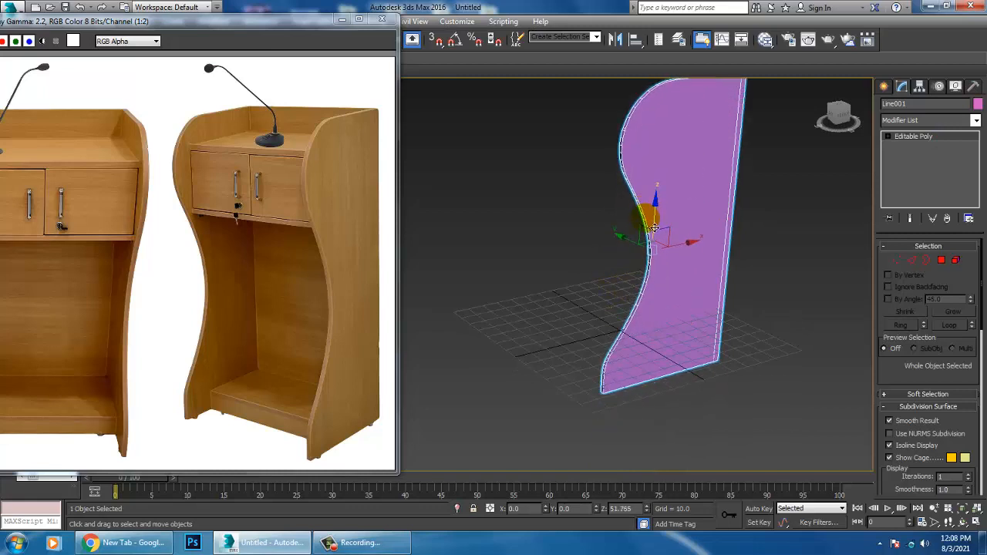
middle_drag(654, 228, 667, 299)
Step: Select the panel's side face with its narrow back strip, move it along Y to about -3.05 to thicken the panel, and exit polygon editing
click(942, 261)
click(682, 290)
drag(628, 287, 637, 287)
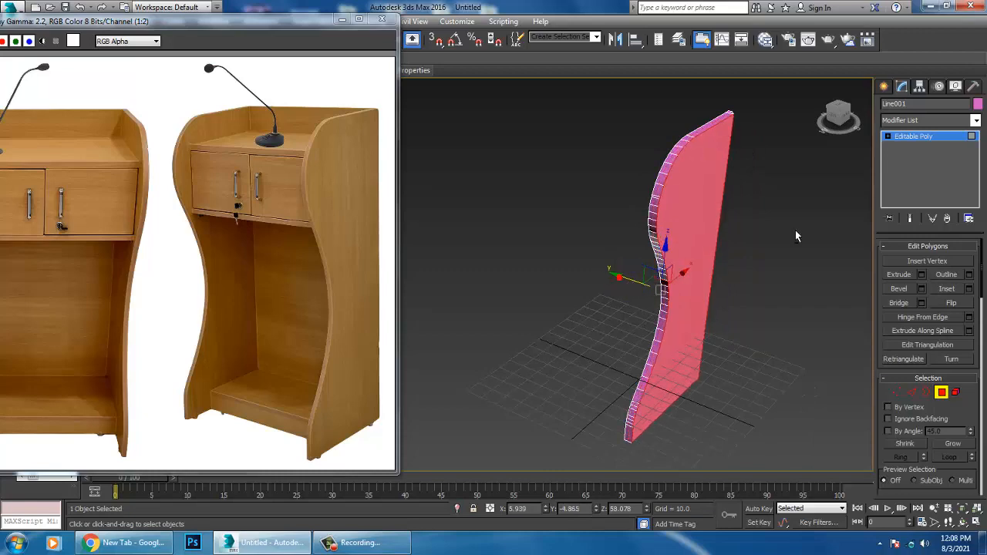
alt+middle_drag(795, 236, 701, 264)
scroll(701, 265, up, 3)
alt+middle_drag(628, 192, 550, 331)
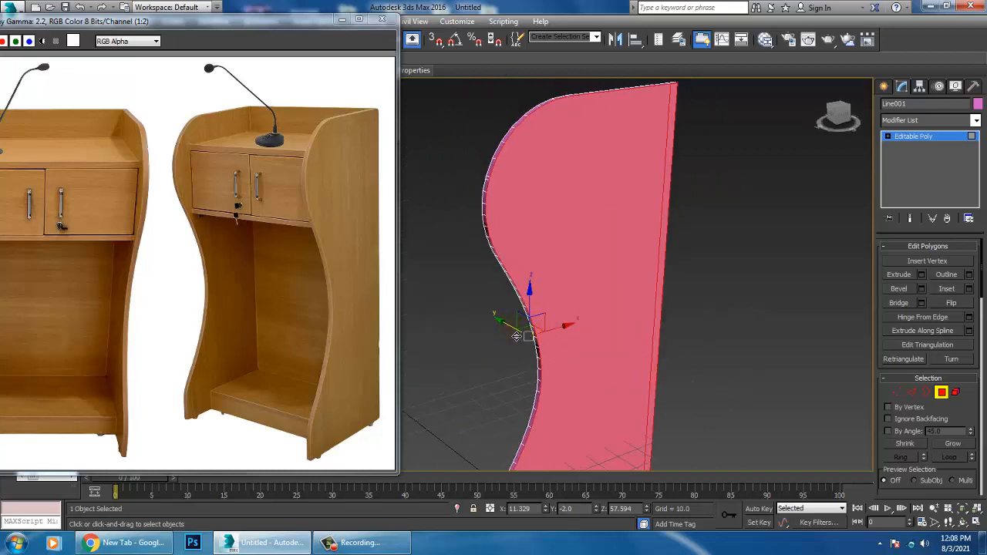
drag(516, 337, 521, 337)
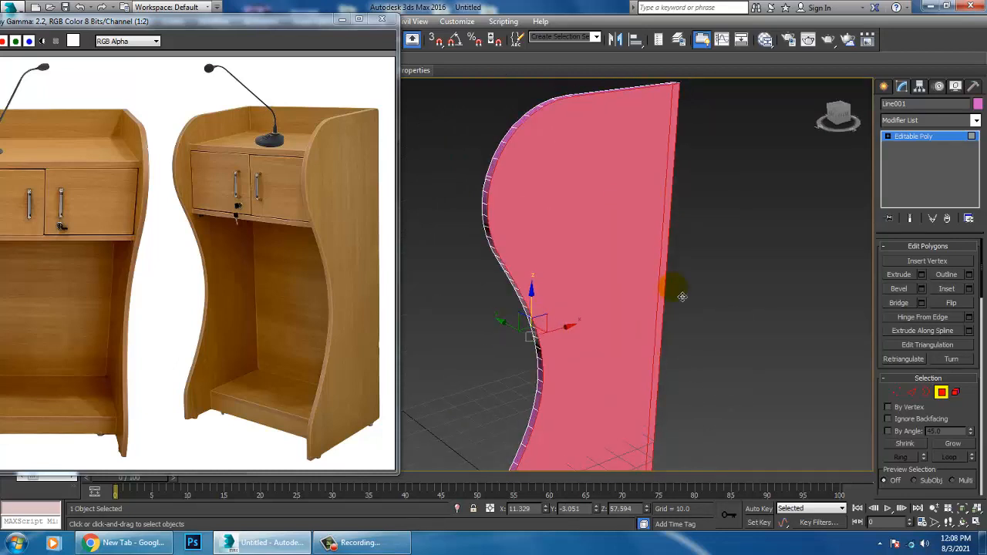
click(915, 135)
Step: Lift the side panel to about Z 116.8 and create a large ground plane beneath it
scroll(639, 325, down, 5)
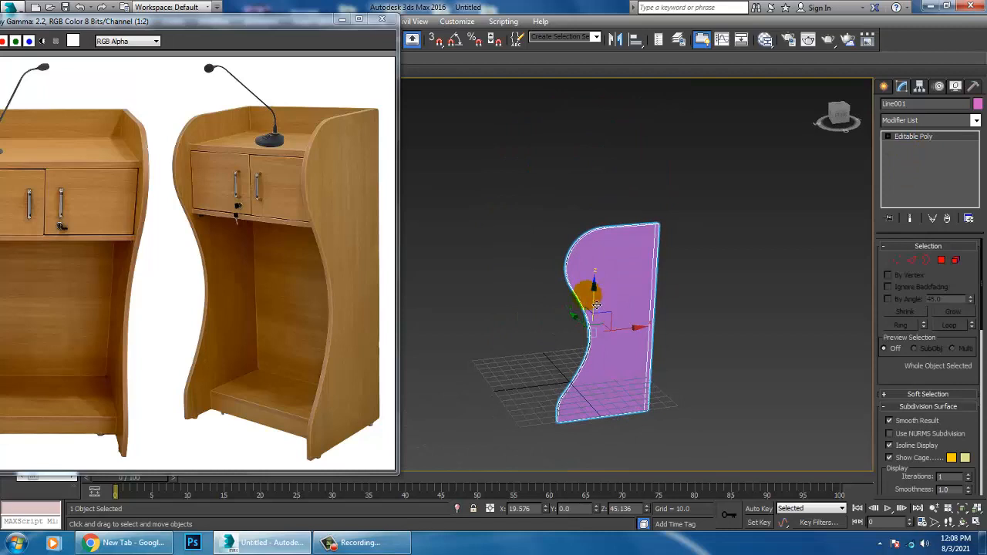
drag(592, 293, 595, 220)
click(884, 87)
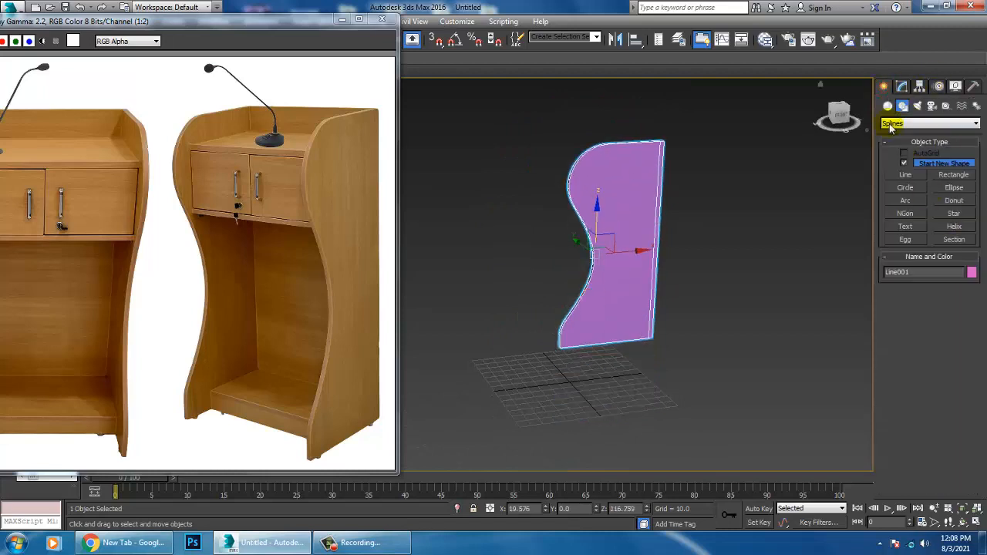
click(888, 105)
click(954, 216)
drag(682, 295, 443, 546)
right_click(592, 322)
Step: Select the side panel and lower it onto the ground plane, to about Z 82
alt+middle_drag(593, 322, 614, 331)
click(604, 185)
alt+middle_drag(604, 193, 624, 246)
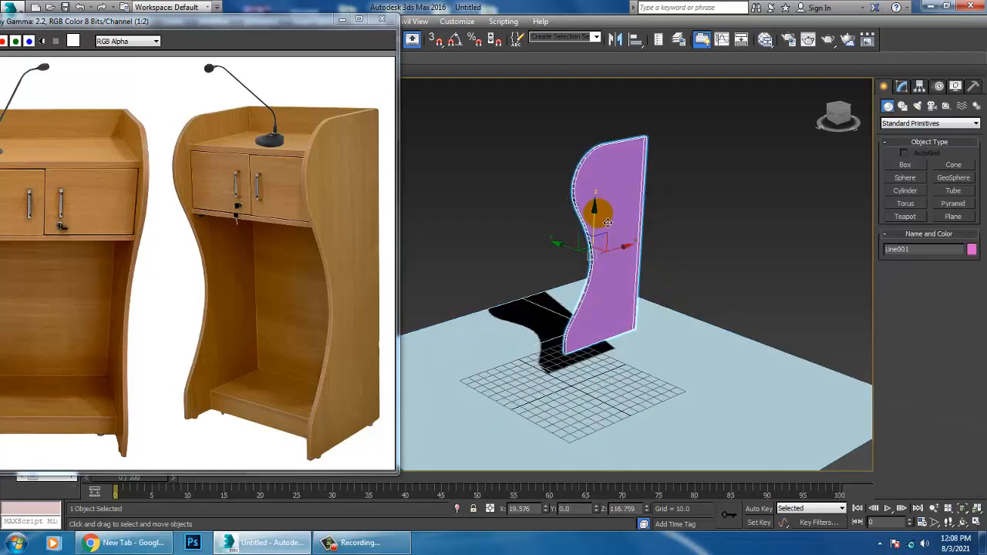
drag(605, 221, 641, 277)
alt+middle_drag(645, 292, 620, 304)
Step: Clone the side panel as a copy along Y and space the copy from the original at about Y 36.4
mouse_move(584, 300)
mouse_down()
mouse_move(643, 315)
mouse_move(528, 297)
mouse_up()
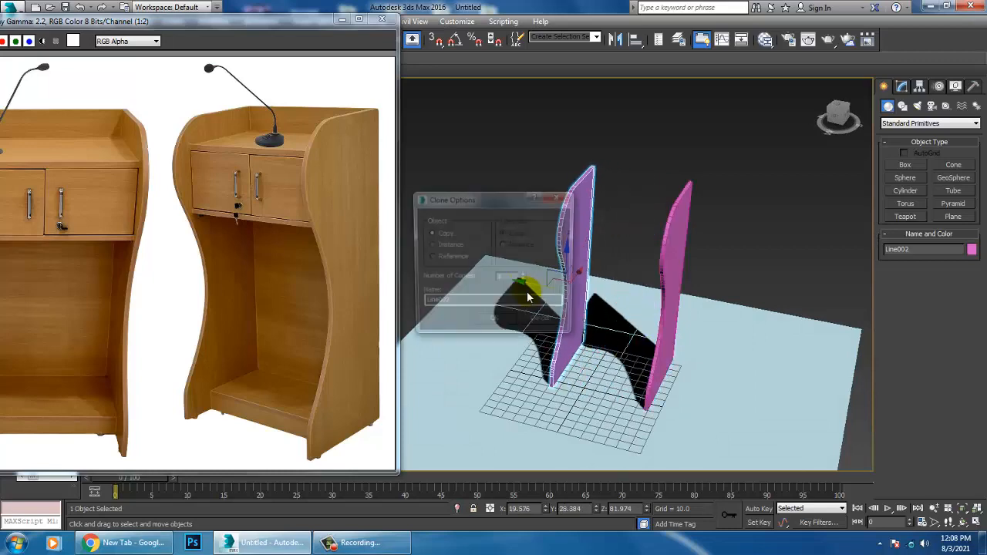
click(496, 331)
alt+middle_drag(509, 308, 542, 284)
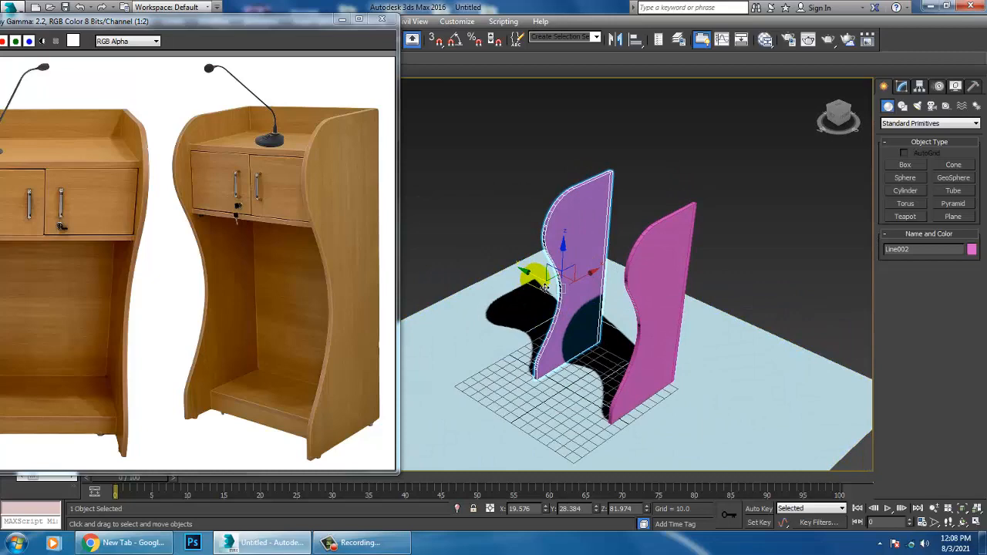
drag(545, 288, 536, 282)
alt+middle_drag(545, 287, 670, 282)
scroll(674, 277, up, 4)
middle_drag(725, 248, 671, 260)
middle_drag(675, 185, 617, 257)
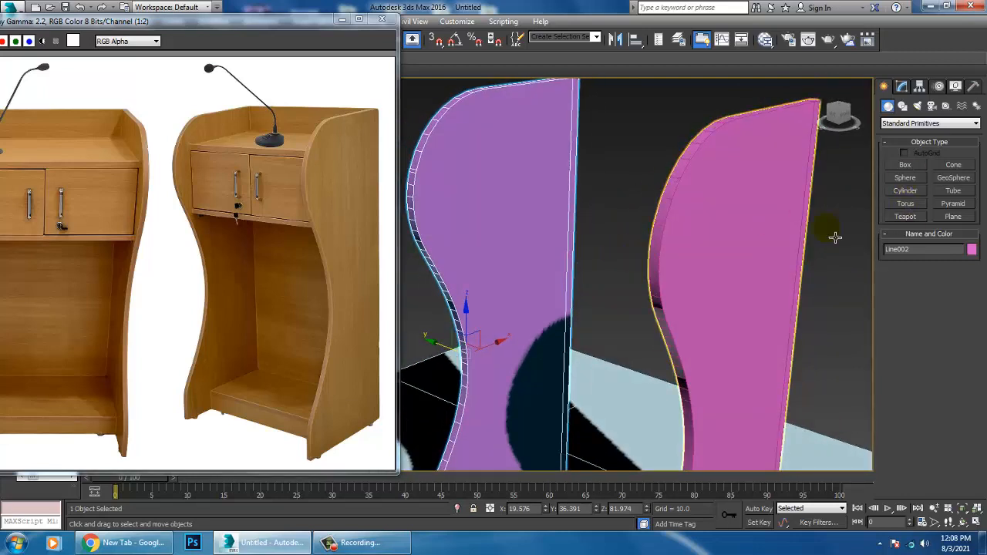
Step: Attach the original side panel to the copied one so both form a single editable poly
click(902, 86)
scroll(970, 344, down, 10)
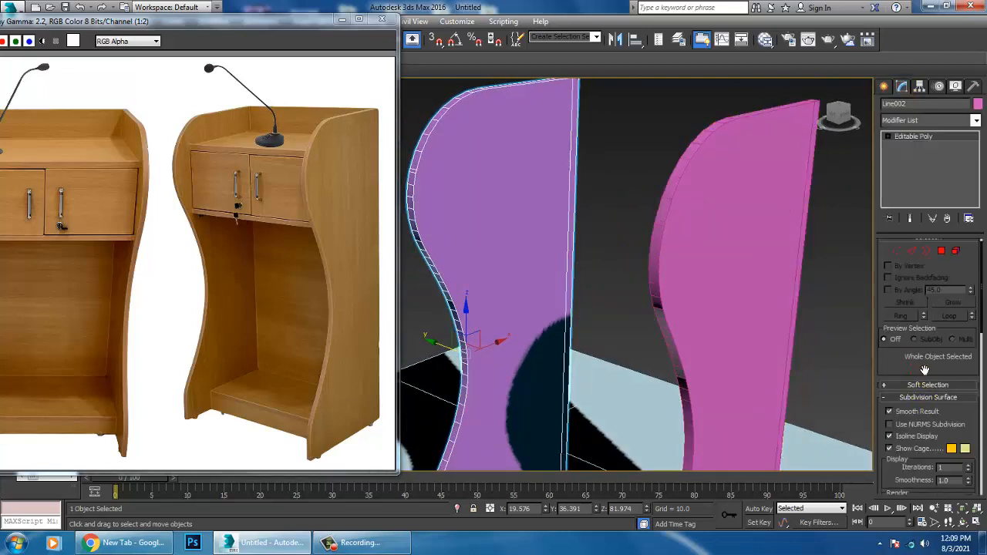
drag(969, 384, 963, 265)
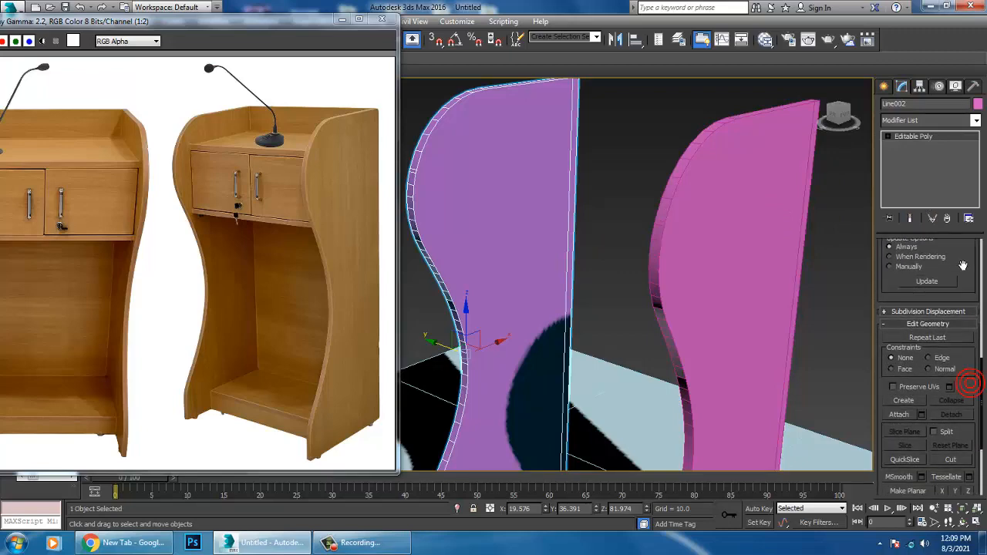
click(900, 415)
click(728, 240)
alt+middle_drag(710, 209, 732, 240)
right_click(732, 240)
Step: Select the narrow back strips on the facing inner sides of both panels and bridge them into a back panel
key(4)
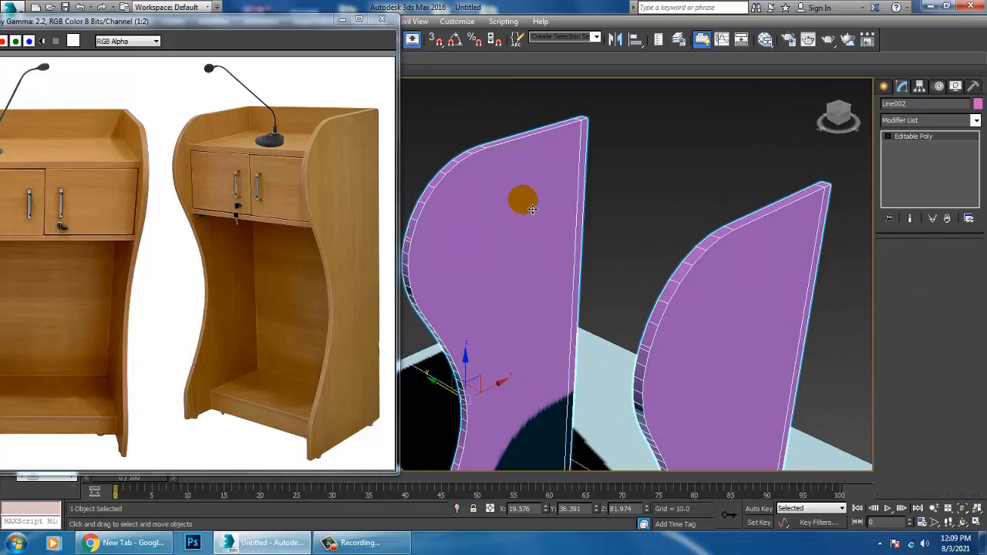
click(592, 177)
alt+middle_drag(591, 178, 694, 234)
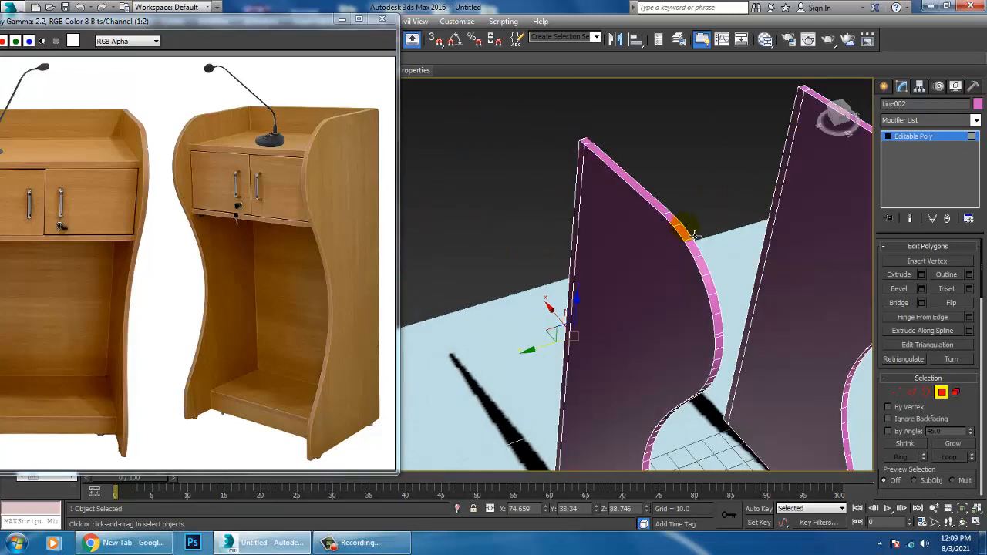
ctrl+click(781, 202)
alt+middle_drag(807, 267, 739, 275)
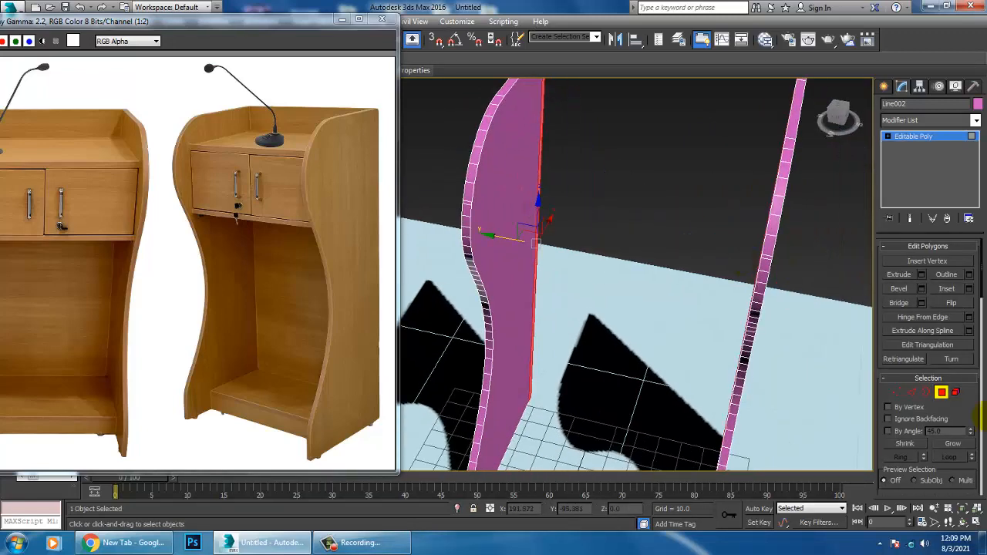
click(900, 303)
alt+middle_drag(643, 264, 753, 326)
Step: Create a box spanning between the side panels below their upper ends, about 39.2 long, 90.1 wide and -19.8 high
click(884, 88)
alt+middle_drag(779, 236, 717, 247)
click(722, 240)
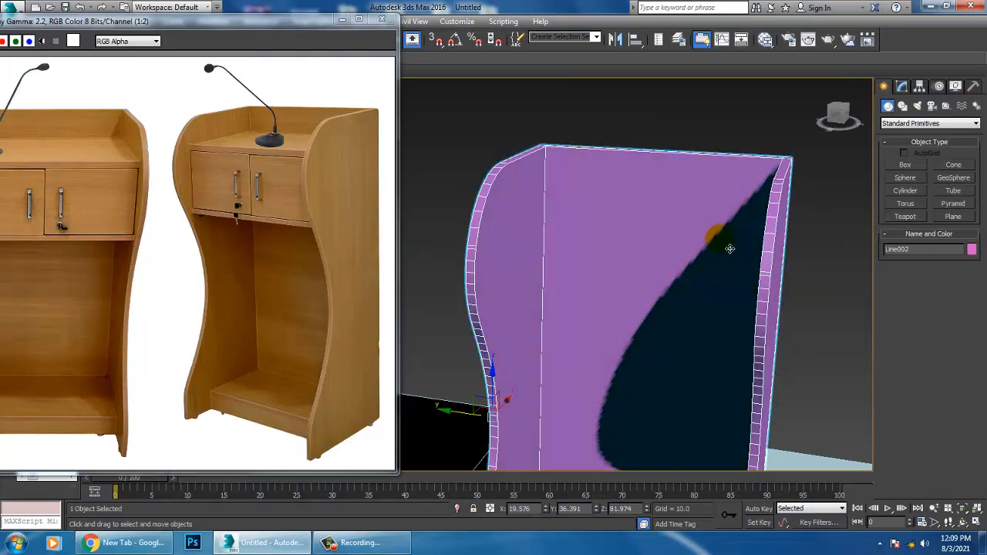
click(907, 165)
key(alt+w)
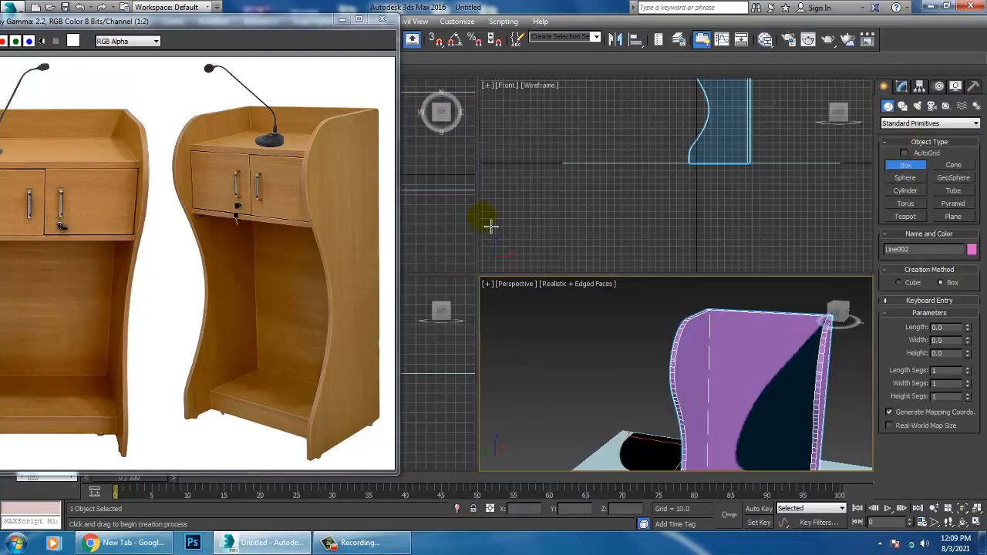
middle_click(451, 222)
key(alt+w)
middle_drag(511, 219, 726, 202)
key(alt+w)
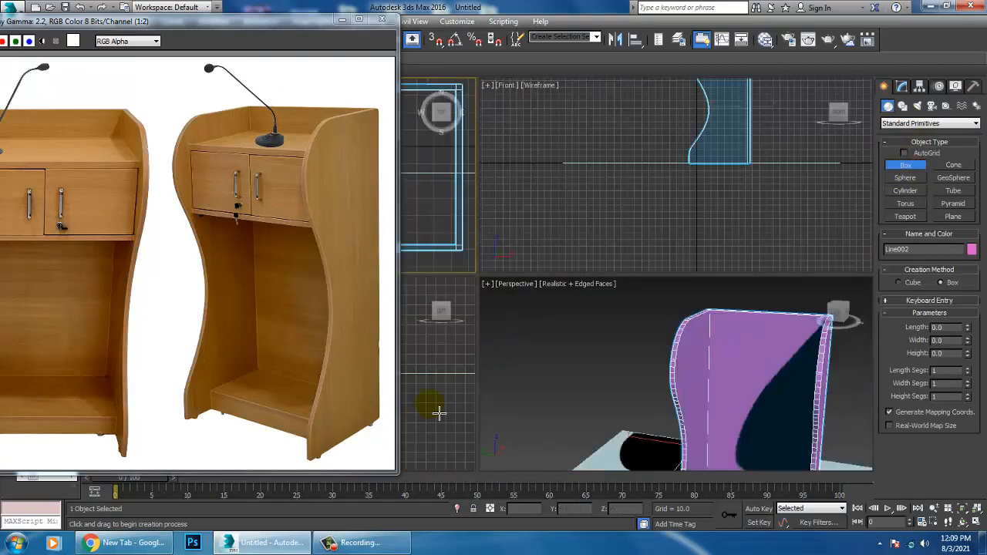
middle_click(439, 412)
key(alt+w)
scroll(494, 348, down, 3)
middle_drag(503, 271, 629, 311)
scroll(629, 311, down, 1)
middle_drag(616, 246, 601, 276)
scroll(608, 297, up, 4)
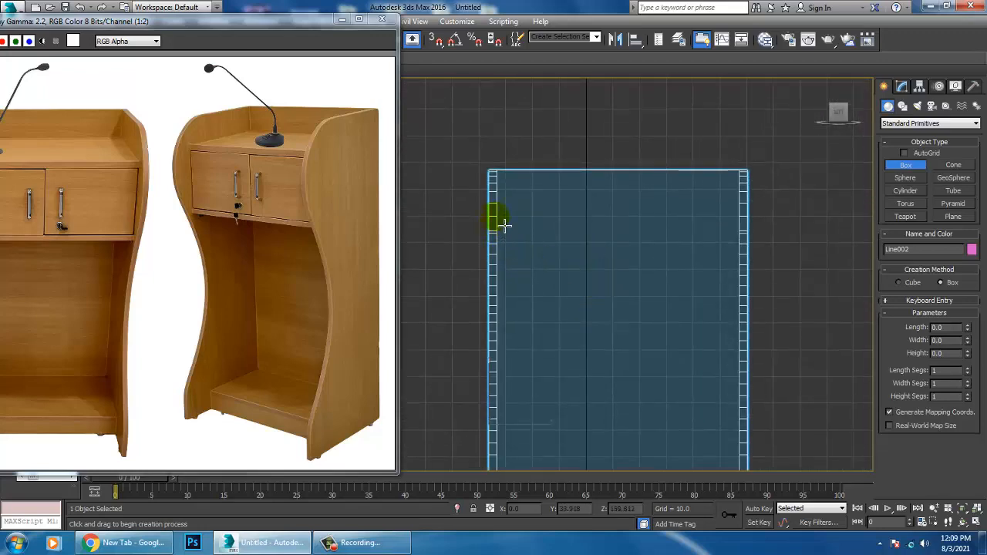
drag(498, 218, 748, 331)
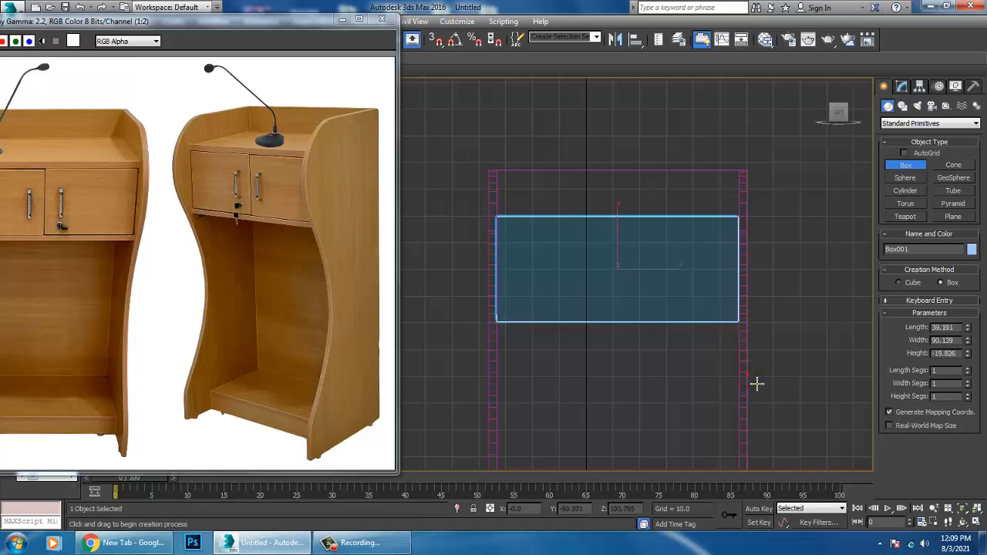
right_click(757, 383)
Step: Move the box along X toward the back panel, to about X 8.77
key(alt+w)
middle_click(759, 384)
key(alt+w)
key(z)
scroll(708, 354, down, 4)
alt+middle_drag(708, 354, 622, 328)
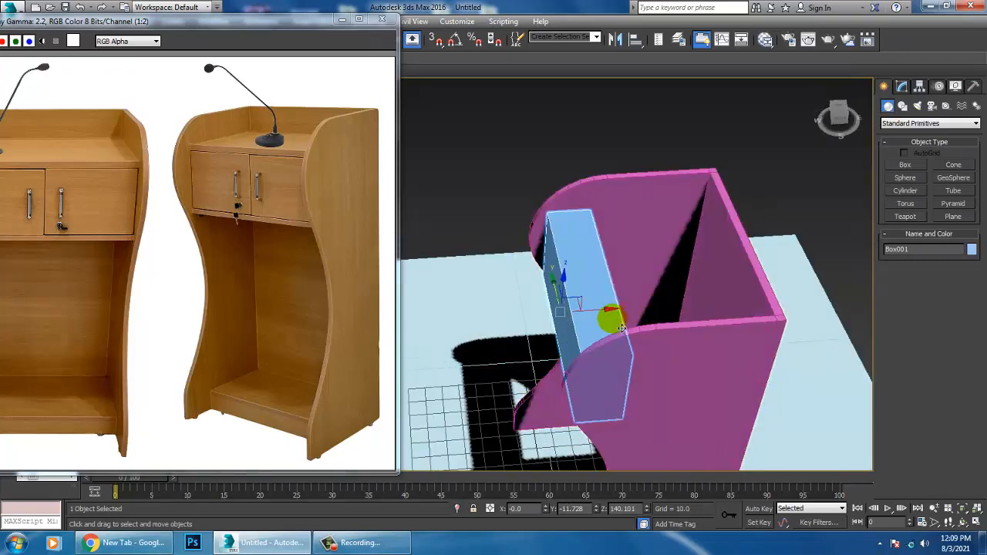
drag(604, 319, 623, 317)
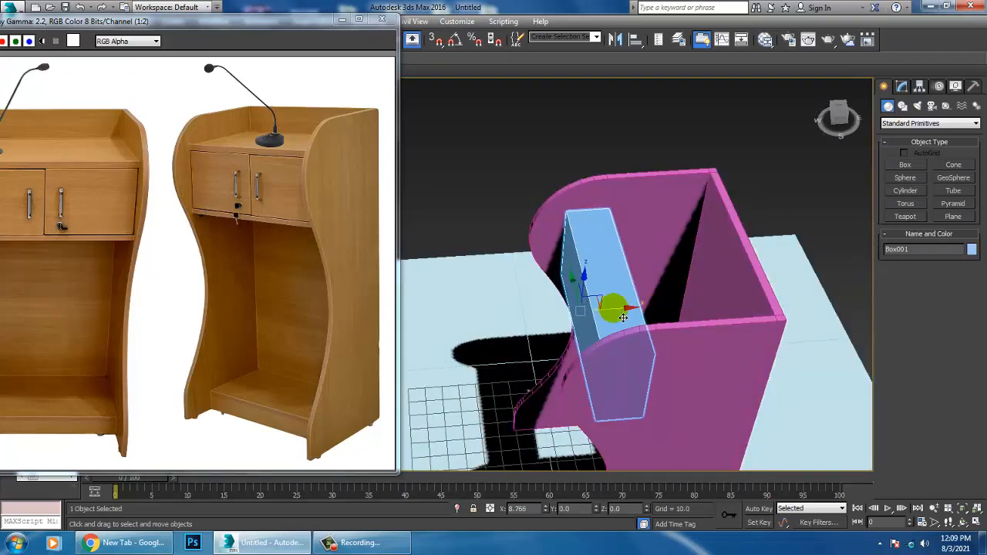
alt+middle_drag(624, 317, 599, 303)
Step: Convert the box to an editable poly and extend its rear face to the podium's back panel
right_click(596, 285)
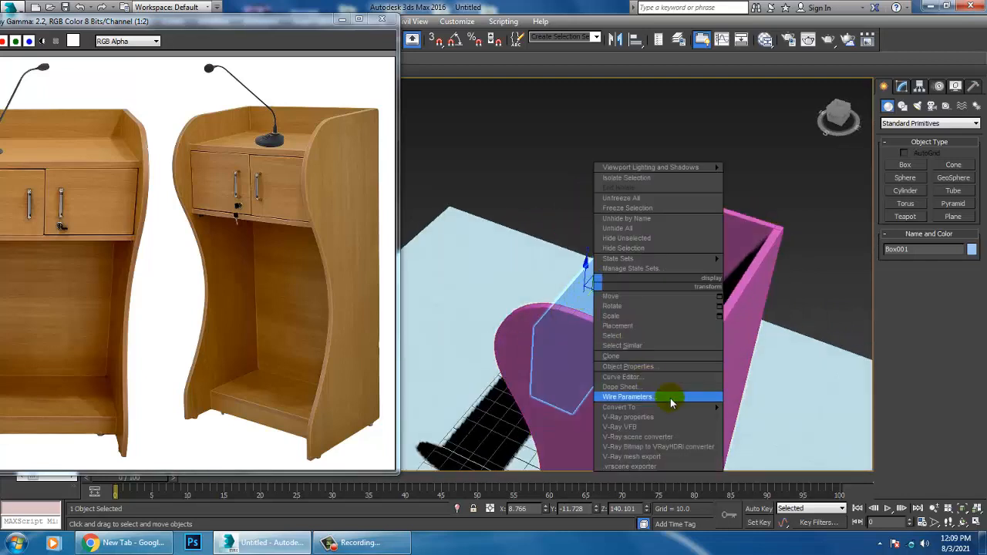
mouse_move(681, 409)
click(790, 419)
key(4)
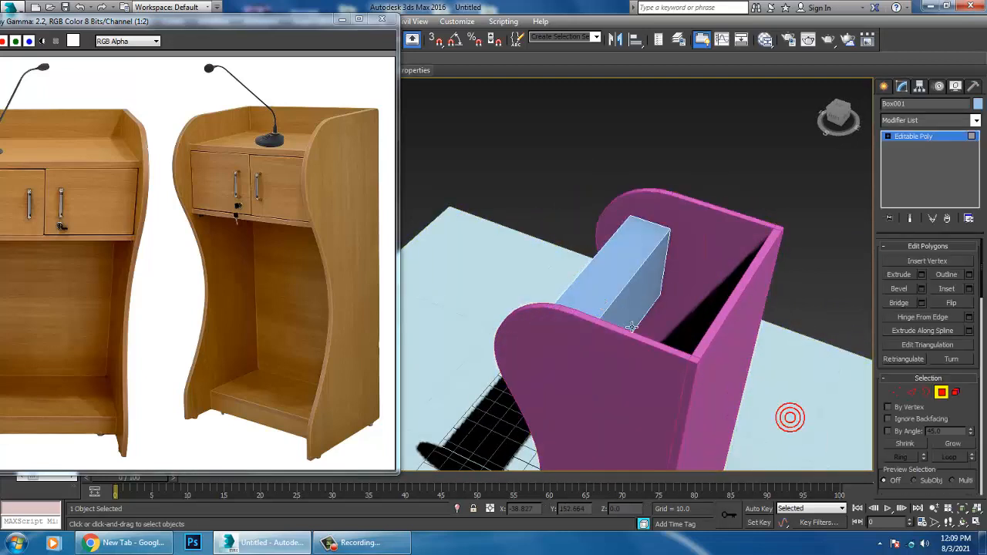
click(635, 323)
alt+middle_drag(636, 320, 694, 330)
drag(678, 330, 783, 330)
mouse_move(727, 309)
alt+middle_down()
mouse_move(624, 286)
mouse_move(749, 282)
mouse_move(744, 357)
mouse_move(674, 264)
mouse_move(640, 271)
mouse_move(652, 278)
alt+middle_up()
click(597, 269)
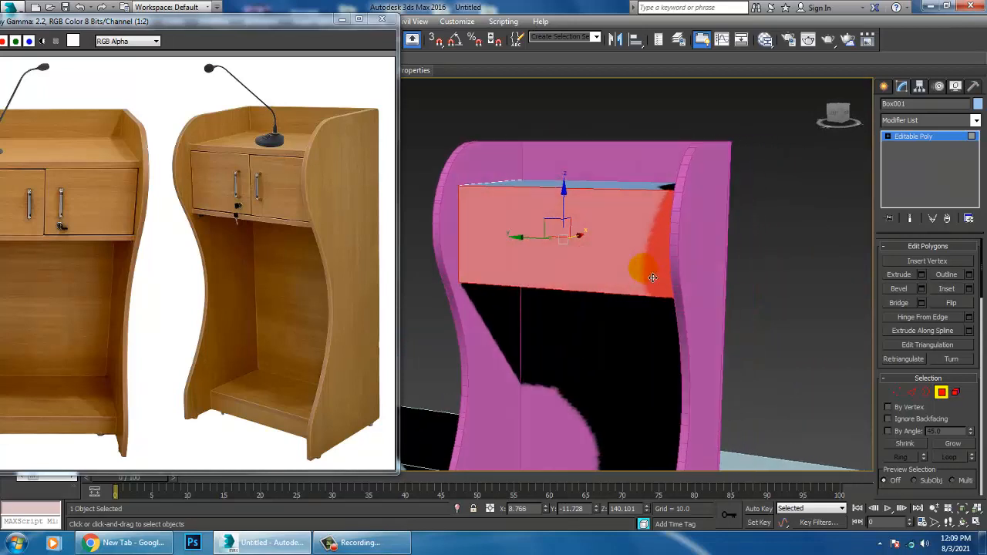
Step: Give all objects in the scene the same gray object color
click(933, 135)
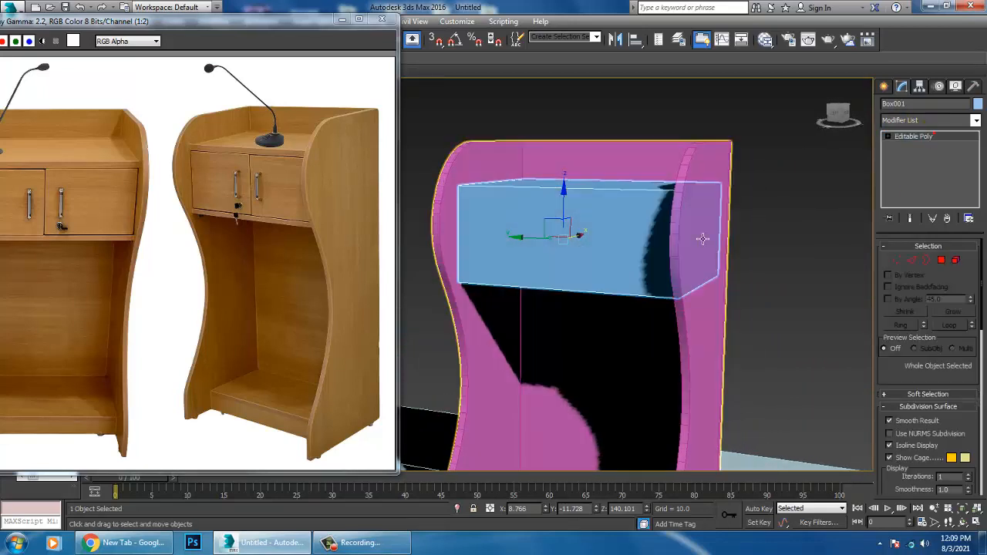
key(ctrl+a)
click(978, 104)
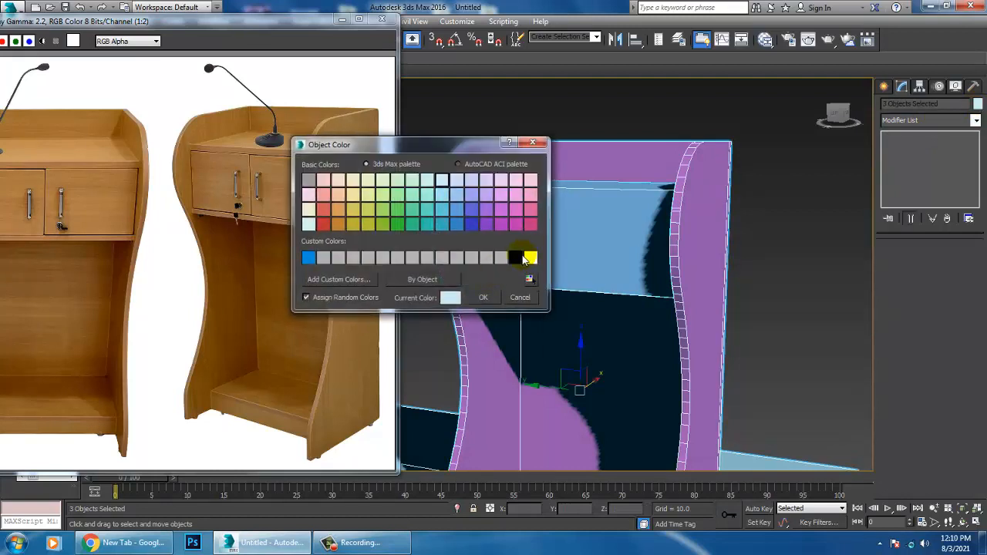
click(494, 293)
click(821, 248)
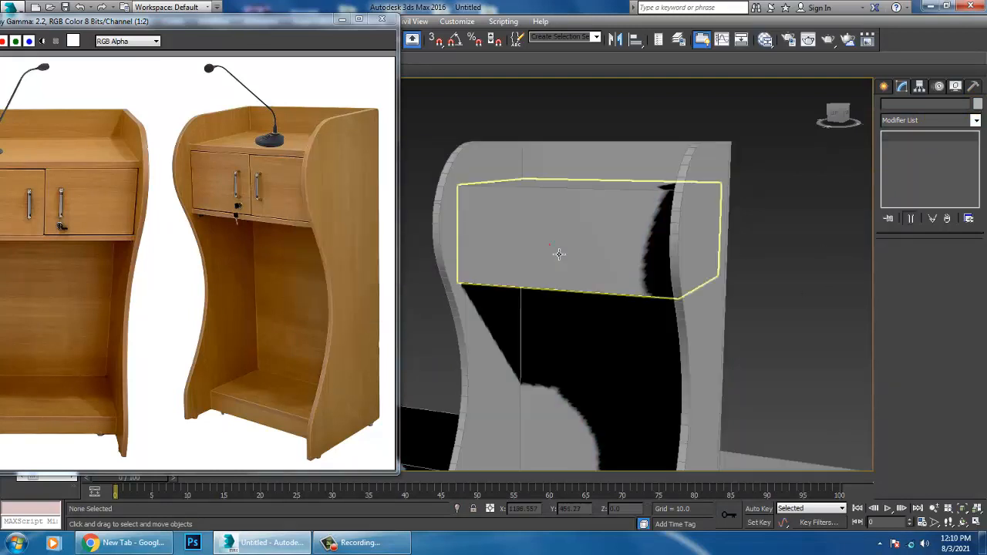
Step: Connect the drawer box's four vertical edges with 2 segments and a pinch of 85
click(557, 252)
alt+middle_drag(549, 244, 622, 255)
right_click(615, 231)
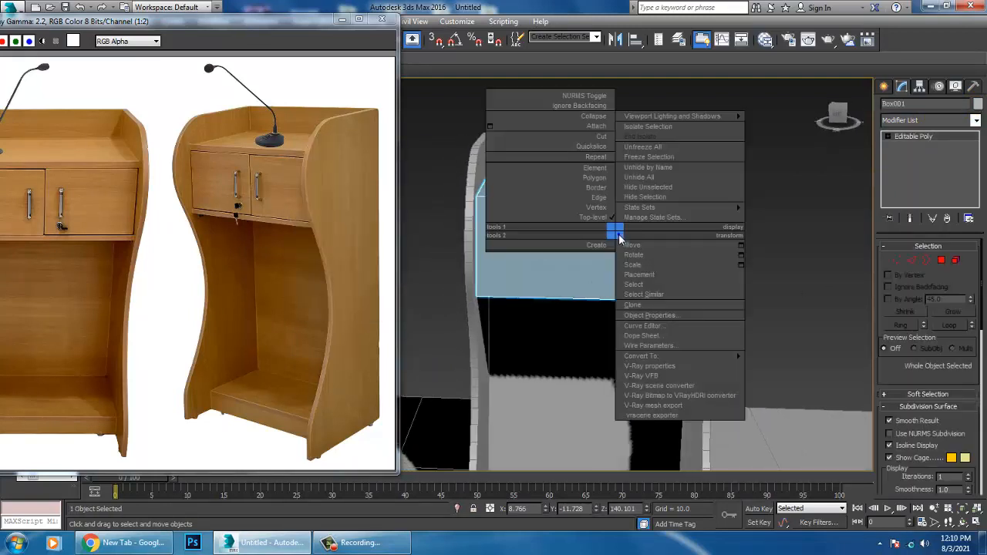
click(756, 368)
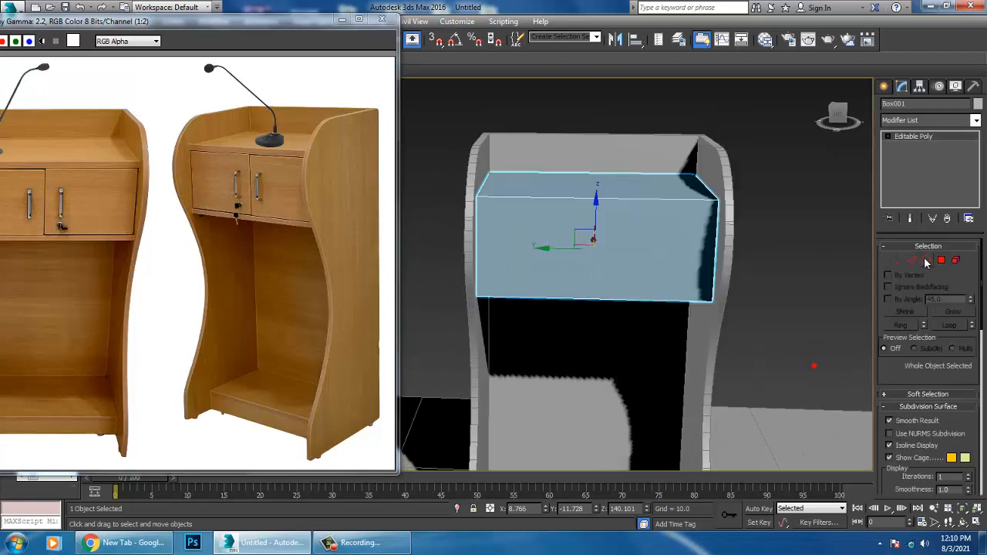
key(2)
drag(592, 91, 599, 380)
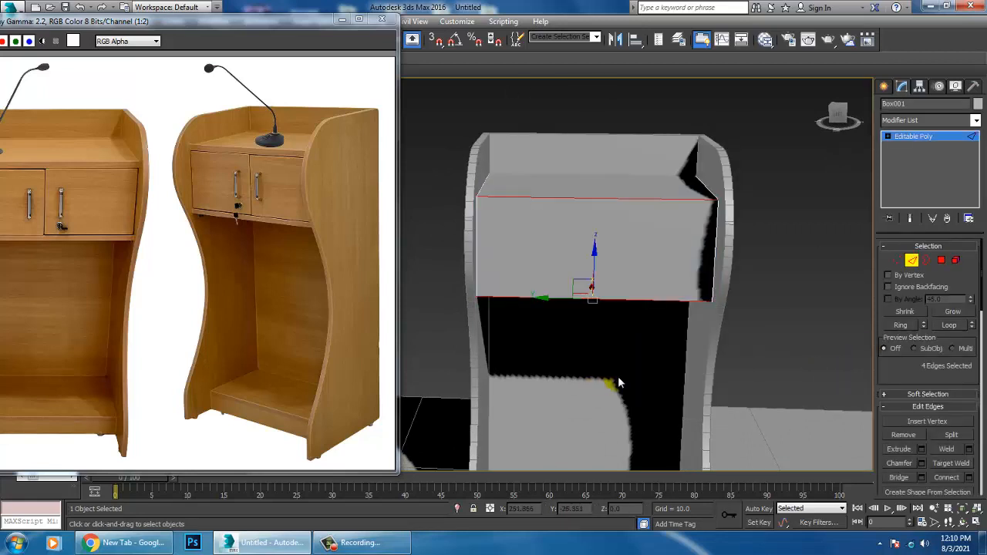
alt+middle_drag(598, 261, 645, 227)
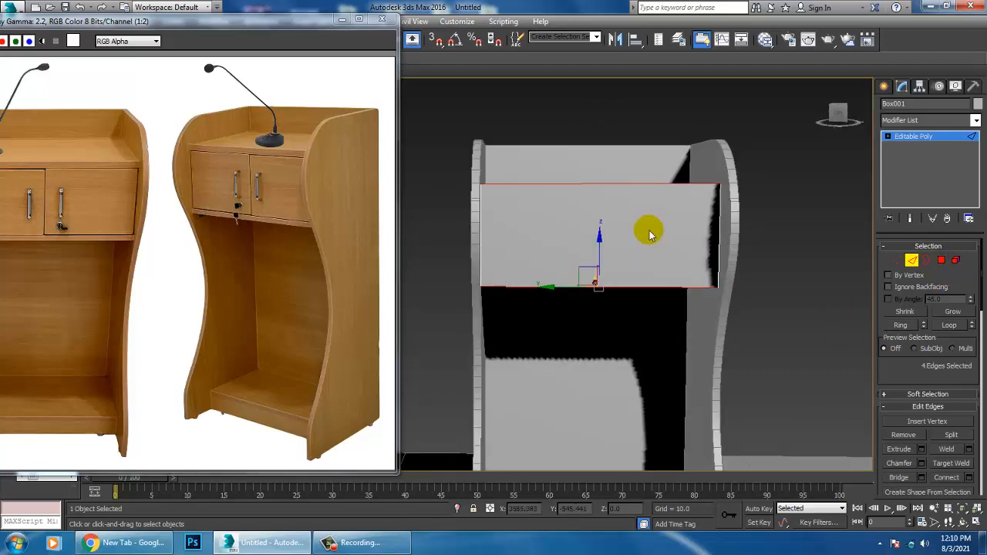
key(F3)
drag(431, 215, 755, 214)
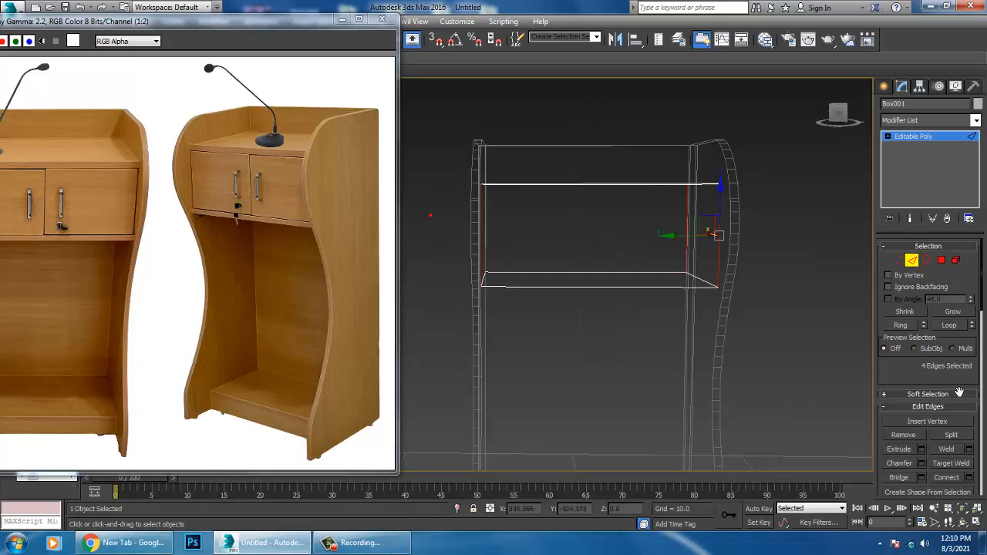
click(970, 478)
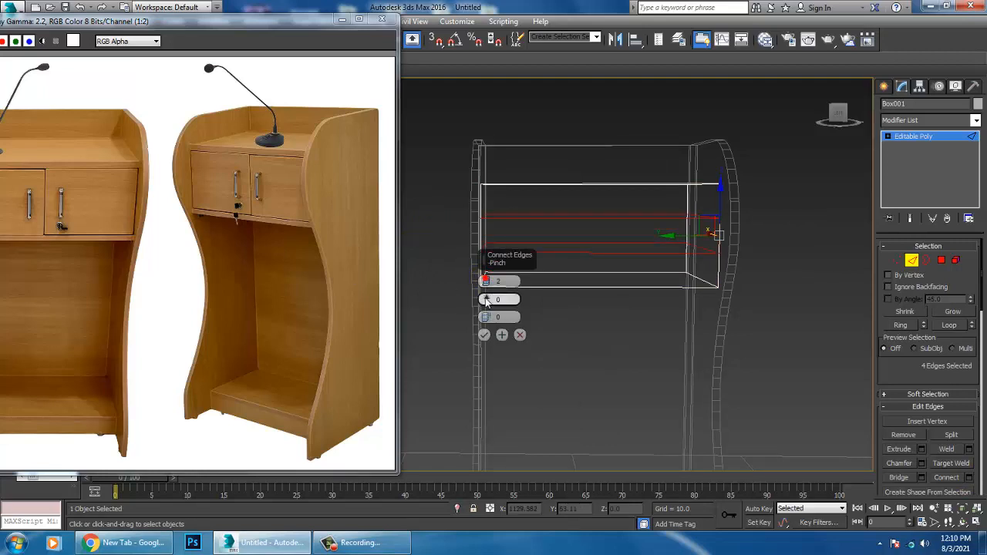
drag(481, 177, 485, 96)
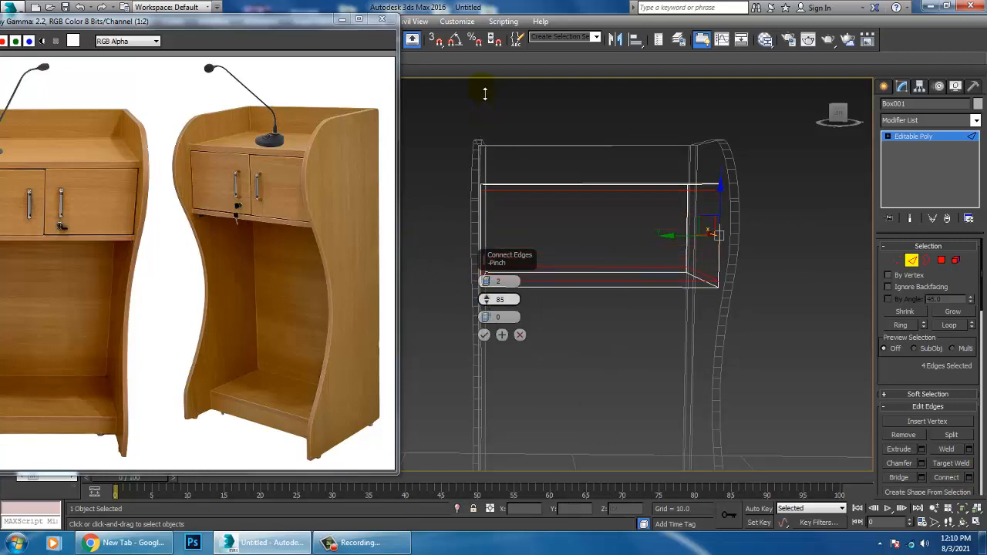
click(484, 335)
Step: Connect the box's eight widthwise edges with 1 segment and a pinch of 0 to split the box down the middle
alt+middle_drag(512, 347, 546, 208)
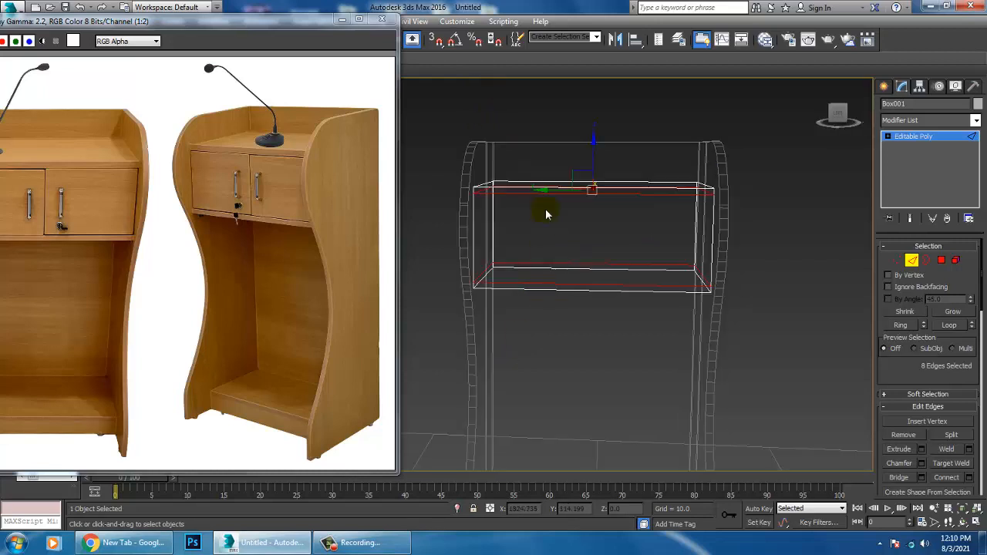
drag(621, 113, 618, 409)
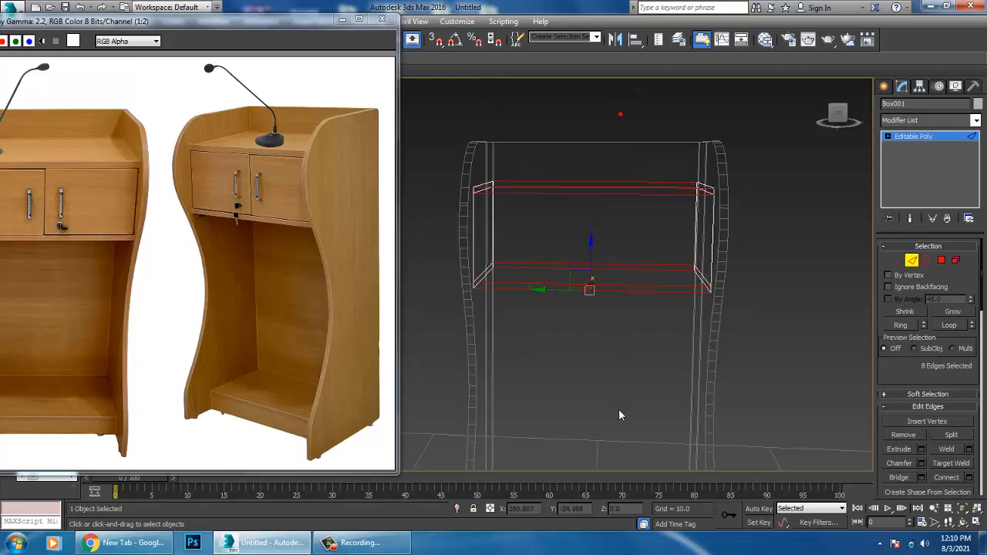
click(969, 477)
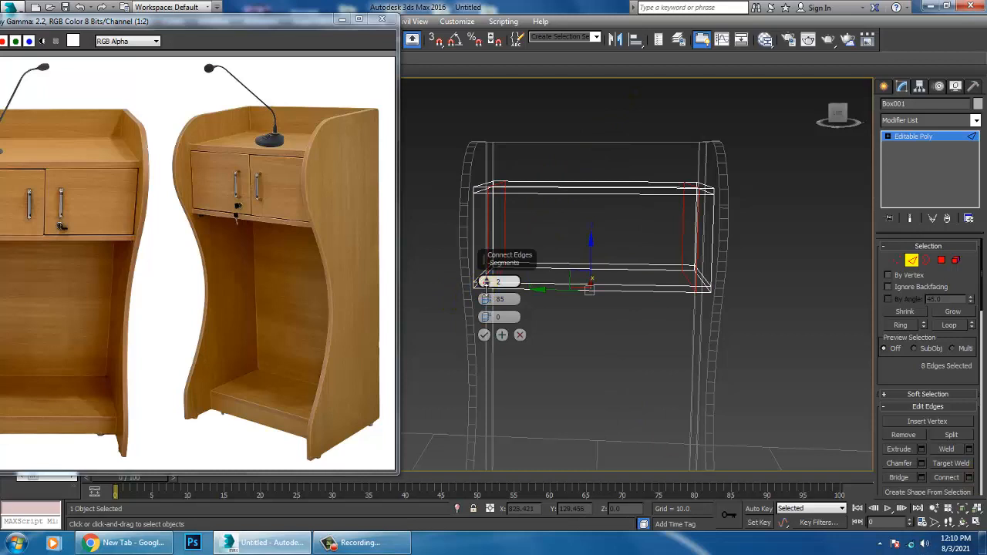
click(487, 285)
drag(509, 299, 415, 297)
text(0)
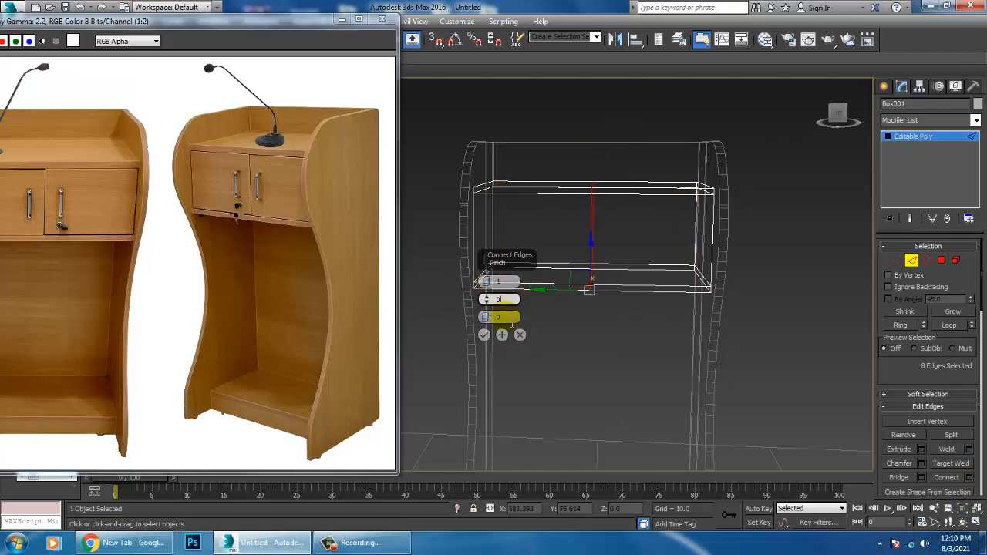
click(514, 320)
click(483, 335)
alt+middle_drag(486, 336, 840, 308)
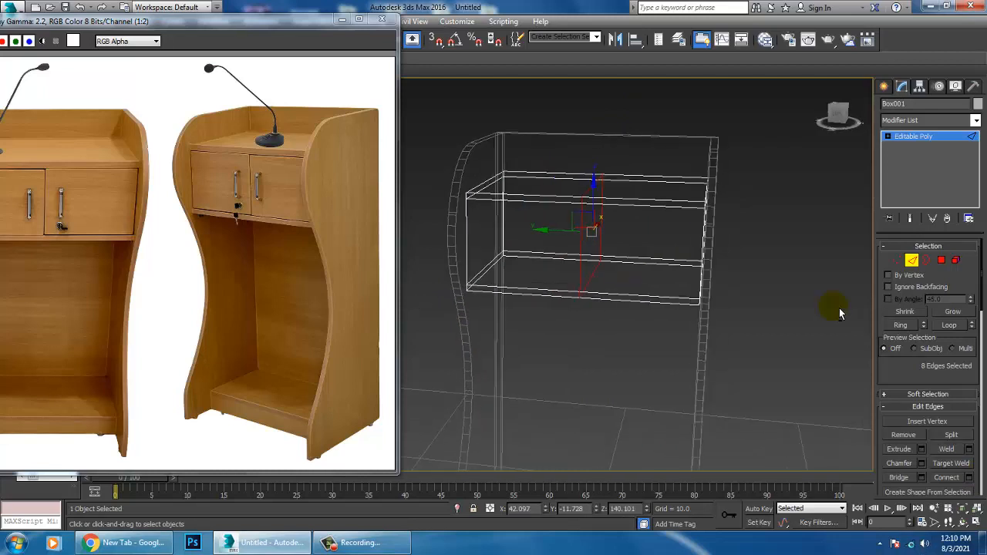
key(F3)
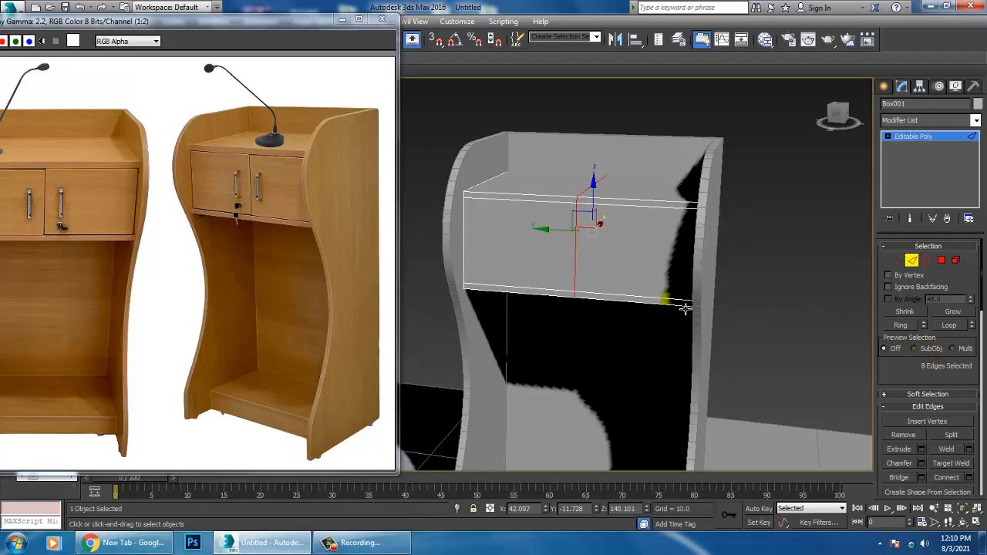
Step: Inset the two large front faces of the box by polygon, with an amount of about 0.612
key(4)
click(549, 247)
ctrl+click(654, 261)
alt+middle_drag(654, 263, 638, 285)
middle_drag(638, 286, 665, 299)
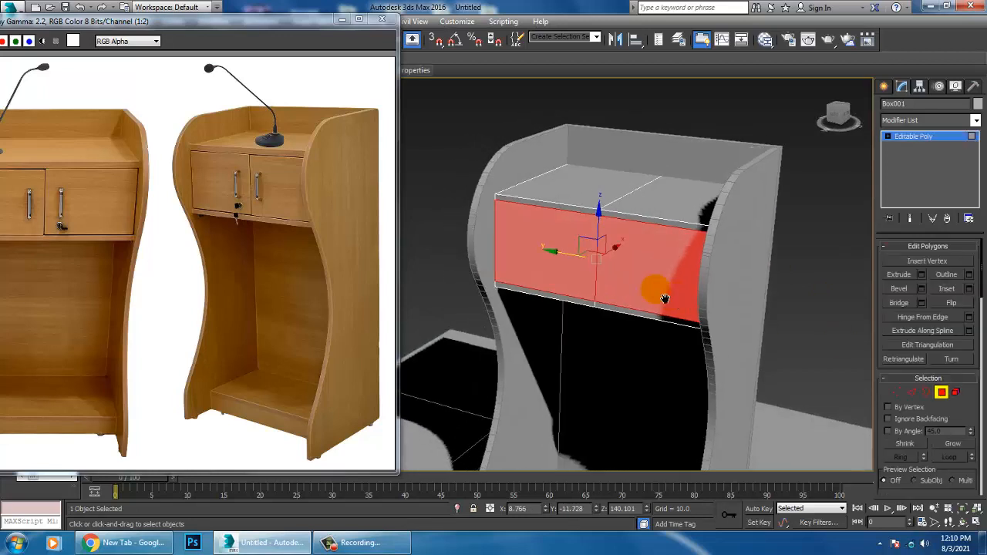
scroll(660, 293, up, 3)
click(969, 290)
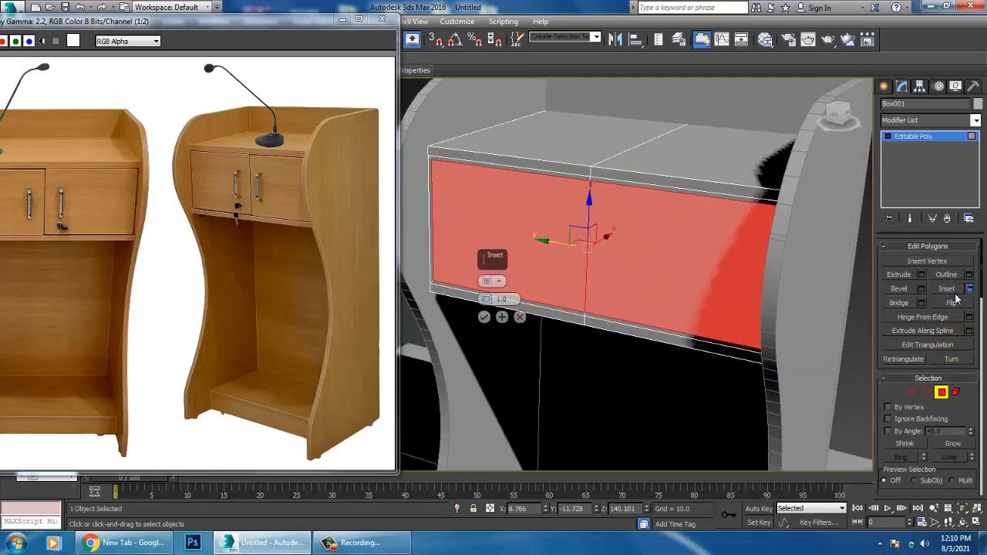
click(497, 280)
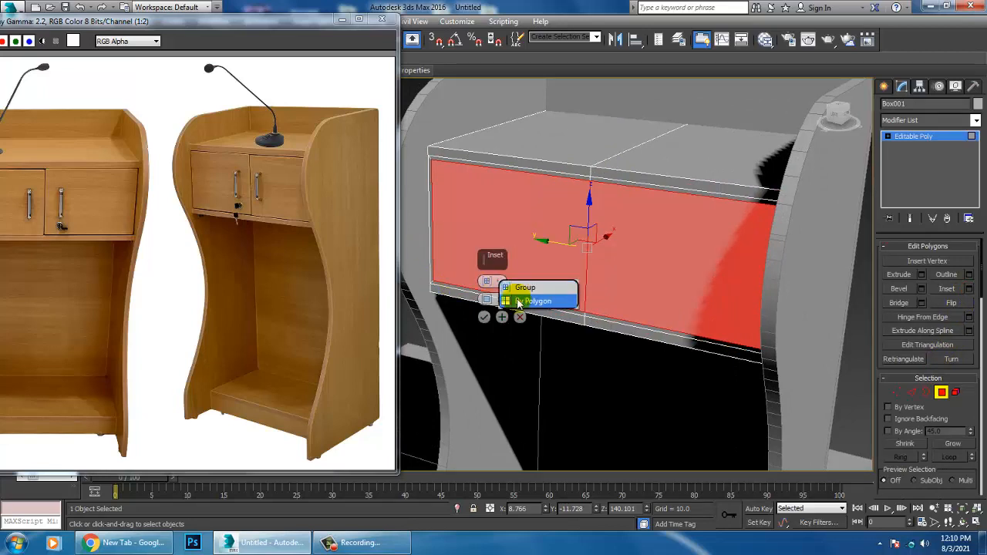
click(513, 295)
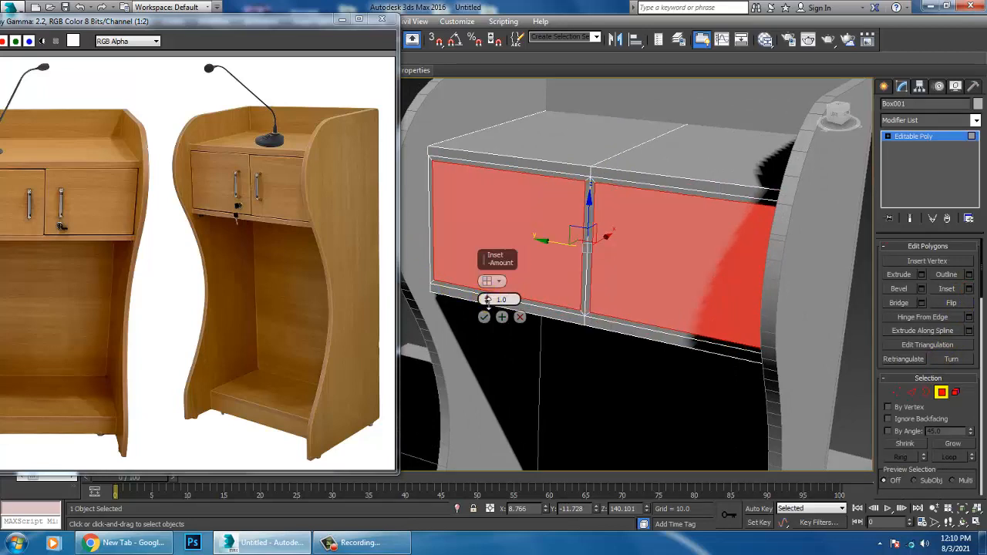
drag(487, 299, 496, 309)
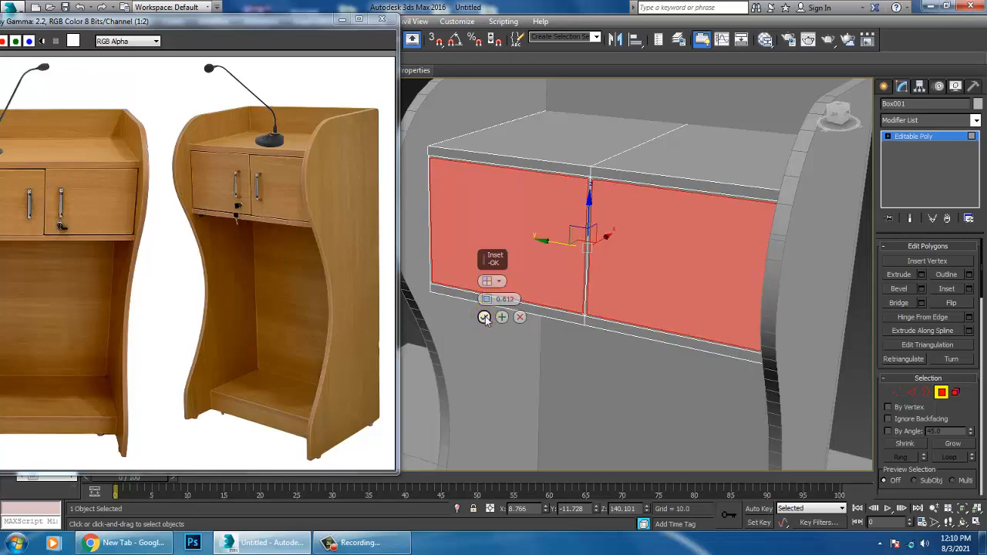
click(484, 317)
click(931, 139)
Step: Draw an open three-segment line for a door handle against the drawer's front face, about 8 units tall and 1.8 deep
key(alt+w)
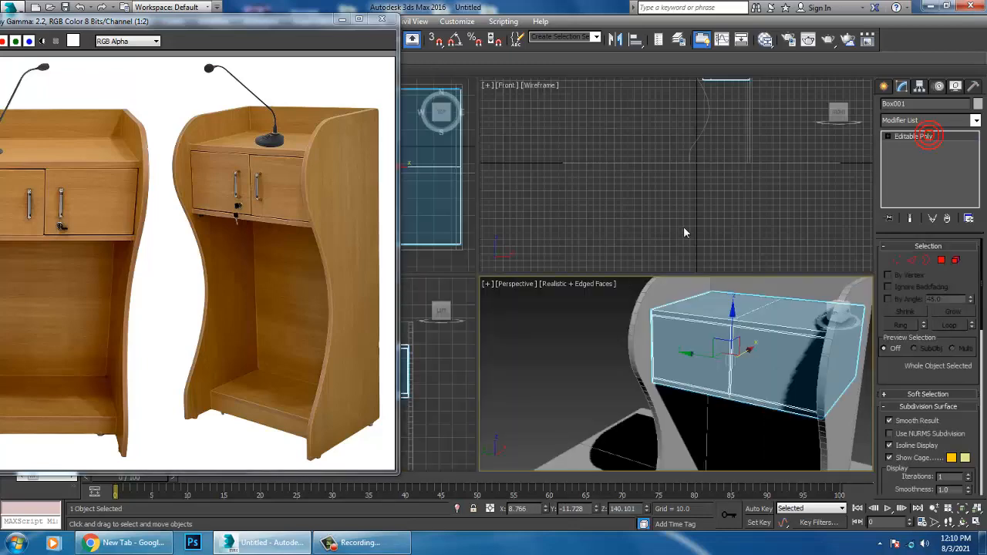
middle_click(656, 154)
key(alt+w)
middle_drag(657, 142, 754, 294)
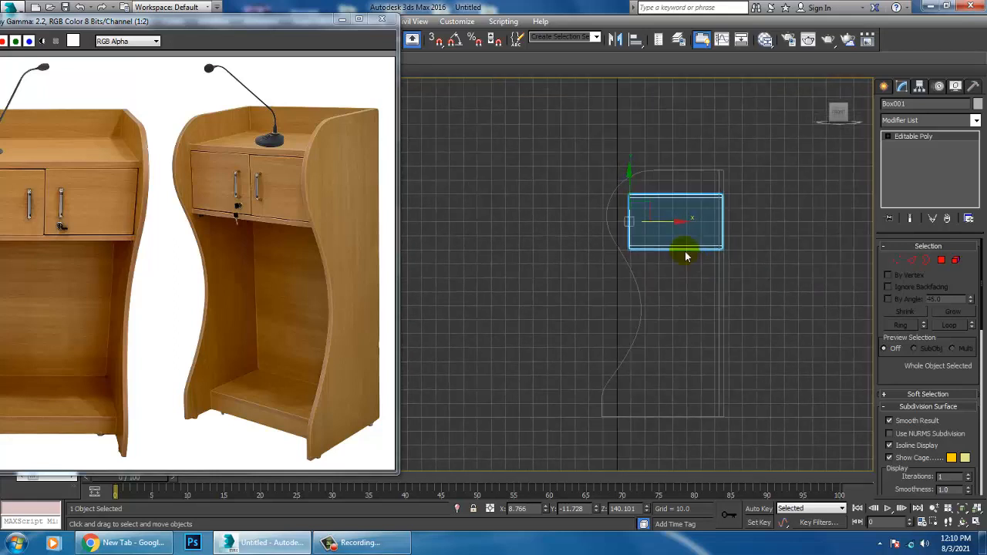
scroll(608, 193, up, 3)
scroll(683, 268, up, 3)
middle_drag(692, 278, 622, 200)
click(884, 87)
scroll(679, 271, up, 2)
middle_drag(679, 271, 704, 271)
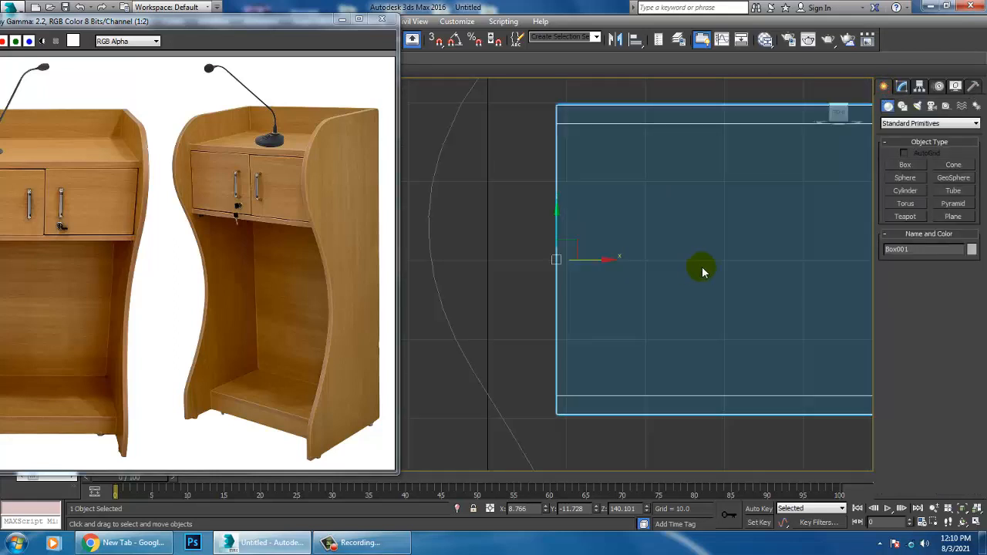
click(903, 105)
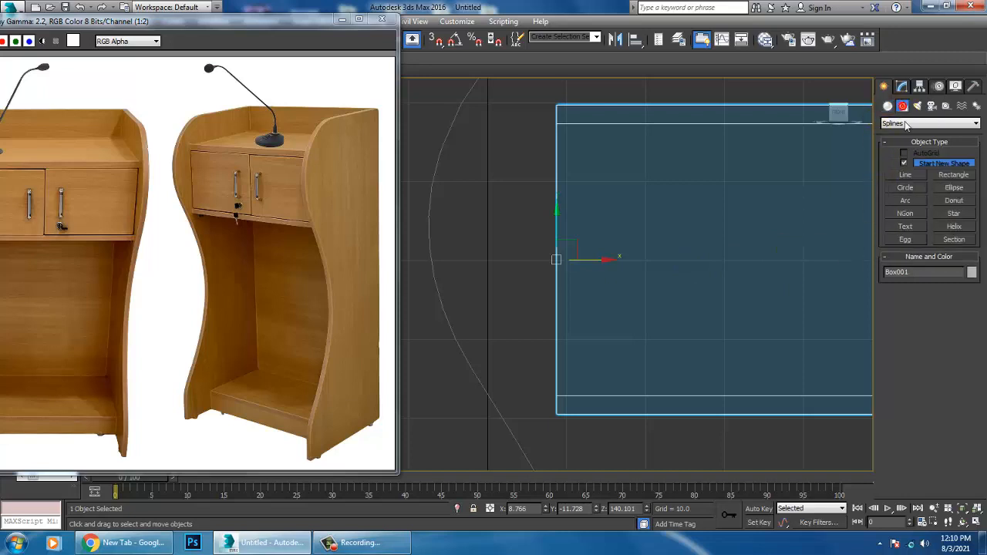
click(917, 177)
scroll(626, 226, up, 3)
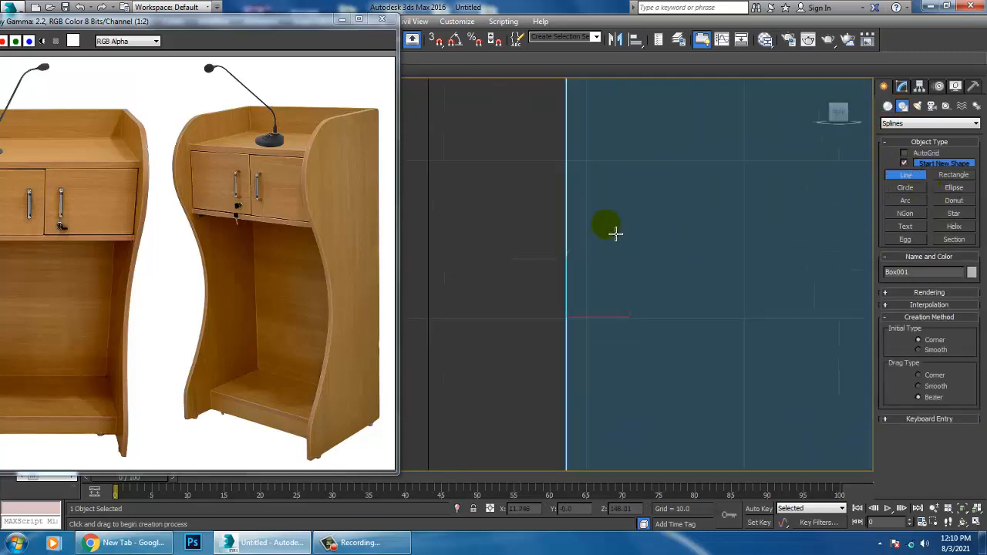
click(573, 219)
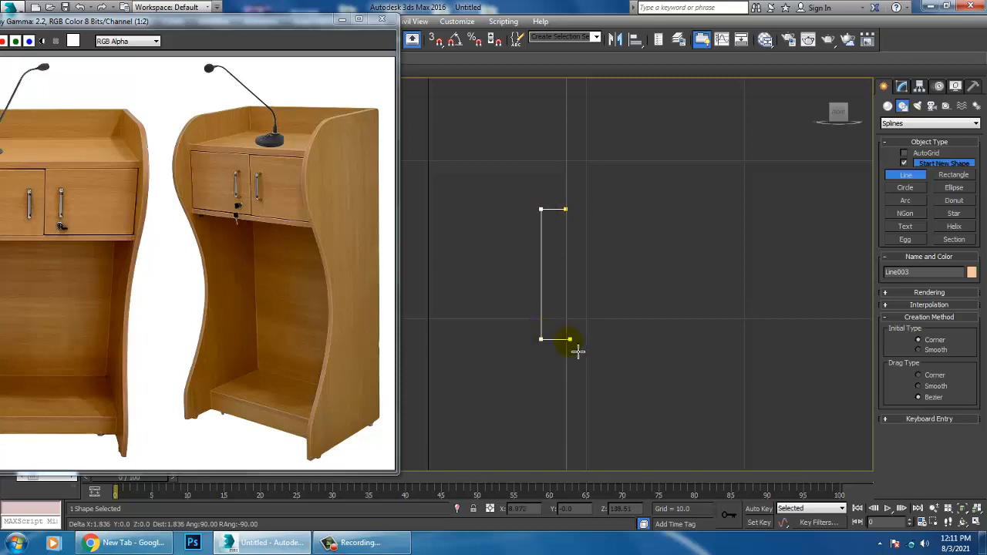
right_click(577, 353)
right_click(577, 353)
Step: Fillet the two outer corners of the handle line by about 0.742
middle_drag(614, 245, 639, 202)
key(1)
drag(543, 148, 569, 278)
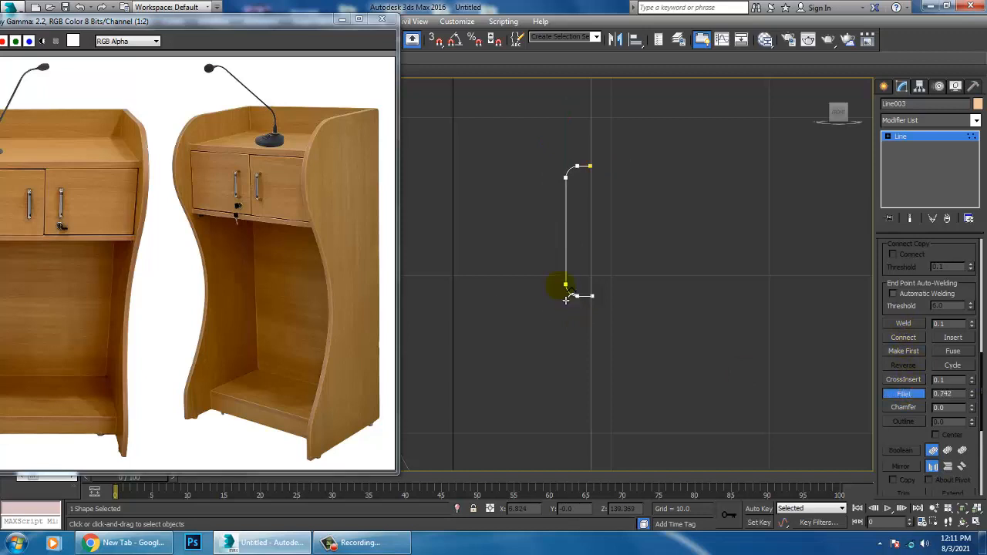
click(948, 138)
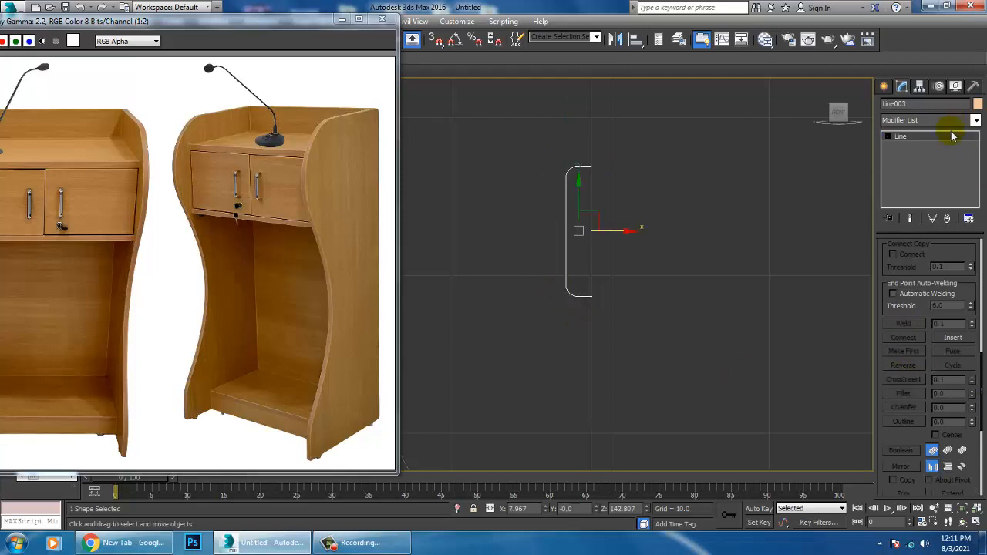
Step: Enable viewport display of the handle line with a rectangular cross-section and a width of 0.58
scroll(922, 274, up, 5)
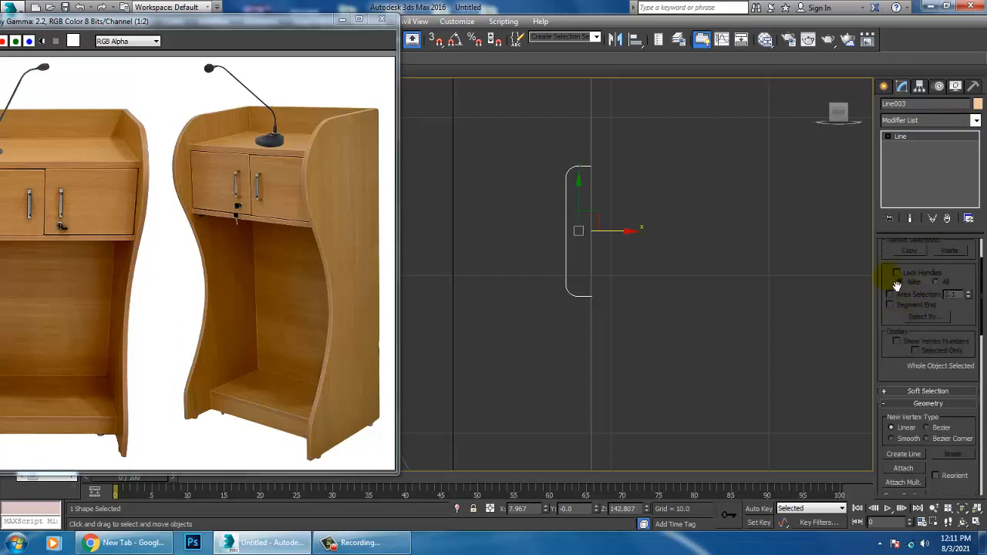
scroll(897, 286, up, 2)
click(919, 246)
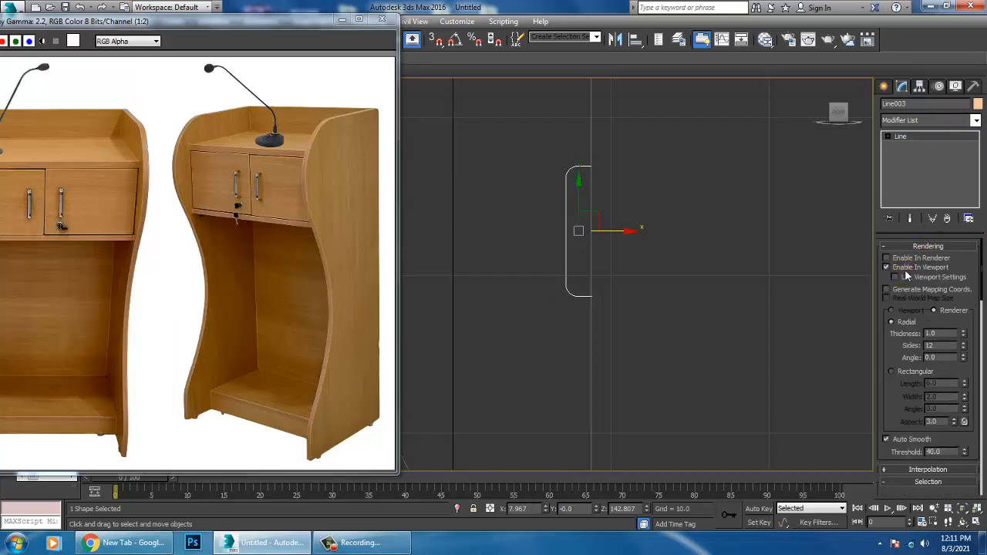
click(892, 372)
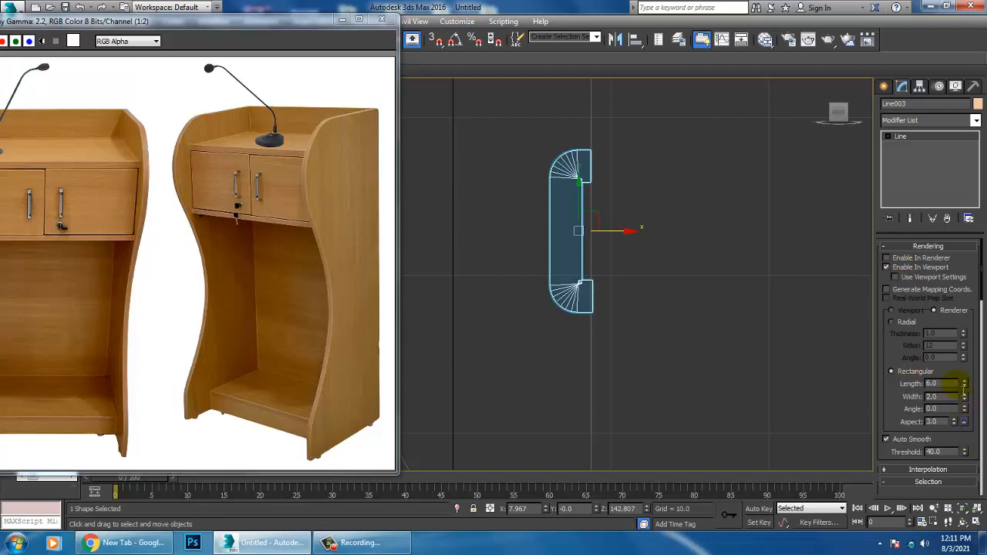
drag(965, 398, 3, 414)
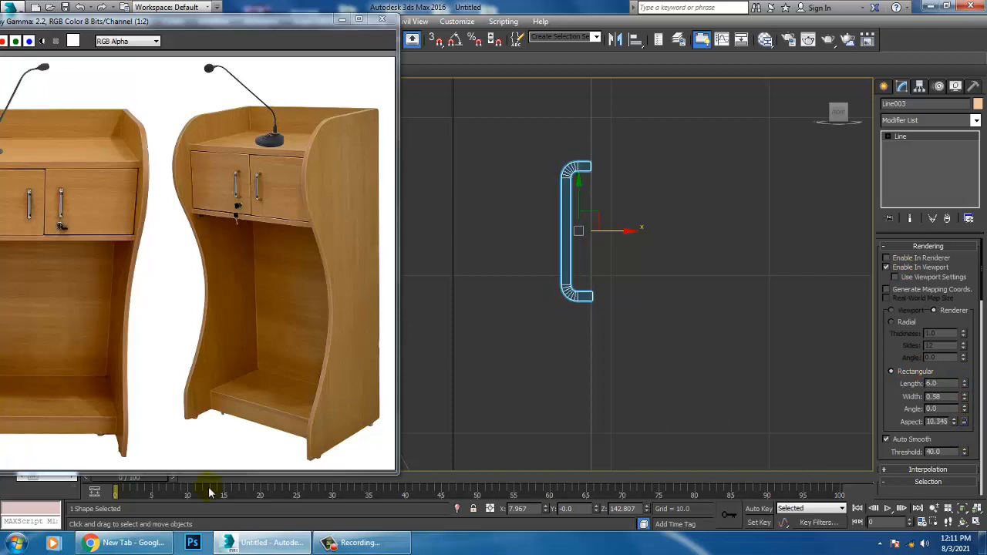
Step: Set the length of the handle's rectangular cross-section to 0.66
key(alt+w)
alt+middle_drag(575, 399, 531, 412)
key(alt+w)
key(z)
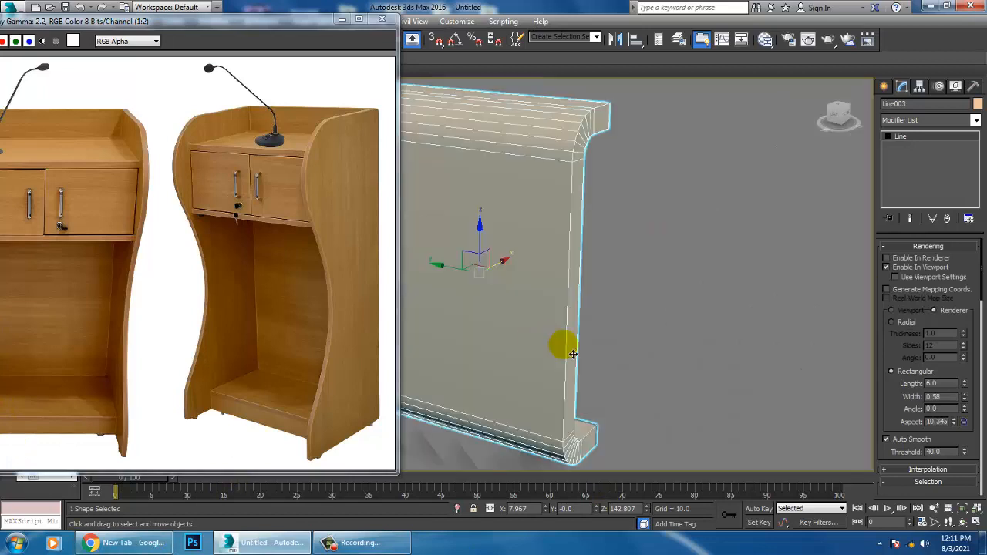
alt+middle_drag(573, 353, 650, 357)
scroll(763, 347, down, 4)
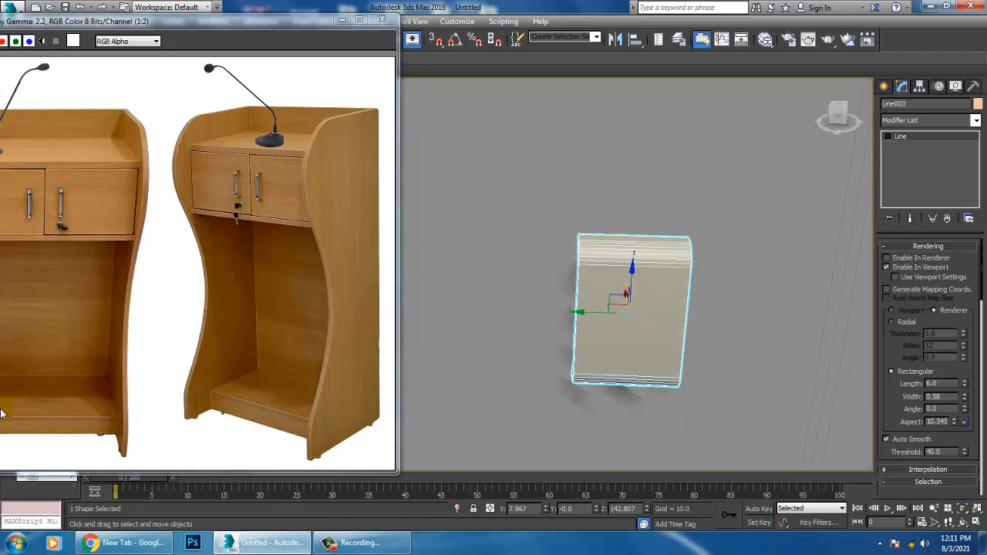
drag(966, 385, 978, 441)
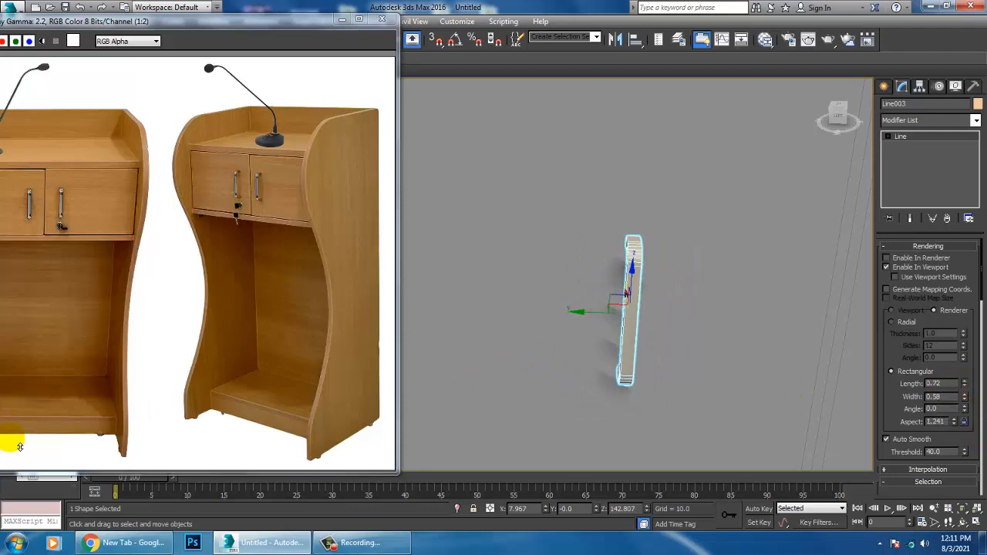
drag(20, 446, 1, 416)
Step: Position the handle against one drawer door near the centre split and adjust its scale to suit the door
alt+middle_drag(674, 313, 624, 313)
drag(675, 324, 676, 325)
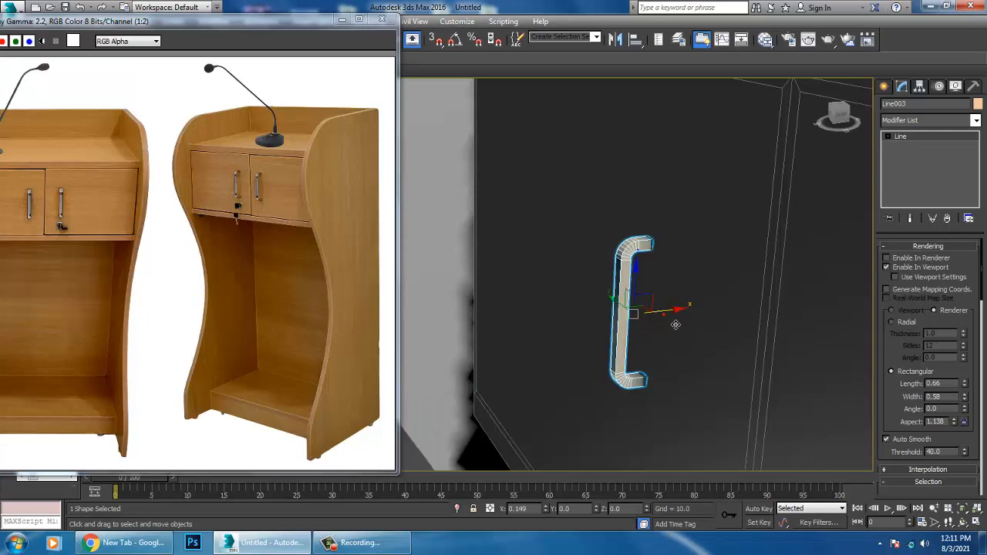
alt+middle_drag(678, 324, 631, 305)
drag(517, 292, 609, 282)
key(r)
alt+middle_drag(611, 285, 622, 296)
drag(619, 268, 612, 263)
key(w)
alt+middle_drag(621, 300, 632, 311)
Step: Make one copy of the handle along Y and place it on the other drawer door
drag(573, 294, 671, 297)
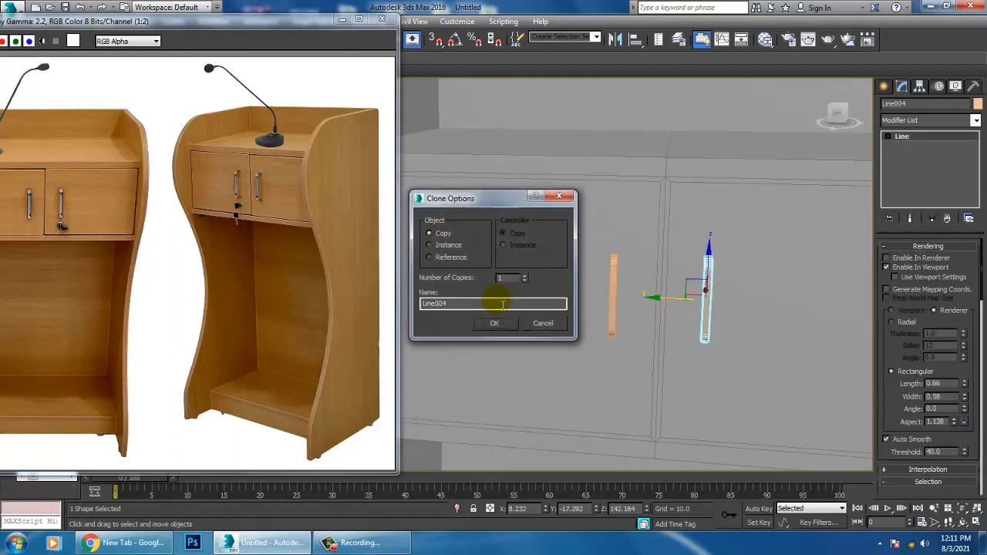
click(496, 324)
scroll(496, 324, down, 5)
mouse_move(656, 316)
alt+middle_down()
mouse_move(666, 313)
mouse_move(655, 293)
mouse_move(650, 309)
mouse_move(655, 211)
mouse_move(690, 286)
mouse_move(694, 247)
mouse_move(684, 254)
mouse_move(686, 283)
mouse_move(637, 223)
mouse_move(650, 308)
mouse_move(684, 209)
mouse_move(674, 223)
mouse_move(776, 223)
alt+middle_up()
click(669, 220)
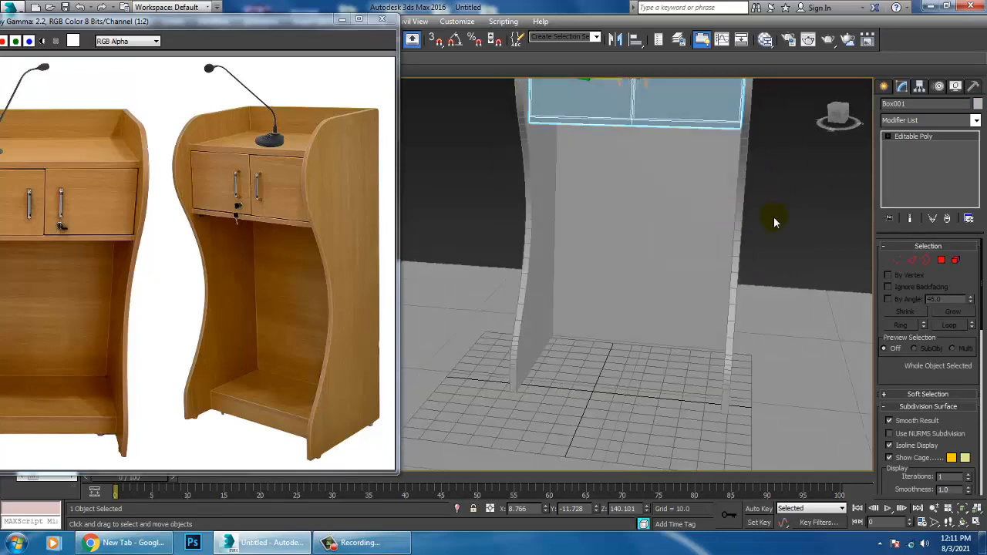
click(884, 87)
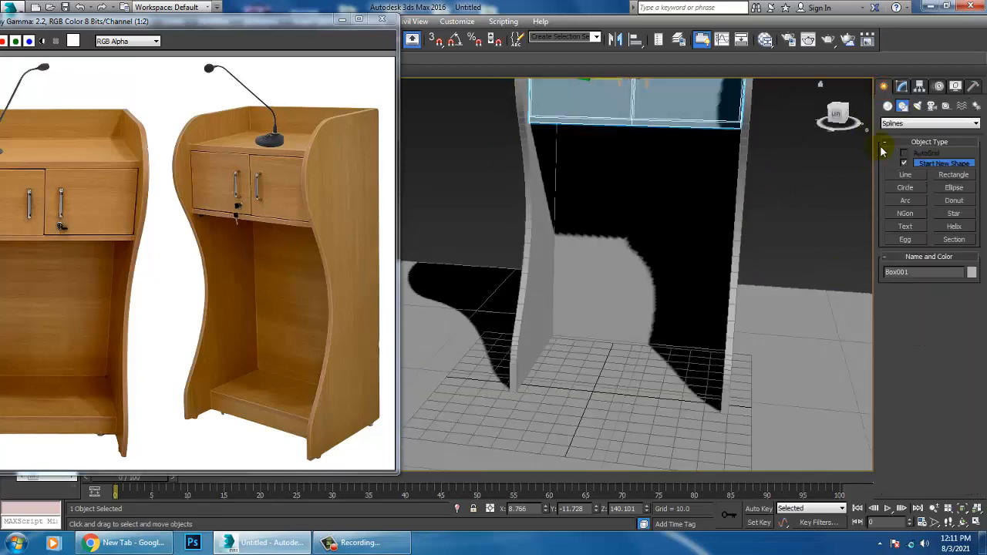
alt+middle_drag(734, 275, 535, 311)
click(656, 311)
key(1)
alt+middle_drag(804, 303, 718, 262)
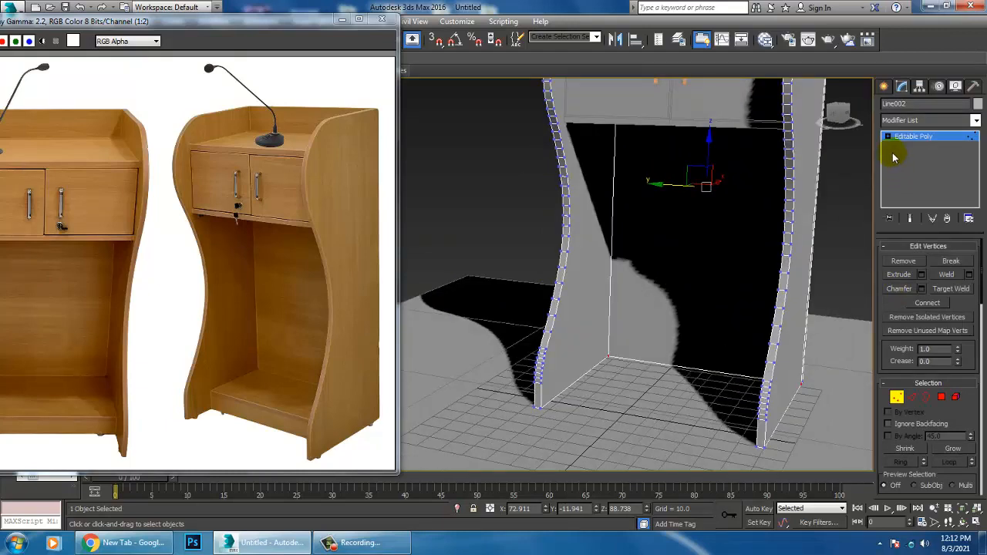
Step: Draw a base box between the side panels at floor level in the side-on view, about 15.7 long and 91.3 wide
click(884, 88)
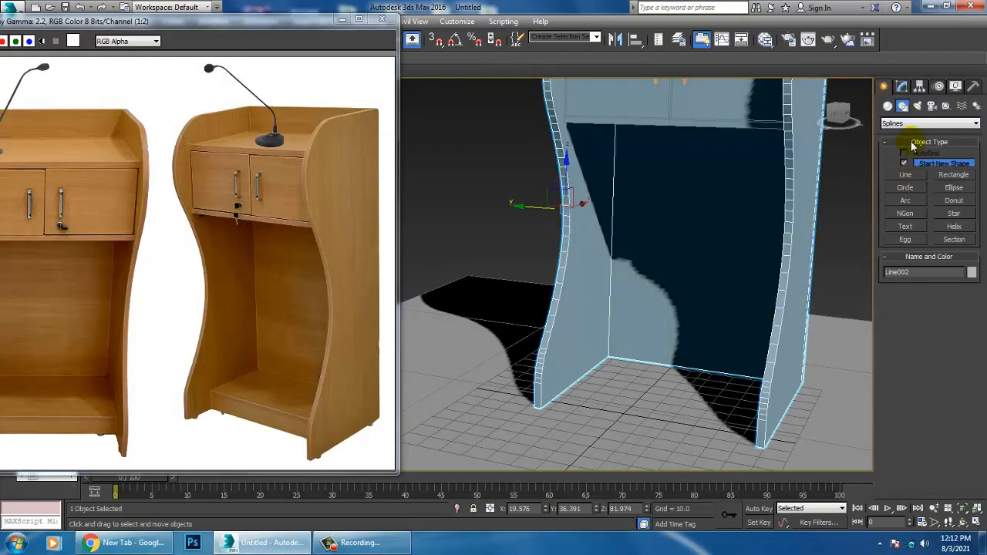
click(889, 107)
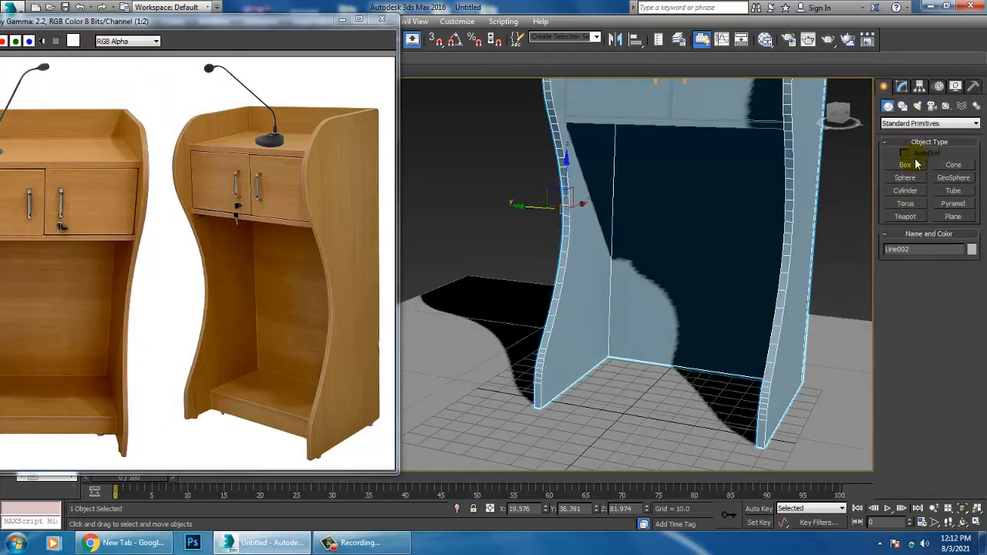
click(905, 166)
key(alt+w)
middle_click(467, 398)
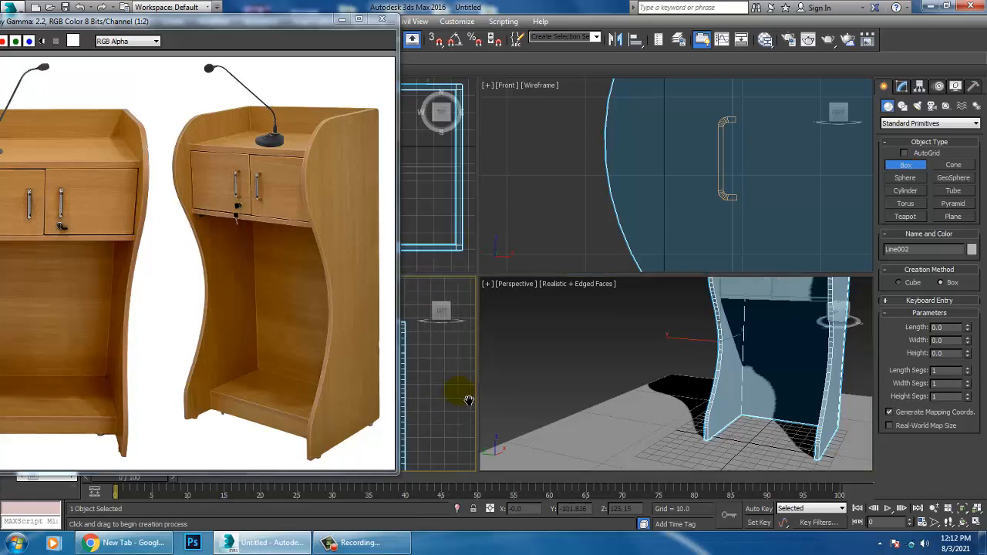
key(alt+w)
middle_drag(518, 378, 573, 227)
middle_drag(717, 409, 695, 292)
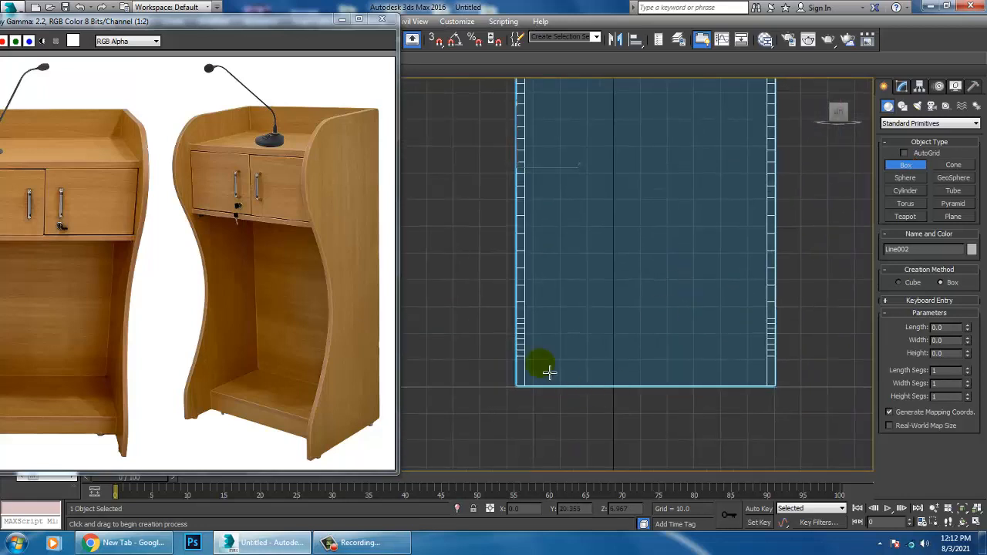
drag(534, 354, 777, 395)
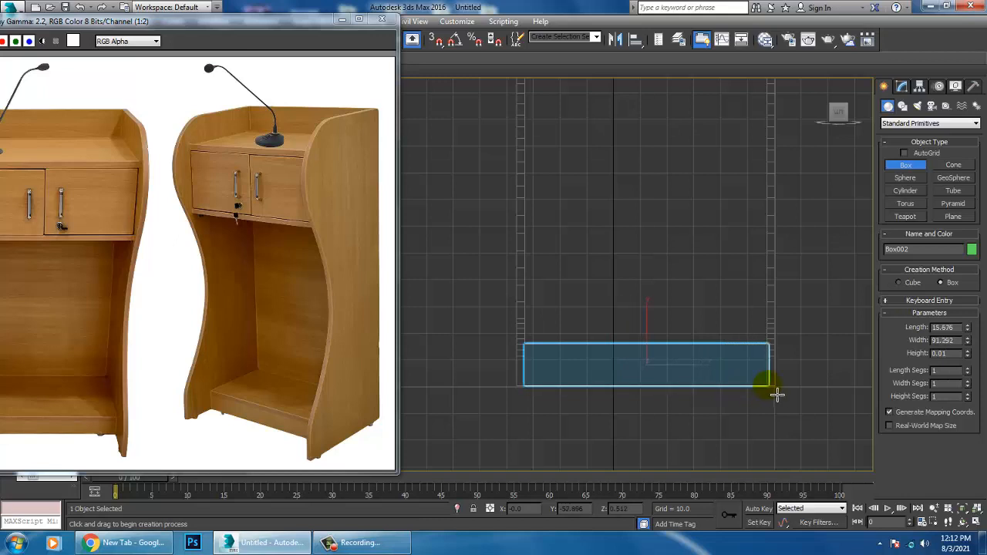
Step: Move the base box about 27.6 units along X so it sits between the curved side panels
key(alt+w)
middle_click(761, 412)
key(alt+w)
alt+middle_drag(761, 412, 637, 397)
scroll(634, 386, down, 4)
middle_drag(587, 334, 639, 352)
key(w)
drag(678, 304, 681, 304)
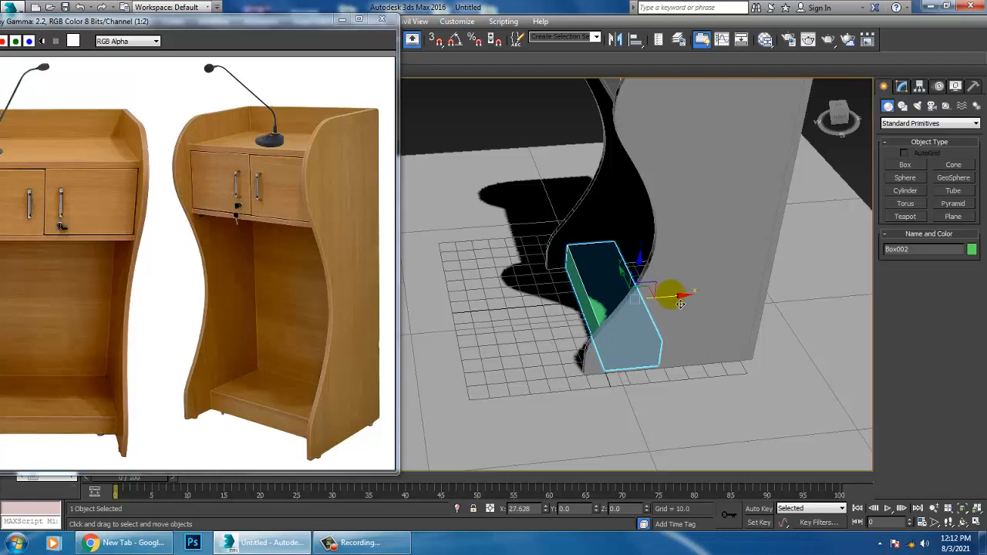
alt+middle_drag(624, 322, 634, 328)
Step: Convert the base box to an editable poly and select its rear face
right_click(601, 287)
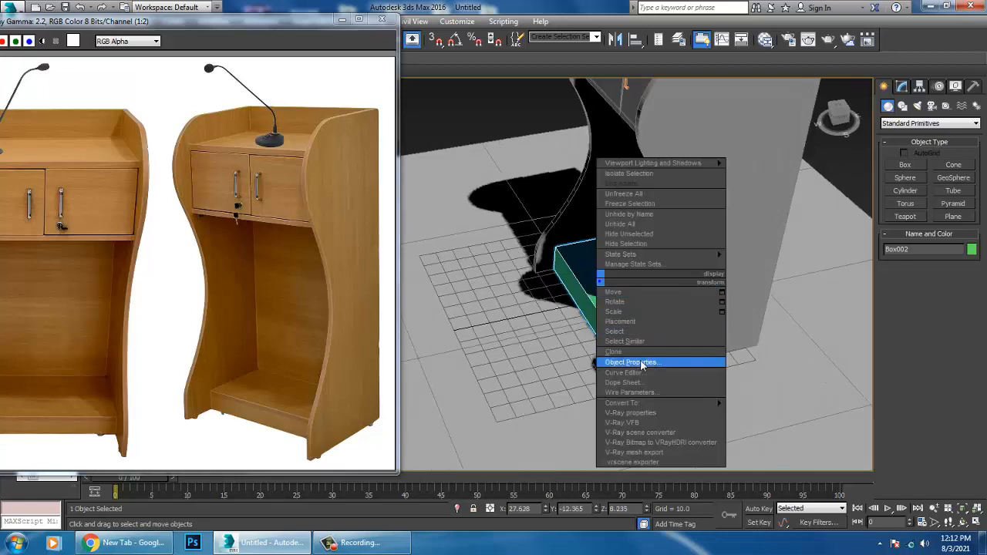
mouse_move(694, 399)
click(772, 409)
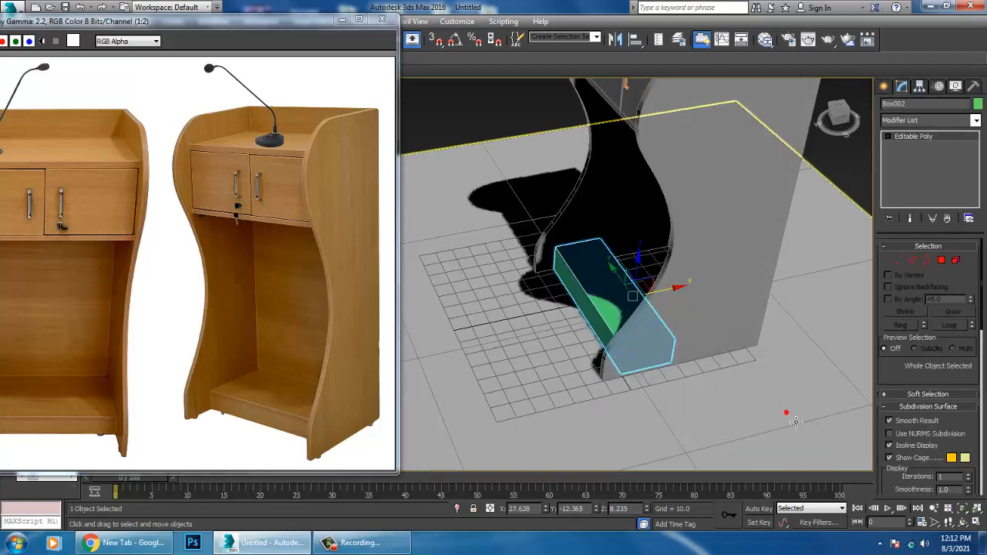
key(F3)
mouse_move(711, 344)
alt+middle_down()
mouse_move(607, 317)
mouse_move(682, 336)
alt+middle_up()
click(947, 259)
click(602, 317)
Step: Save the scene as podium.max in the August 2021 folder on drive D
key(ctrl+s)
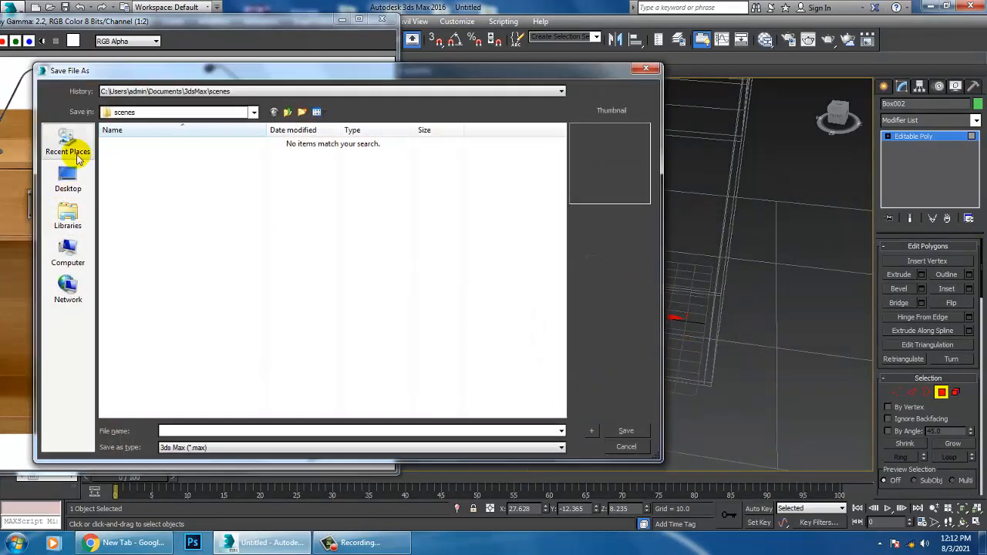
click(68, 177)
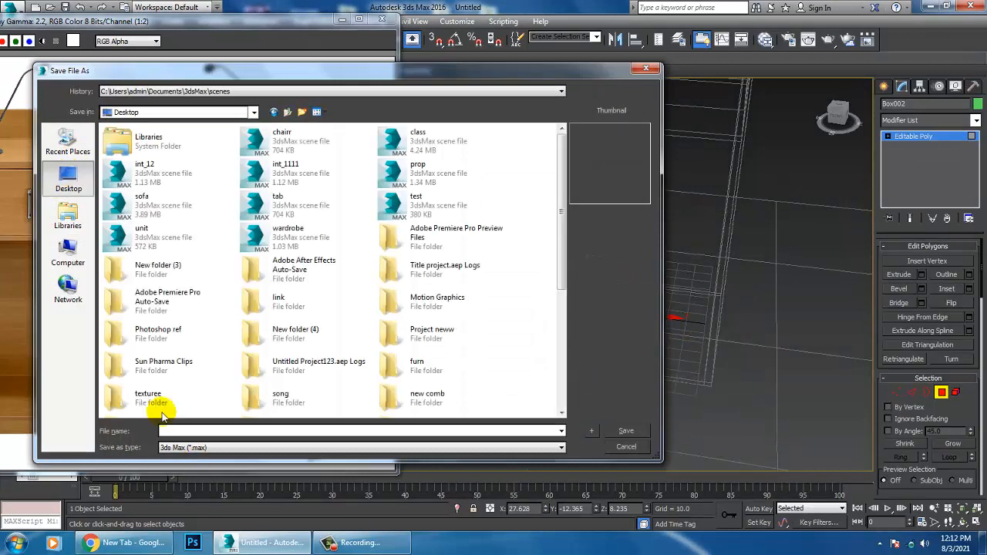
click(68, 251)
double_click(307, 150)
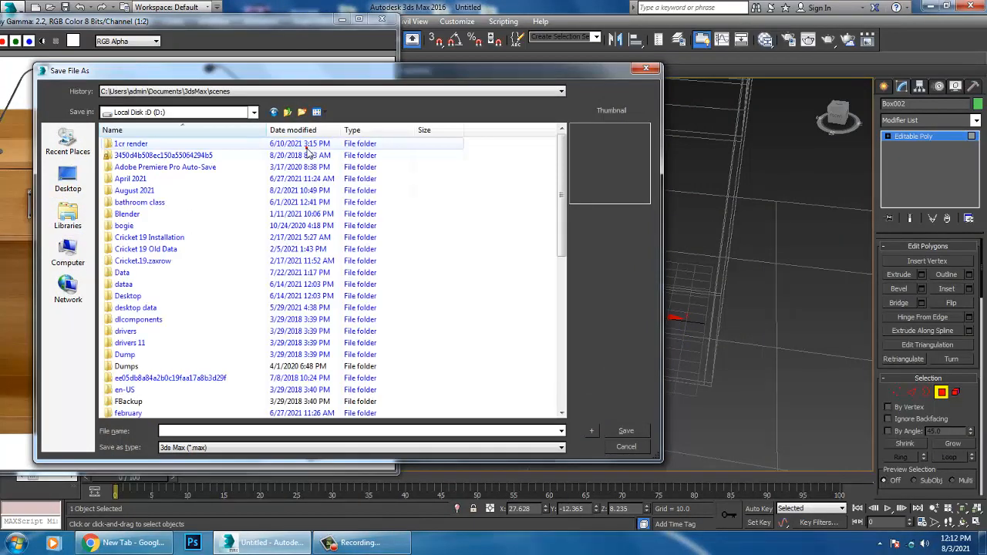
double_click(147, 191)
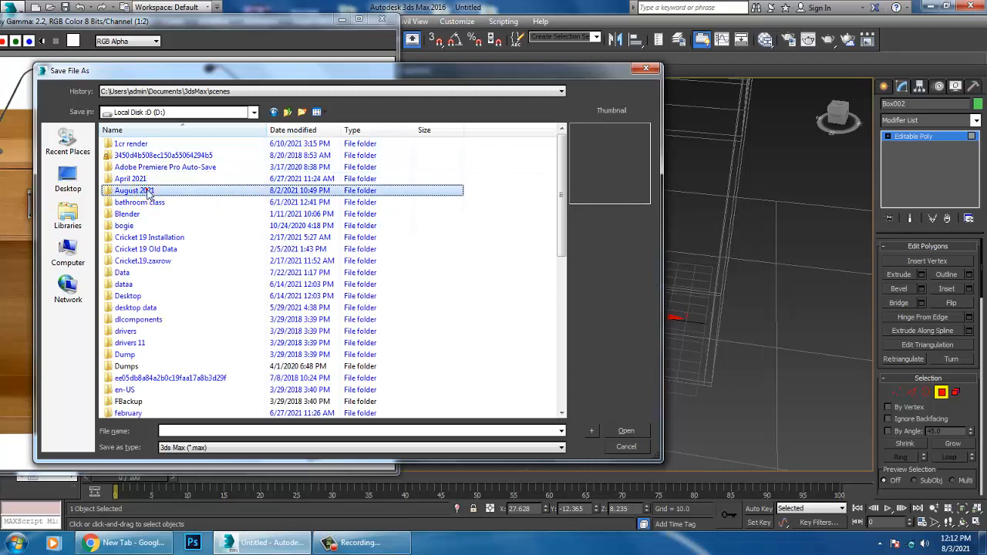
click(197, 431)
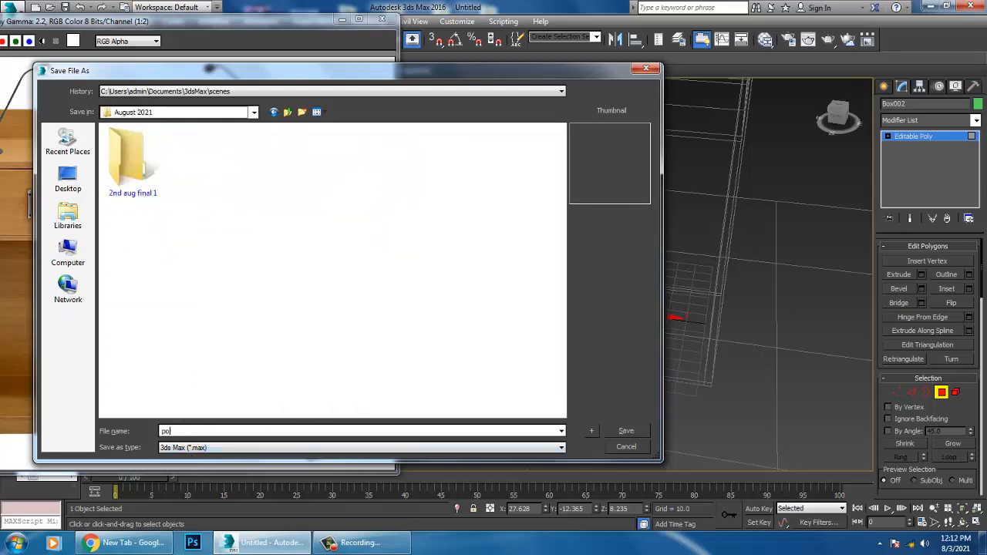
key(Return)
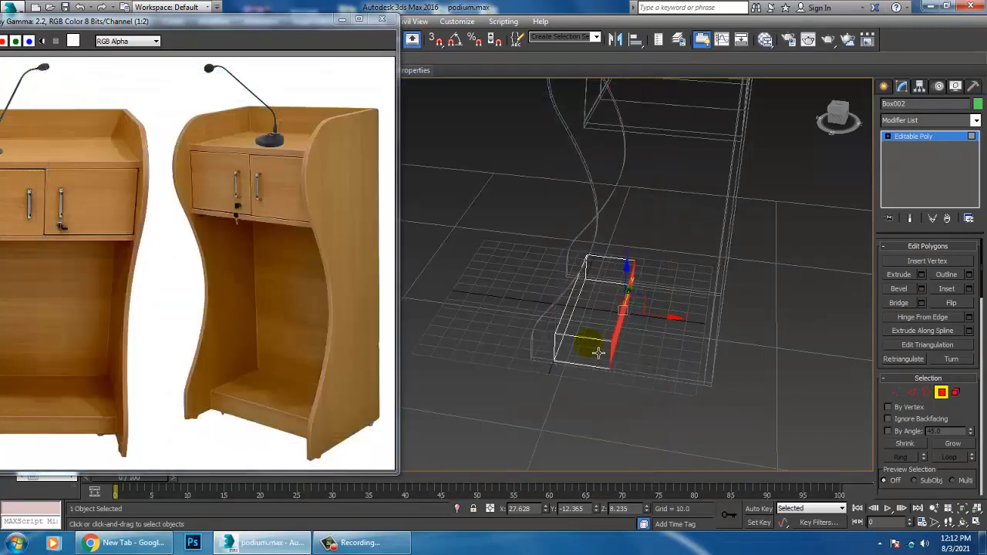
Step: Move the base box's front face inward along X to about 7.44, behind the curved front edges of the side panels
drag(673, 322, 764, 332)
key(F3)
mouse_move(689, 340)
alt+middle_down()
mouse_move(776, 331)
mouse_move(706, 326)
alt+middle_up()
scroll(631, 352, up, 3)
click(615, 336)
alt+middle_drag(615, 337, 597, 330)
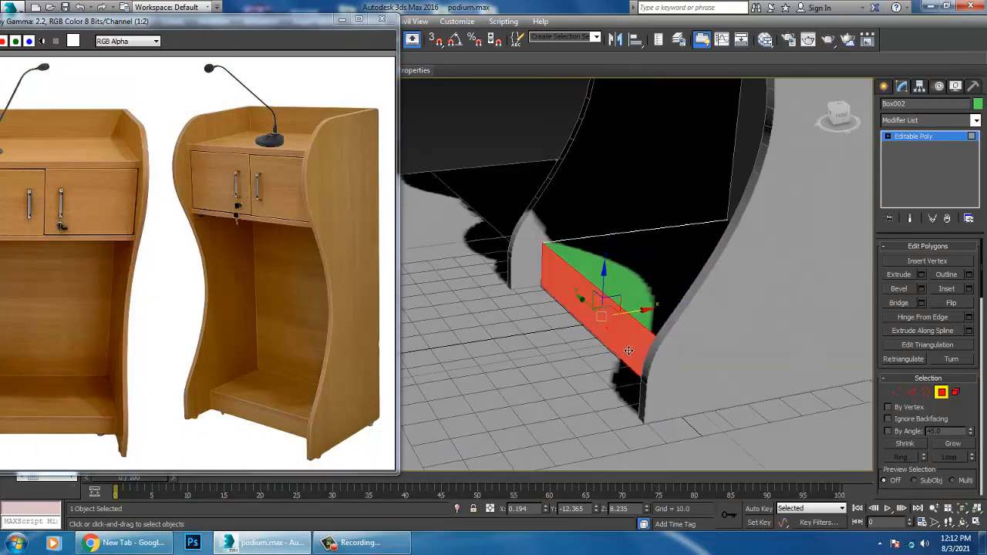
drag(643, 321, 661, 318)
scroll(662, 318, up, 3)
alt+middle_drag(645, 318, 692, 311)
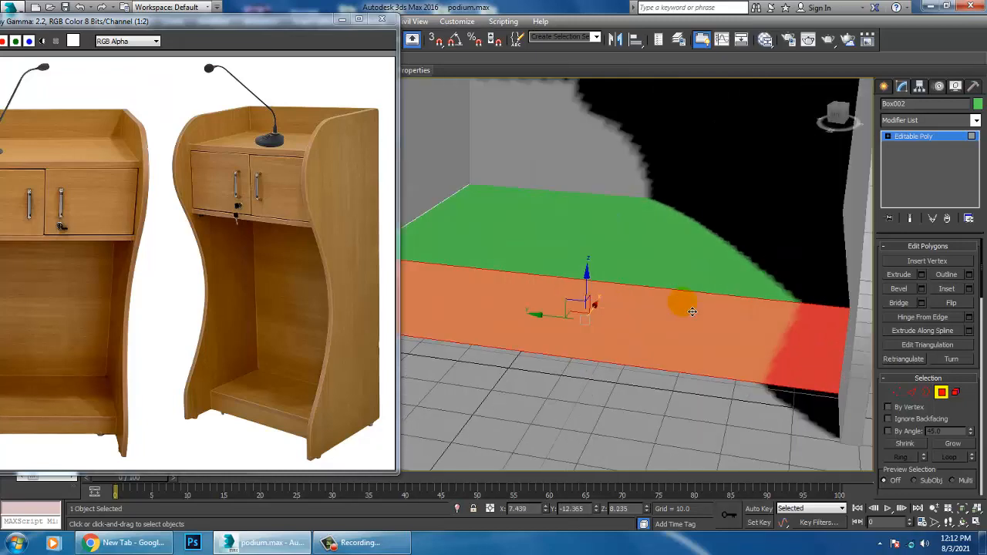
Step: Use Swift Loop to insert a horizontal edge loop around the base box just below its top edge
right_click(668, 253)
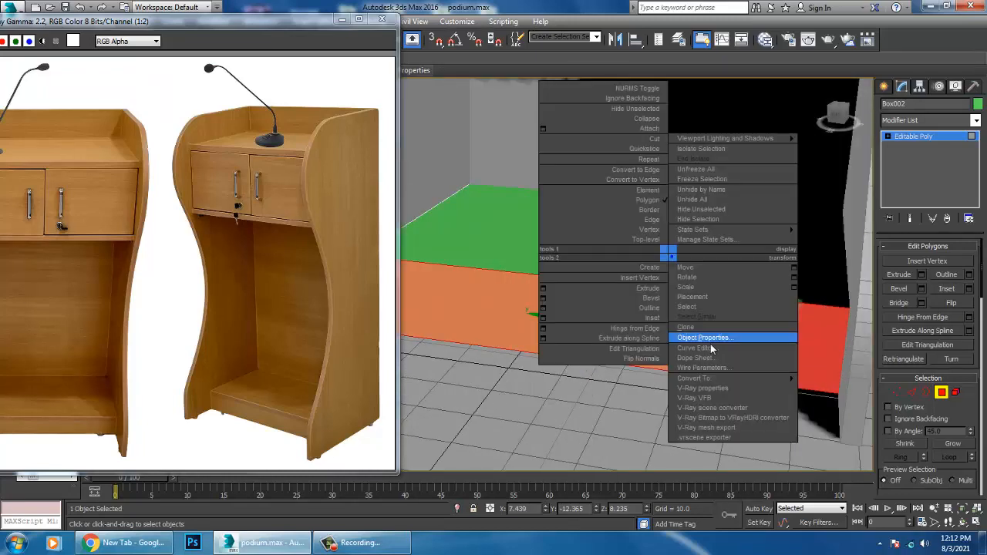
mouse_move(734, 379)
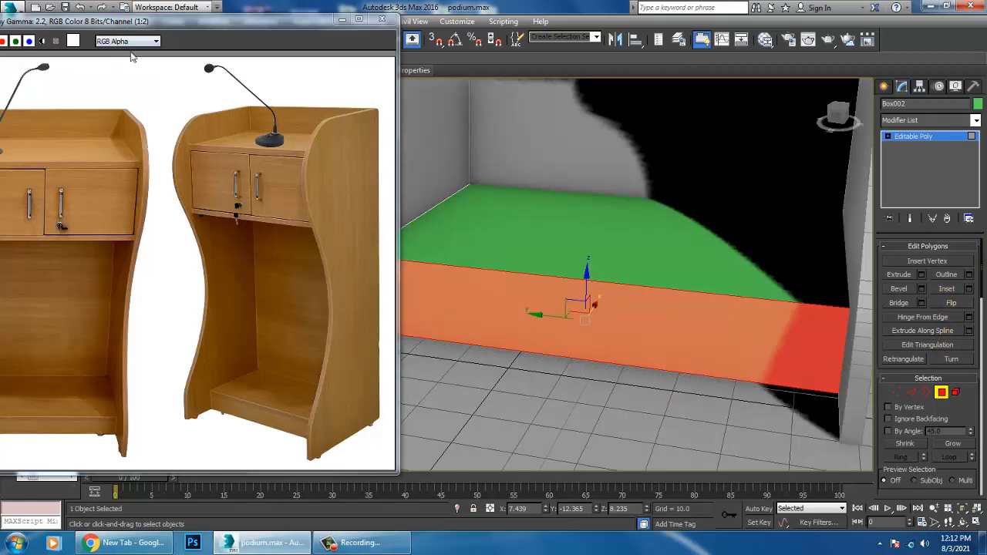
drag(125, 21, 148, 110)
click(39, 61)
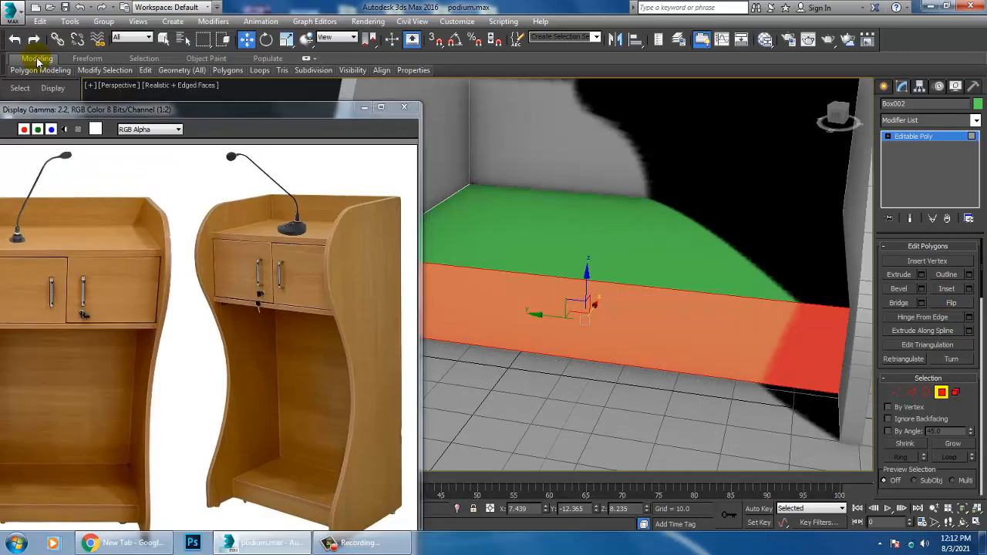
double_click(37, 60)
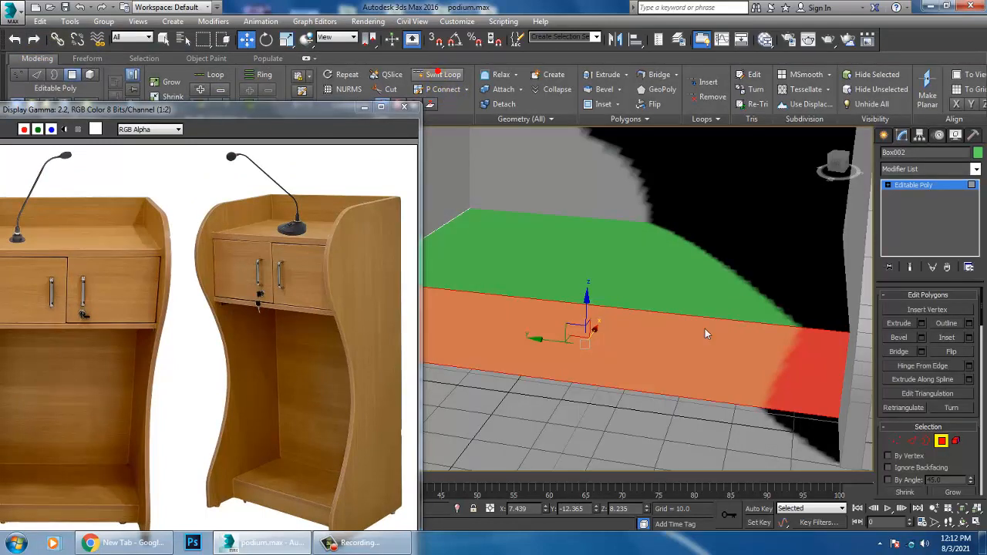
click(443, 74)
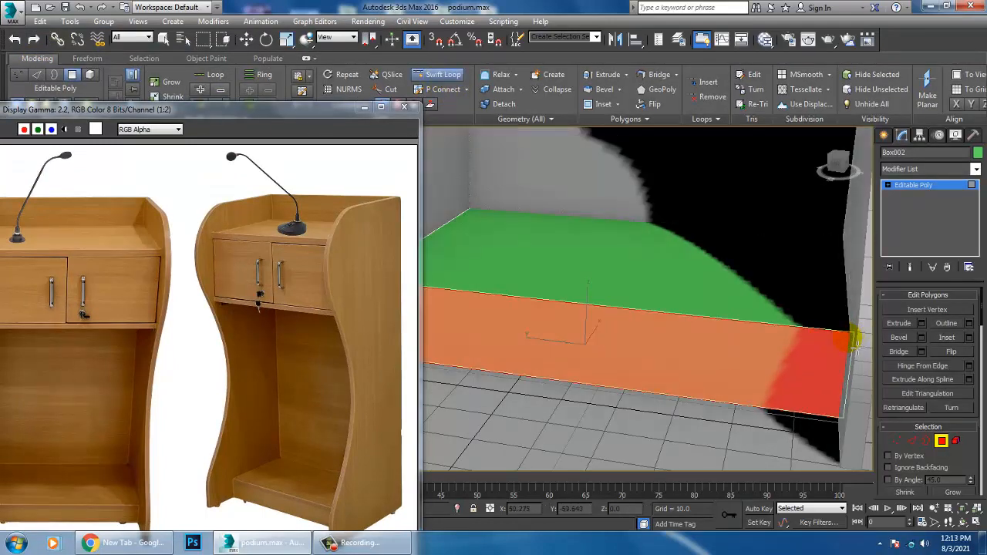
key(F3)
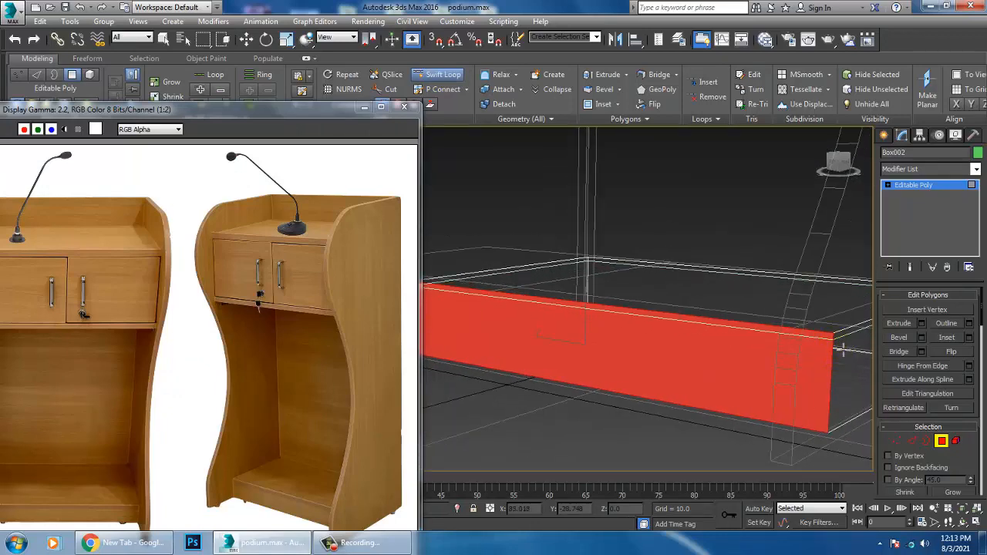
key(w)
key(F3)
scroll(723, 317, down, 5)
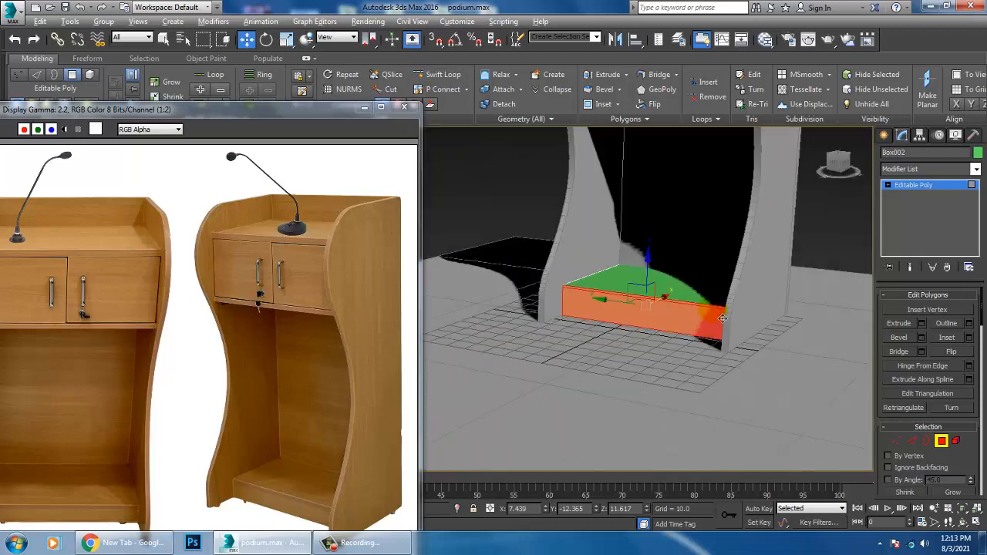
alt+middle_drag(723, 318, 674, 322)
Step: Extrude the narrow strip along the top of the base box's front face slightly outward to form a shelf lip
click(824, 230)
scroll(690, 299, up, 4)
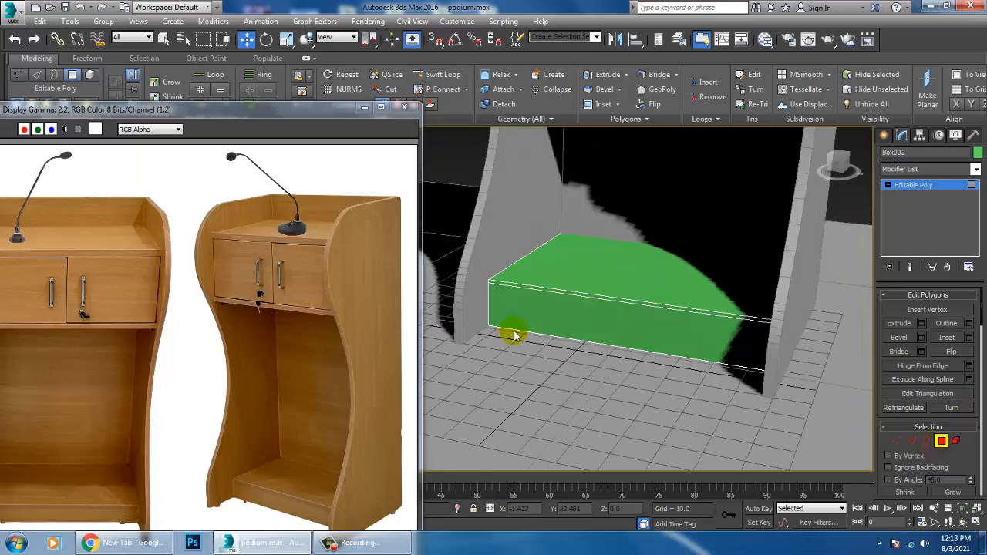
click(617, 299)
scroll(618, 299, up, 3)
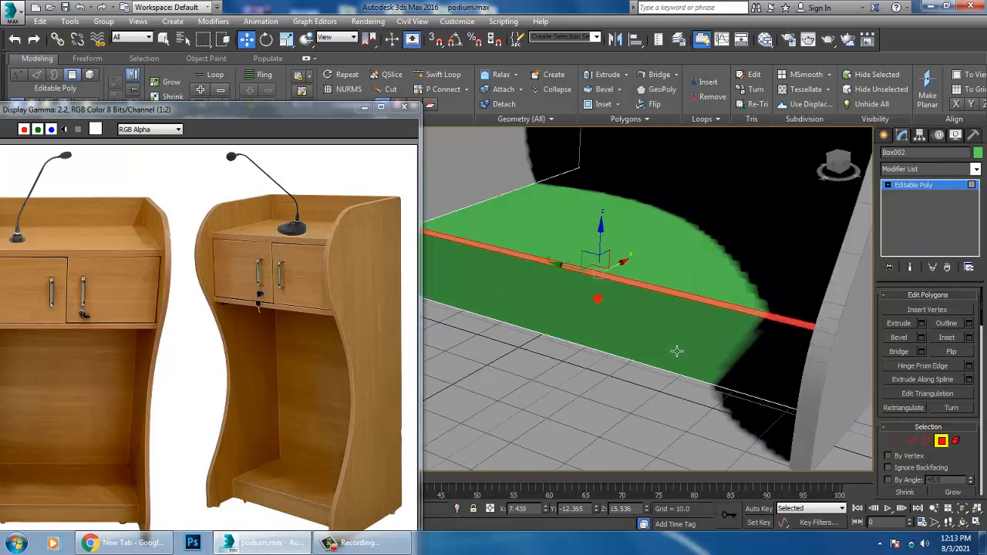
click(922, 324)
drag(484, 324, 480, 349)
click(484, 342)
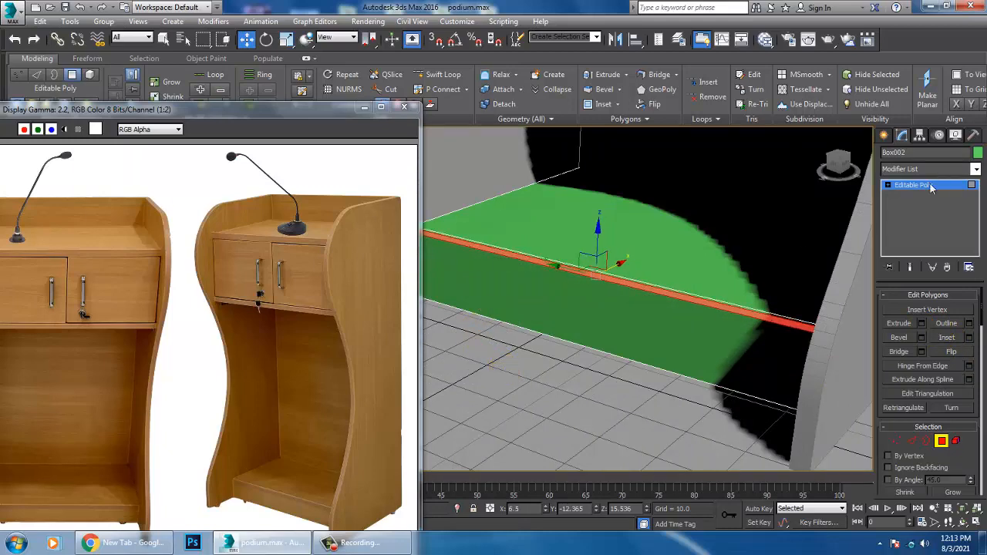
click(932, 187)
middle_drag(697, 324, 620, 388)
scroll(683, 385, down, 6)
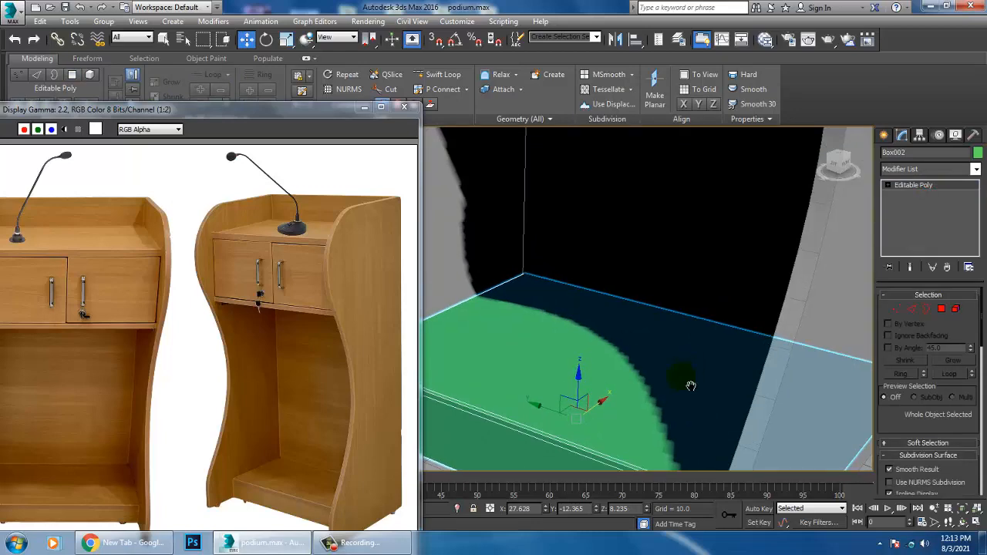
mouse_move(717, 268)
alt+middle_down()
mouse_move(730, 282)
mouse_move(751, 267)
mouse_move(731, 270)
alt+middle_up()
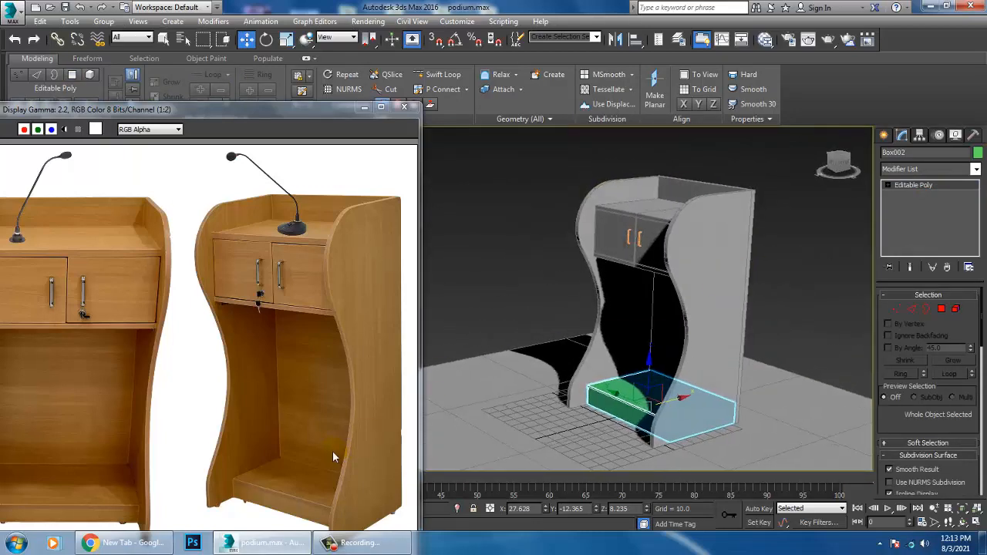
Step: Select all objects in the scene and assign them the same grey object color
key(ctrl+a)
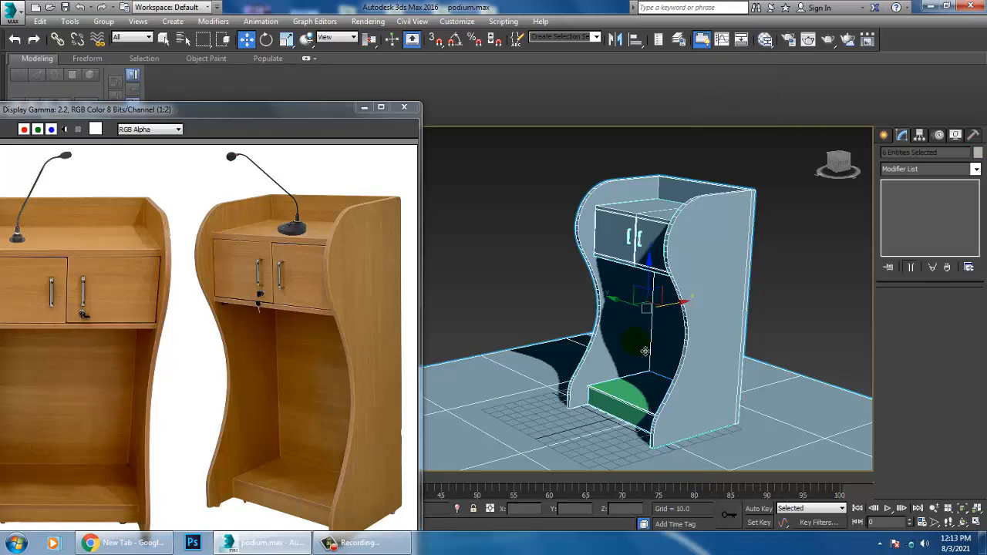
click(978, 154)
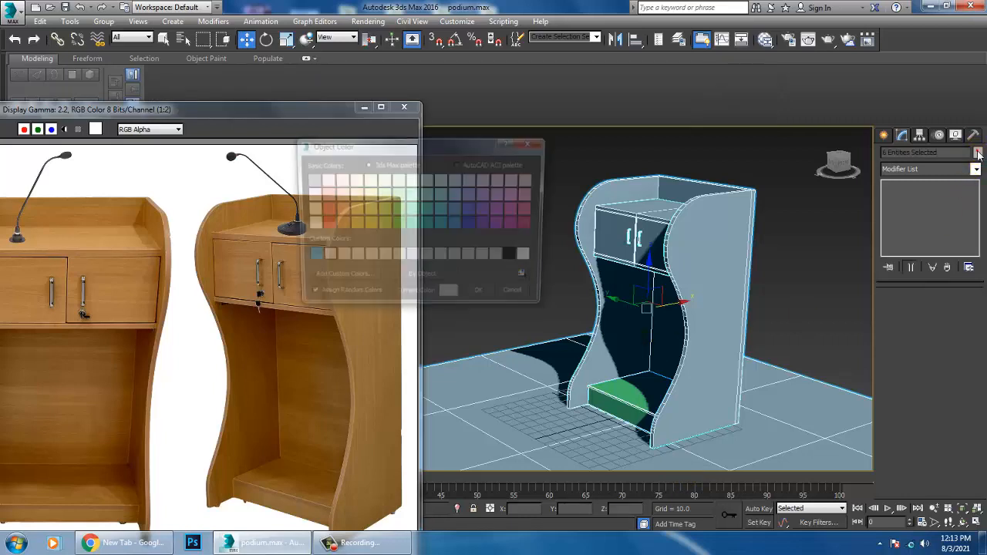
click(478, 298)
Step: Create a cylinder for the microphone base on the podium's top surface using AutoGrid, about 5.8 in radius and 2.85 high
scroll(322, 248, up, 1)
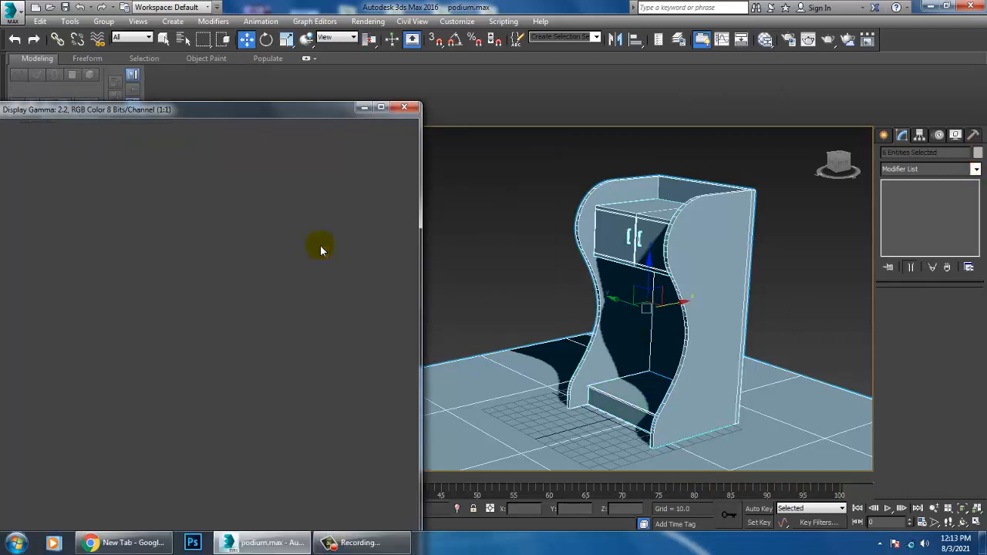
scroll(275, 326, down, 1)
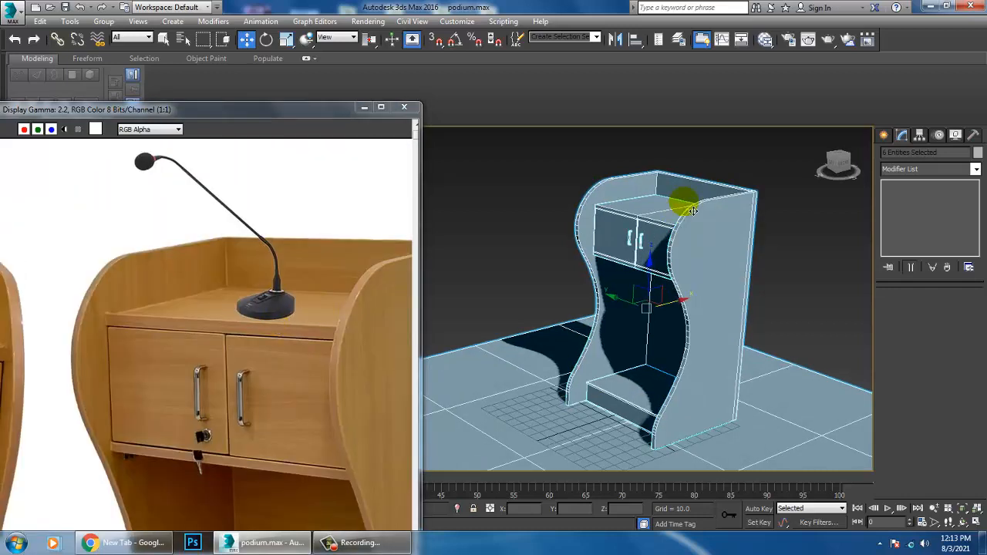
scroll(693, 211, up, 2)
middle_drag(692, 211, 688, 332)
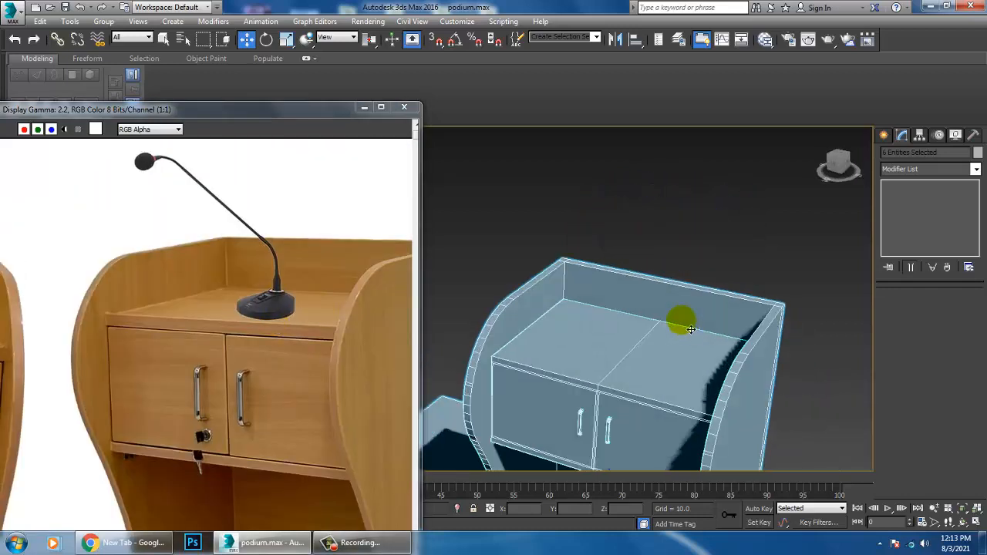
click(884, 136)
click(899, 240)
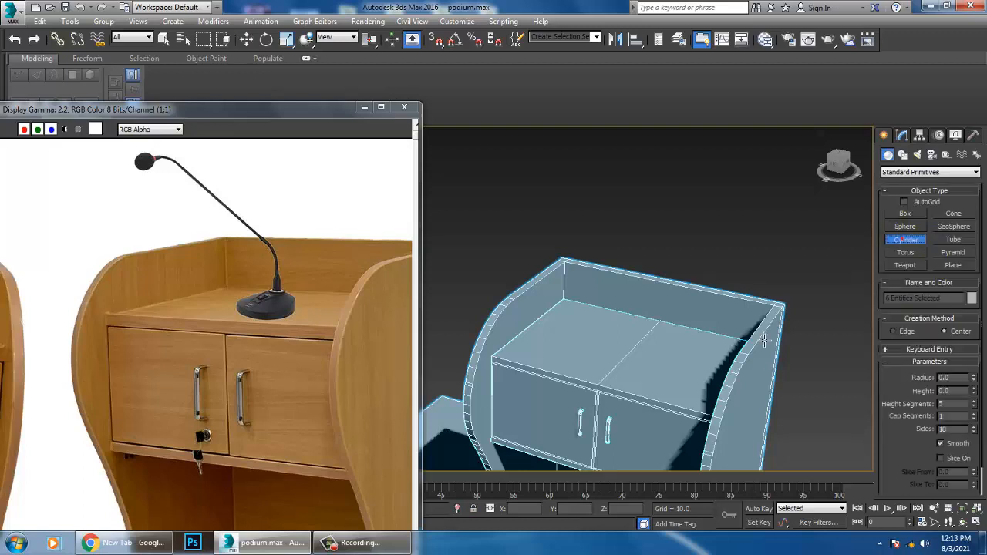
alt+middle_drag(765, 341, 676, 366)
scroll(664, 351, up, 3)
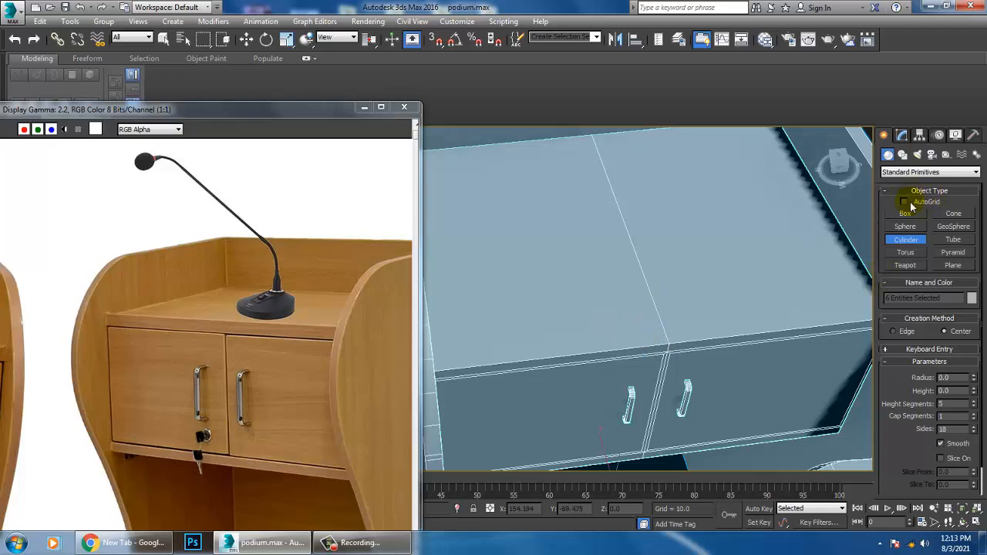
drag(653, 299, 671, 321)
click(678, 315)
key(w)
alt+middle_drag(679, 315, 628, 288)
scroll(640, 291, up, 3)
middle_drag(697, 361, 666, 286)
scroll(695, 287, up, 3)
scroll(696, 301, down, 2)
Step: Reduce the cylinder's height segments to 3 and convert it to an editable poly
click(902, 135)
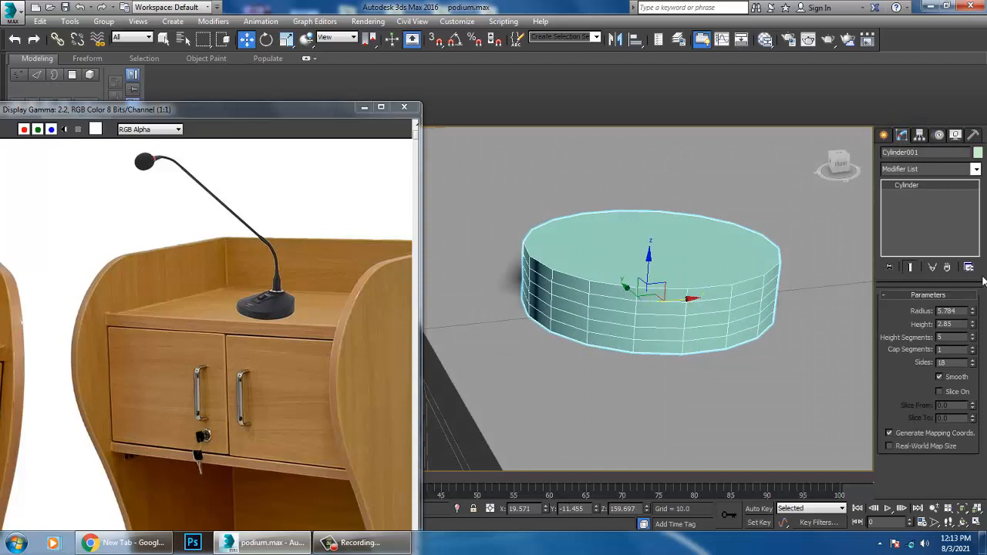
click(973, 340)
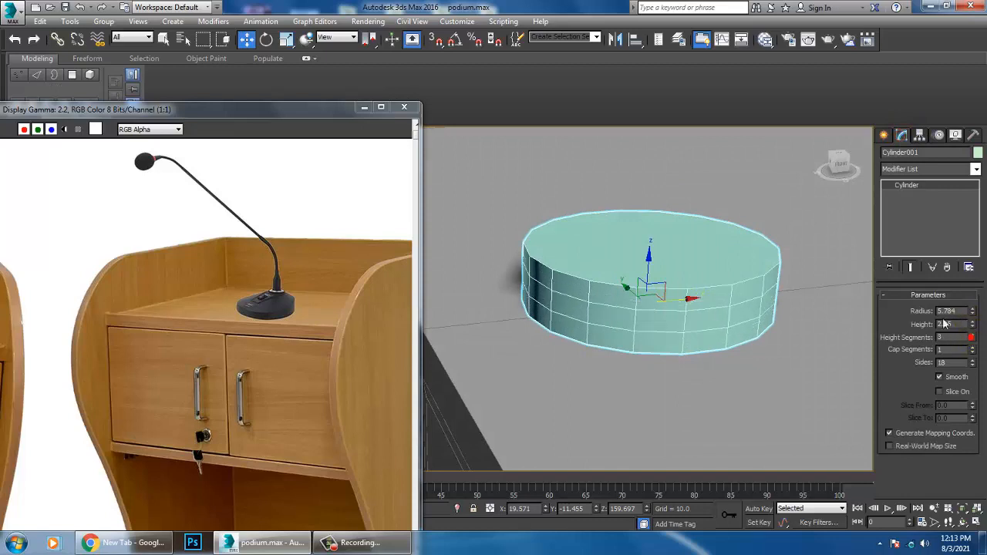
right_click(677, 229)
right_click(759, 354)
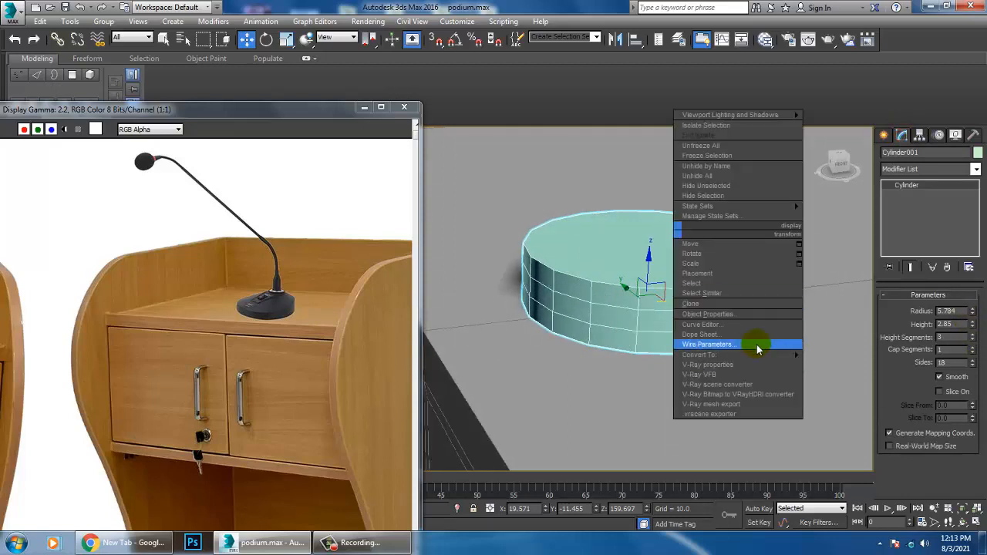
click(846, 364)
Step: Select the top face of the microphone base and scale it uniformly to 73 percent
key(4)
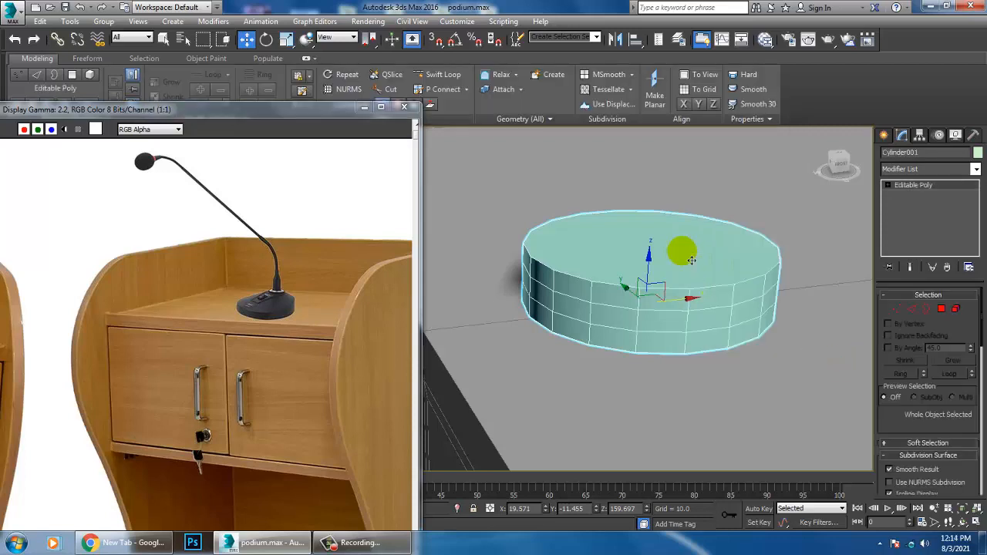
click(680, 239)
key(r)
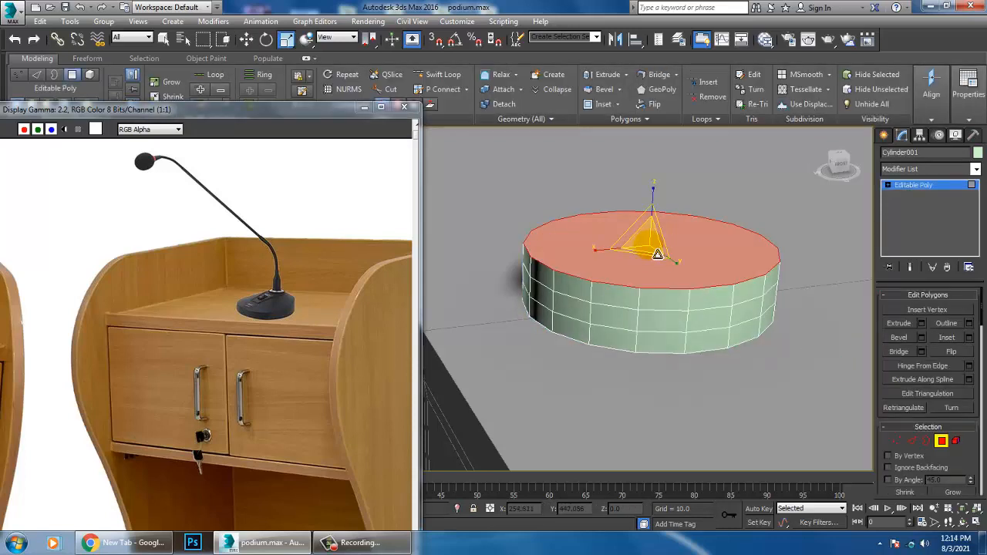
drag(652, 251, 688, 279)
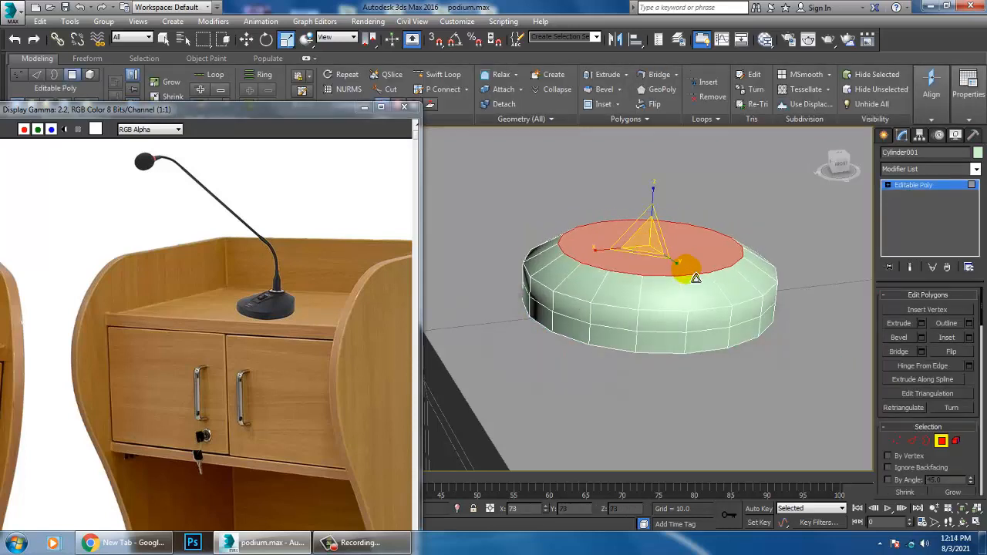
Step: Tilt the microphone base's top face slightly and shift it to about X 20.35, Z 162.46
key(w)
drag(661, 224, 708, 260)
key(e)
mouse_move(661, 213)
mouse_down()
mouse_move(646, 236)
mouse_move(627, 227)
mouse_move(671, 215)
mouse_up()
key(w)
alt+middle_drag(673, 220, 714, 254)
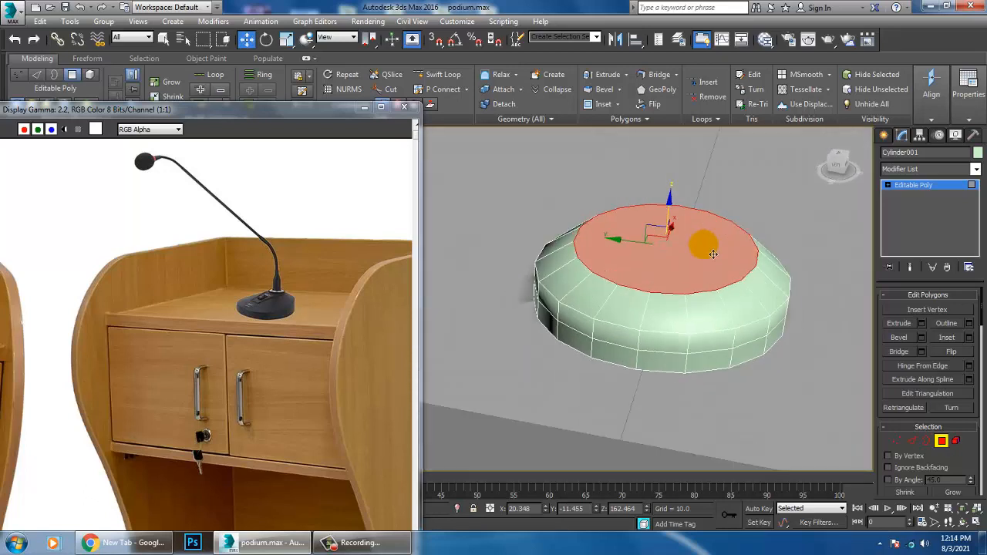
Step: Inset the microphone base's top face to a small central circle and raise it to about Z 162.88
click(969, 337)
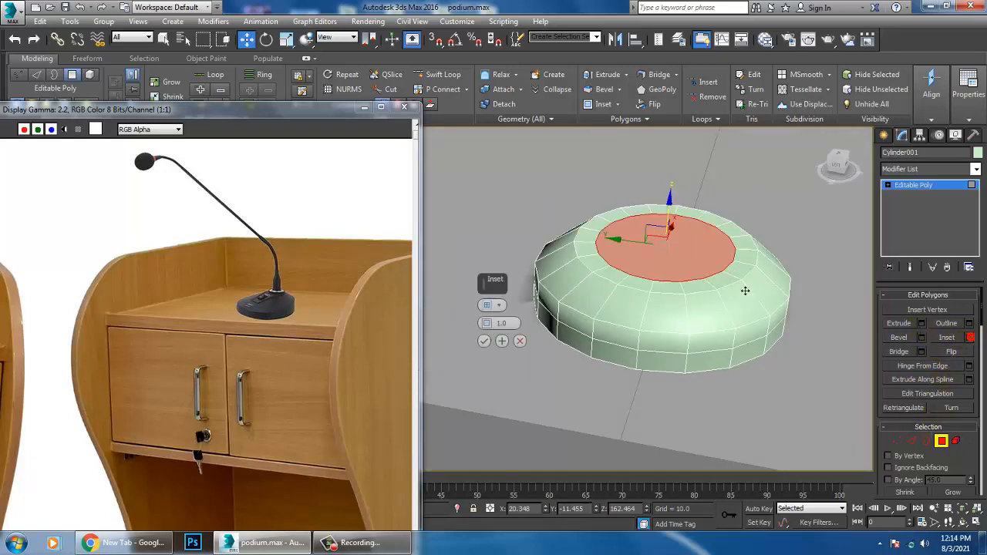
mouse_move(488, 324)
mouse_down()
mouse_move(497, 299)
mouse_move(512, 317)
mouse_move(499, 330)
mouse_up()
click(484, 341)
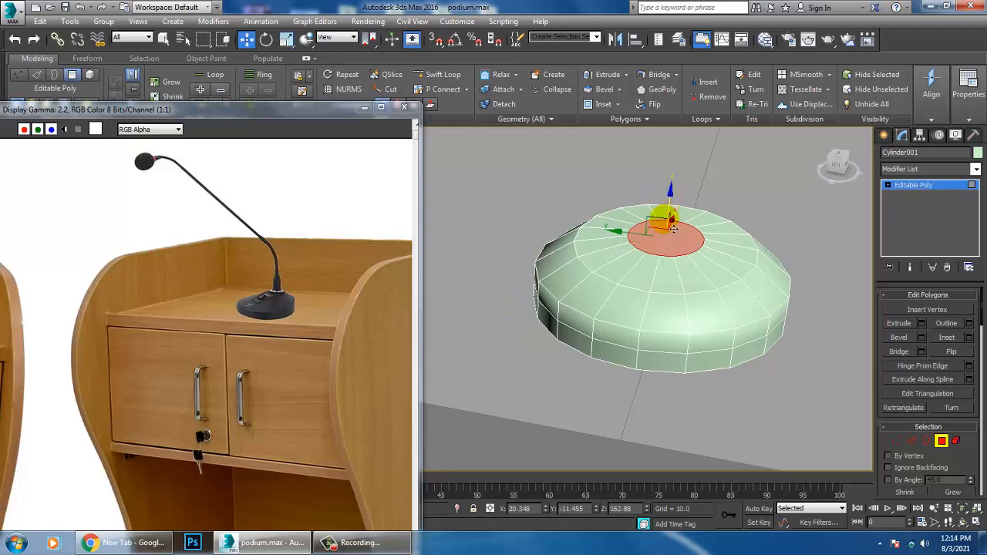
Step: Examine the microphone base's sloped profile in the perspective and front views
scroll(654, 257, down, 4)
alt+middle_drag(655, 257, 739, 319)
scroll(720, 300, up, 2)
scroll(719, 297, up, 3)
scroll(732, 301, up, 3)
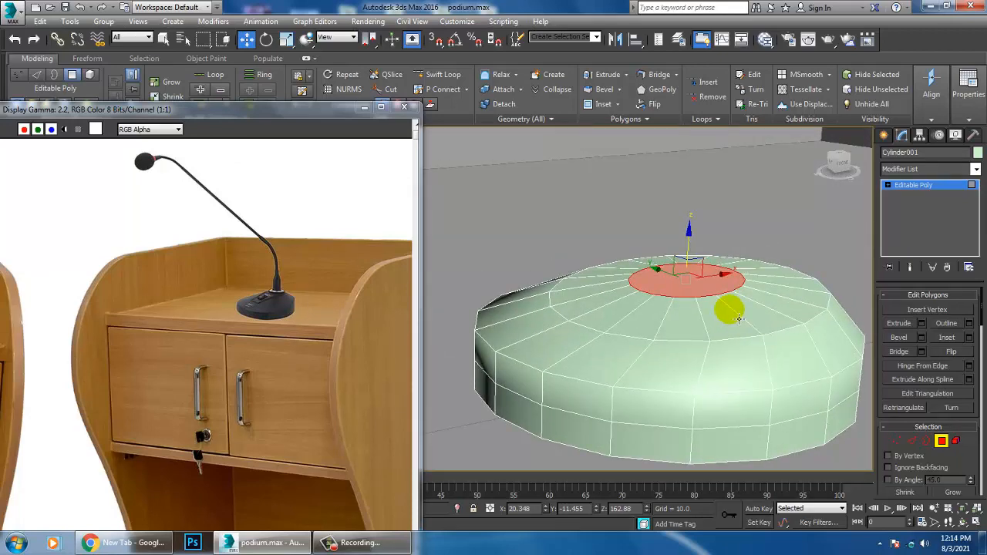
key(alt+w)
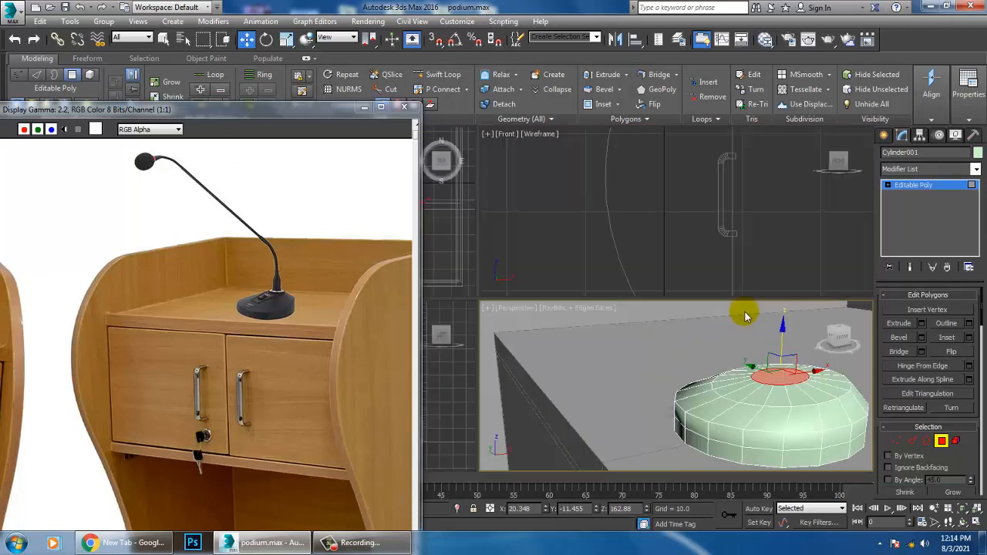
key(alt+w)
key(z)
scroll(706, 297, down, 8)
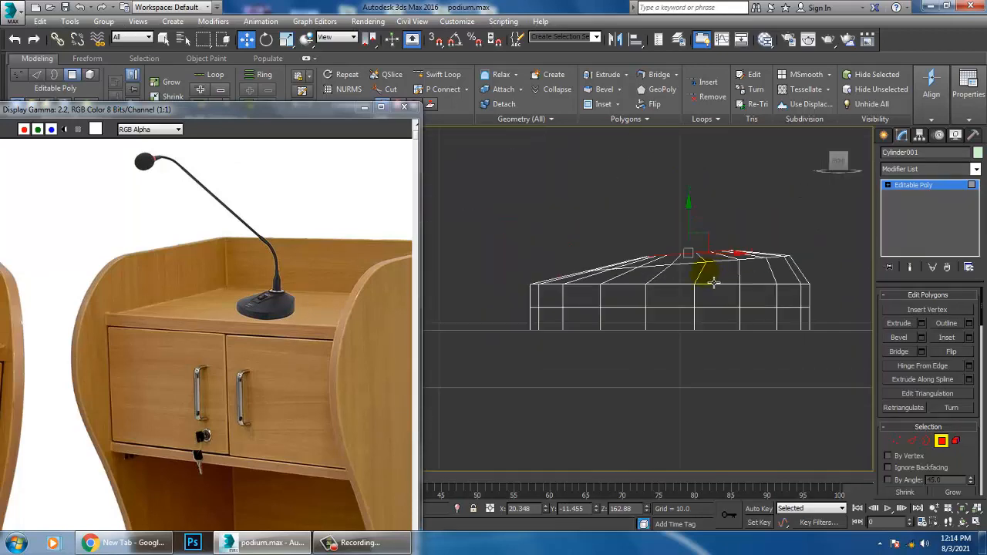
middle_drag(712, 282, 706, 312)
scroll(705, 311, up, 2)
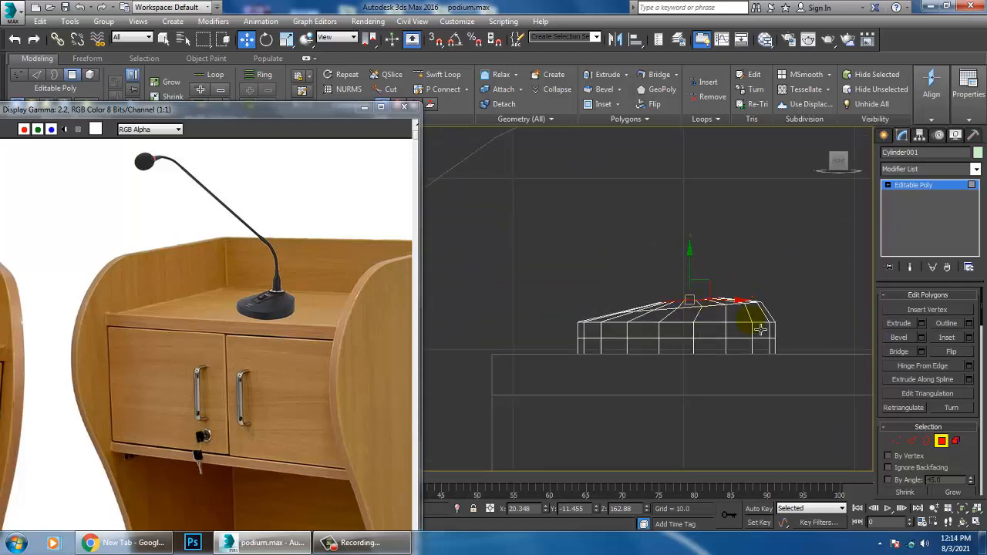
key(alt+w)
key(alt+w)
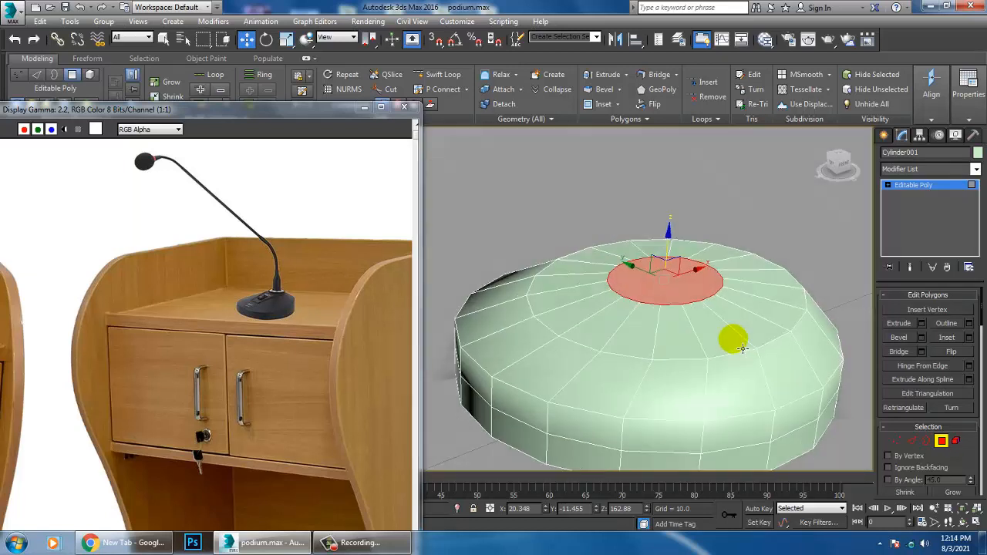
Step: Inset the microphone base's central top face by about 0.612 and extrude it about 2.233 to form a neck
click(970, 340)
drag(491, 310, 502, 332)
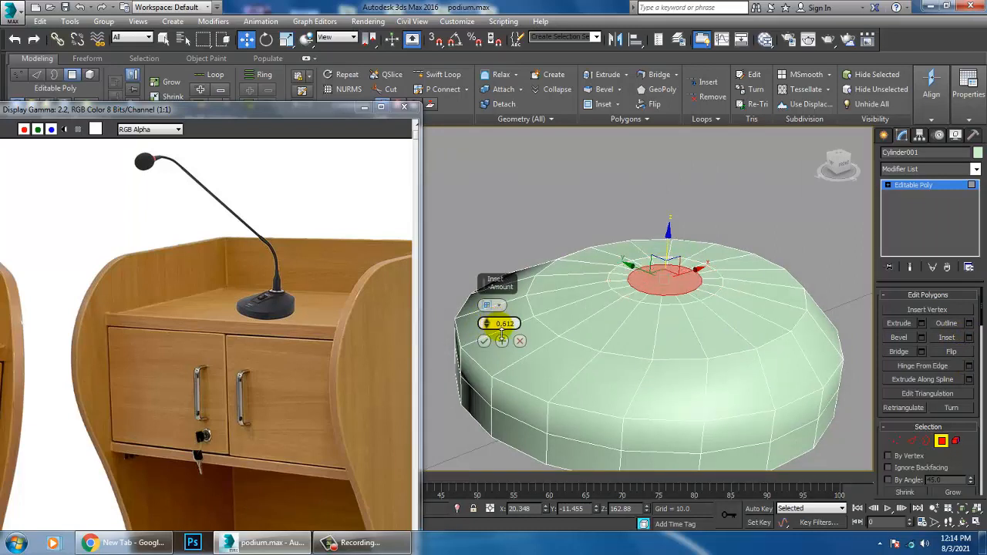
click(486, 341)
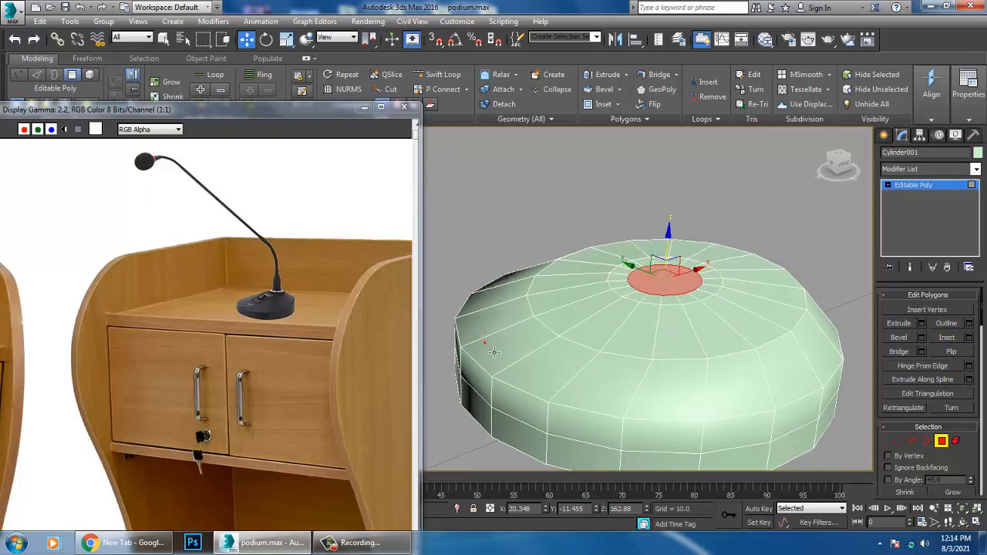
click(923, 324)
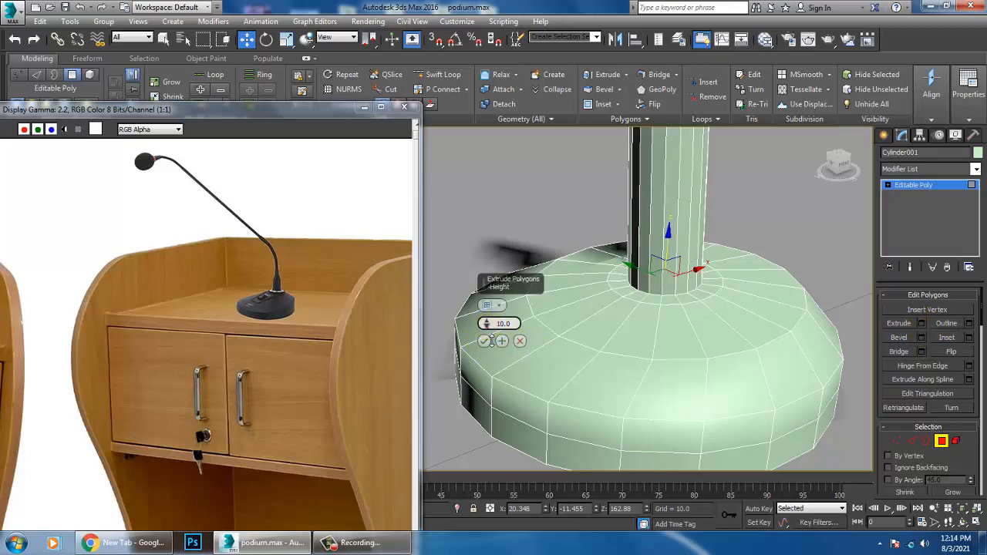
drag(486, 340, 500, 357)
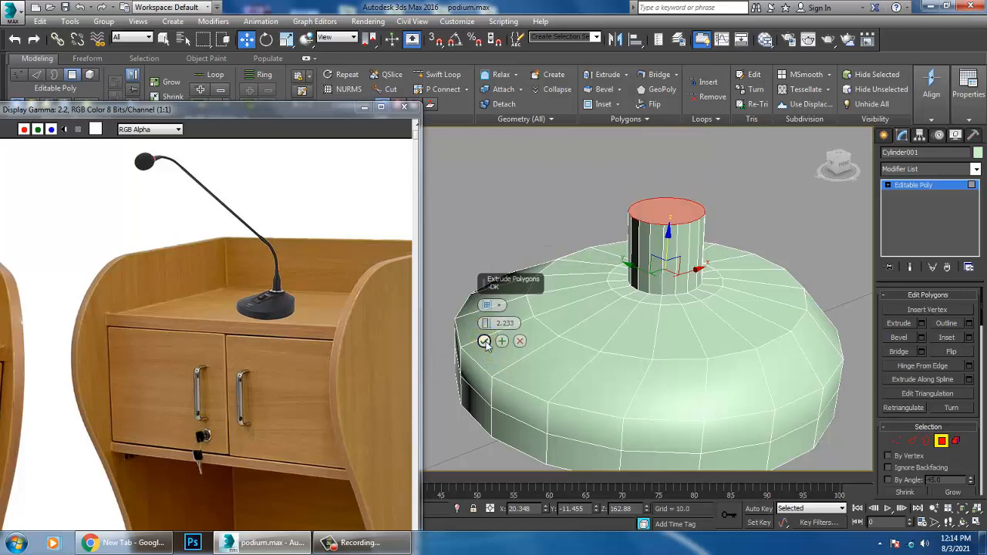
click(485, 341)
Step: Bevel the neck's top face inward into a tapered tip and raise it to about Z 166.69
click(922, 337)
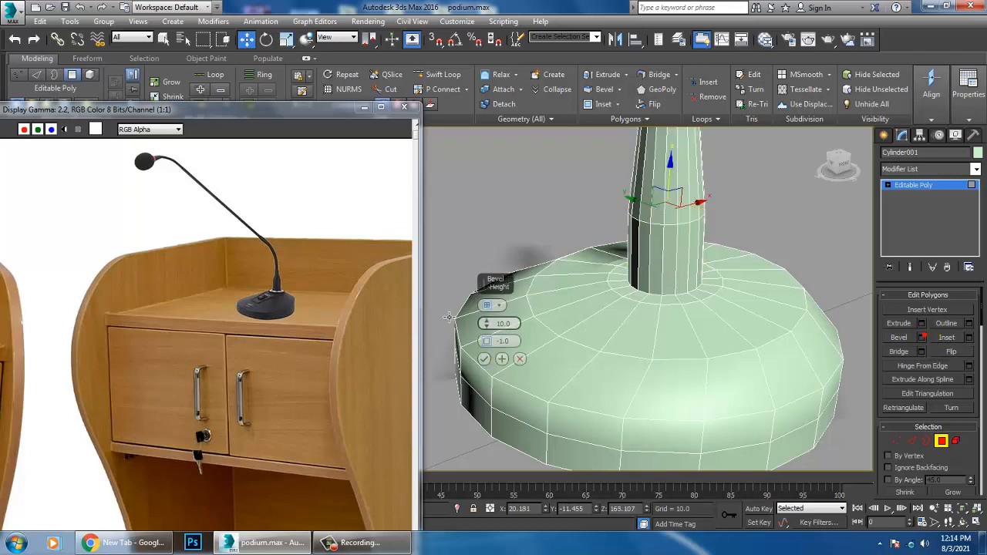
drag(489, 330, 480, 353)
click(484, 358)
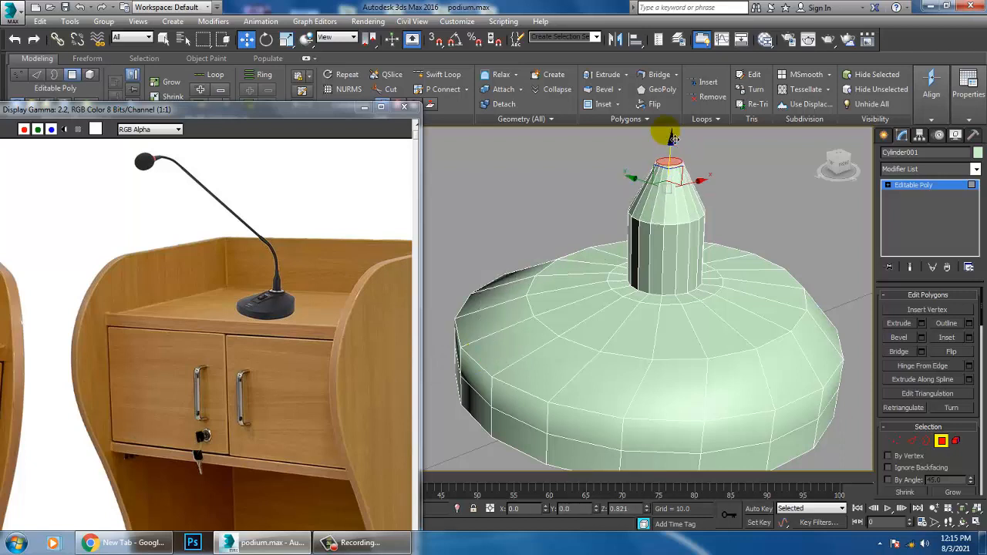
Step: Draw a line in the front view from the neck's tip upward, diagonally toward the podium's front, ending in a short downward-bent segment
key(alt+w)
middle_drag(782, 178, 727, 176)
key(alt+w)
scroll(621, 177, down, 4)
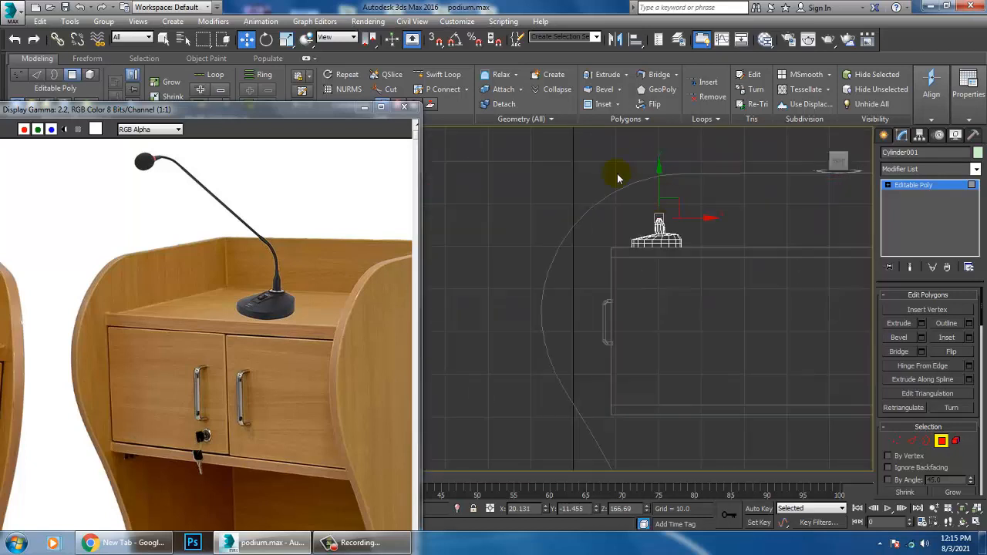
middle_drag(620, 177, 646, 296)
scroll(647, 297, down, 2)
middle_drag(654, 335, 759, 335)
scroll(686, 271, up, 2)
scroll(723, 277, up, 1)
click(885, 135)
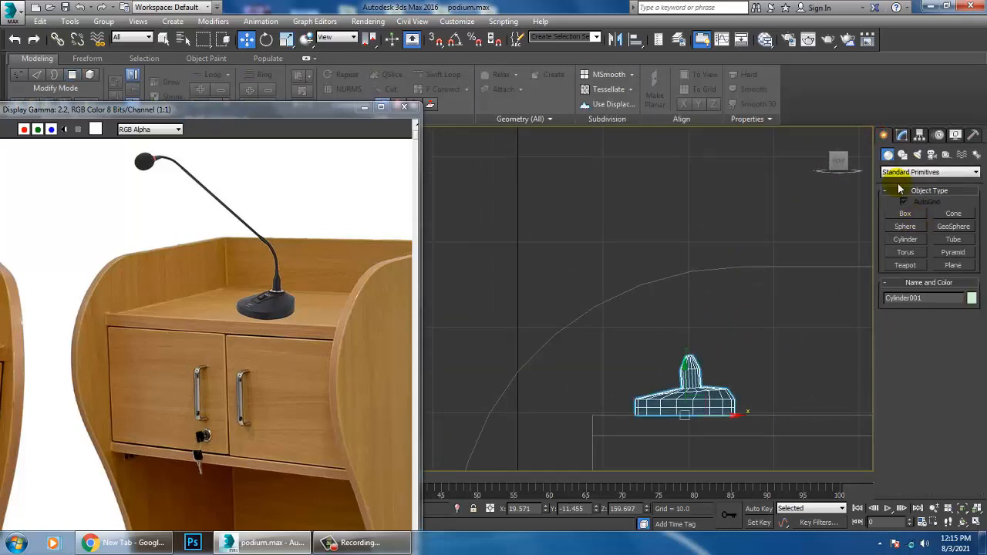
click(902, 156)
click(909, 223)
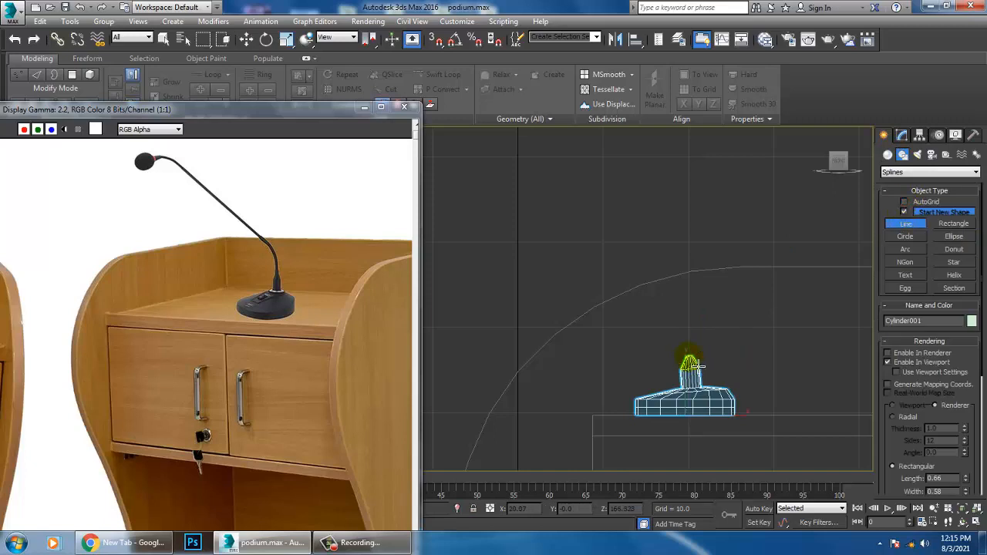
click(690, 367)
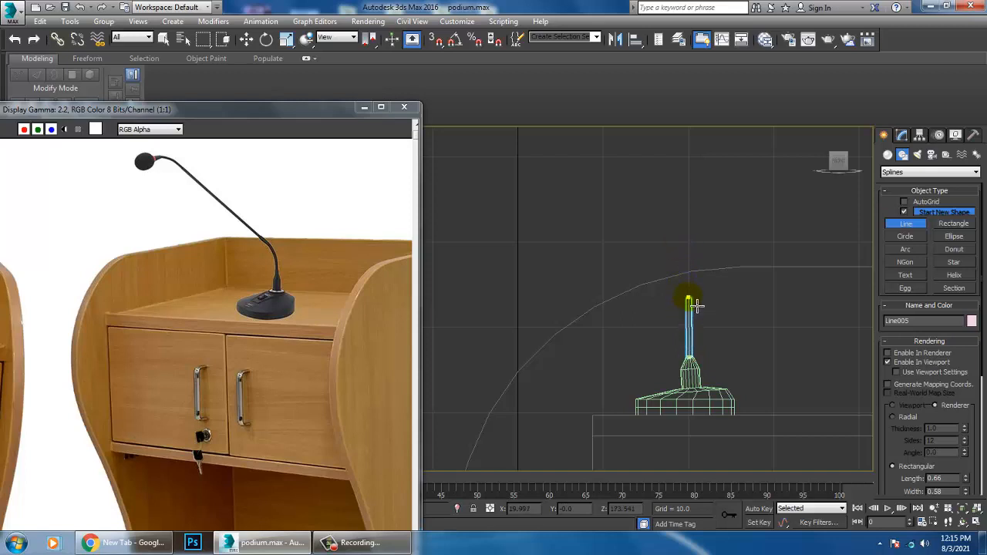
middle_drag(585, 199, 779, 260)
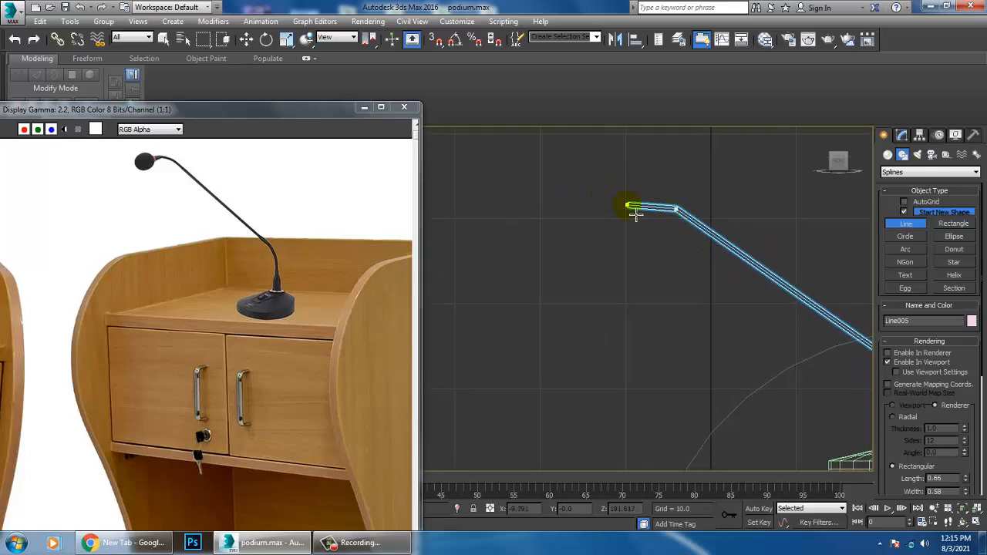
right_click(644, 220)
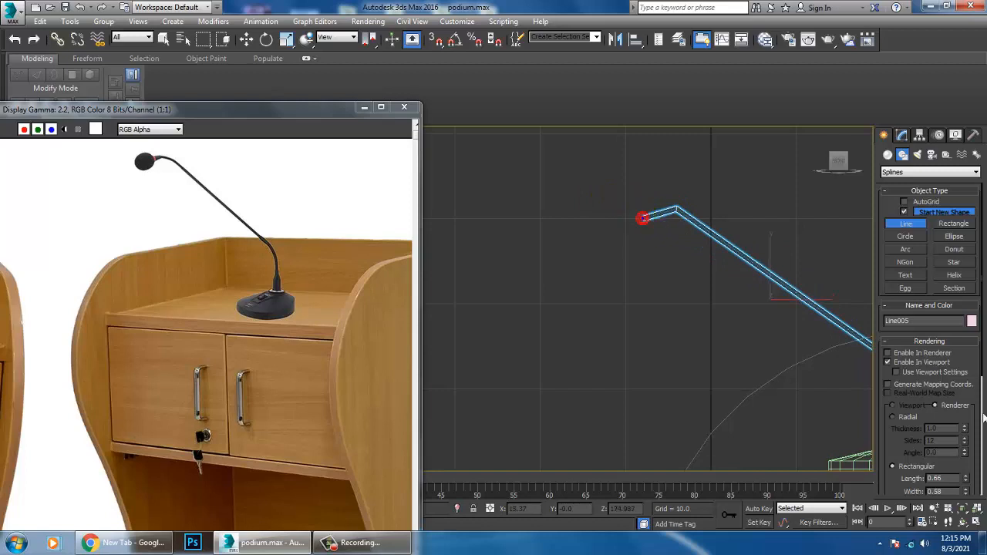
Step: Give the gooseneck line a radial cross-section with a thickness of 0.45
click(899, 418)
middle_drag(842, 389, 697, 280)
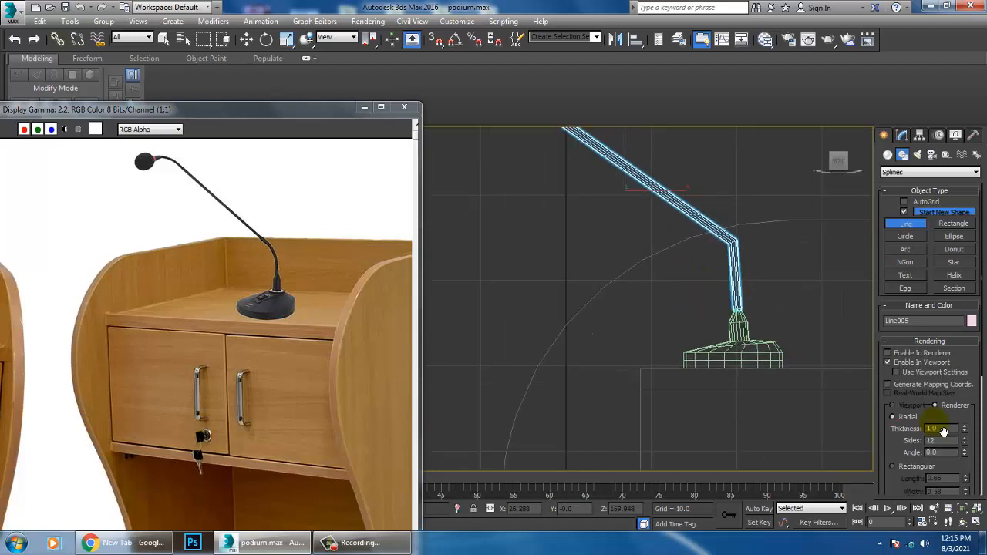
drag(965, 440, 965, 445)
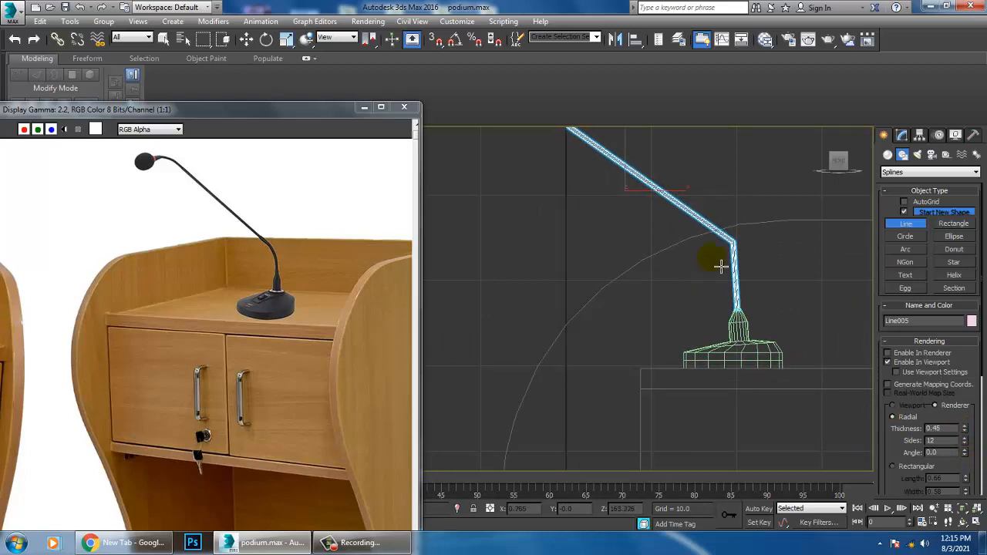
Step: Fillet the two corner vertices of the gooseneck line into smooth bends
key(w)
middle_drag(782, 267, 776, 303)
key(1)
drag(716, 287, 742, 270)
middle_drag(580, 217, 628, 285)
drag(568, 187, 605, 230)
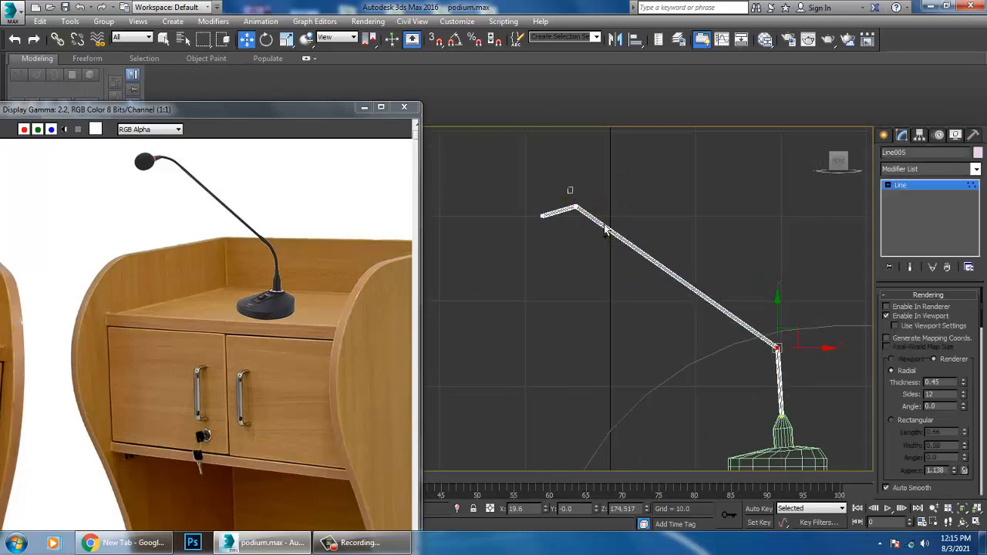
scroll(918, 448, down, 10)
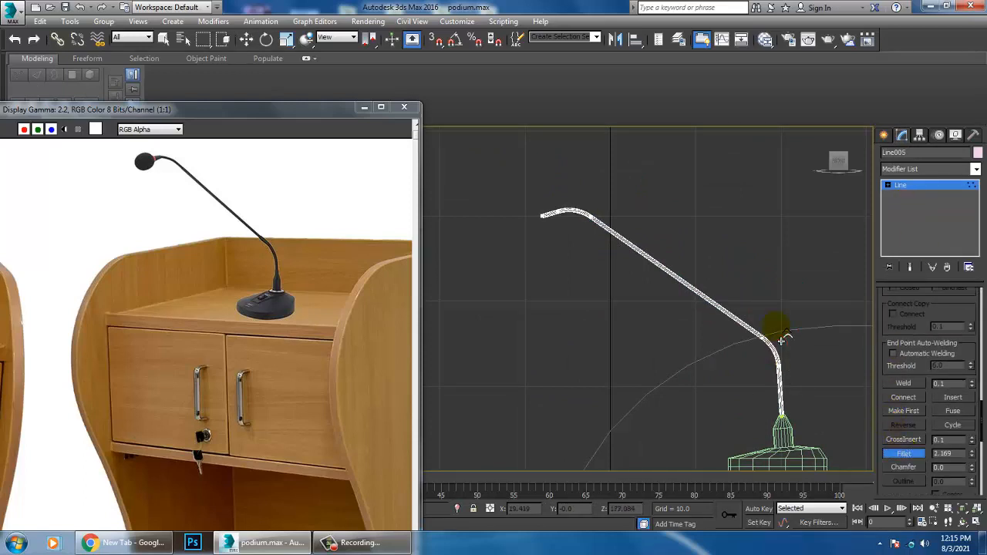
middle_drag(810, 371, 800, 295)
scroll(787, 324, up, 2)
middle_drag(753, 274, 763, 286)
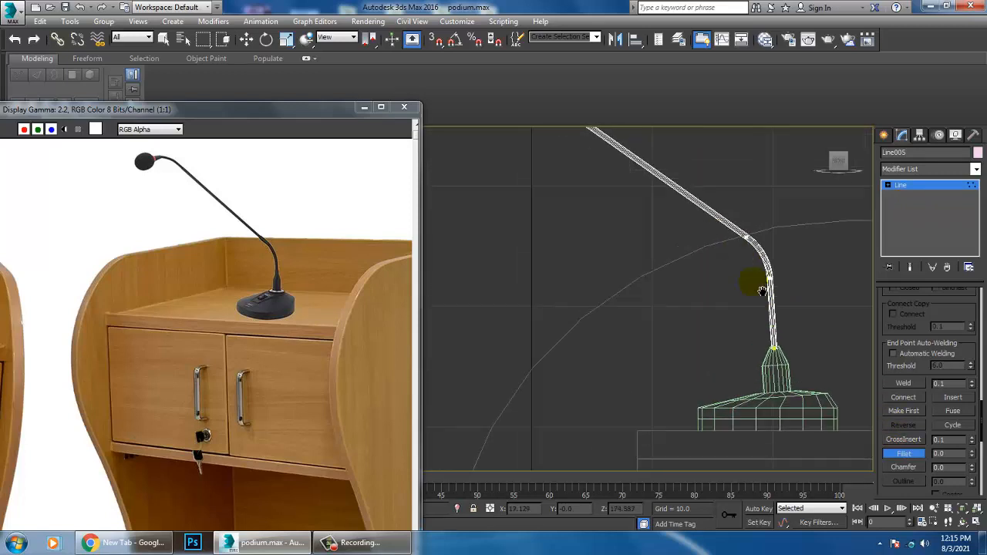
Step: Move the gooseneck along Y to about -11.386 so it stands on the microphone base's neck
middle_drag(606, 138, 691, 266)
key(alt+w)
middle_click(710, 340)
key(alt+w)
scroll(749, 363, down, 7)
click(930, 189)
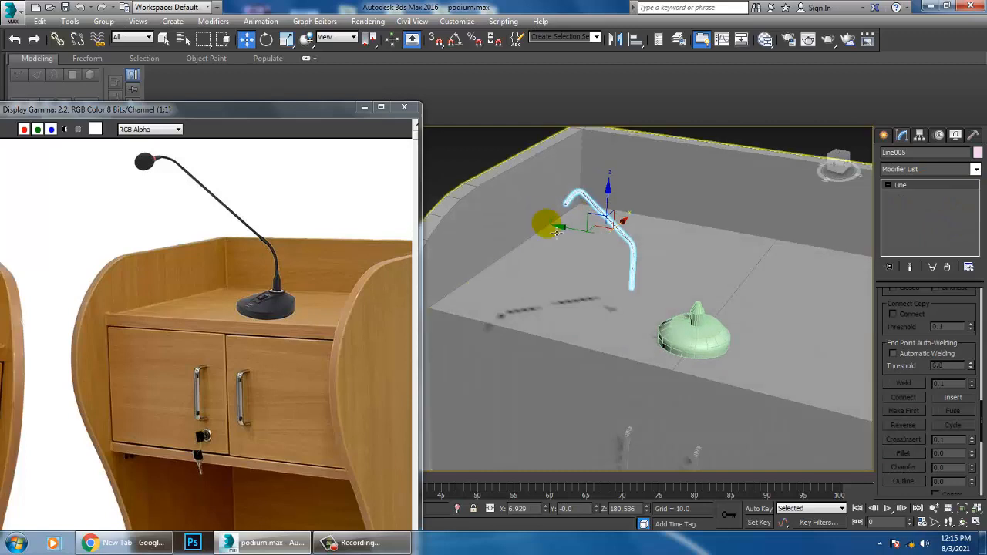
drag(573, 230, 656, 249)
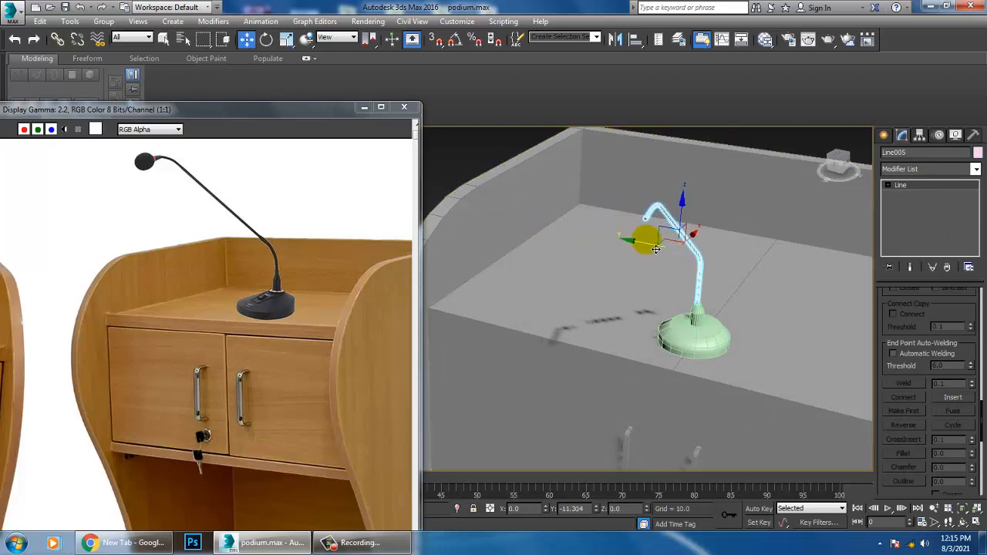
alt+middle_drag(656, 248, 767, 338)
Step: Convert the gooseneck to an editable poly and scale its free end's vertices uniformly to about 209 percent
click(884, 135)
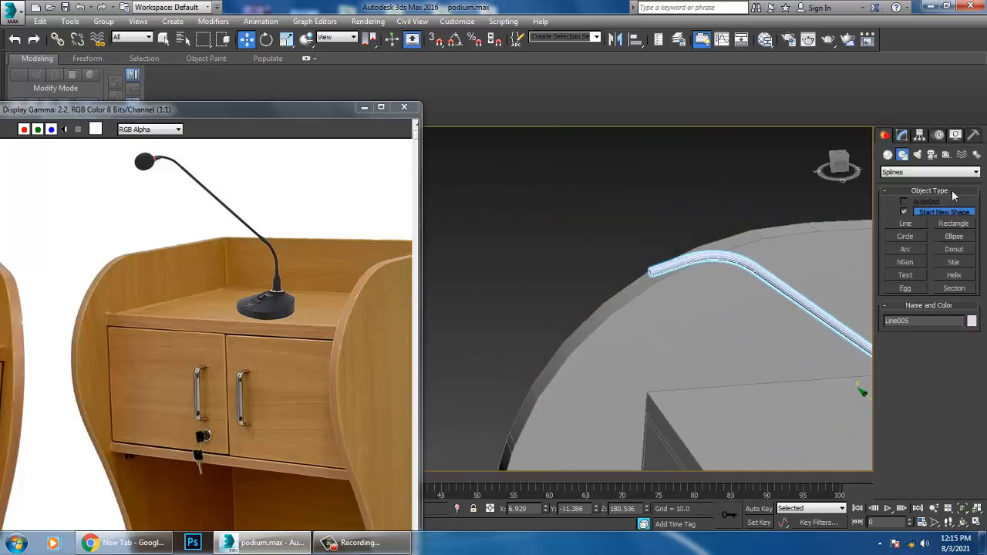
alt+middle_drag(834, 292, 639, 229)
right_click(633, 230)
mouse_move(707, 353)
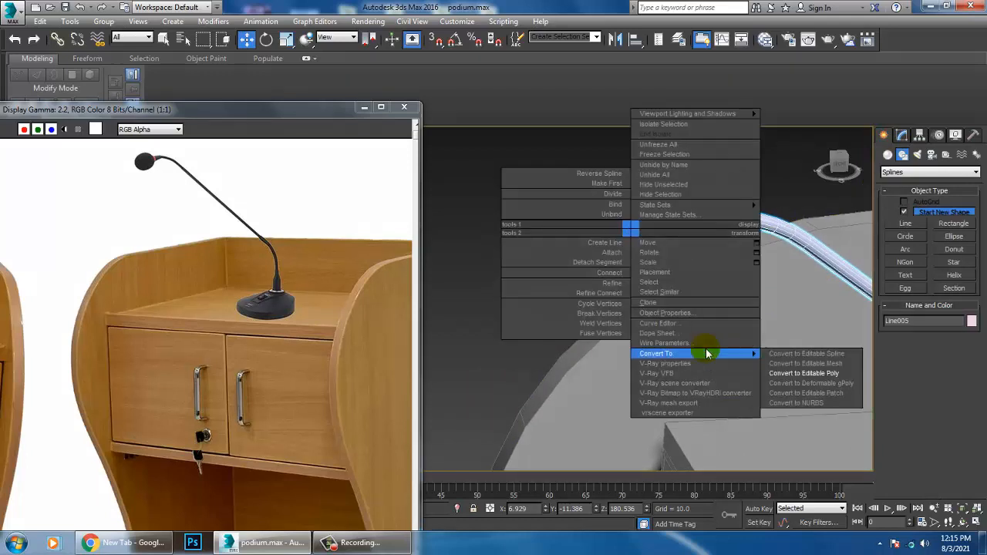
click(829, 374)
key(1)
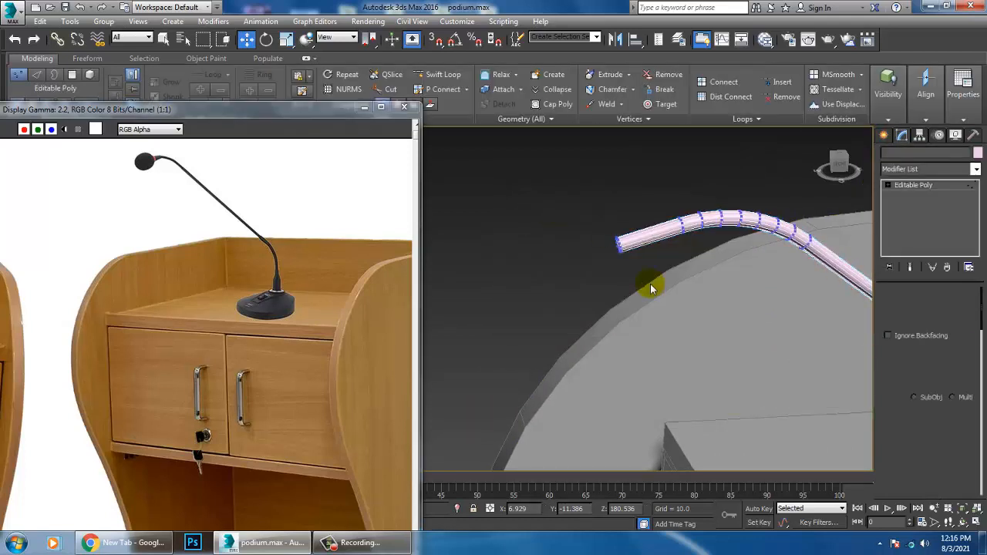
key(r)
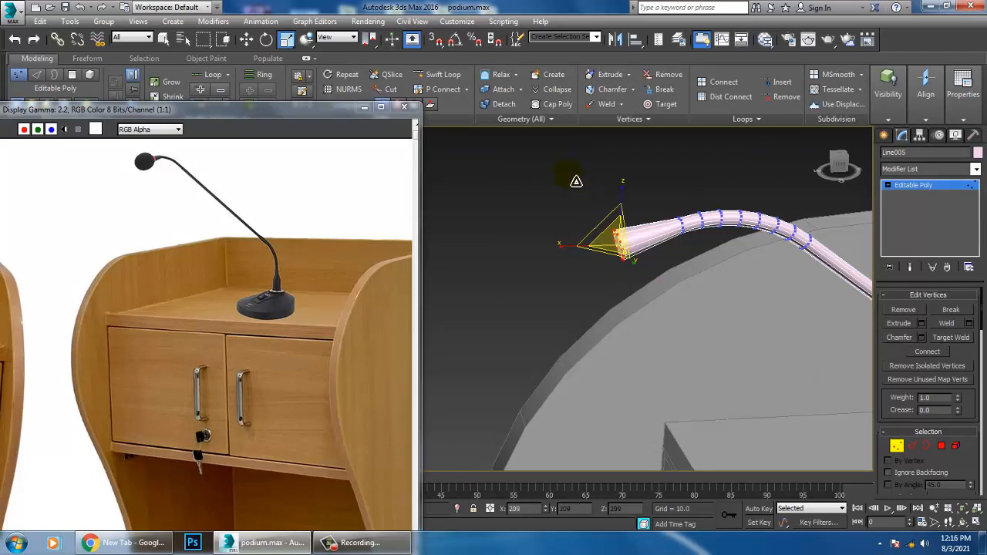
Step: Create a sphere for the microphone head and raise it to about Z 66.4
click(884, 136)
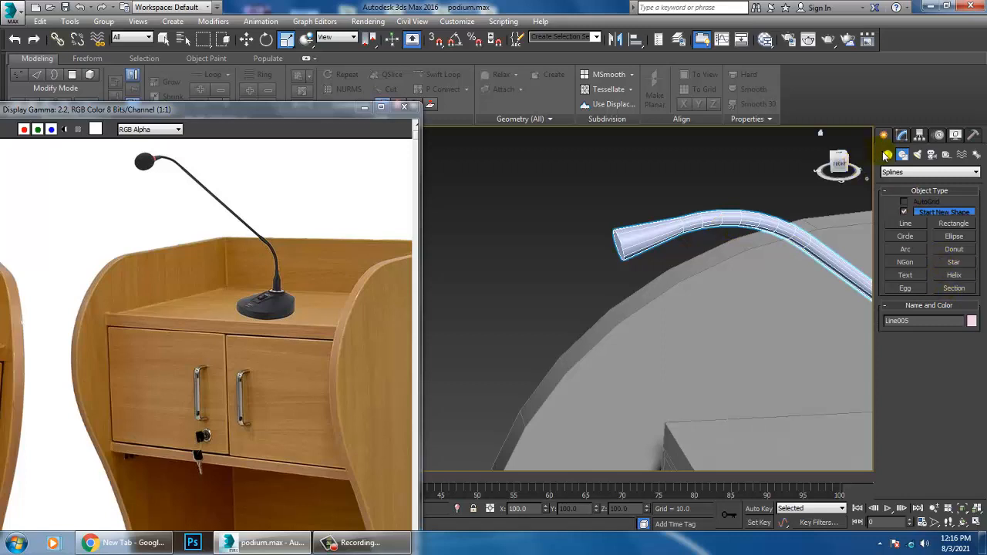
click(888, 155)
click(905, 226)
scroll(772, 246, up, 5)
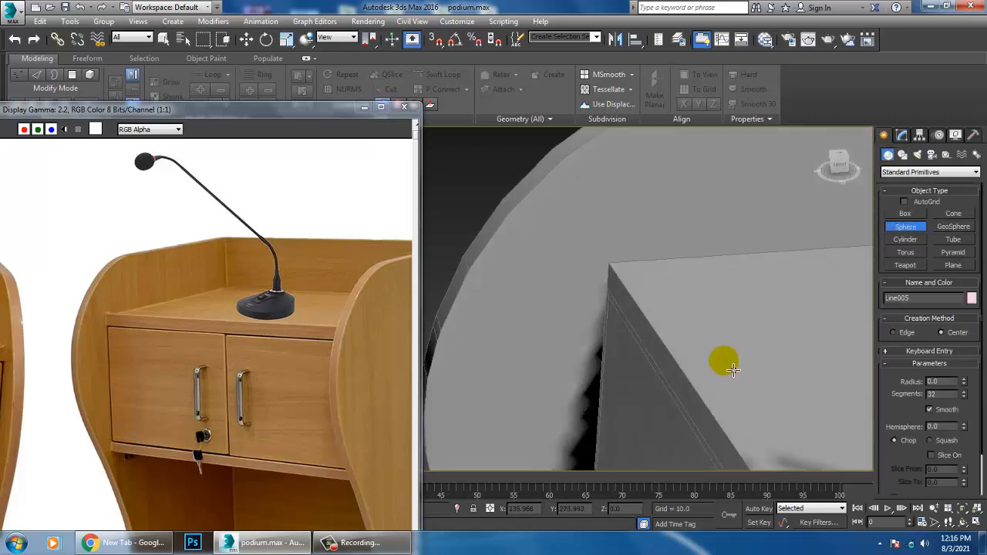
drag(729, 363, 756, 182)
key(w)
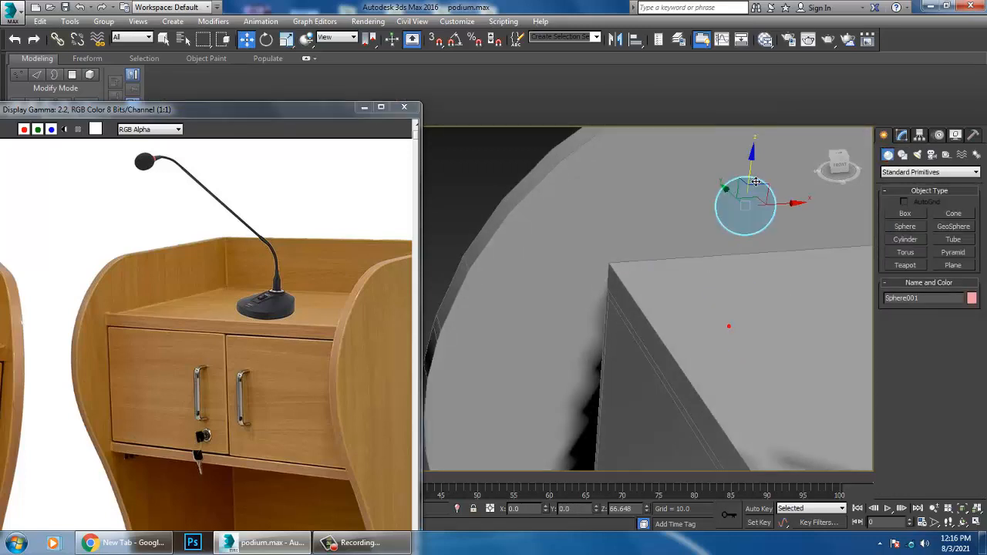
scroll(746, 244, down, 5)
middle_drag(747, 273, 743, 312)
key(alt+a)
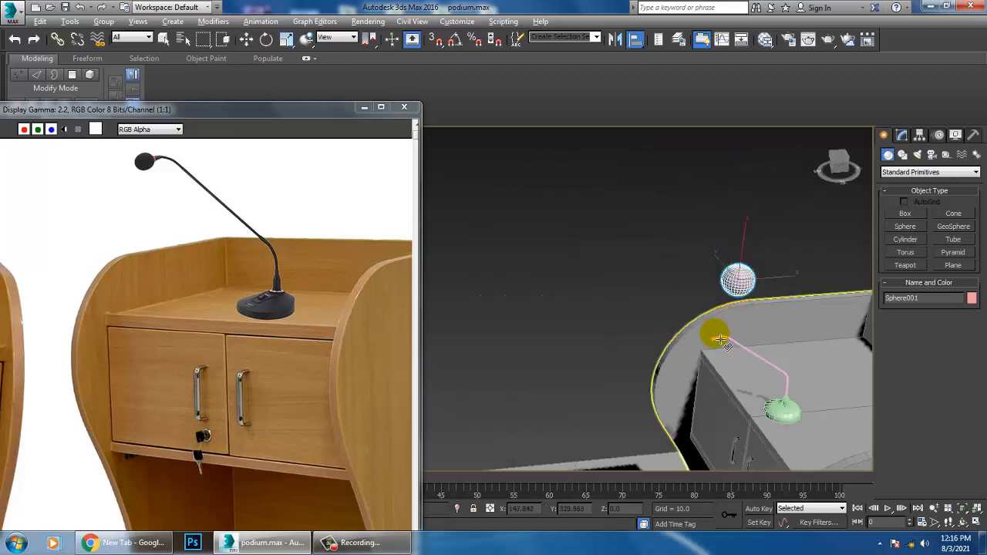
click(721, 343)
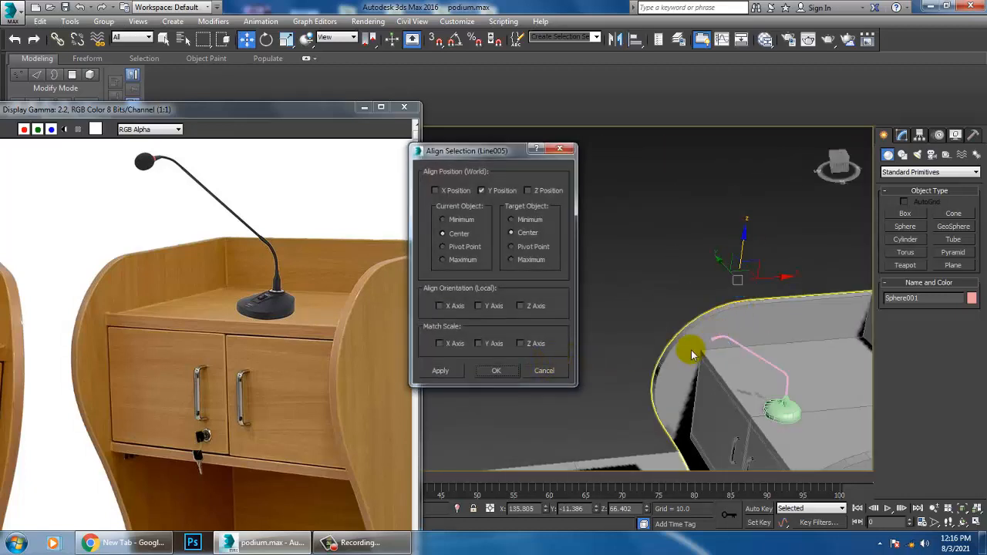
click(544, 372)
Step: Align the sphere with the gooseneck along the Y position, centre to centre
alt+middle_drag(723, 332, 837, 333)
middle_drag(785, 326, 732, 288)
scroll(720, 309, down, 3)
scroll(733, 290, up, 6)
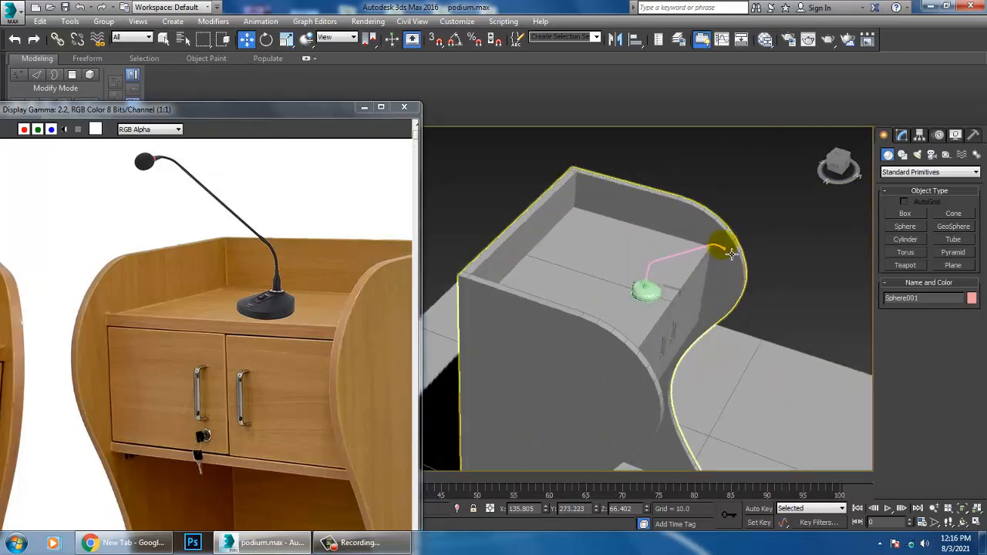
click(738, 312)
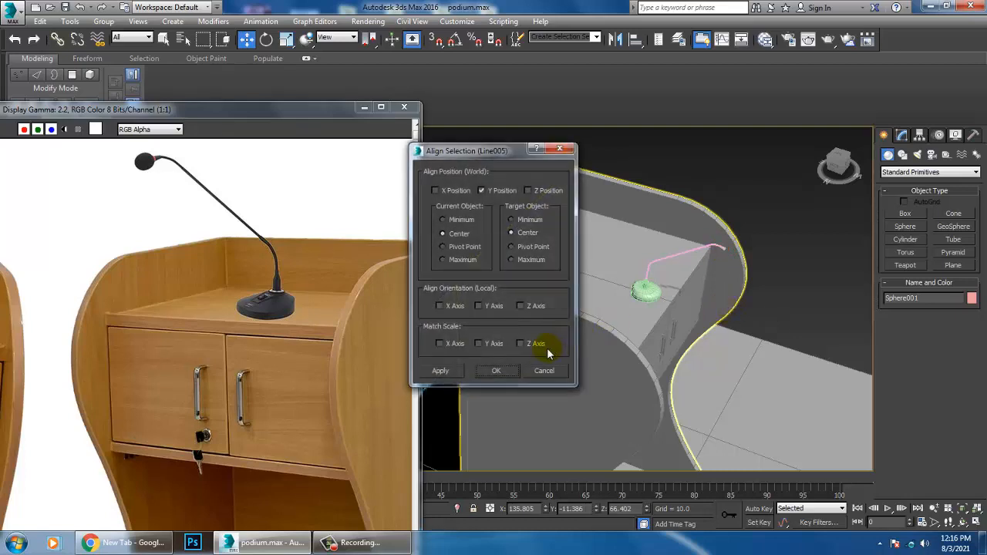
click(497, 373)
scroll(716, 293, down, 5)
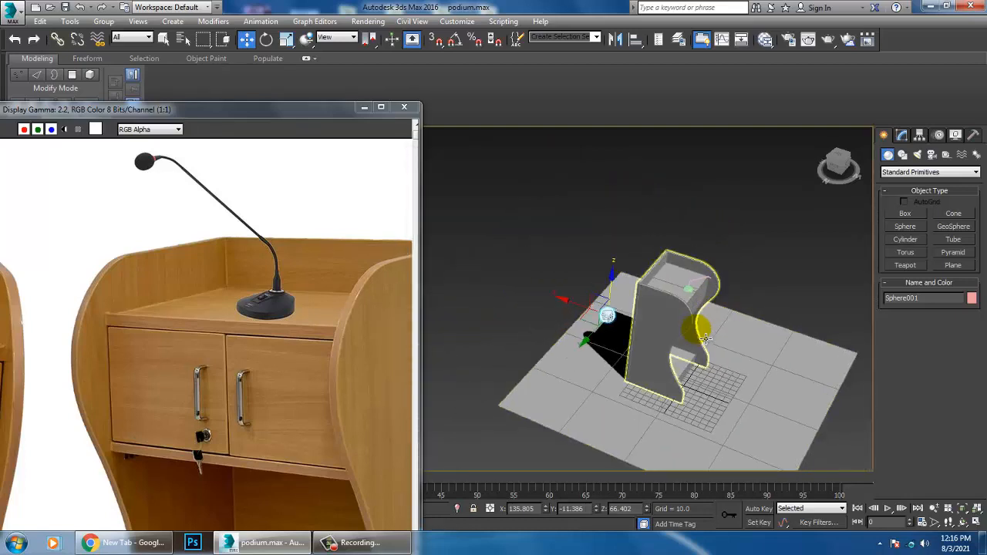
Step: Align the sphere with the microphone base along the Y position, centre to centre
key(alt+a)
alt+middle_drag(705, 289, 728, 292)
scroll(729, 291, up, 5)
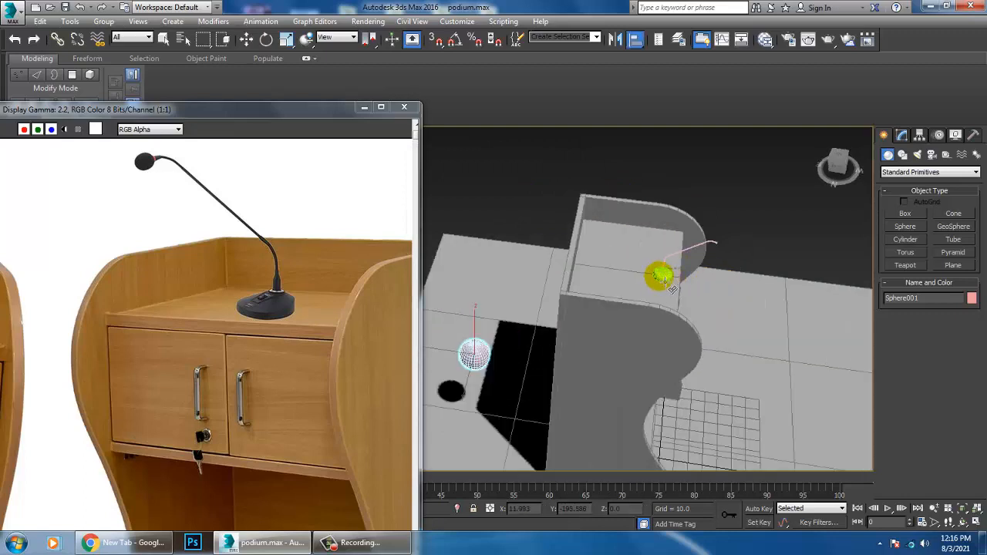
click(661, 279)
click(498, 372)
scroll(663, 341, down, 5)
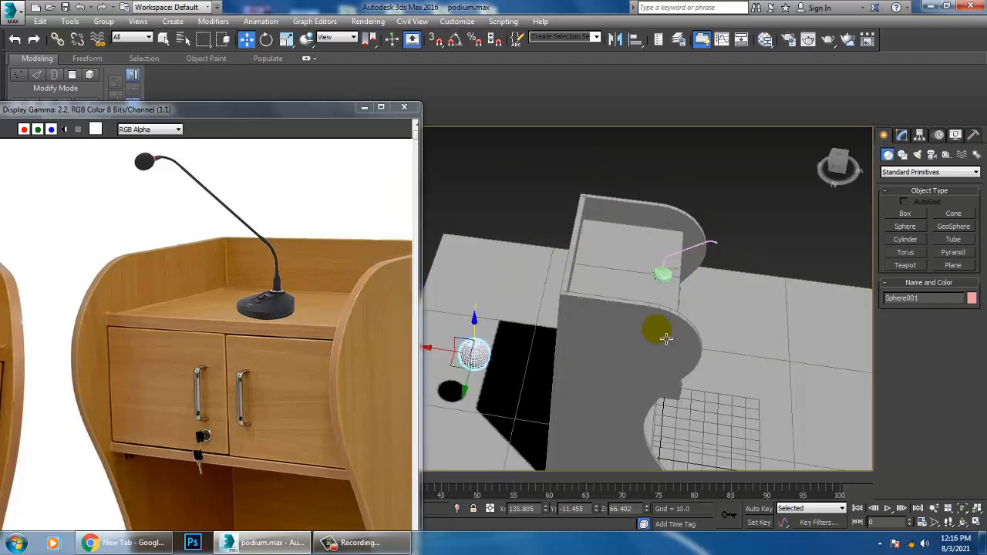
key(alt+a)
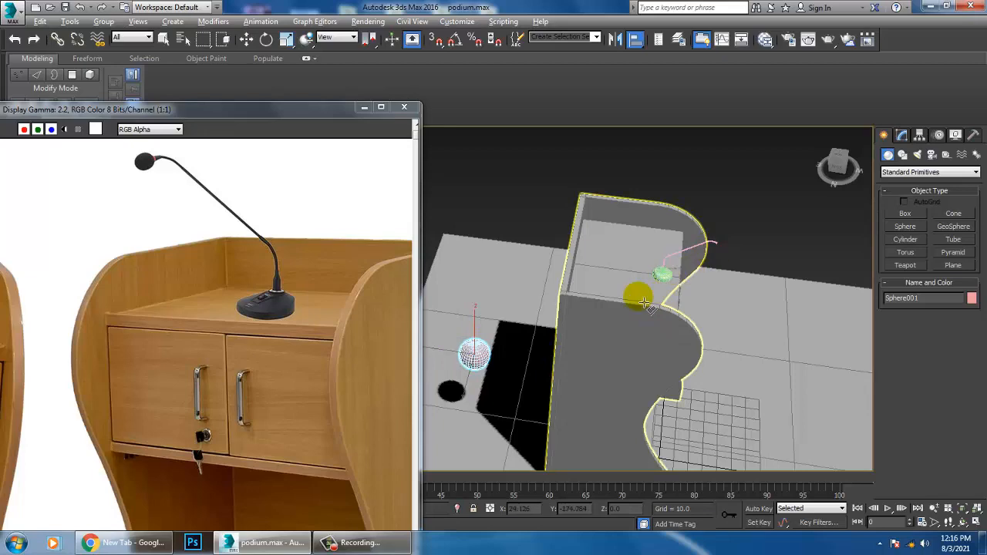
alt+middle_drag(645, 303, 665, 240)
click(673, 248)
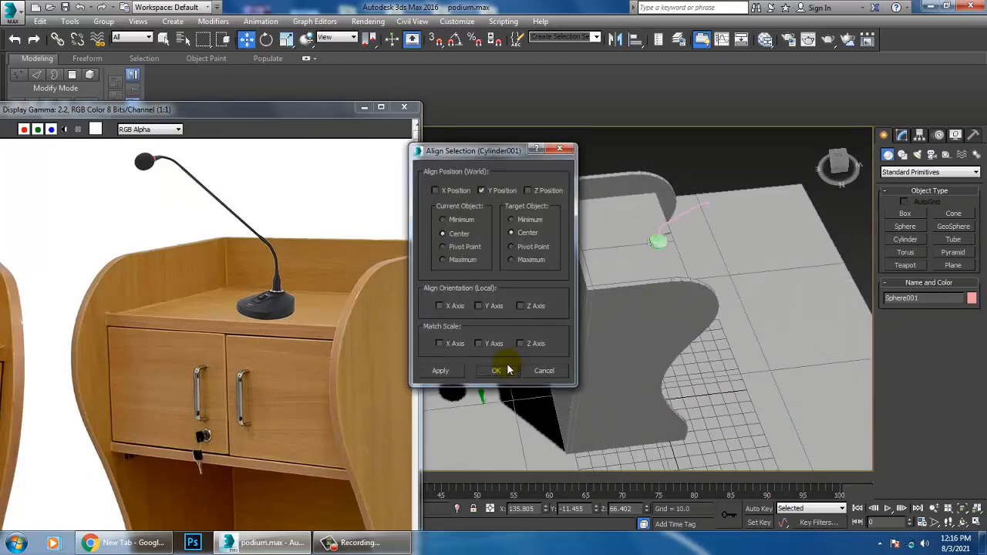
drag(465, 166, 255, 181)
click(228, 321)
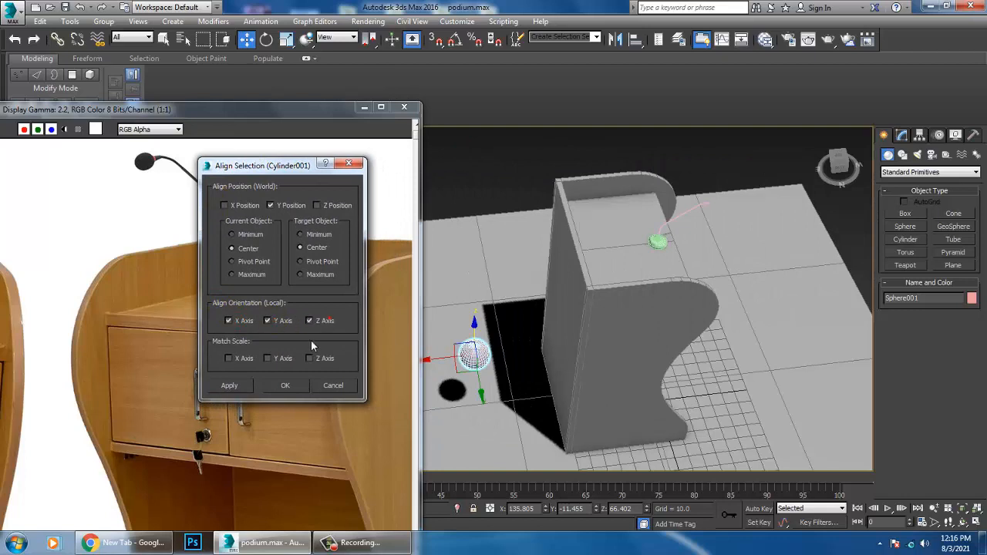
click(340, 386)
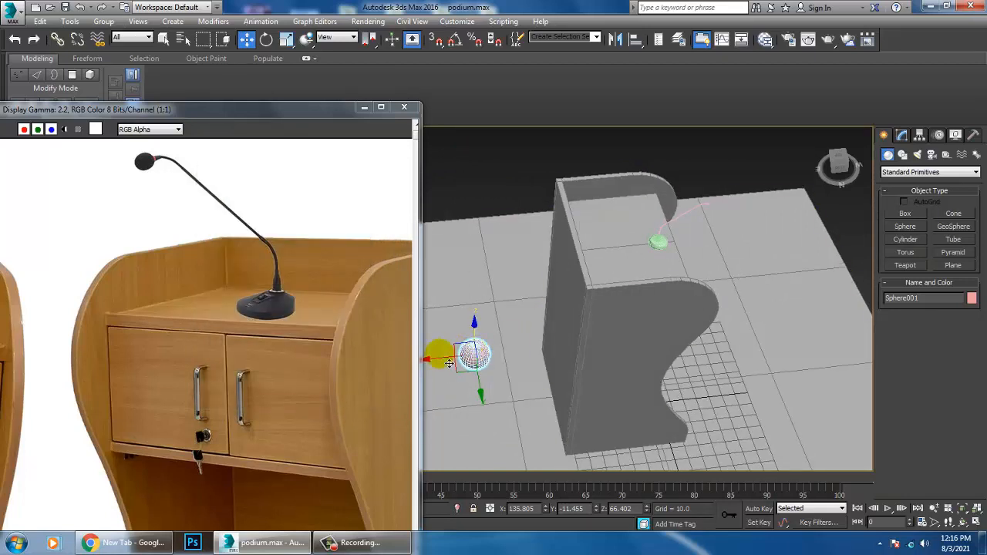
Step: Move the sphere along X to about -28.978 and raise it to about Z 142.481
drag(445, 370, 689, 345)
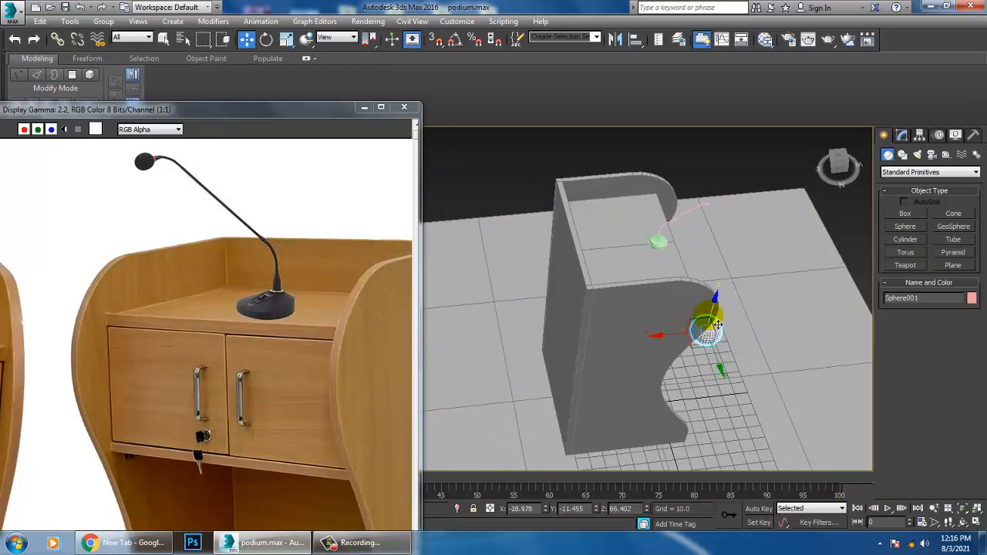
drag(716, 312, 733, 236)
key(z)
alt+middle_drag(707, 252, 648, 305)
scroll(697, 275, up, 3)
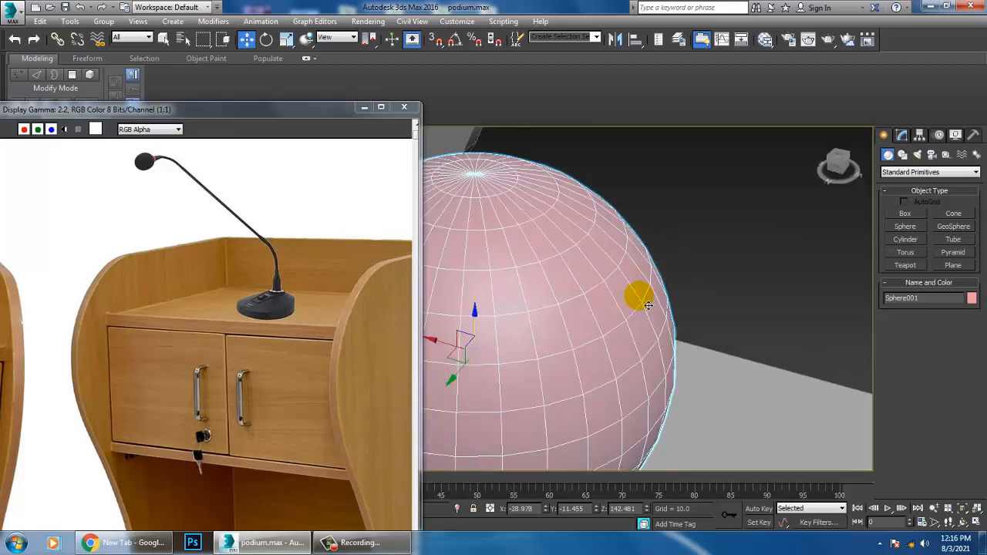
Step: Stretch the sphere along its Z axis to about 119 percent and scale it down uniformly to about 47.6 percent
key(r)
scroll(541, 327, down, 5)
mouse_move(539, 291)
mouse_down()
mouse_move(540, 269)
mouse_move(540, 281)
mouse_up()
scroll(543, 280, down, 2)
middle_drag(545, 279, 580, 310)
scroll(582, 311, down, 5)
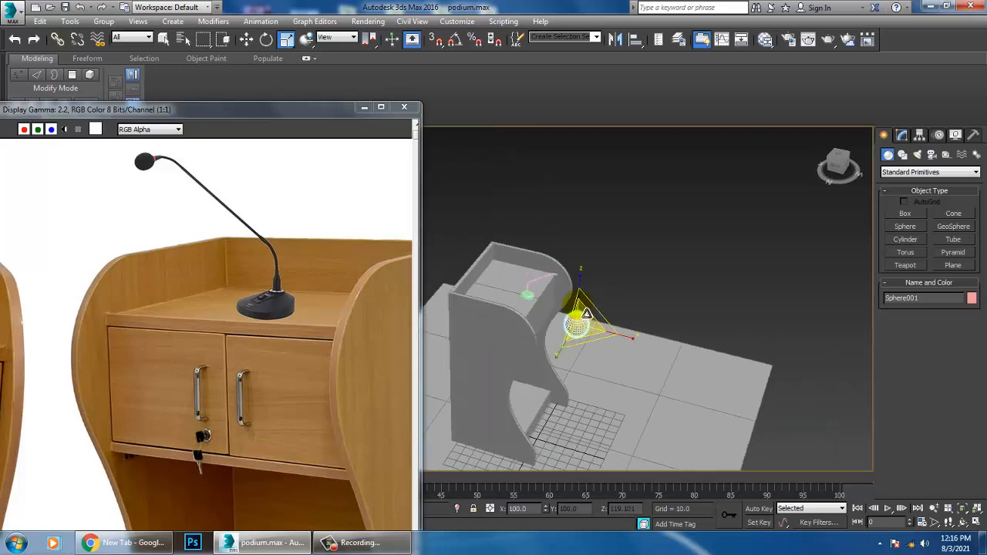
scroll(586, 314, up, 2)
Step: Rotate the sphere about 100.6 degrees around Y and move it along X to about -12.236, over the gooseneck's free end
key(e)
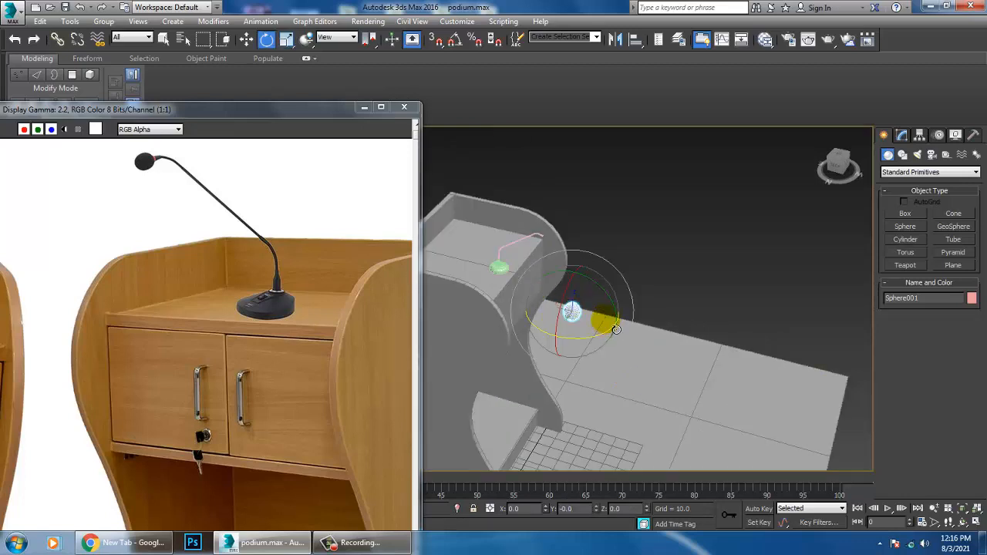
key(w)
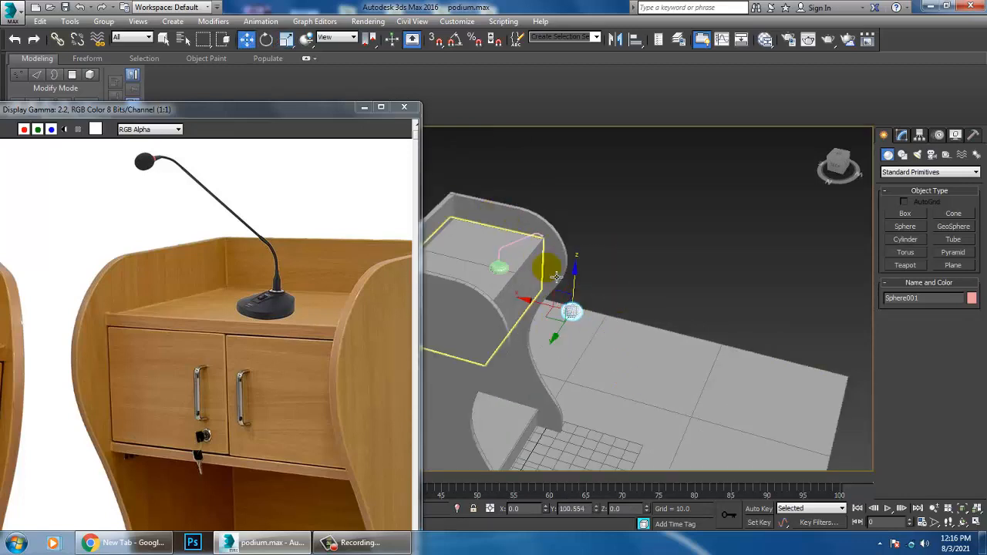
key(alt+w)
right_click(440, 236)
key(alt+w)
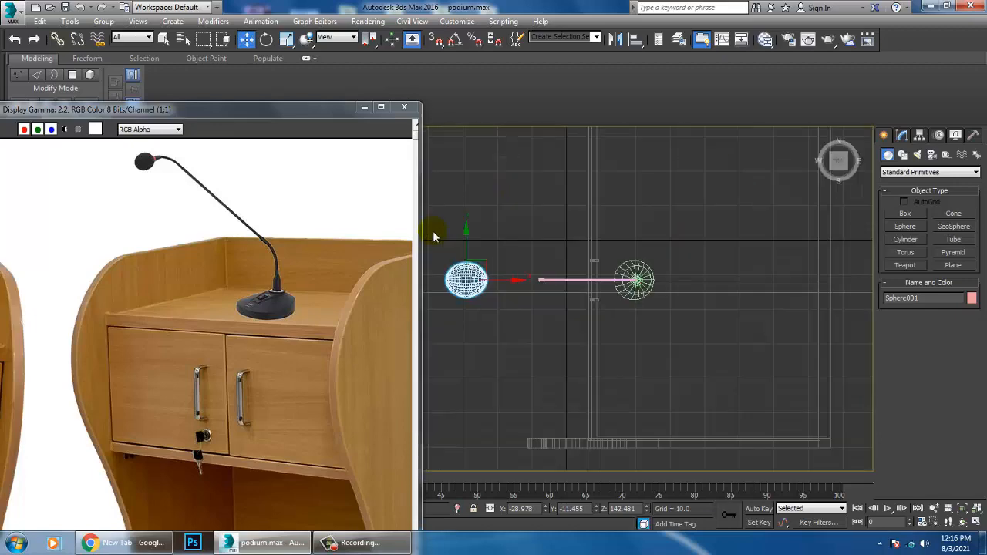
scroll(435, 236, up, 4)
scroll(453, 250, down, 5)
middle_drag(515, 295, 506, 268)
scroll(506, 268, up, 3)
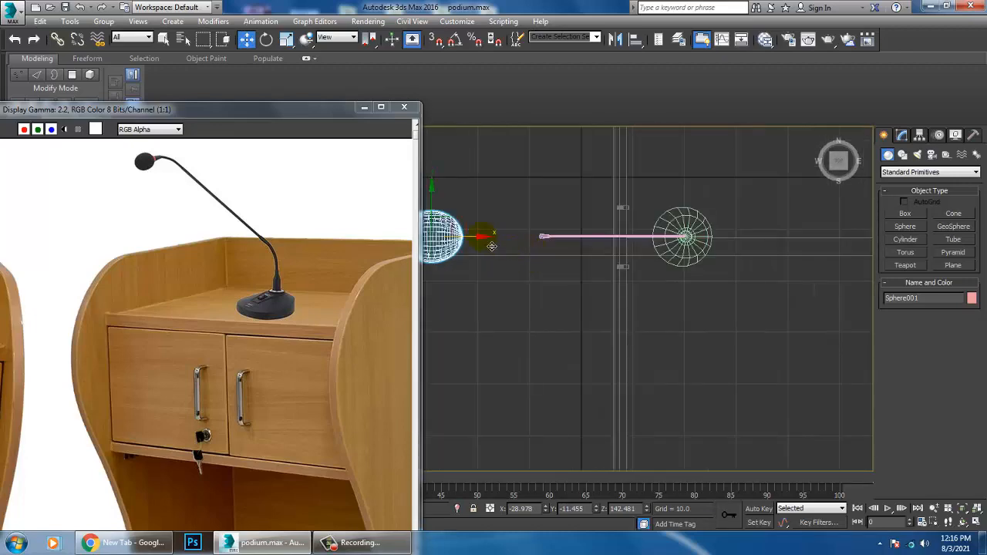
drag(491, 245, 579, 247)
middle_drag(824, 404, 810, 403)
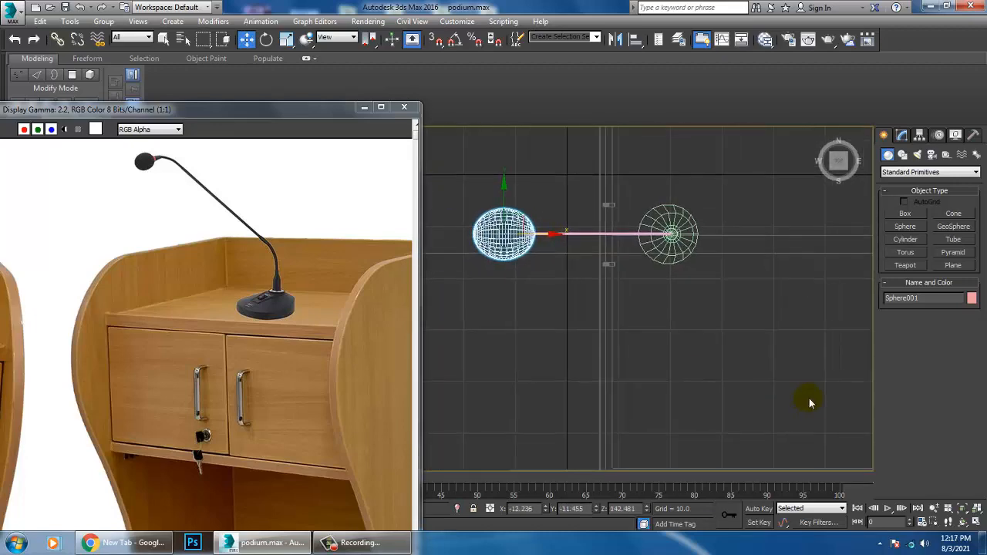
Step: Raise the sphere by about 46.4 along Z to the height of the gooseneck's free end
key(alt+w)
right_click(810, 403)
key(z)
scroll(749, 381, down, 5)
key(alt+w)
alt+middle_drag(710, 364, 669, 325)
middle_drag(669, 324, 677, 412)
drag(643, 354, 649, 163)
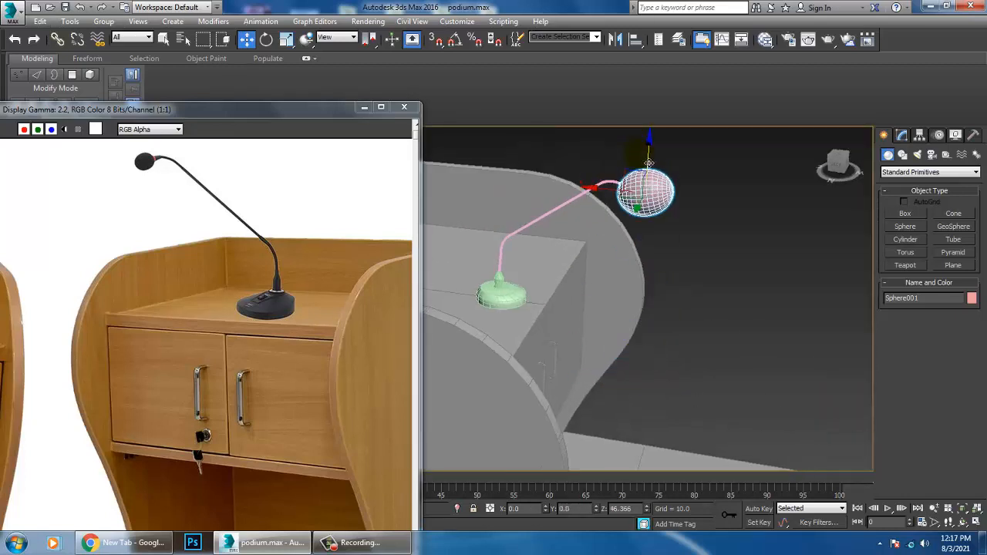
Step: Scale the microphone head sphere down uniformly by another 47 percent factor to suit the gooseneck
key(z)
scroll(593, 294, down, 5)
key(r)
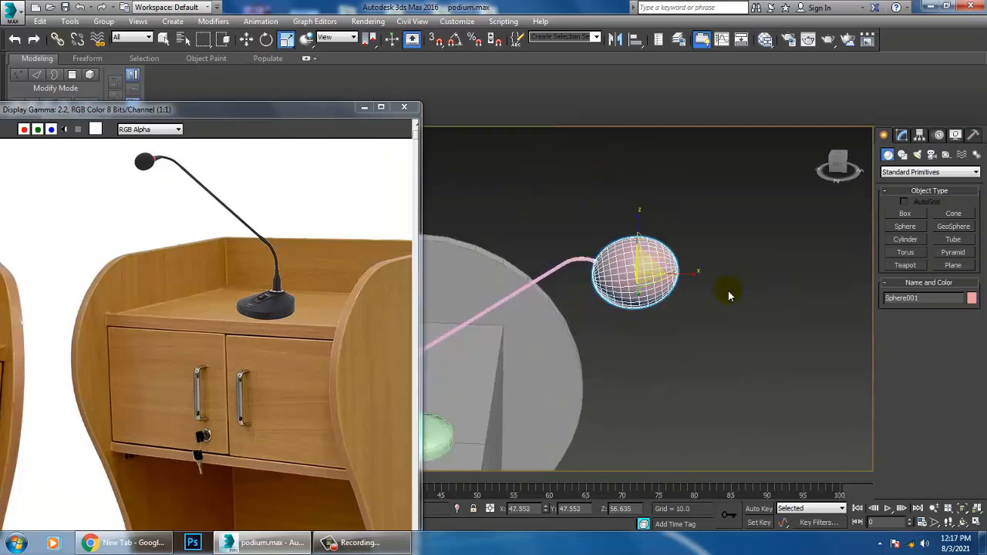
drag(655, 277, 694, 348)
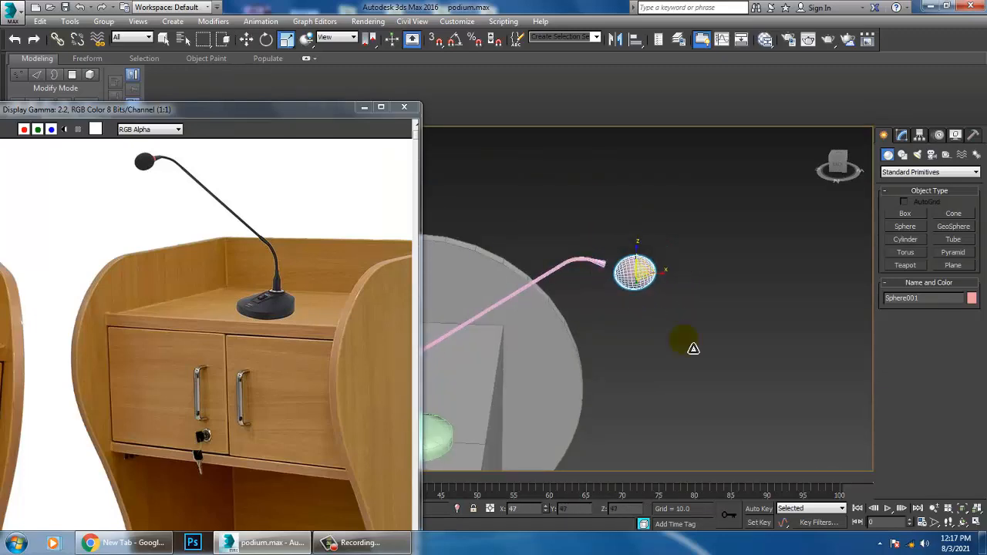
scroll(692, 345, up, 5)
key(e)
key(z)
middle_drag(619, 253, 693, 261)
scroll(693, 261, down, 2)
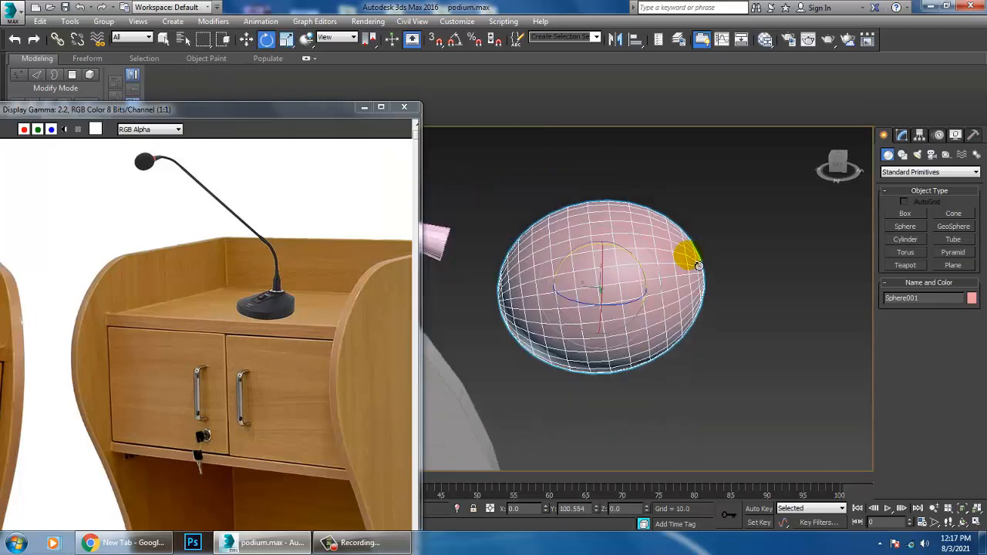
key(r)
drag(695, 290, 567, 268)
Step: Move the reduced sphere onto the gooseneck's free end so the two parts meet
key(e)
key(w)
key(z)
scroll(618, 306, down, 4)
alt+middle_drag(613, 301, 489, 270)
scroll(602, 311, down, 5)
alt+middle_drag(617, 322, 656, 343)
middle_drag(655, 344, 685, 331)
scroll(658, 307, down, 4)
scroll(678, 340, up, 4)
Step: Select the microphone base and gooseneck together with the head and scale all three parts uniformly
ctrl+click(683, 367)
ctrl+click(670, 308)
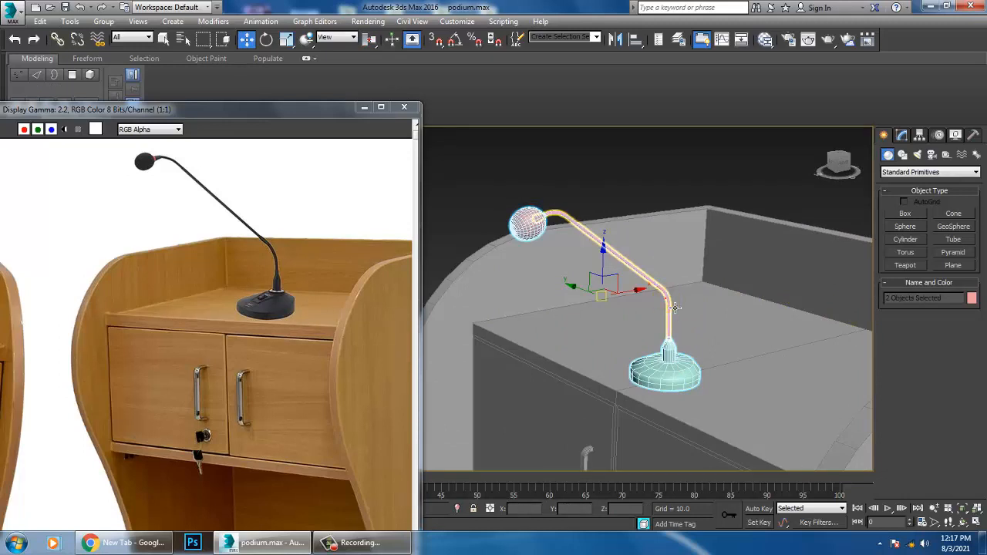
scroll(668, 311, down, 3)
key(r)
drag(641, 316, 633, 285)
alt+middle_drag(633, 285, 644, 266)
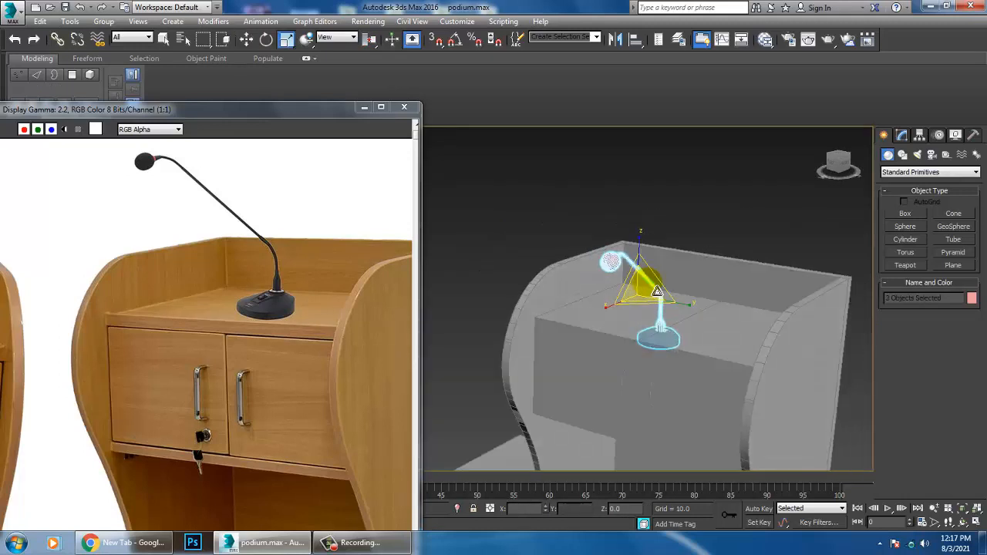
Step: Reposition the complete microphone on the podium top and adjust its rotation about the vertical axis
key(w)
drag(652, 259, 661, 265)
alt+middle_drag(664, 321, 634, 328)
key(e)
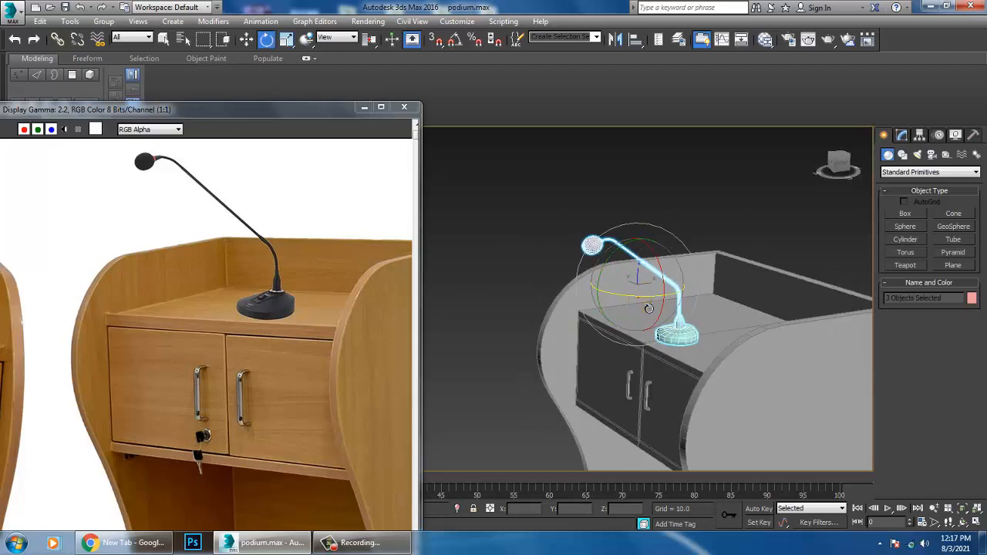
drag(649, 297, 620, 302)
alt+middle_drag(620, 307, 652, 313)
click(684, 166)
Step: Give all objects in the scene the same light grey object colour
scroll(665, 276, down, 4)
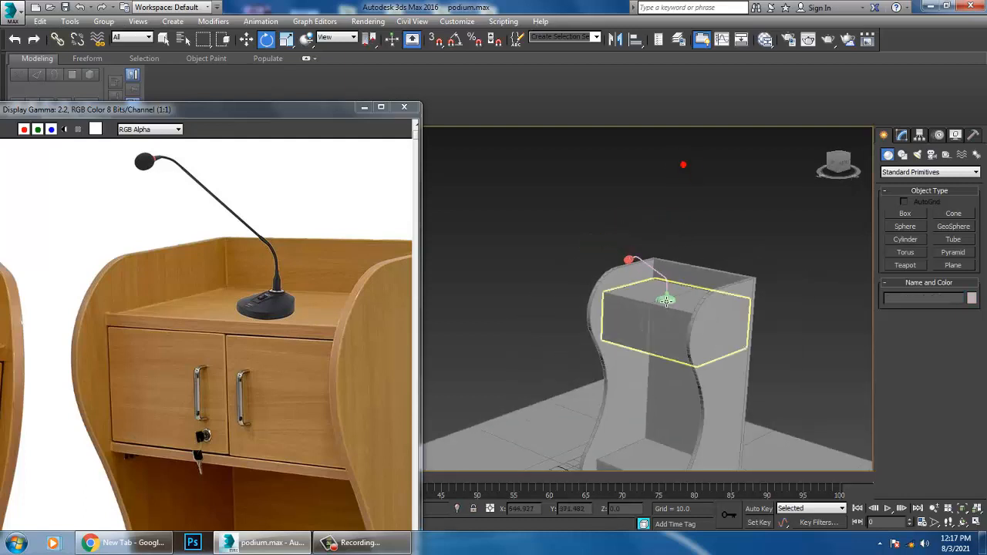
middle_drag(700, 355, 703, 301)
key(ctrl+a)
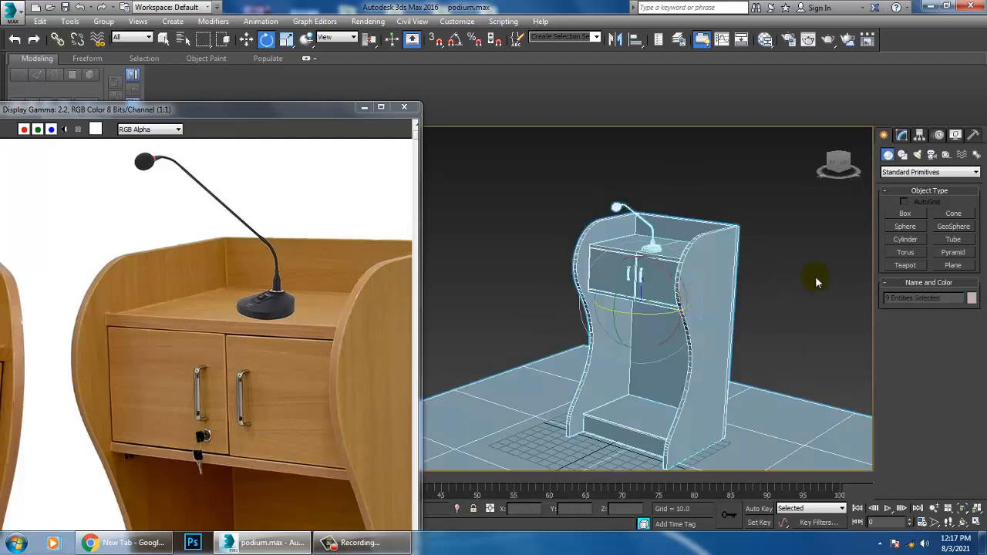
click(972, 298)
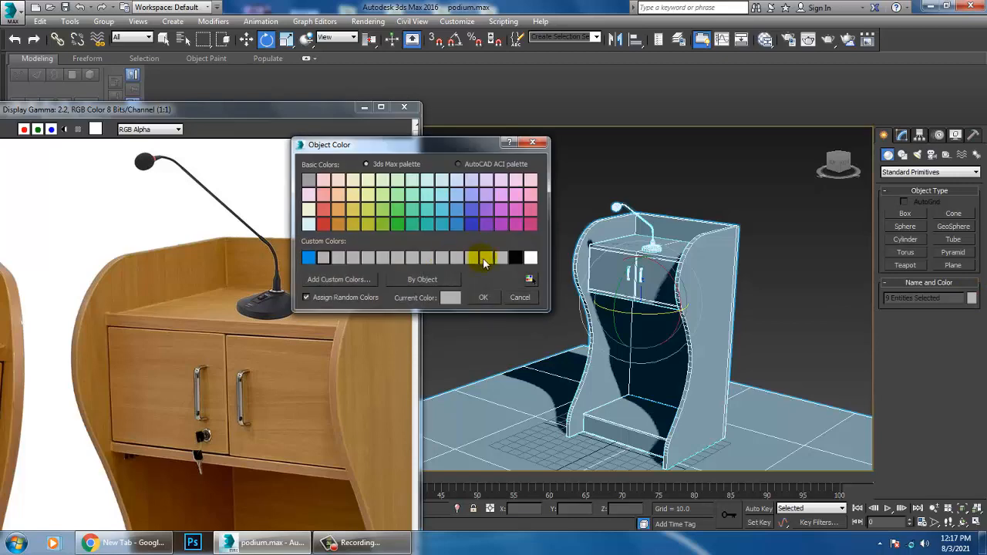
click(485, 298)
click(672, 172)
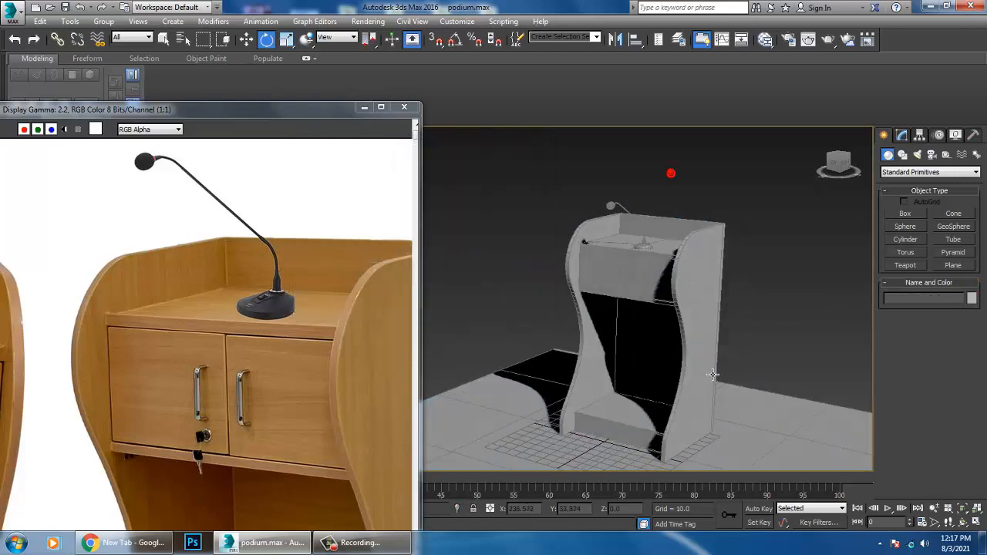
Step: Create a lock cylinder with AutoGrid near the left door's lower inner corner, radius about 0.681 and height about 0.335
alt+middle_drag(672, 172, 697, 295)
scroll(273, 347, up, 2)
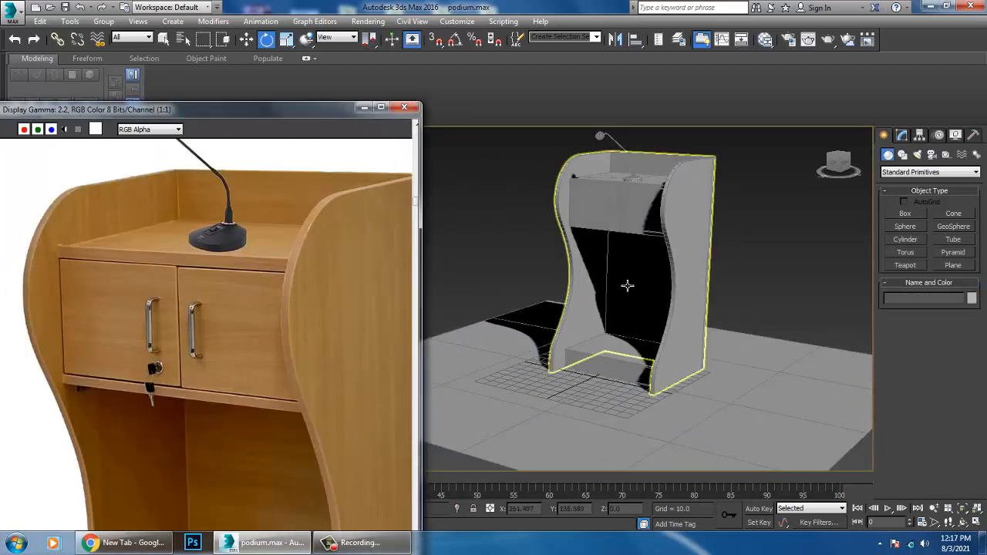
scroll(640, 190, up, 2)
scroll(625, 358, up, 2)
scroll(624, 358, up, 4)
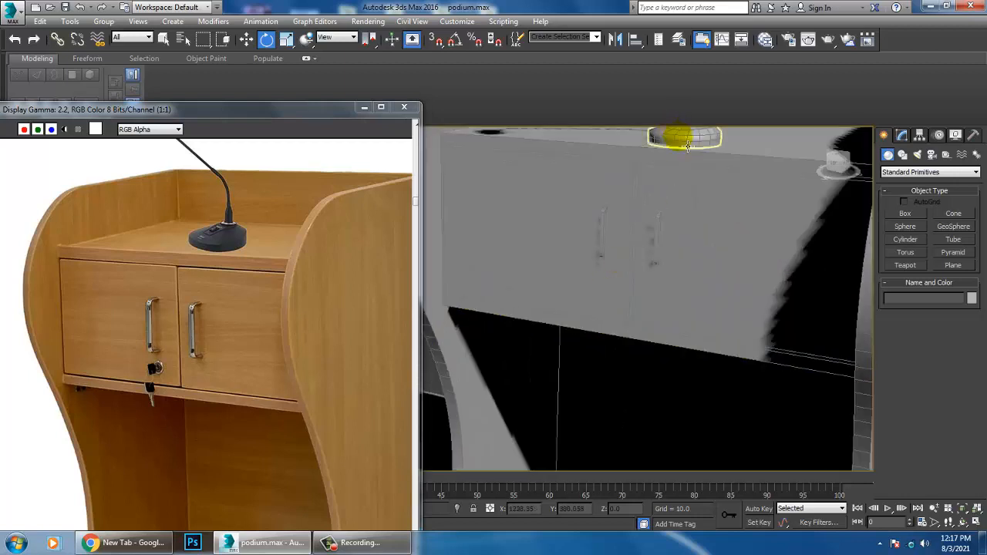
click(661, 288)
scroll(671, 325, down, 4)
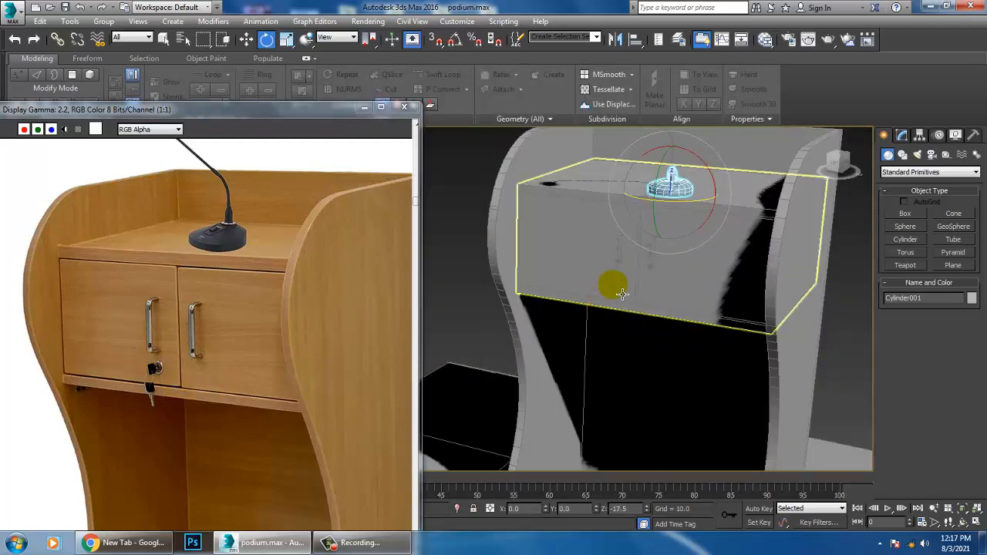
click(622, 293)
scroll(623, 296, up, 3)
scroll(623, 295, up, 3)
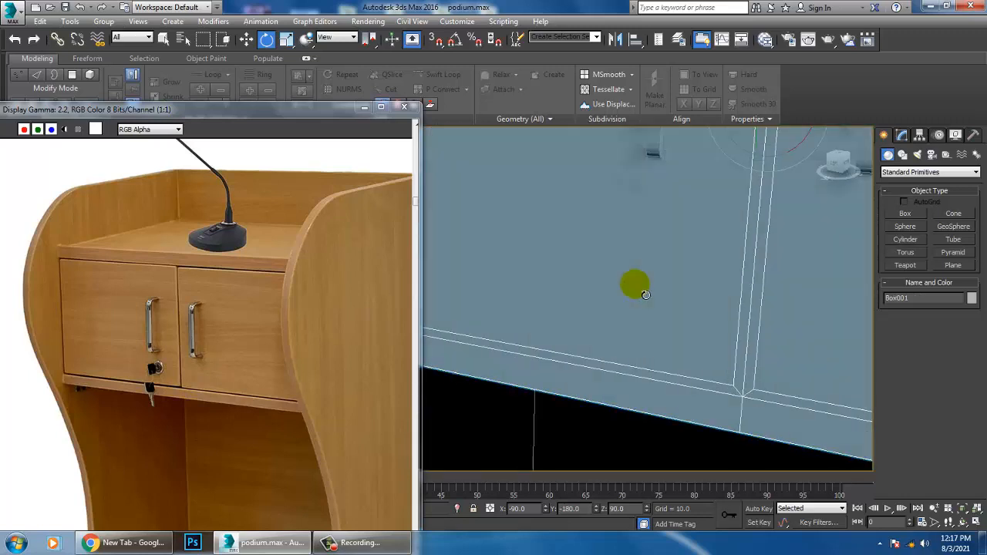
click(915, 242)
alt+middle_drag(760, 327, 739, 352)
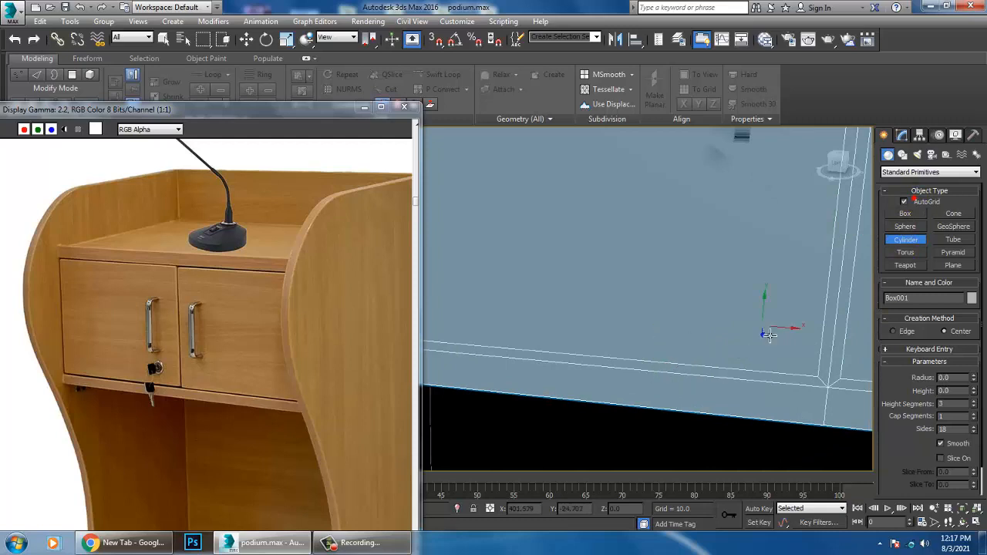
drag(769, 333, 774, 341)
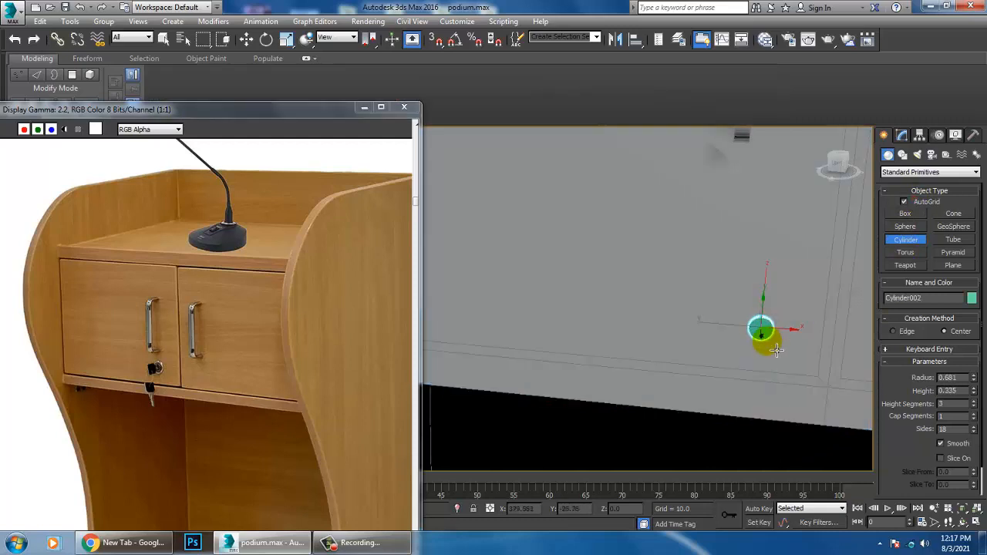
click(777, 350)
Step: Move the lock cylinder along X to about 8.953 so it sits against the door face
key(w)
key(z)
alt+middle_drag(770, 345, 732, 322)
scroll(672, 323, down, 4)
alt+middle_drag(731, 322, 695, 321)
drag(716, 303, 732, 309)
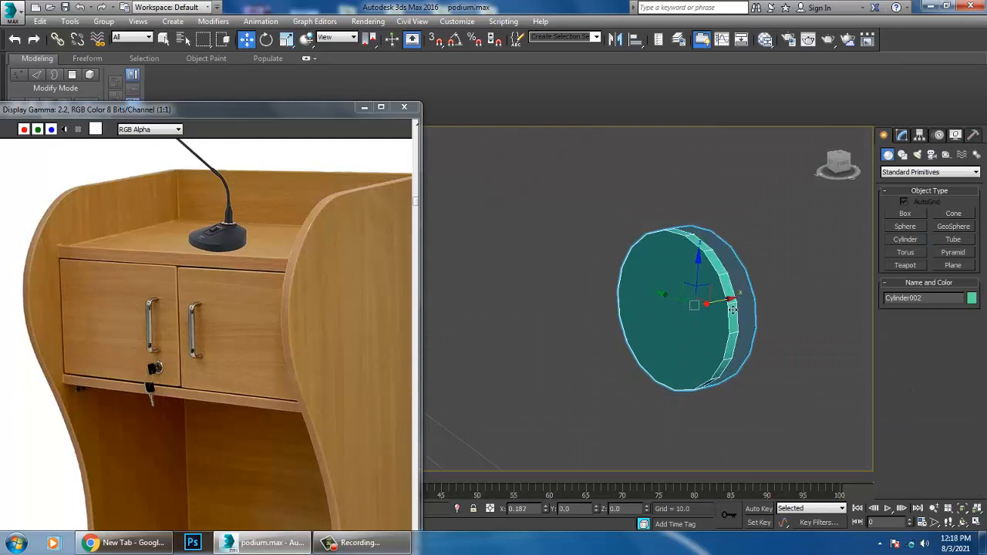
Step: Convert the lock cylinder to an editable poly and select its front cap polygon
right_click(690, 289)
mouse_move(695, 374)
click(784, 384)
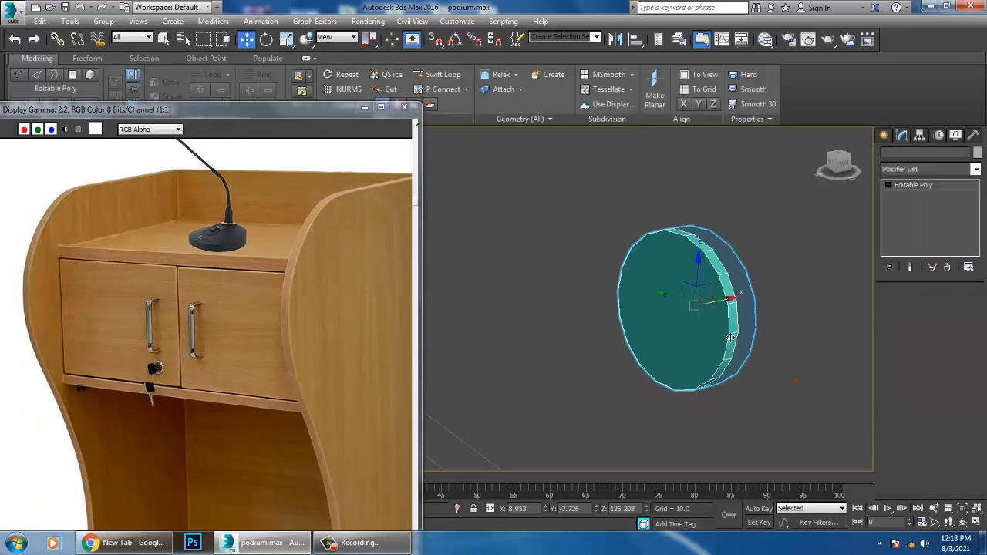
alt+middle_drag(731, 338, 748, 316)
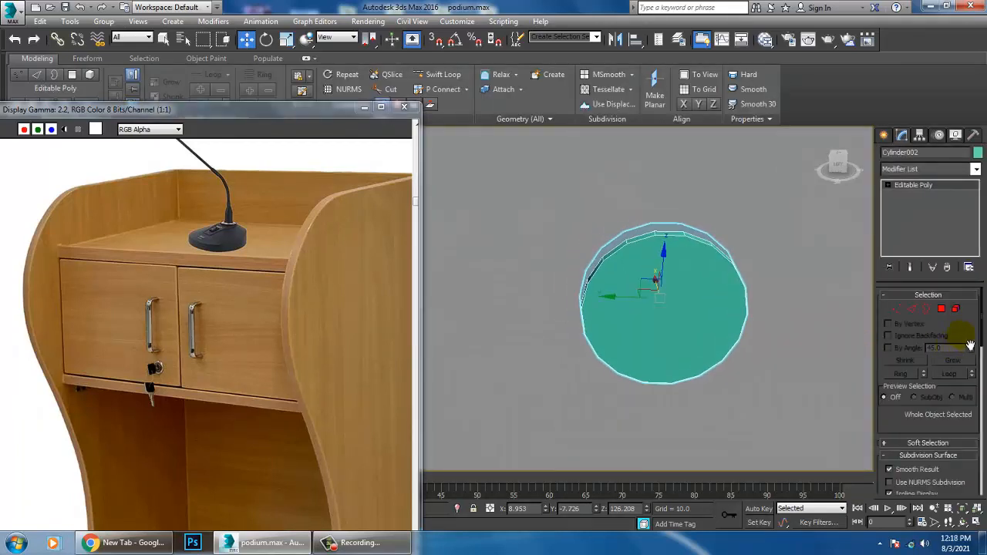
click(943, 310)
click(711, 297)
Step: Inset the lock cylinder's front cap polygon by about 0.094
scroll(700, 316, up, 4)
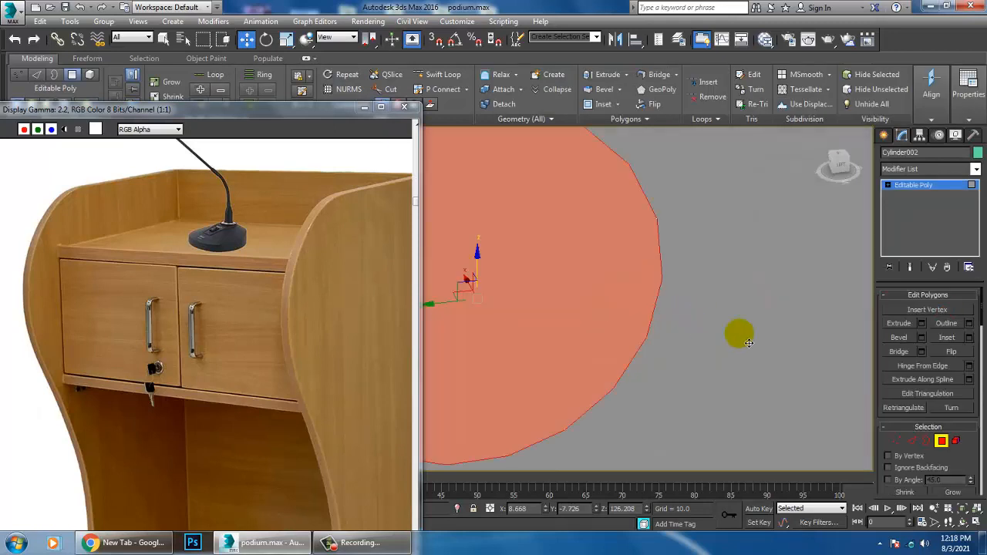
scroll(748, 343, down, 4)
middle_drag(716, 335, 742, 344)
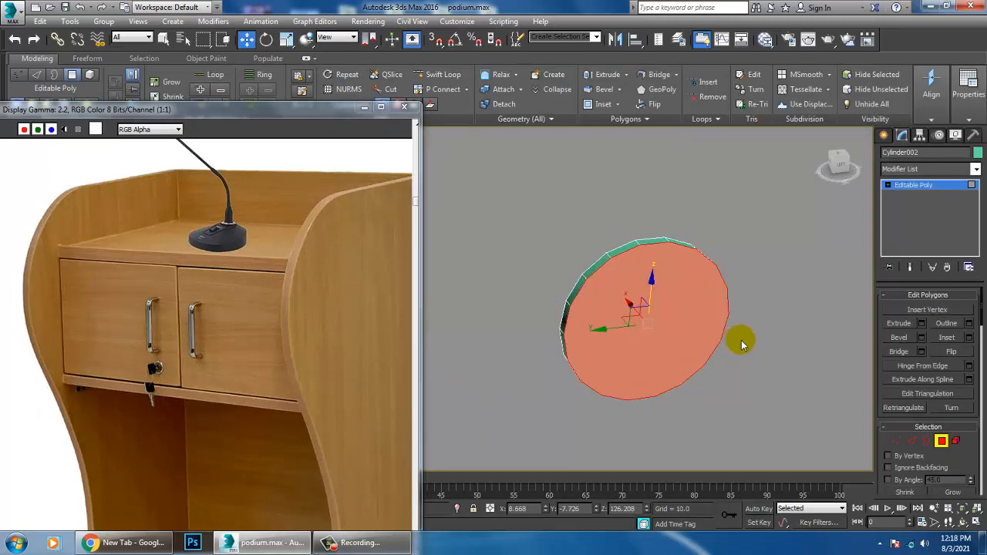
click(969, 338)
drag(487, 324, 502, 332)
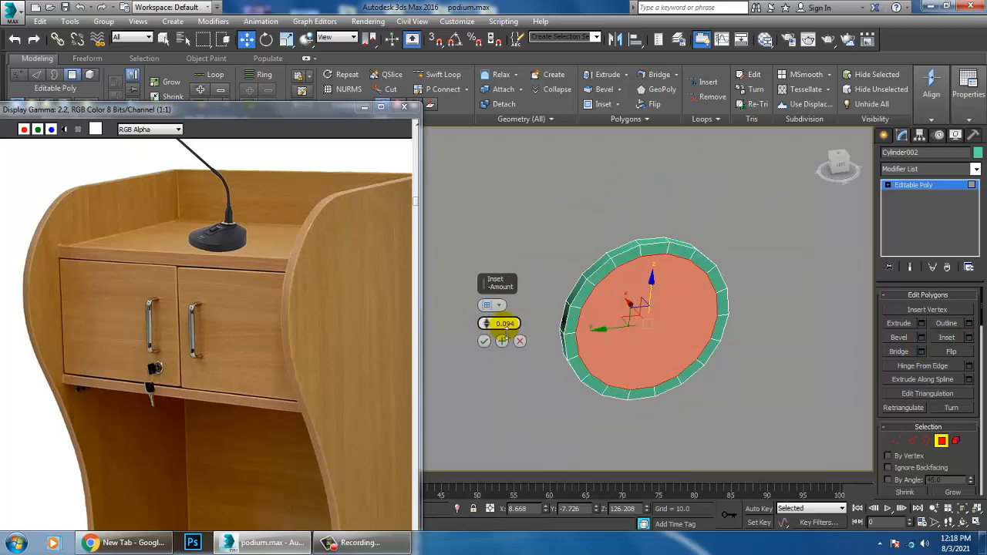
click(484, 341)
alt+middle_drag(765, 351, 781, 351)
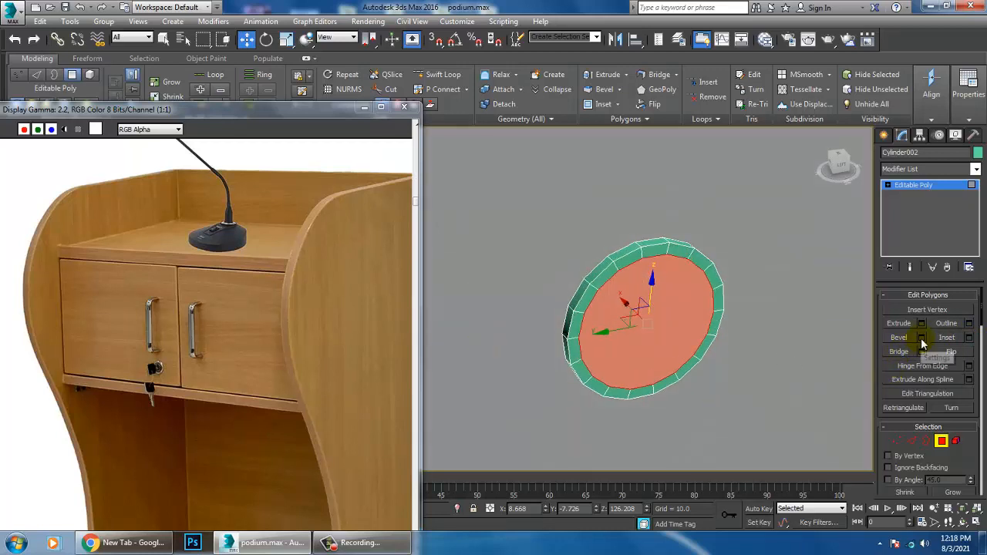
click(922, 340)
drag(486, 345, 486, 354)
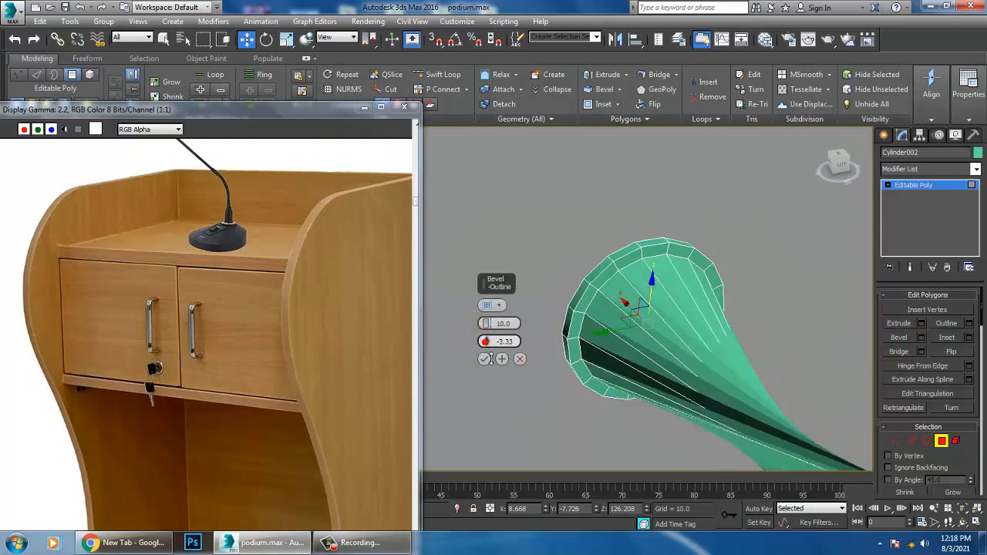
click(520, 359)
Step: Extrude the inset front face of the lock by about 0.162 and scale it down uniformly to taper the rim
click(922, 324)
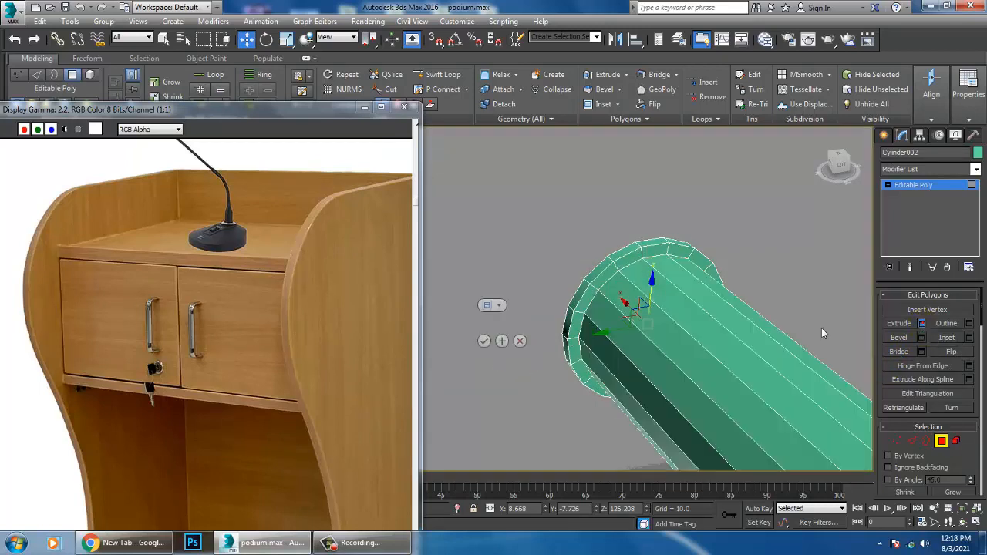
drag(503, 353, 508, 378)
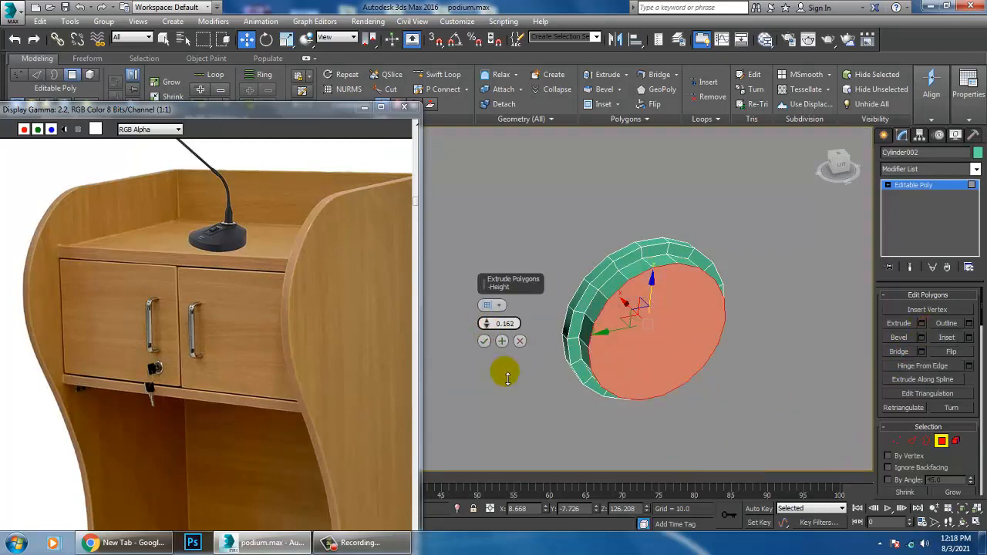
click(484, 341)
key(r)
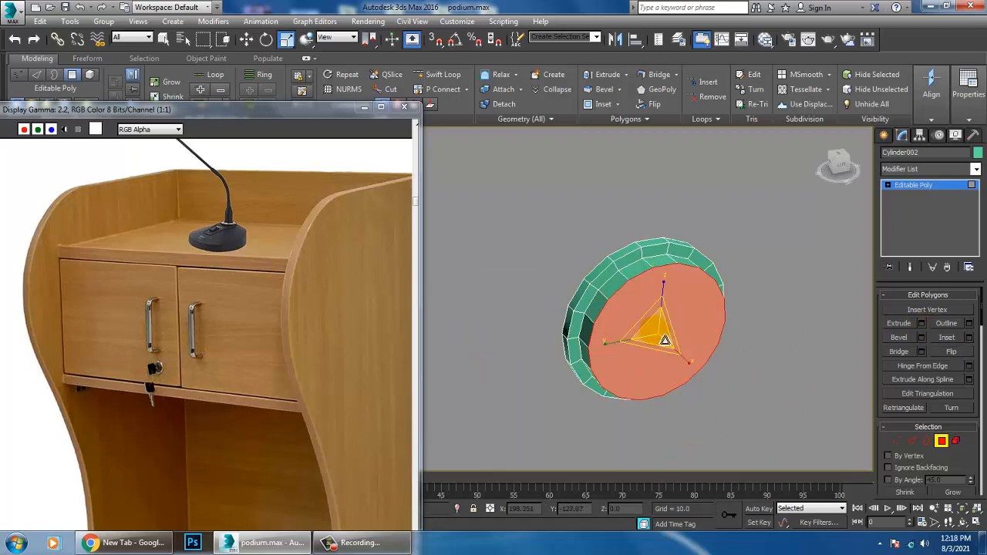
drag(657, 335, 636, 318)
key(w)
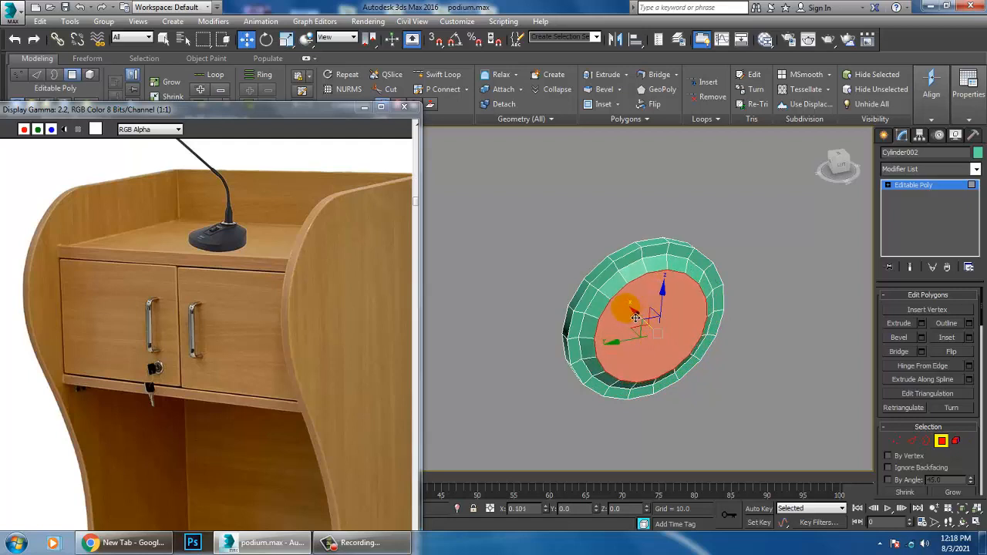
Step: Cut a keyhole-shaped outline into the lock's front face, narrow at the top and flaring at the base
key(t)
right_click(665, 297)
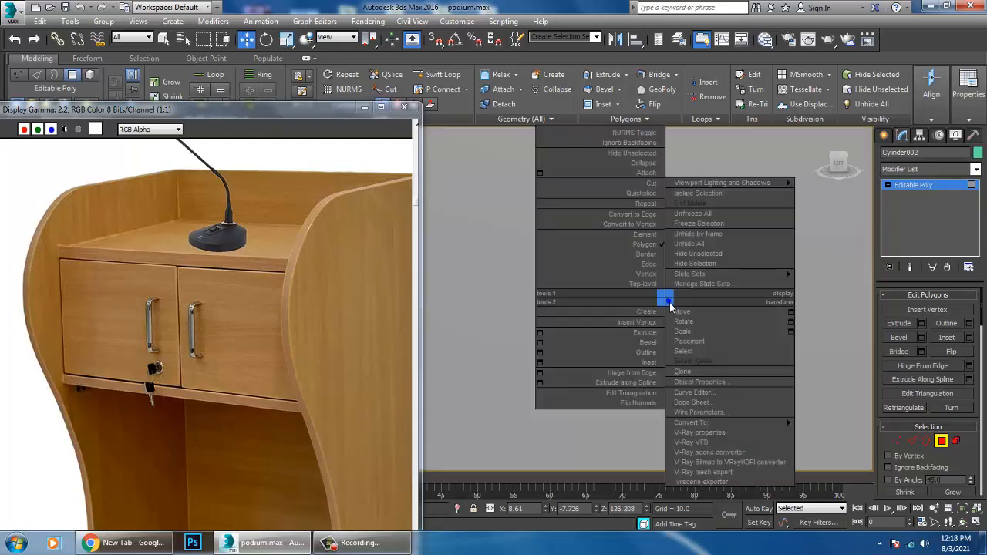
click(652, 188)
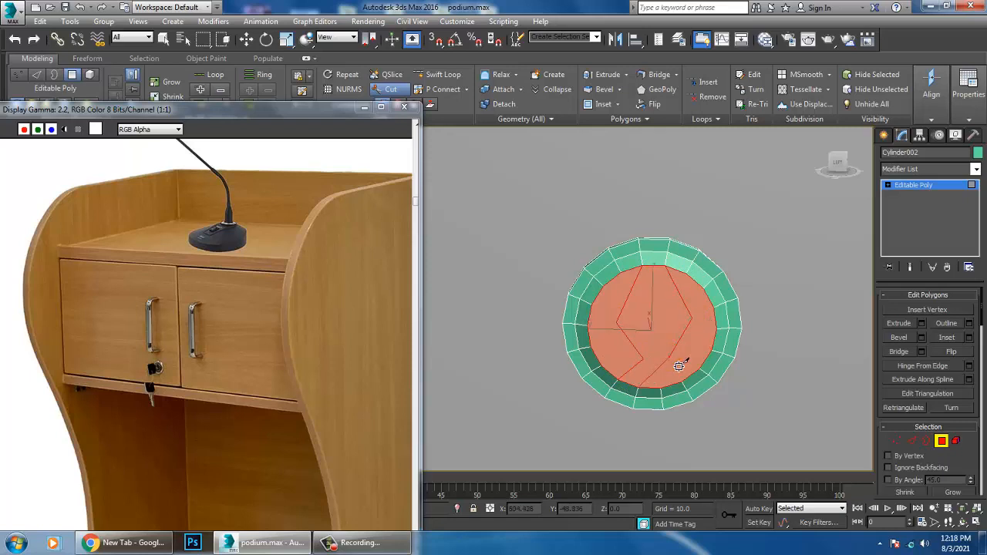
key(w)
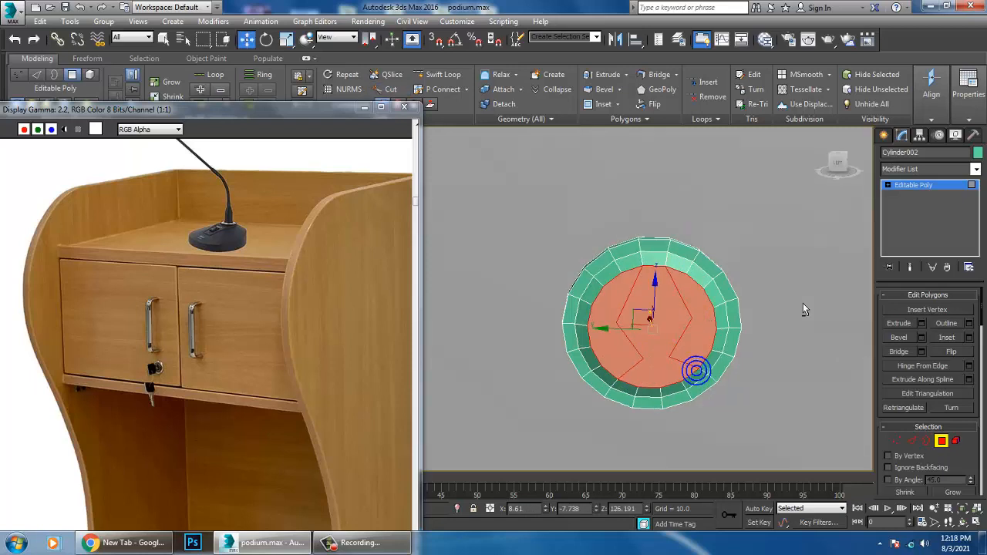
Step: Inset the keyhole-shaped polygon slightly and scale it down uniformly
alt+middle_drag(699, 374, 733, 378)
click(679, 351)
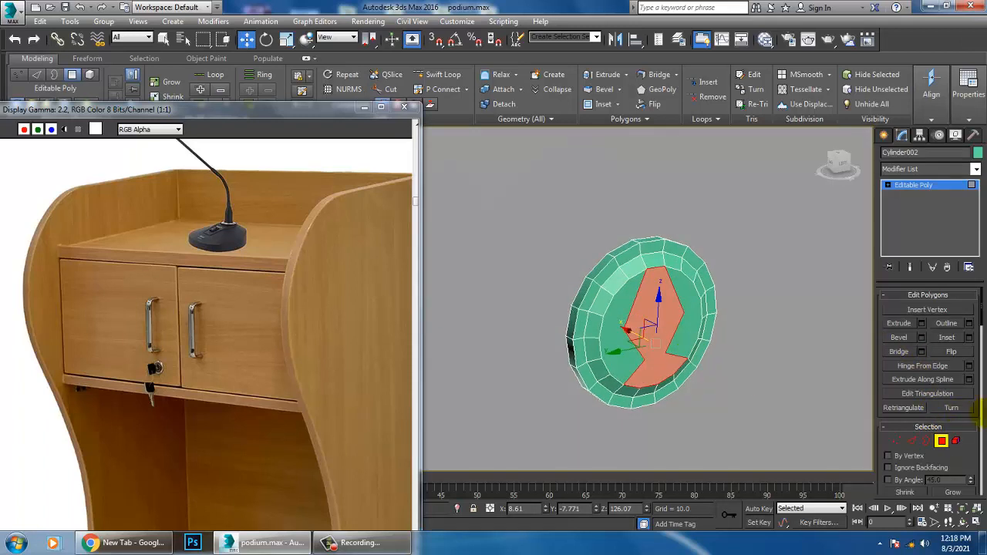
click(969, 338)
drag(481, 323, 489, 330)
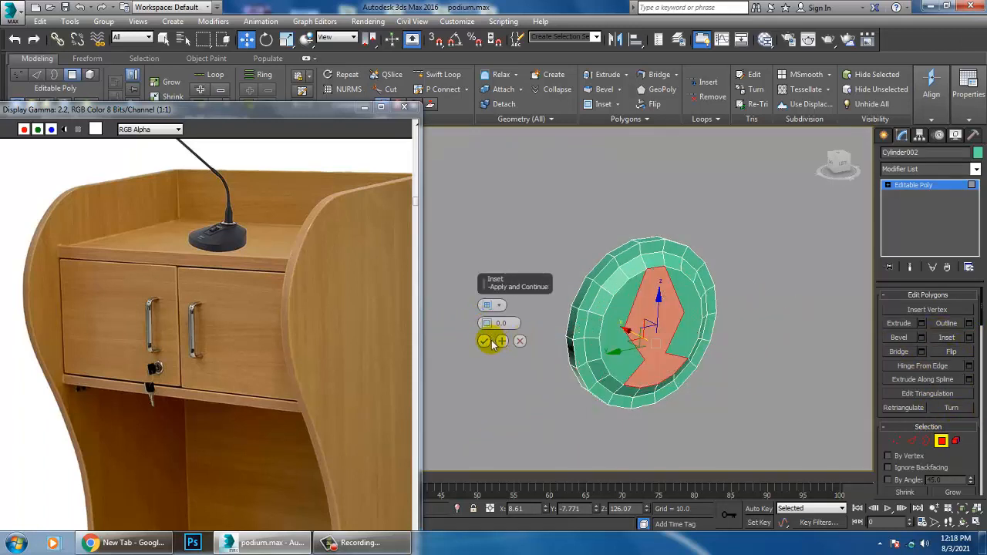
click(484, 341)
key(r)
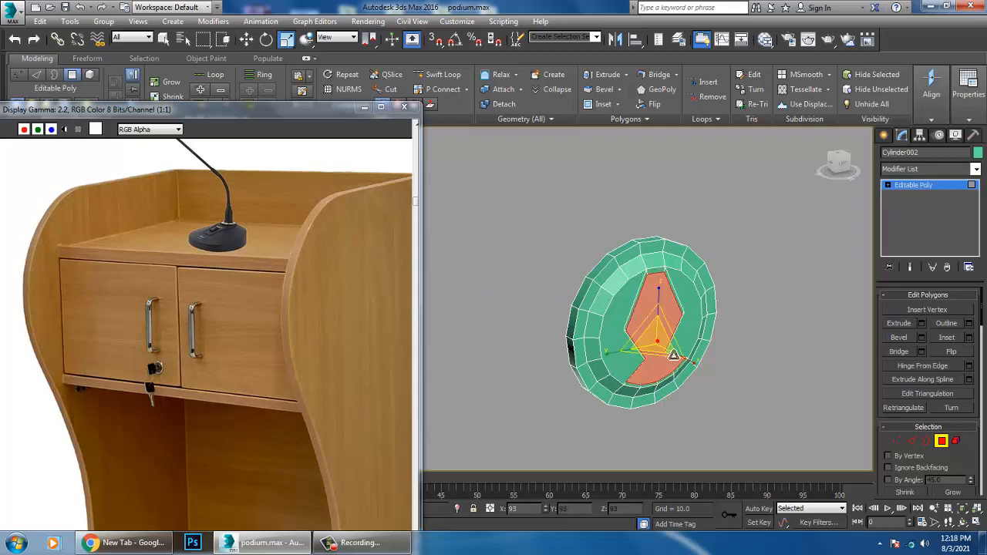
mouse_move(677, 361)
alt+middle_down()
mouse_move(624, 360)
mouse_move(663, 357)
alt+middle_up()
key(w)
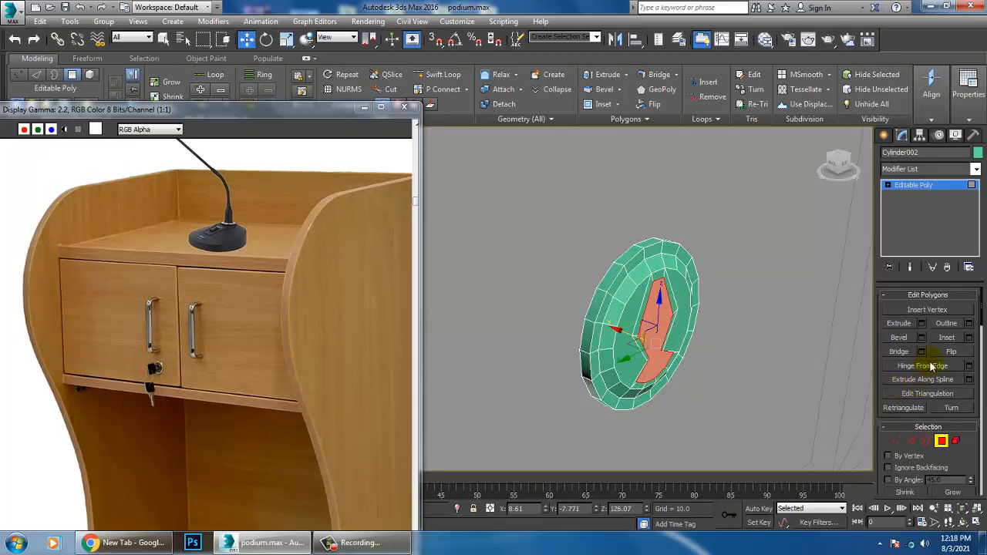
Step: Extrude the keyhole polygon inward with a height of about -0.097
click(922, 325)
drag(485, 323, 493, 333)
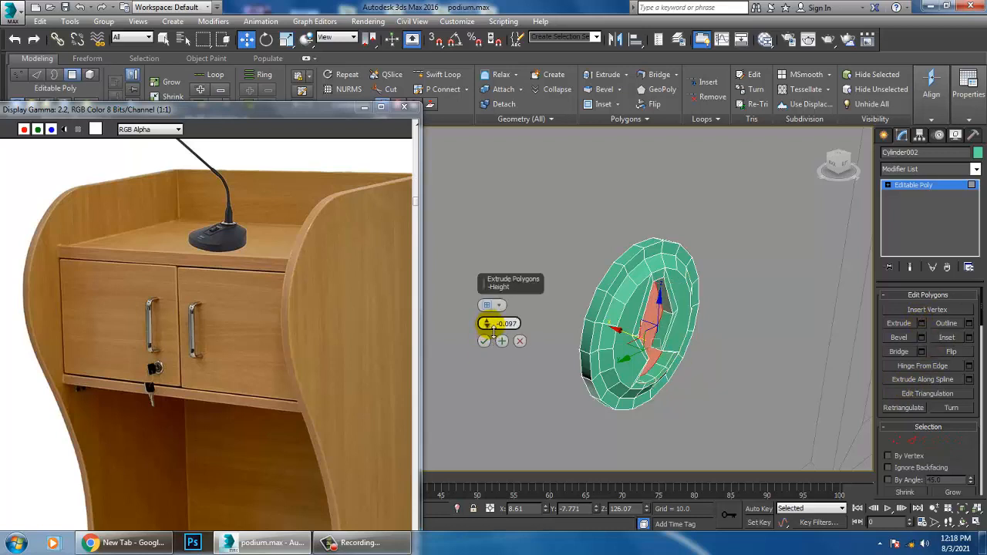
alt+middle_drag(629, 347, 688, 339)
scroll(688, 339, down, 6)
alt+middle_drag(714, 375, 666, 367)
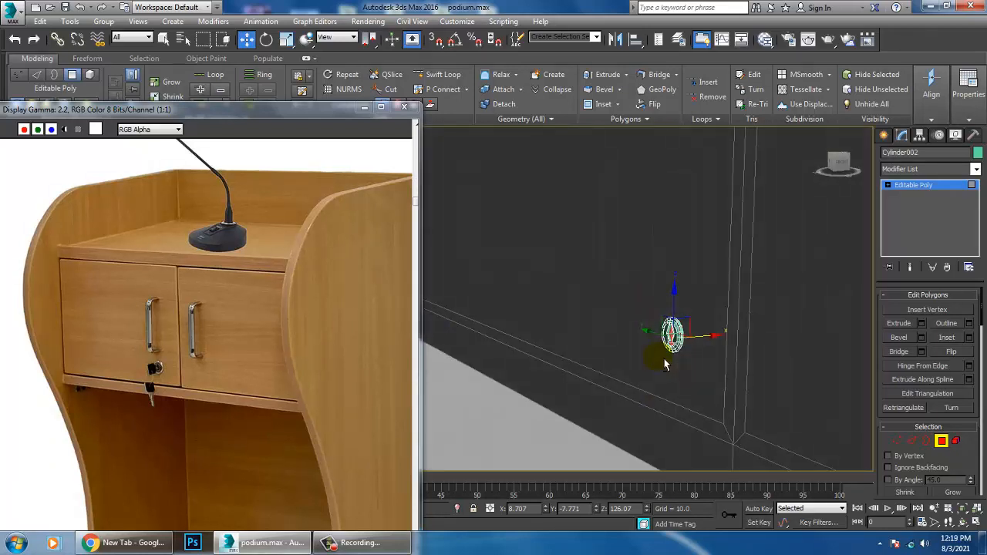
Step: Draw a rectangle spline in the Front view, in front of the lock cylinder's face
click(884, 137)
key(alt+w)
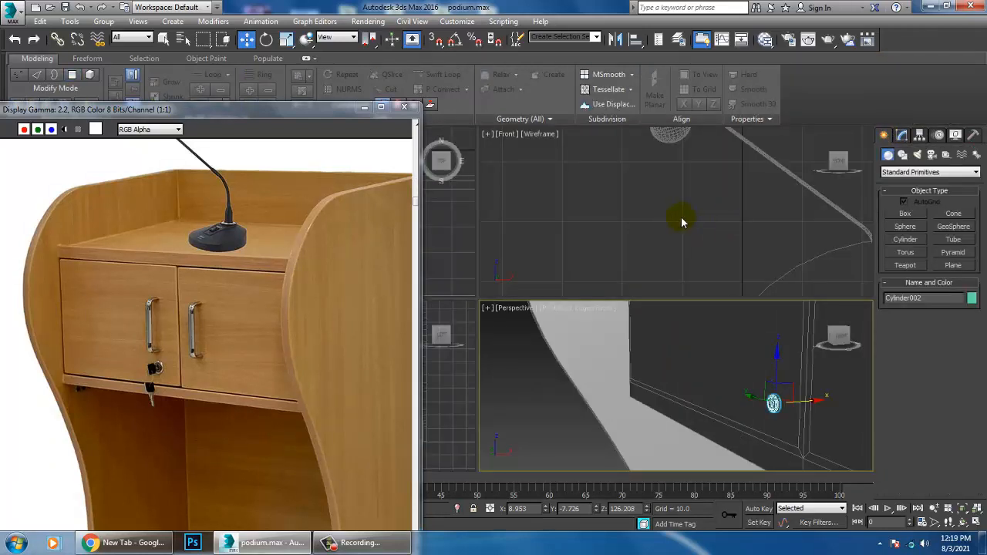
right_click(681, 217)
key(alt+w)
key(z)
scroll(738, 233, down, 2)
middle_drag(649, 298, 635, 320)
scroll(660, 311, up, 1)
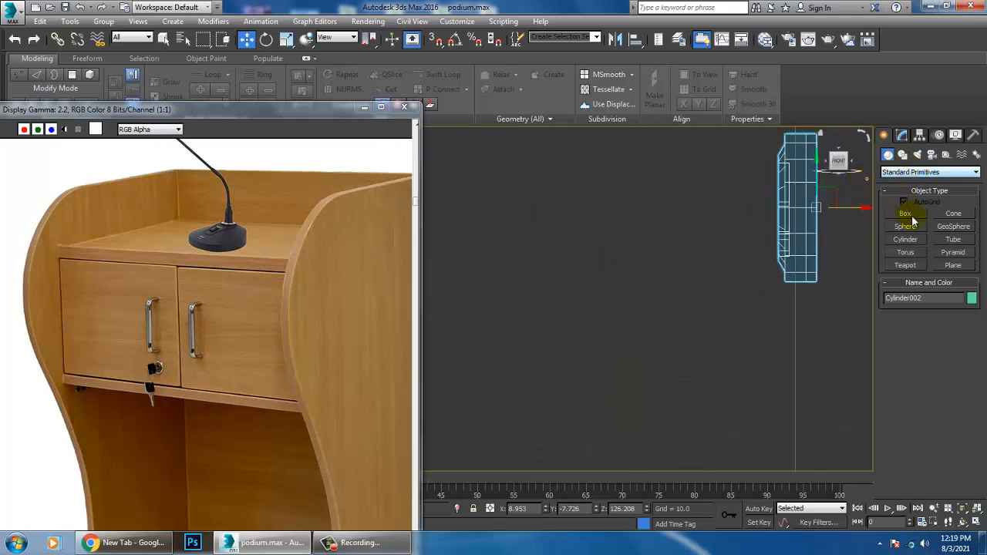
click(904, 155)
click(951, 224)
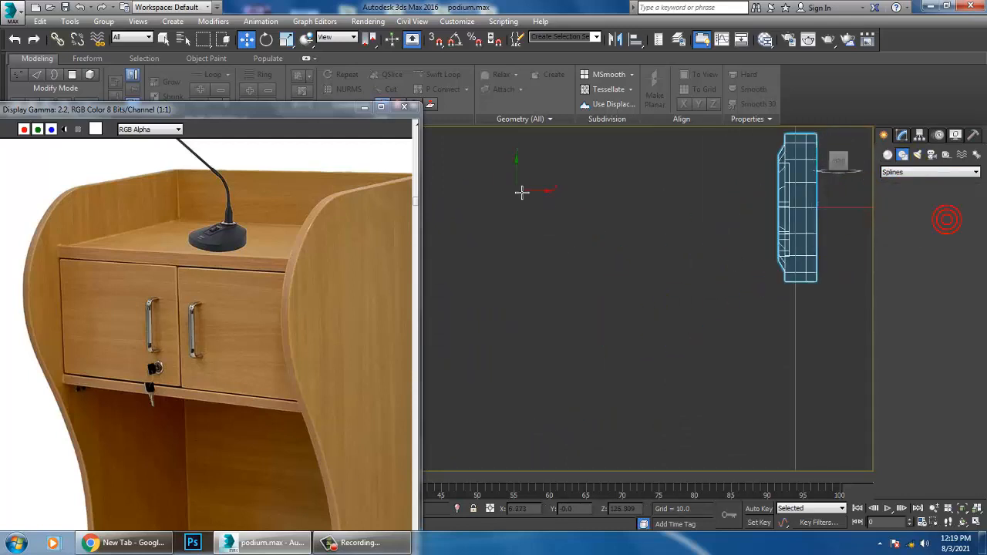
drag(506, 160, 633, 268)
right_click(633, 268)
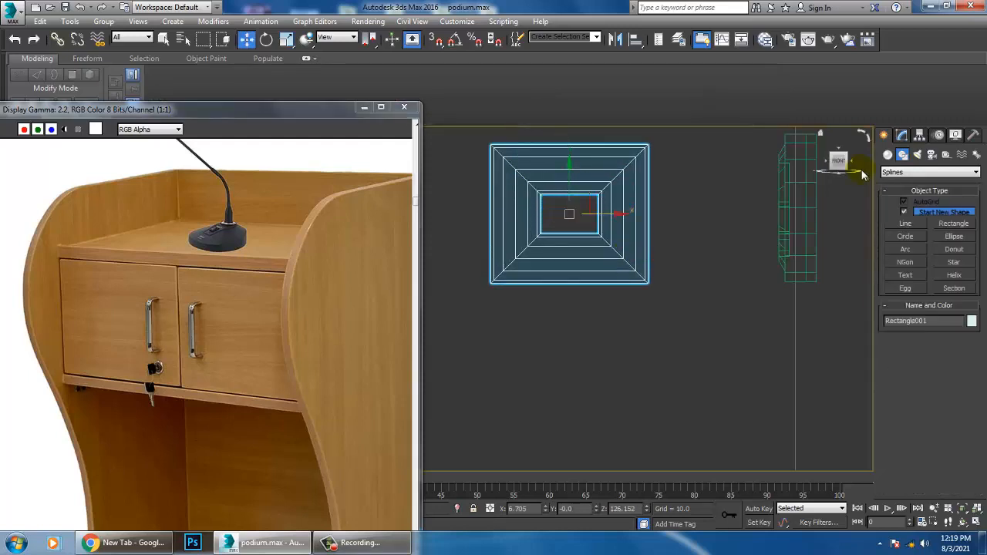
Step: Disable viewport rendering of the rectangle so it displays as a plain spline
click(920, 136)
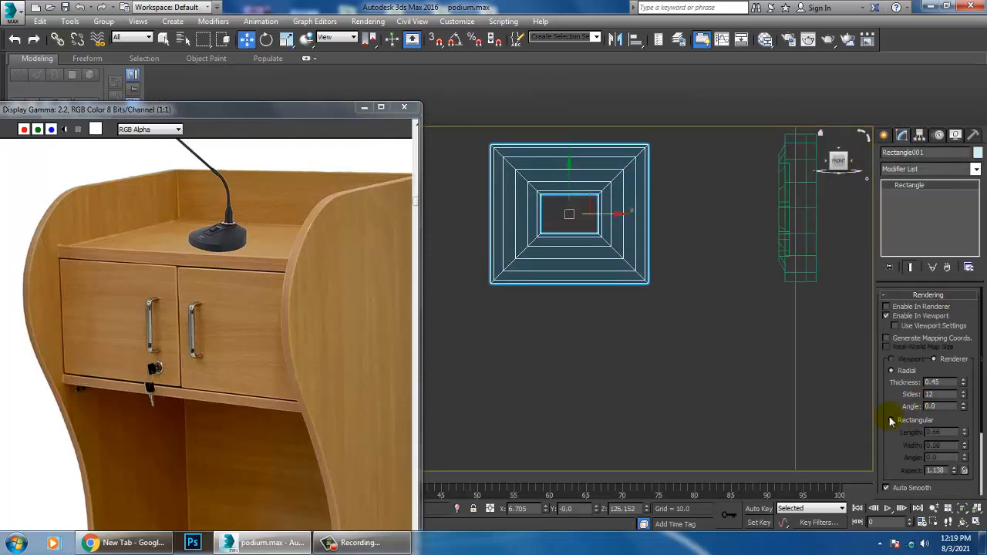
click(897, 317)
middle_drag(522, 248, 499, 307)
middle_drag(601, 277, 627, 274)
scroll(627, 274, up, 2)
Step: Draw a line in the Front view from inside the rectangle's edge horizontally toward the lock face
click(885, 138)
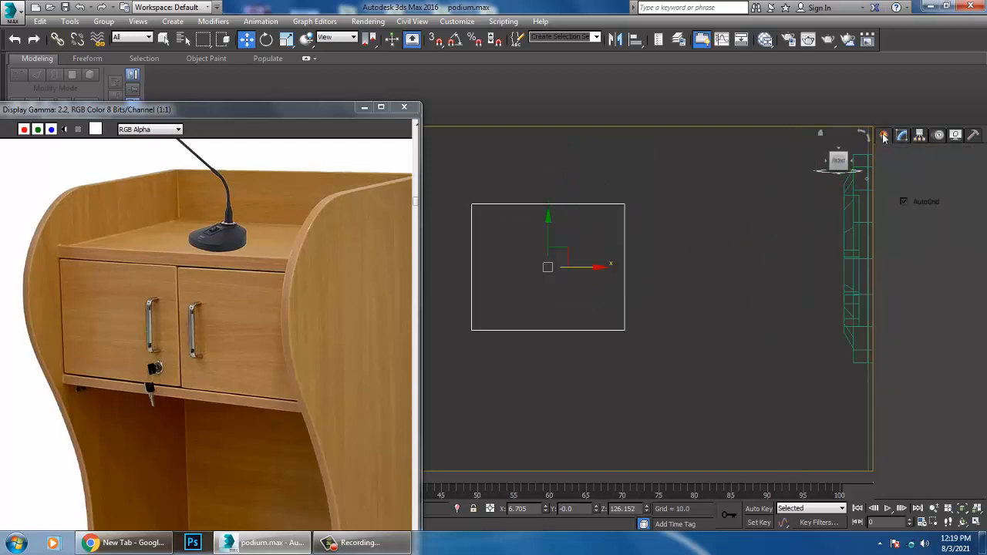
click(907, 222)
middle_drag(608, 258, 588, 259)
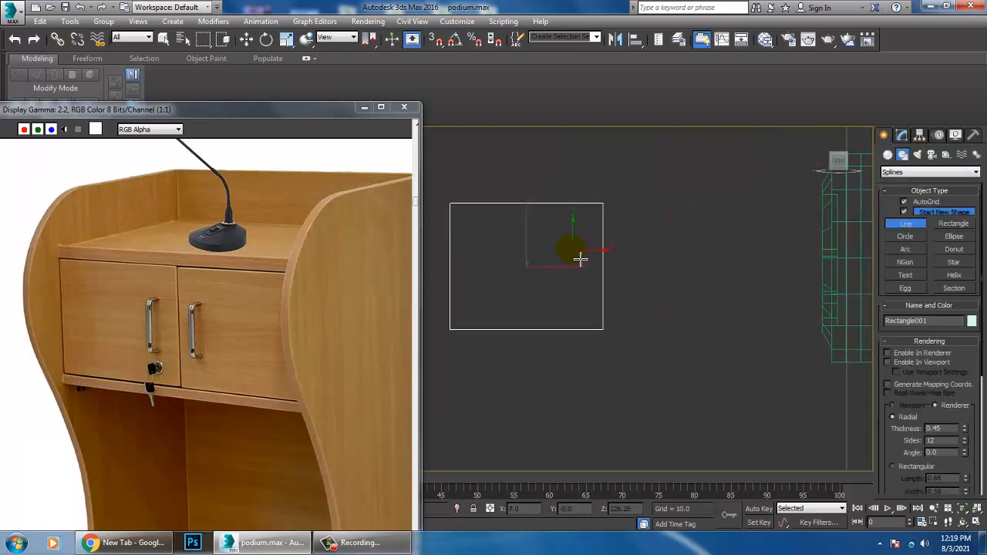
click(581, 260)
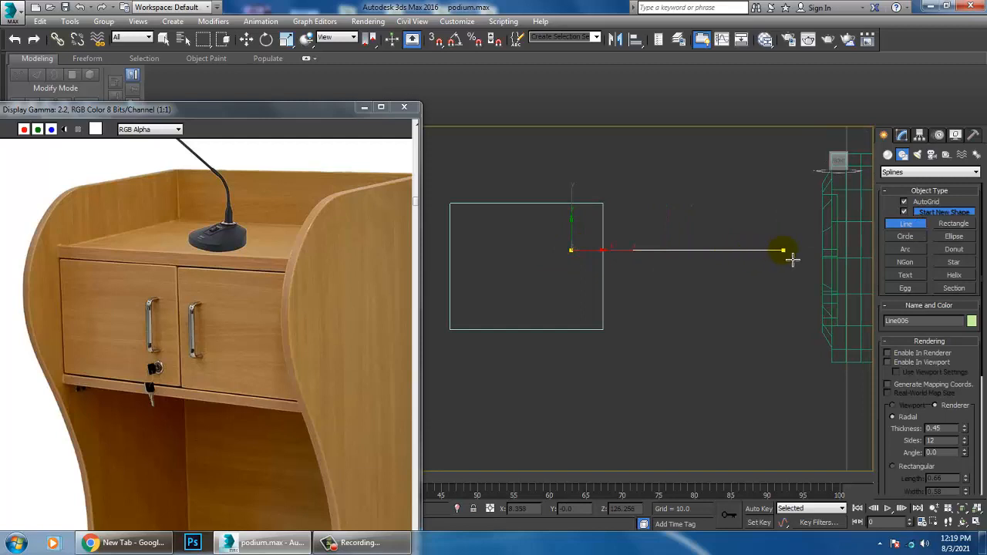
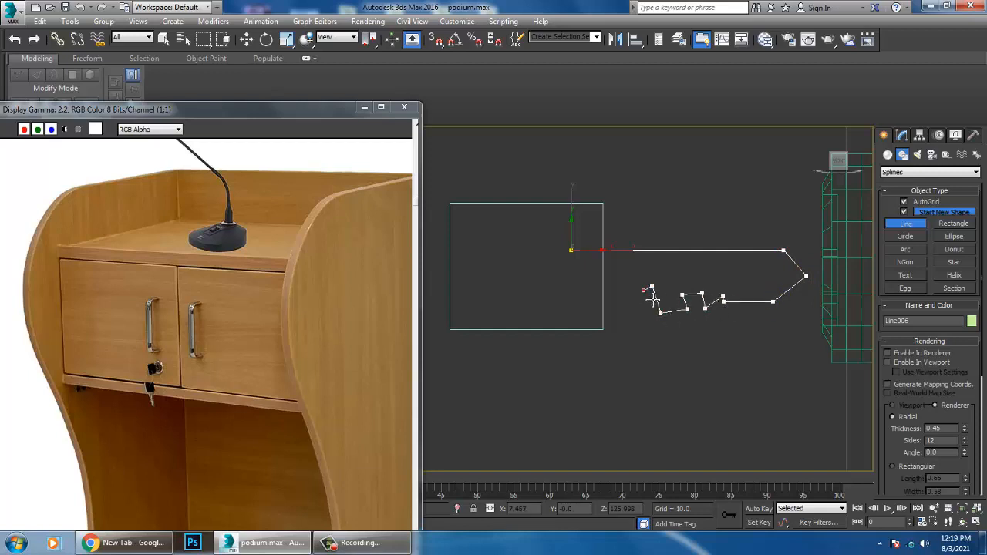
Step: Finish the toothed key blade outline as a closed spline
click(571, 253)
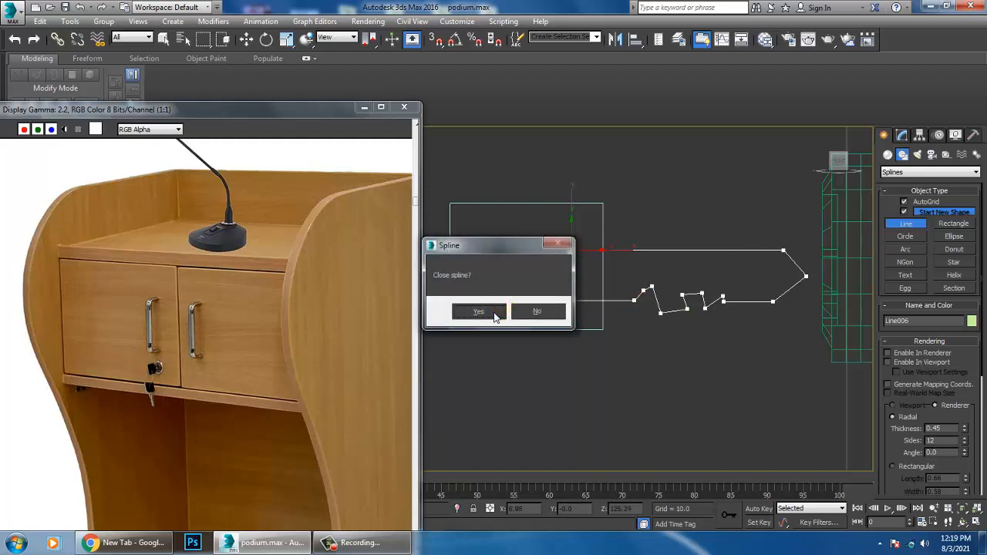
click(495, 315)
key(w)
middle_drag(599, 267, 630, 285)
Step: Convert the rectangle and the key blade outline to editable splines
click(627, 231)
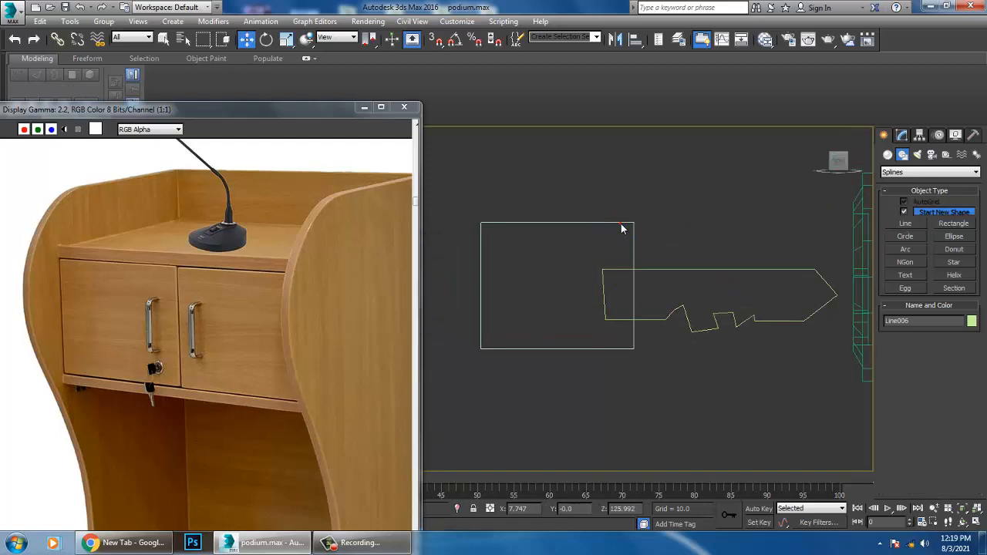
drag(622, 223, 673, 224)
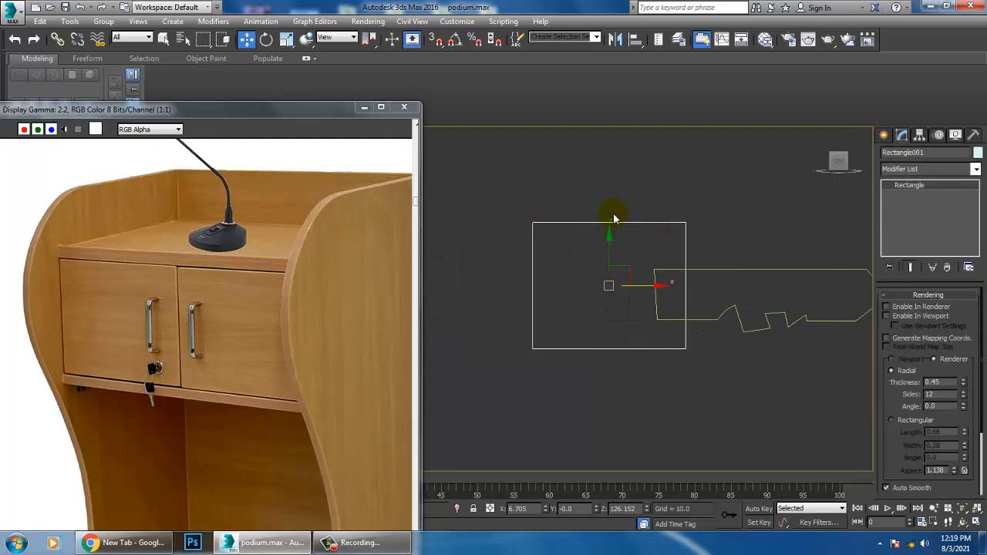
ctrl+click(736, 313)
right_click(739, 319)
mouse_move(764, 445)
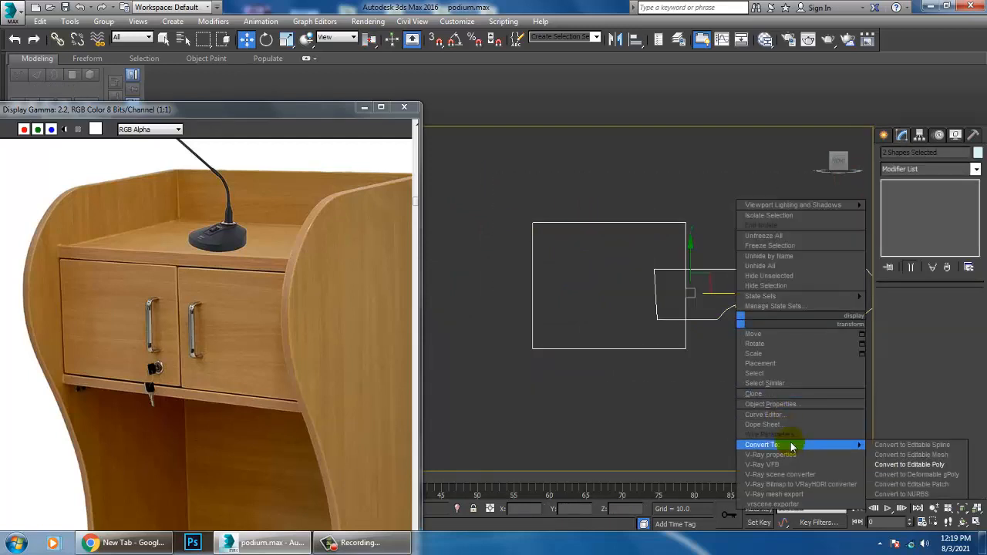
click(910, 446)
click(630, 449)
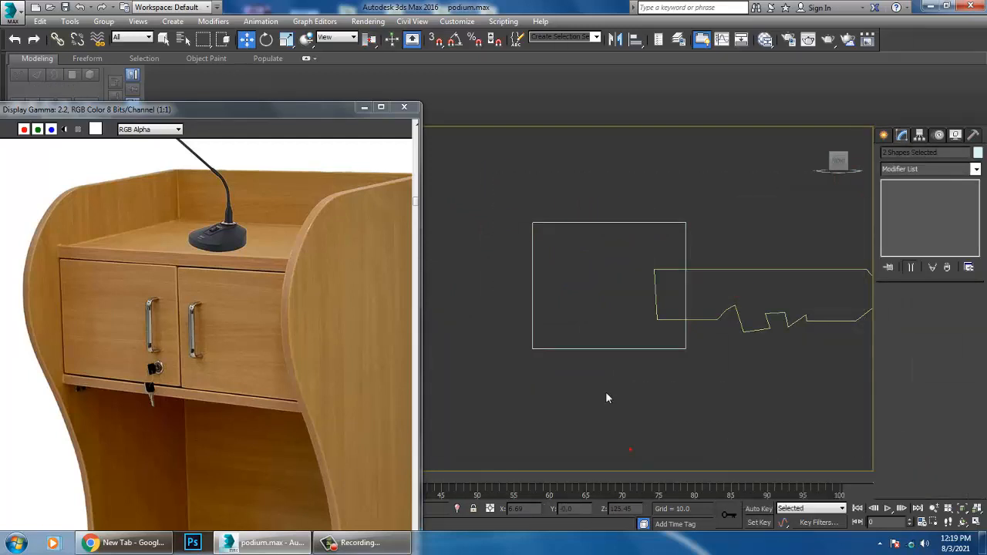
Step: Scale the rectangle up slightly and uniformly to form the key's head
click(647, 357)
scroll(650, 386, down, 3)
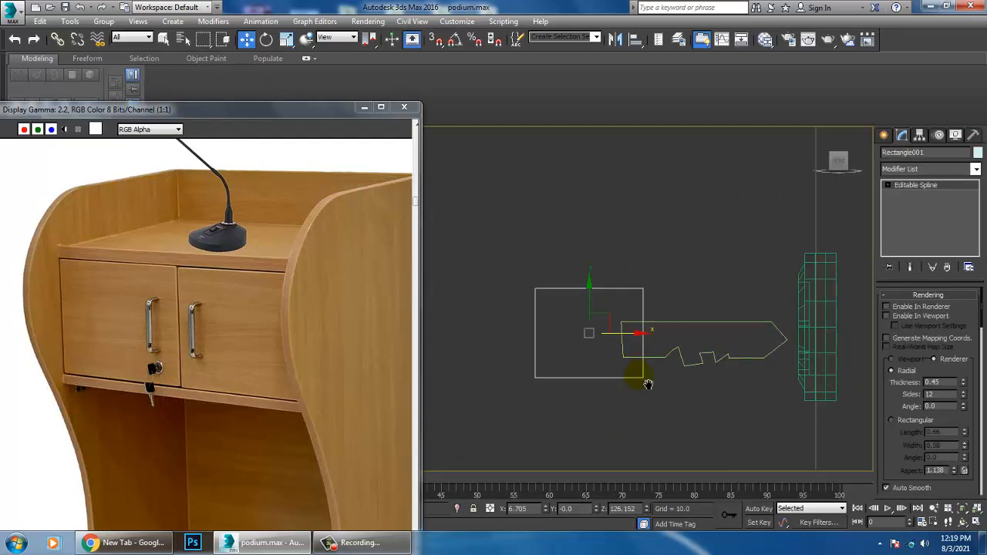
mouse_move(613, 308)
mouse_down()
mouse_move(598, 331)
mouse_move(632, 347)
mouse_up()
key(r)
key(w)
Step: Fillet all four corner vertices of the rectangle to round the key's head
key(1)
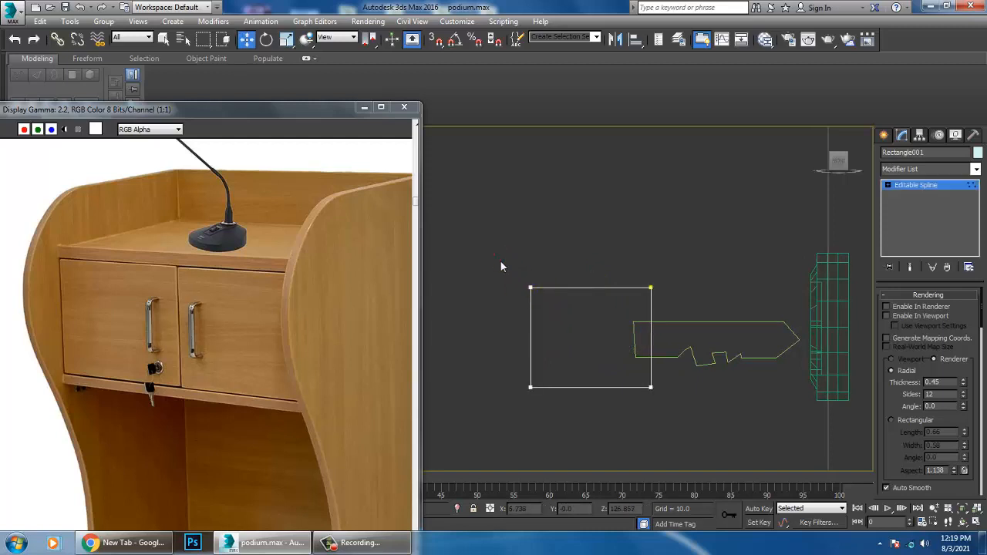
drag(899, 467, 886, 270)
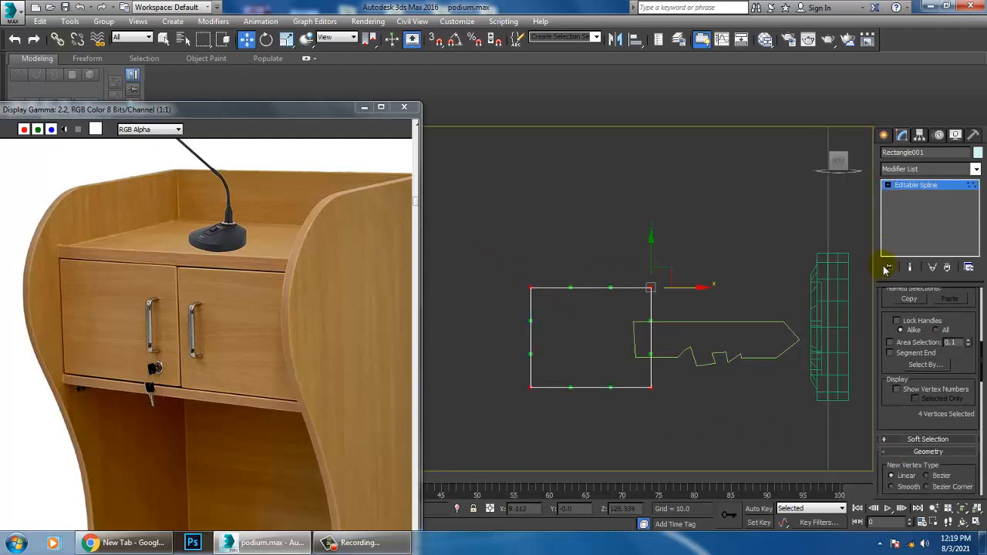
drag(909, 428, 908, 282)
drag(903, 479, 904, 413)
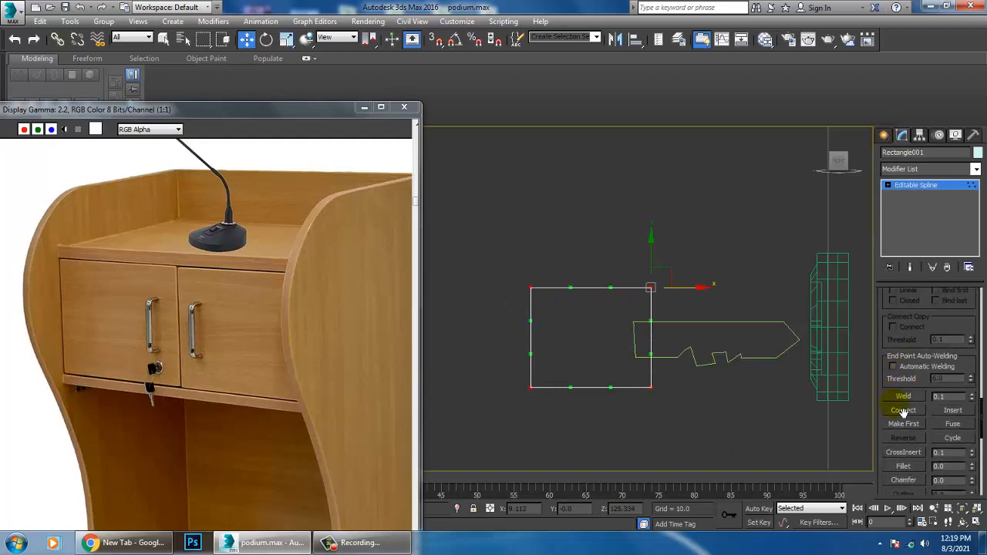
click(903, 467)
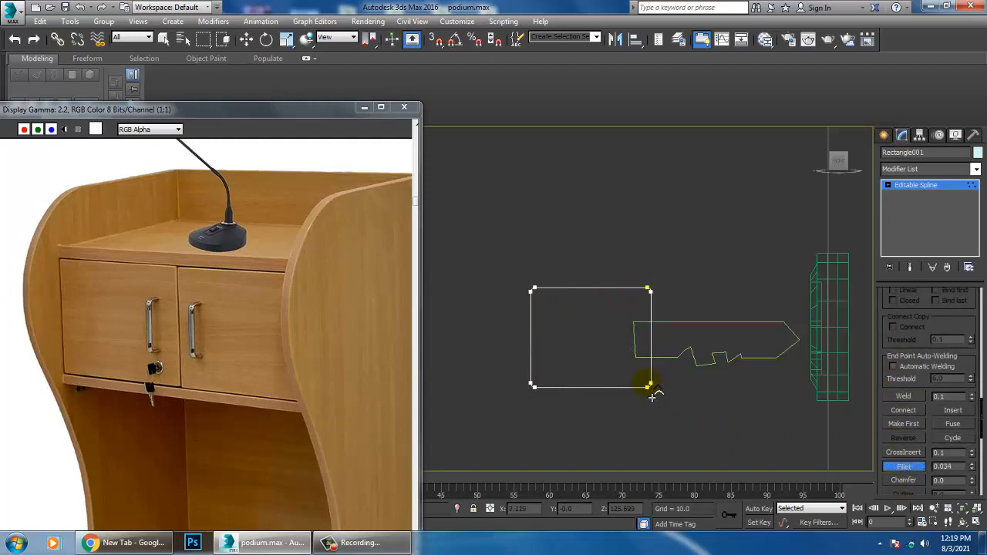
key(w)
click(936, 185)
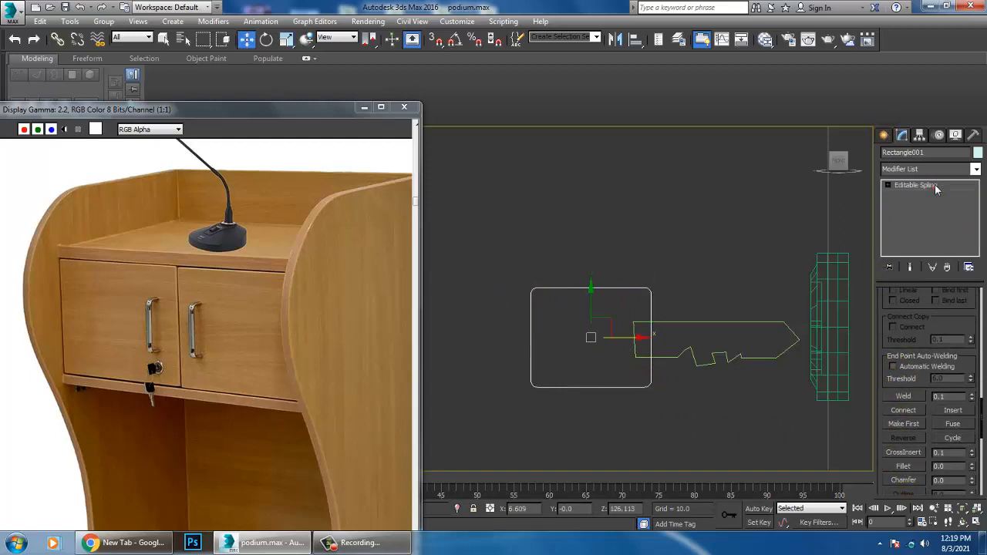
Step: Attach the toothed key blade outline to the rounded rectangle spline
click(936, 186)
drag(939, 352, 951, 335)
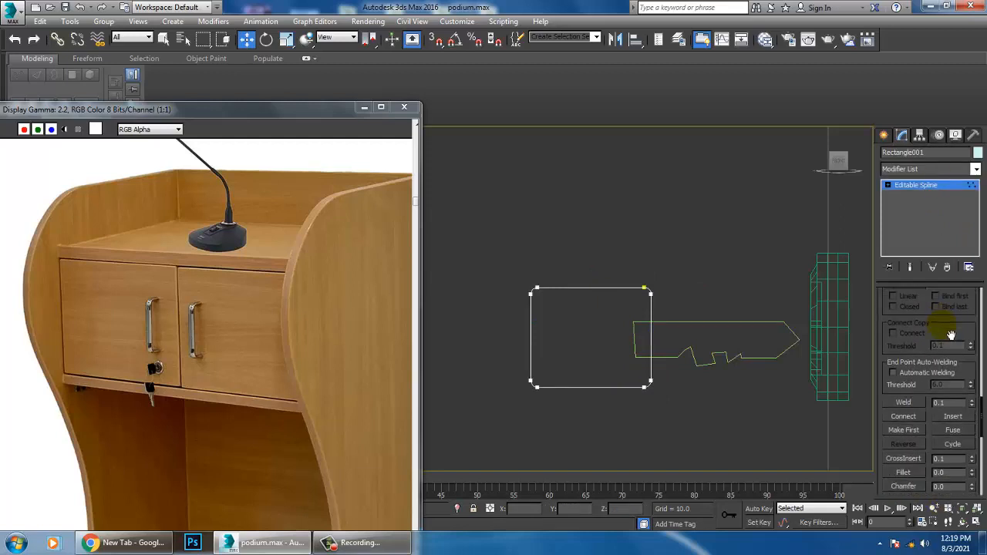
scroll(932, 360, down, 2)
drag(920, 467, 924, 305)
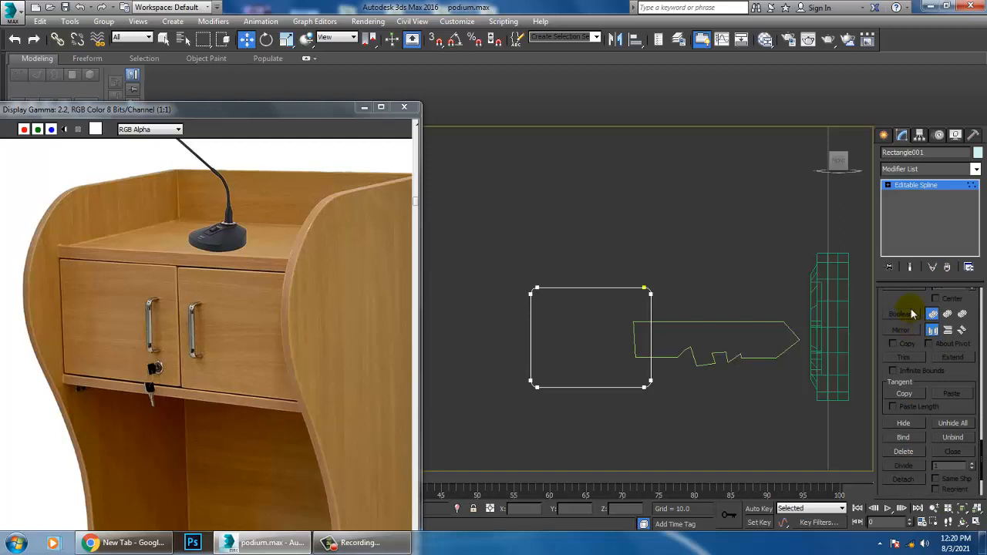
scroll(912, 314, up, 8)
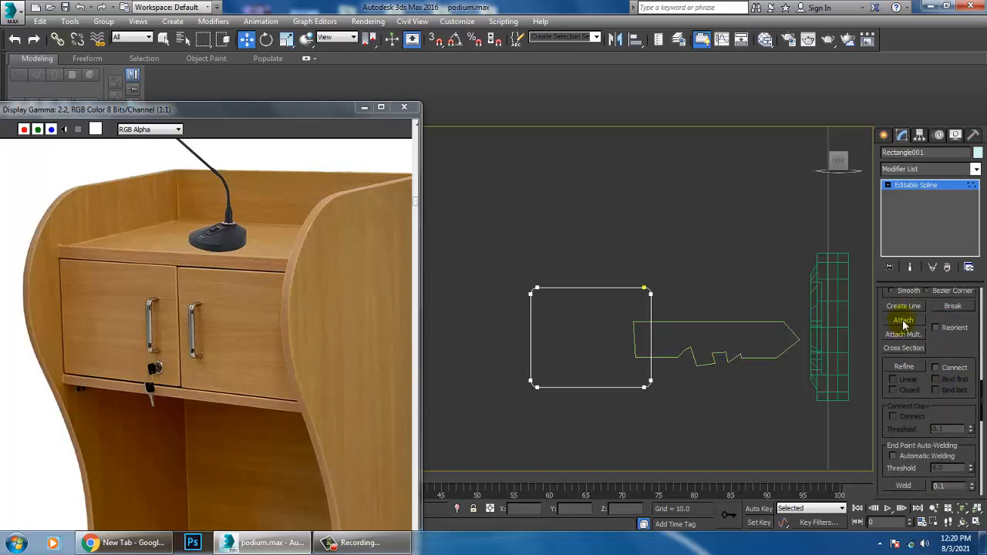
click(726, 335)
right_click(860, 260)
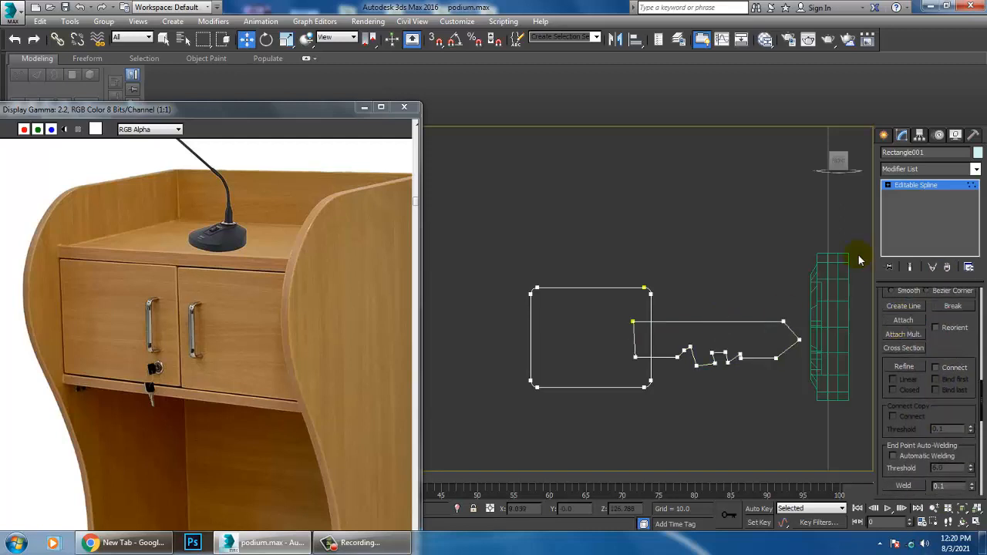
Step: Merge the key blade and the rounded rectangle into one outline with a spline Boolean union
click(888, 185)
click(936, 214)
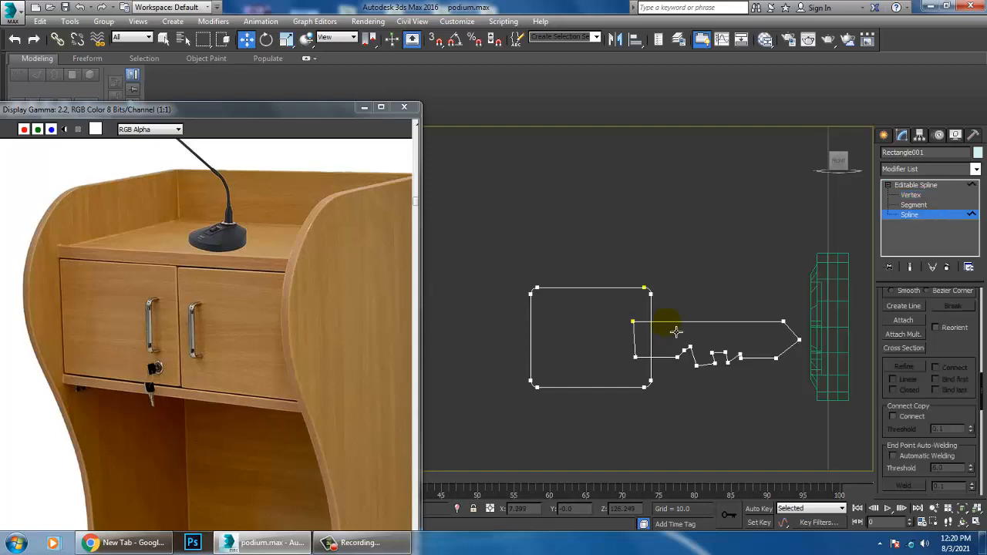
click(676, 332)
scroll(944, 432, down, 5)
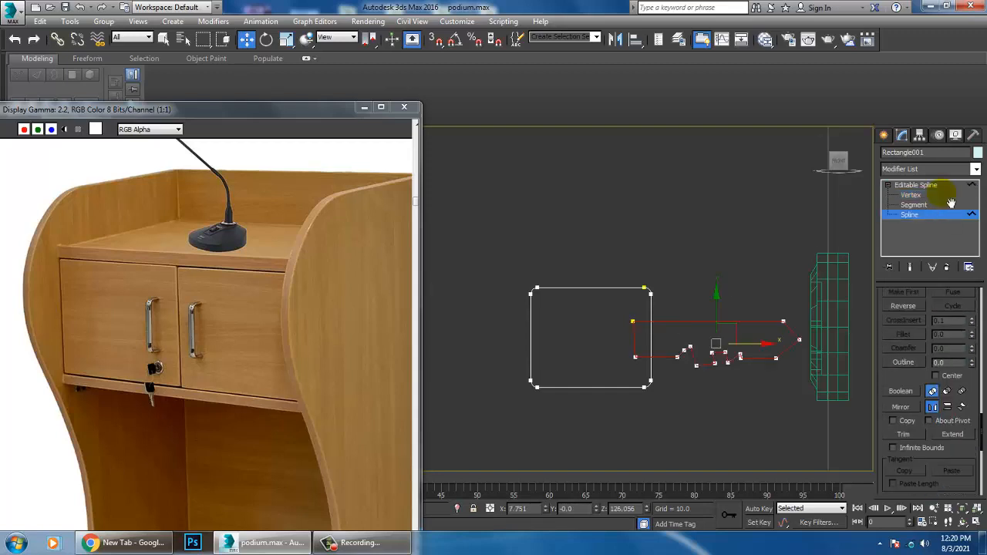
click(909, 357)
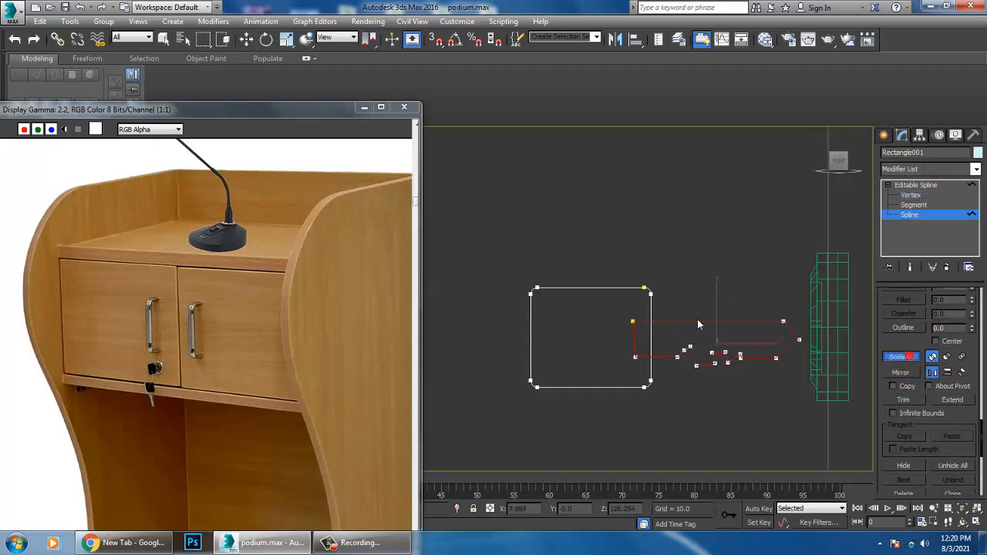
click(653, 316)
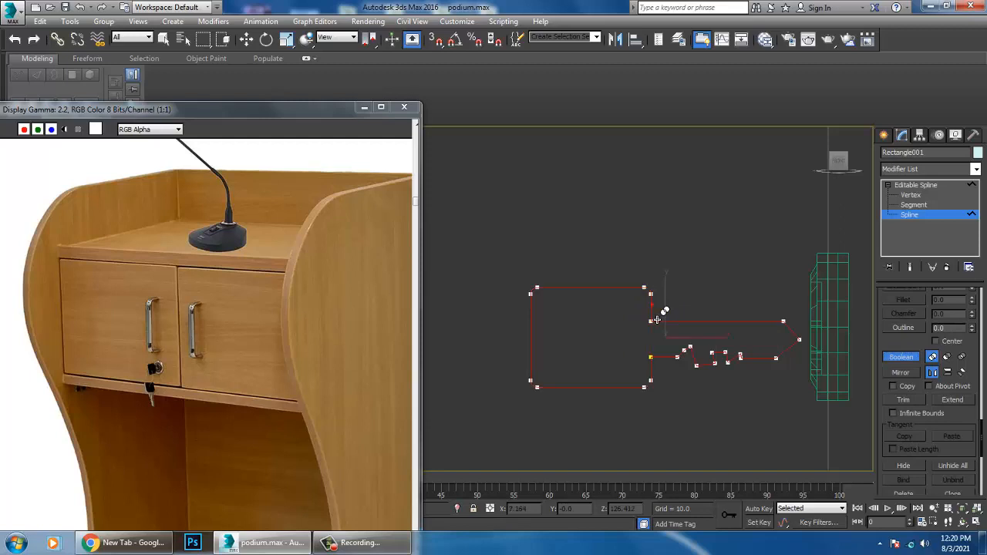
click(916, 186)
click(930, 169)
key(e)
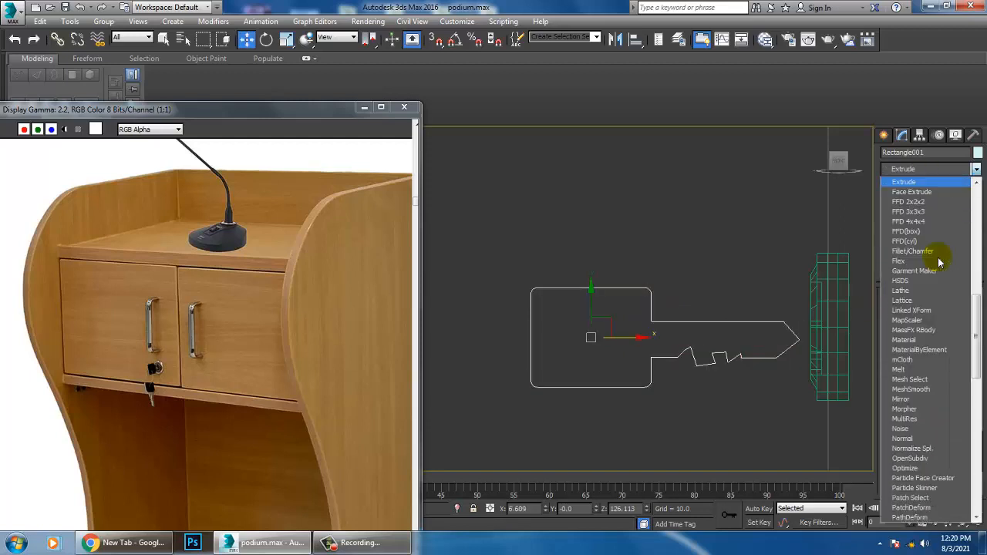
click(940, 262)
key(alt+w)
click(716, 382)
key(alt+w)
key(z)
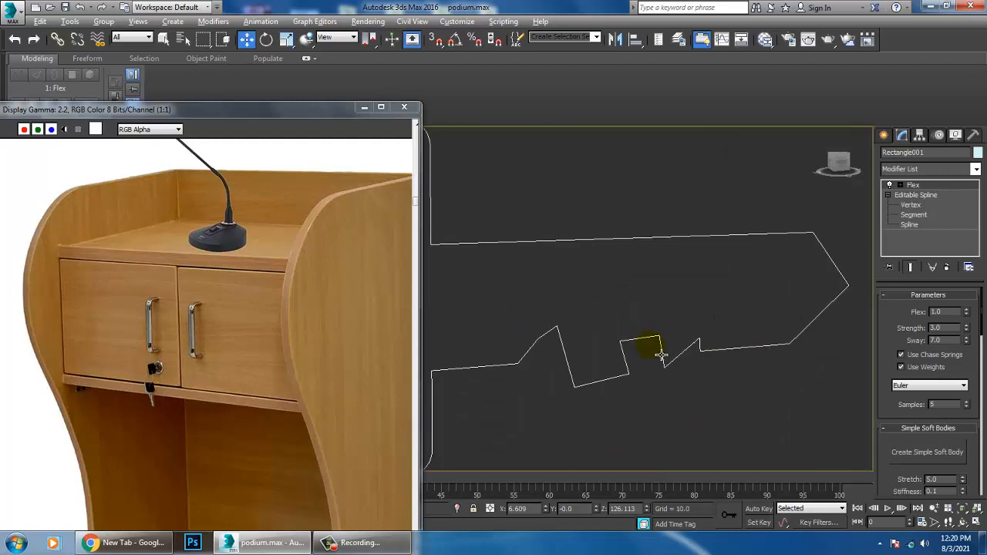
scroll(667, 361, down, 2)
click(947, 266)
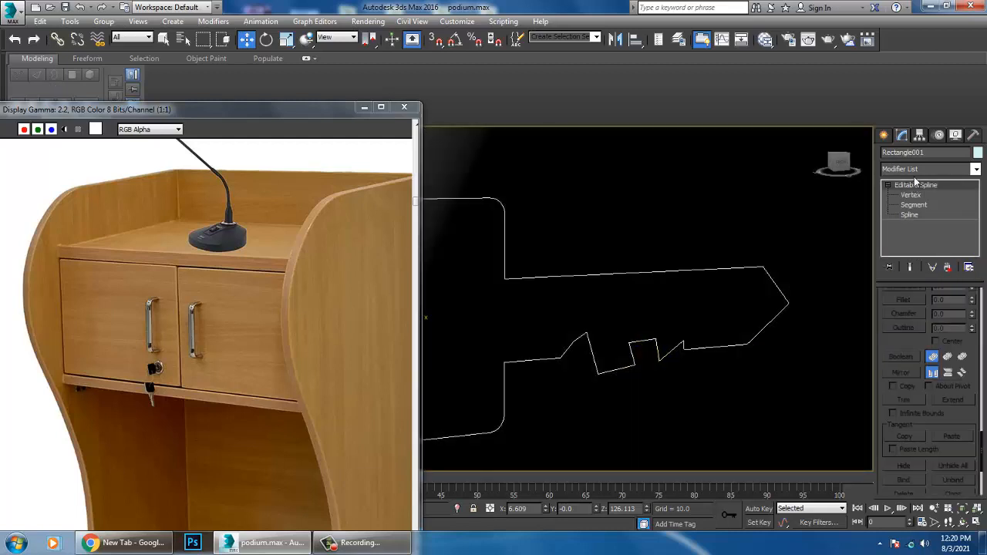
Step: Apply an Extrude modifier to the key outline with an amount of 0.05
click(918, 167)
scroll(938, 249, down, 1)
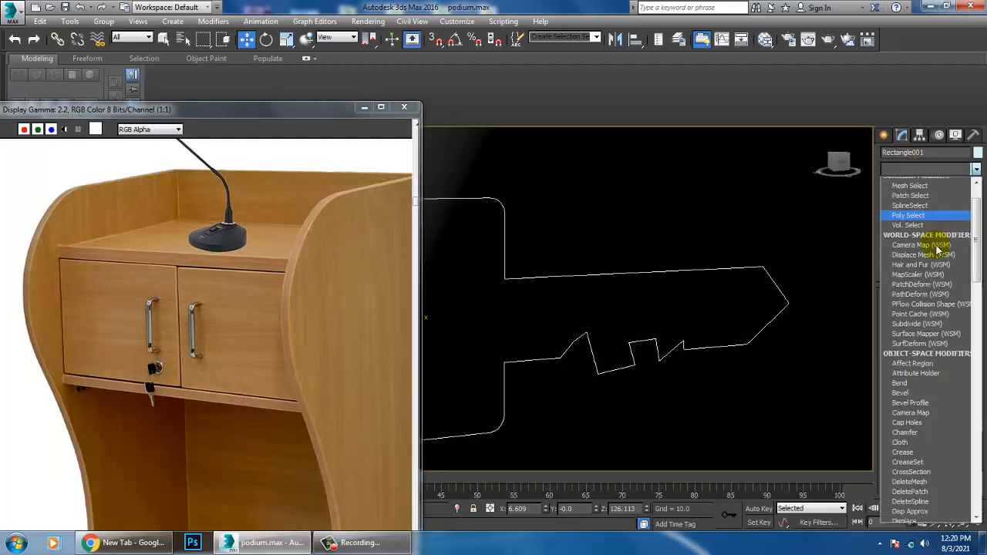
text(ex)
click(921, 182)
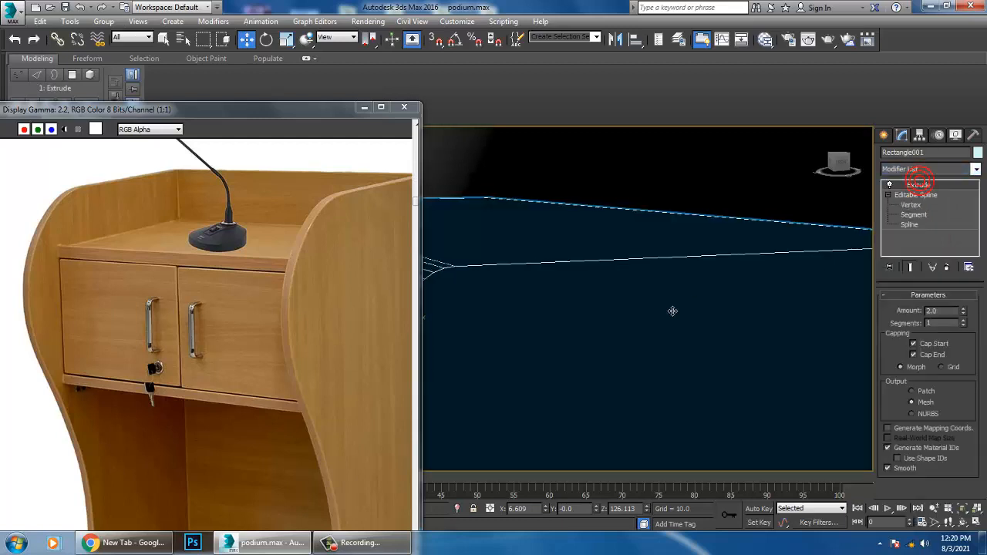
mouse_move(672, 311)
alt+middle_down()
mouse_move(661, 298)
mouse_move(686, 316)
alt+middle_up()
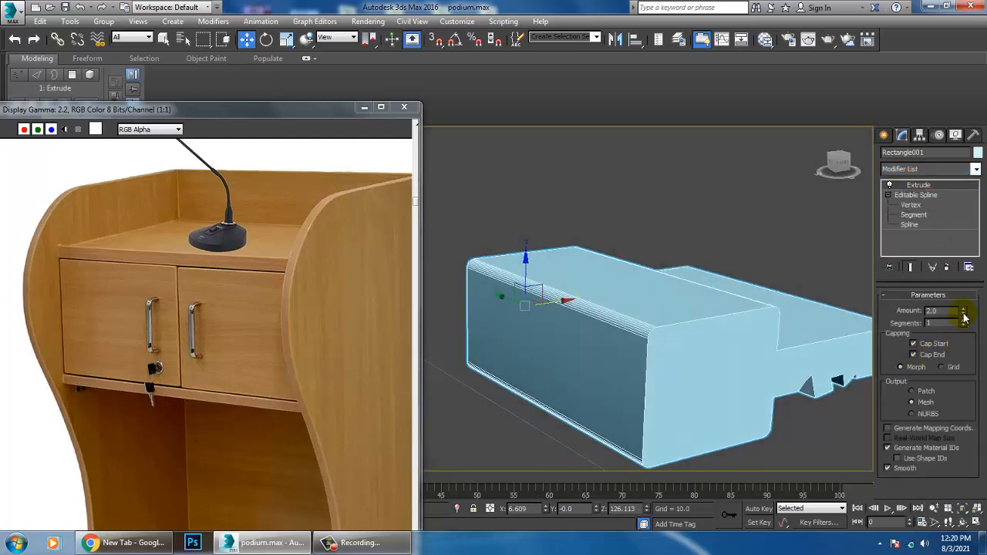
drag(963, 317, 773, 335)
key(ctrl+z)
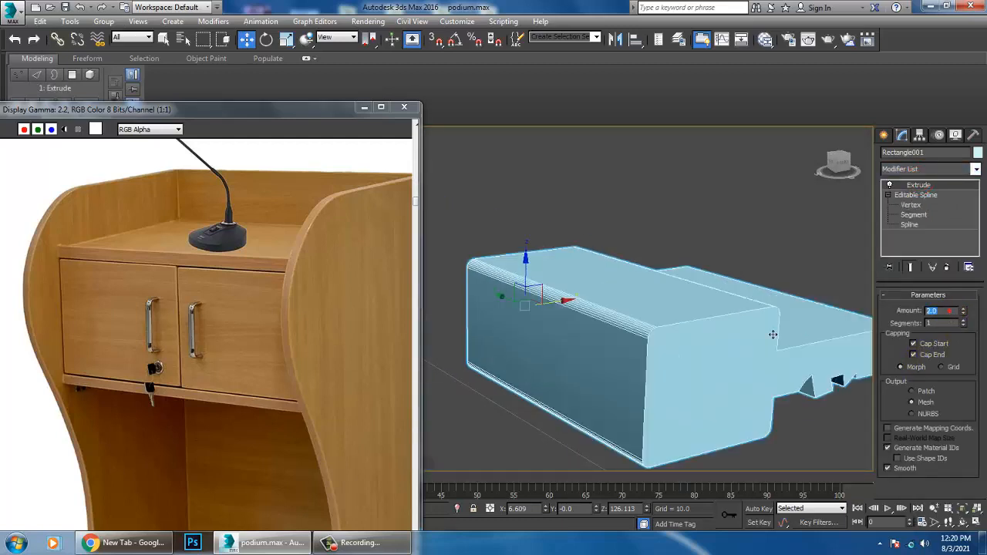
key(Return)
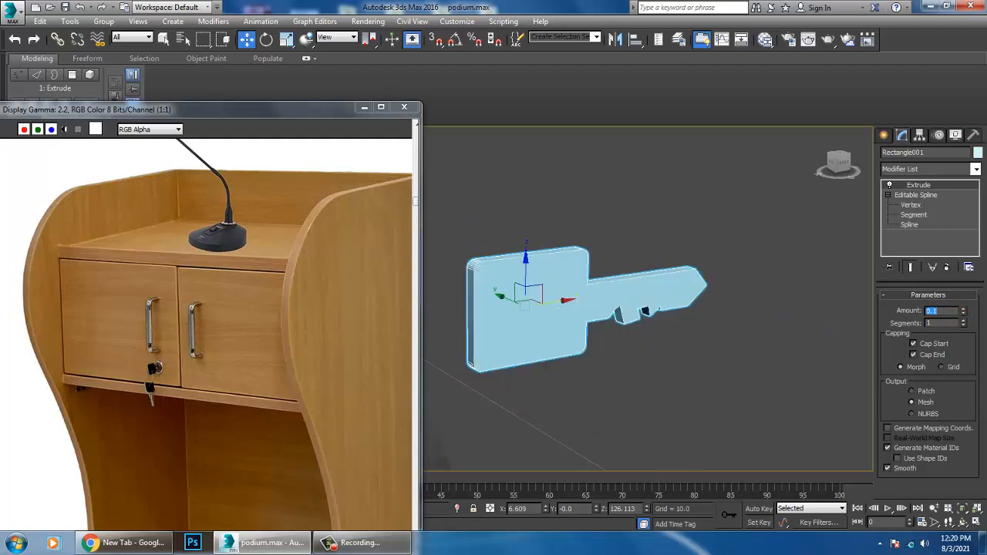
text(0.05)
key(Return)
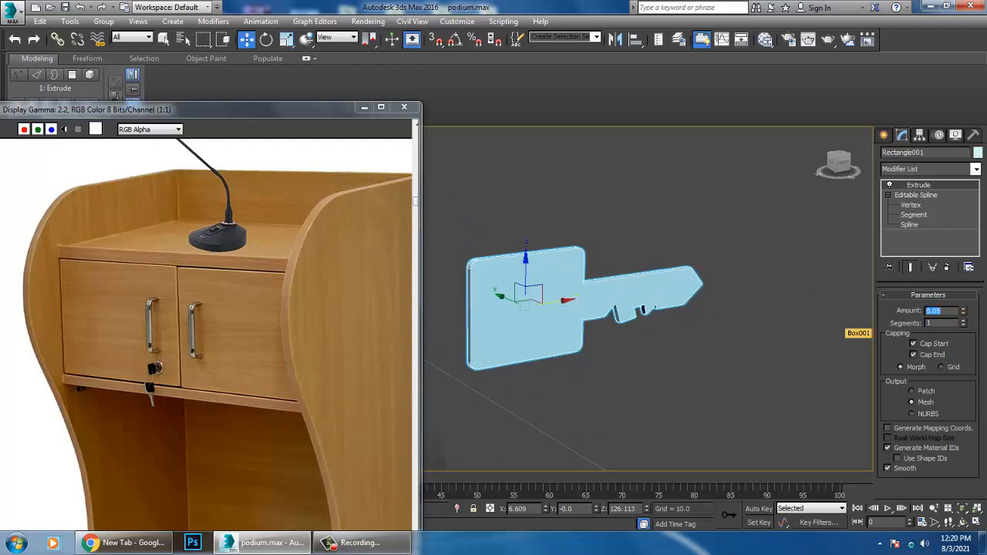
Step: Move the key to the lock at Y -7.512 and slide its blade into the keyhole at X 7.52
alt+middle_drag(582, 340, 577, 298)
scroll(599, 344, down, 4)
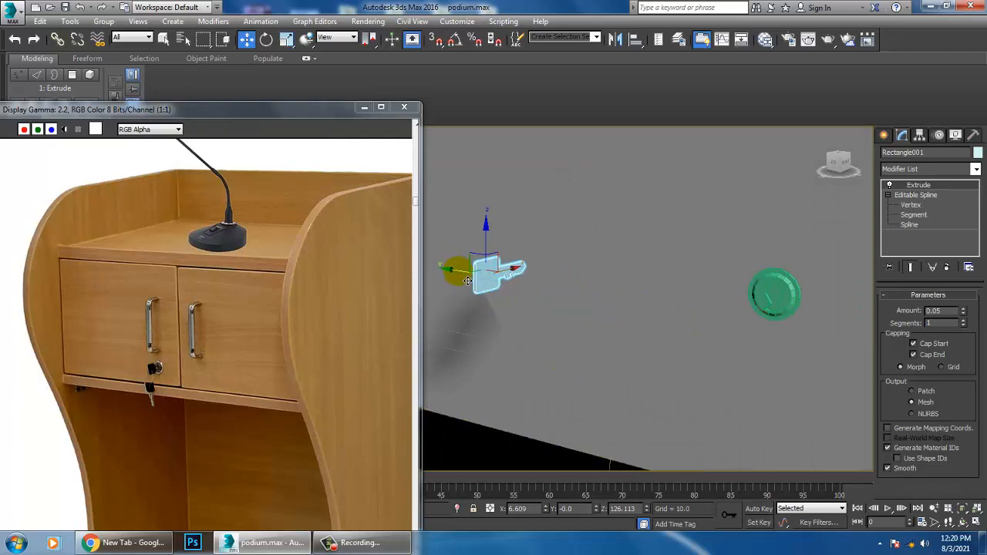
drag(680, 349, 714, 353)
alt+middle_drag(716, 353, 774, 337)
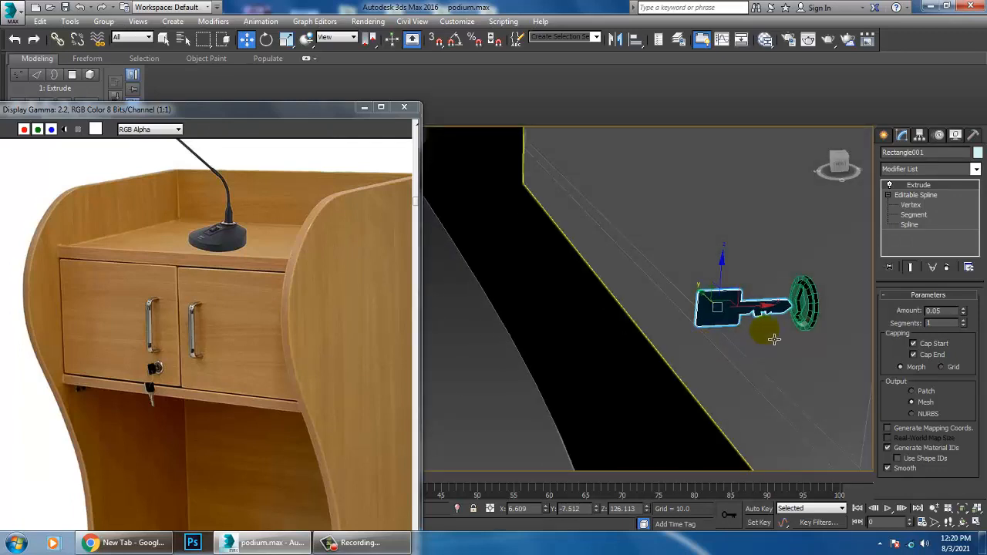
drag(766, 317, 802, 317)
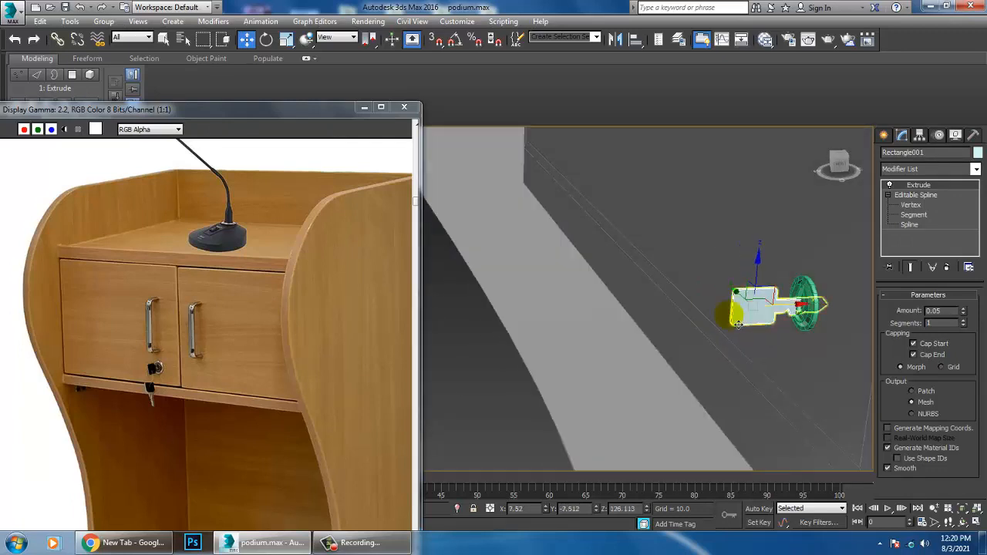
Step: Align the key with the keyhole slot by moving it to Y -7.762 and Z 126.234
alt+middle_drag(742, 323, 817, 313)
drag(747, 317, 758, 318)
alt+middle_drag(816, 340, 759, 341)
scroll(803, 322, up, 8)
scroll(795, 324, down, 1)
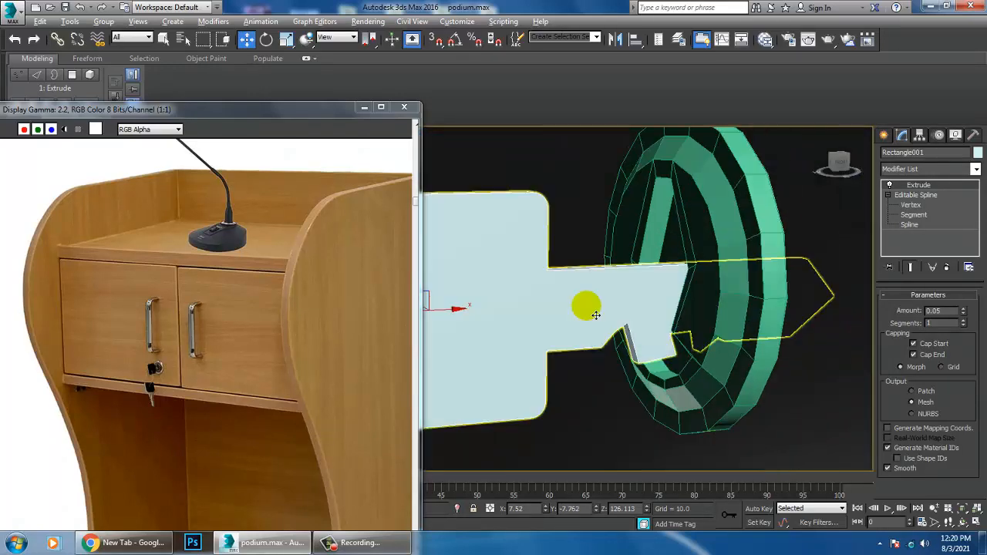
alt+middle_drag(593, 314, 641, 303)
scroll(555, 297, down, 5)
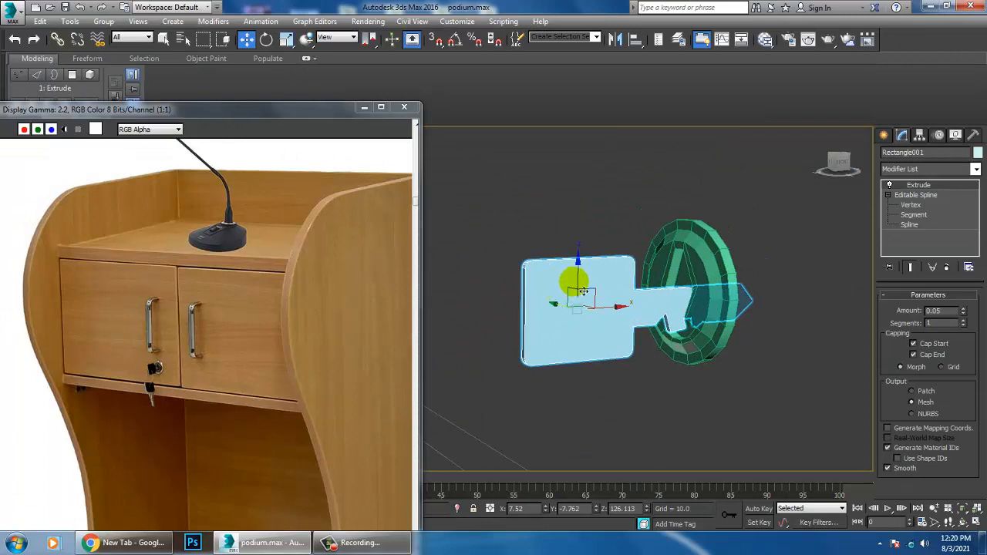
drag(587, 289, 589, 271)
scroll(589, 272, down, 7)
Step: Scale up the lock and key together and shift them into place against the left door's lower inner corner
alt+middle_drag(615, 310, 688, 339)
scroll(671, 333, down, 3)
scroll(617, 345, up, 4)
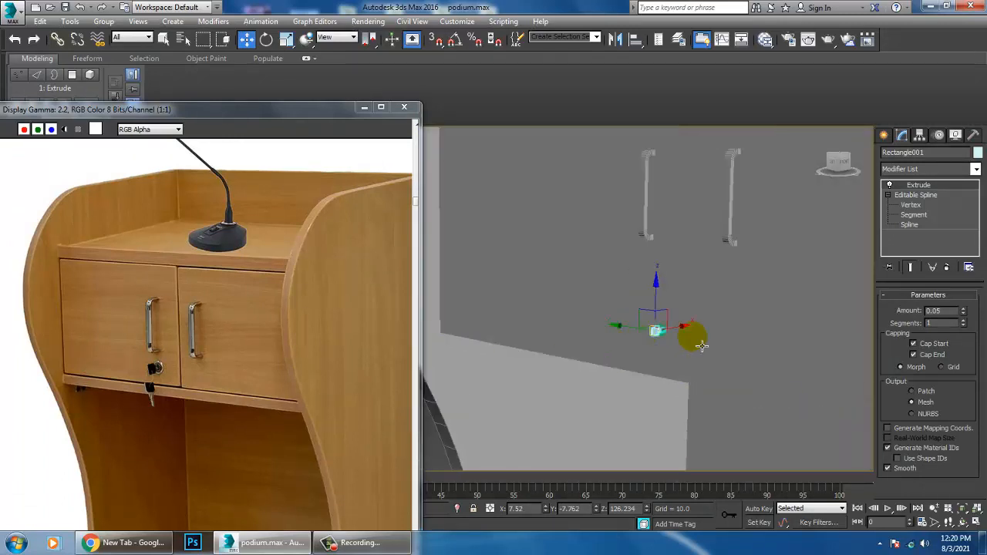
click(675, 342)
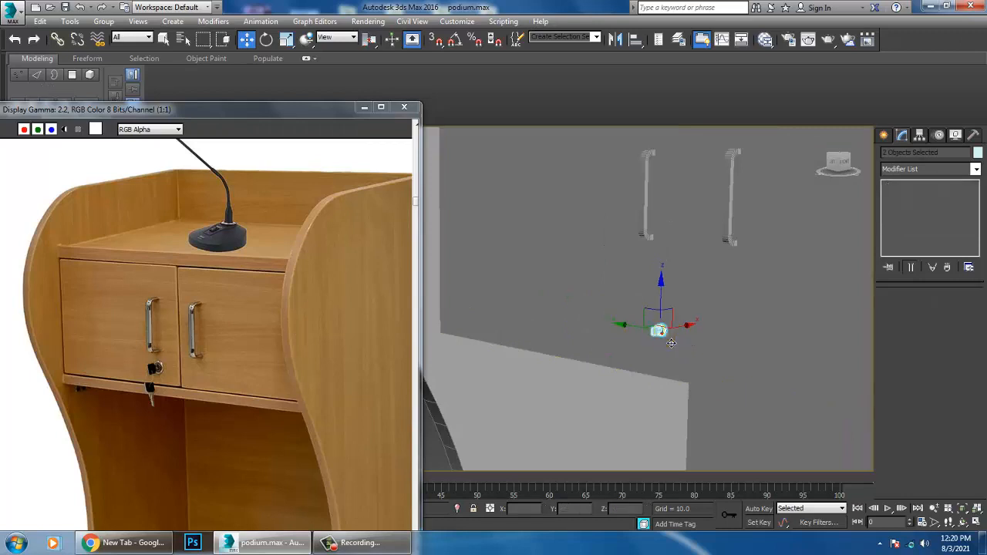
key(r)
drag(668, 336, 629, 253)
mouse_move(682, 344)
alt+middle_down()
mouse_move(663, 351)
mouse_move(671, 333)
alt+middle_up()
key(w)
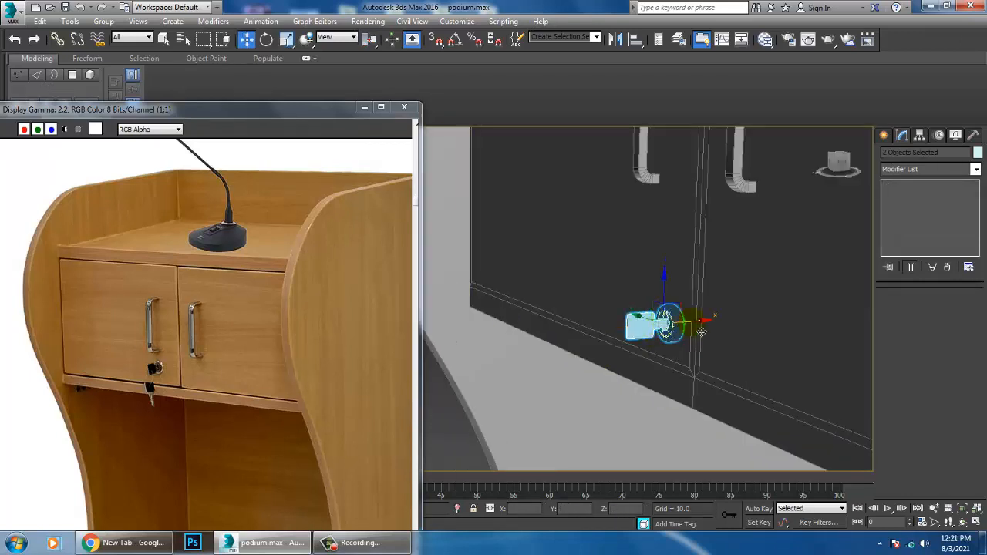
drag(702, 332, 697, 331)
alt+middle_drag(696, 333, 696, 360)
Step: Assign one uniform grey object colour to all objects in the scene
scroll(712, 338, down, 6)
key(ctrl+a)
click(978, 152)
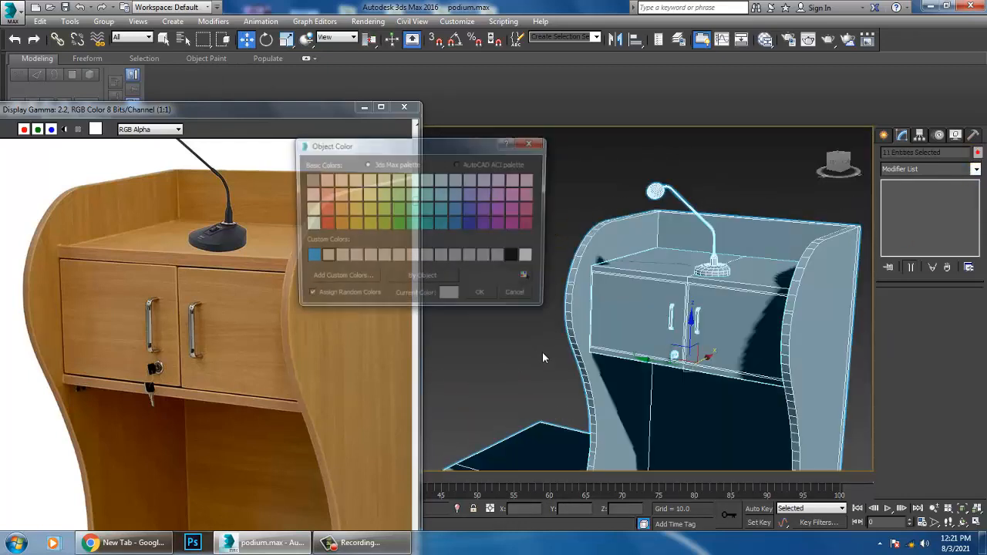
click(480, 301)
click(485, 187)
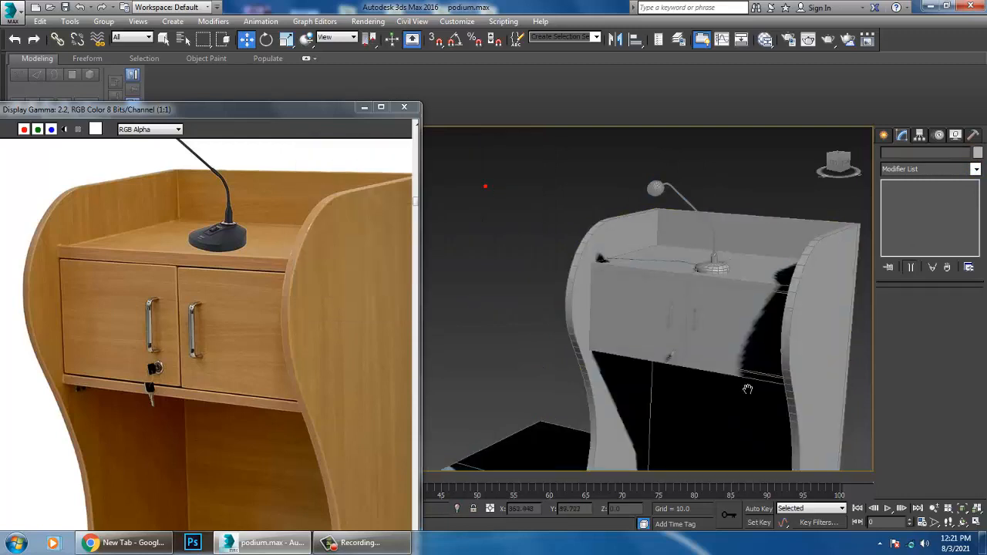
Step: Compare the podium's base with the reference photo and raise all podium parts slightly above the floor
scroll(747, 390, down, 5)
middle_drag(747, 390, 741, 312)
middle_drag(245, 434, 213, 250)
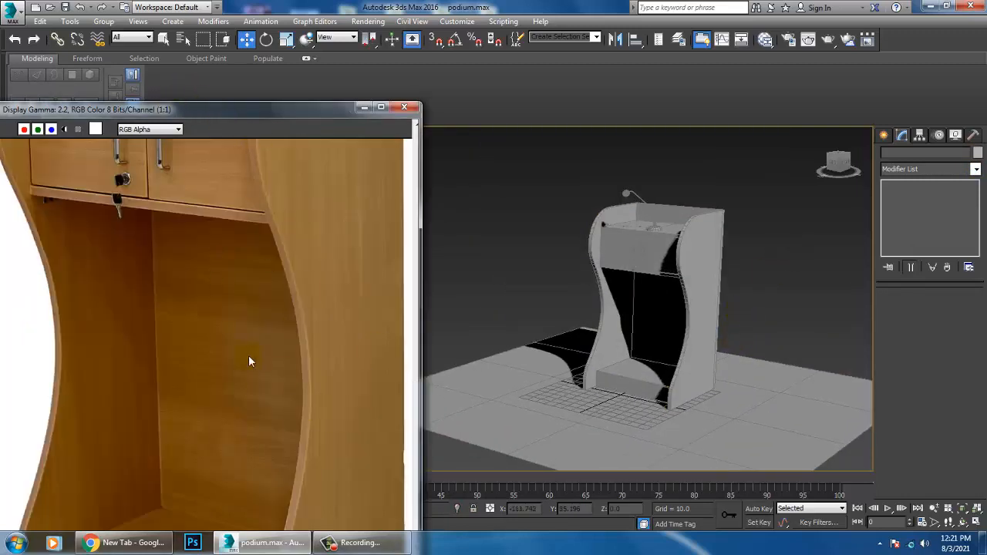
scroll(248, 362, down, 2)
scroll(222, 446, up, 1)
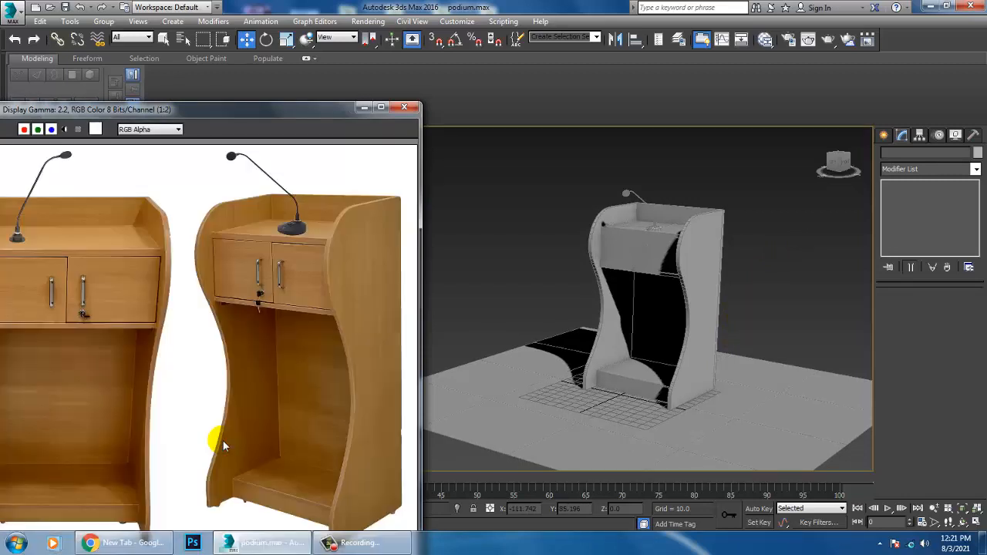
alt+middle_drag(738, 361, 723, 344)
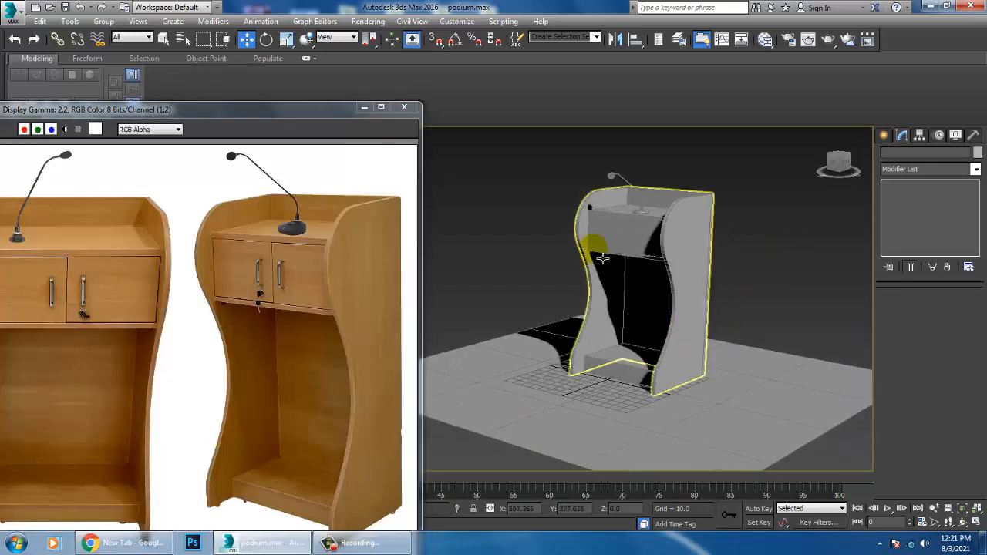
drag(652, 242, 760, 371)
alt+drag(785, 304, 885, 475)
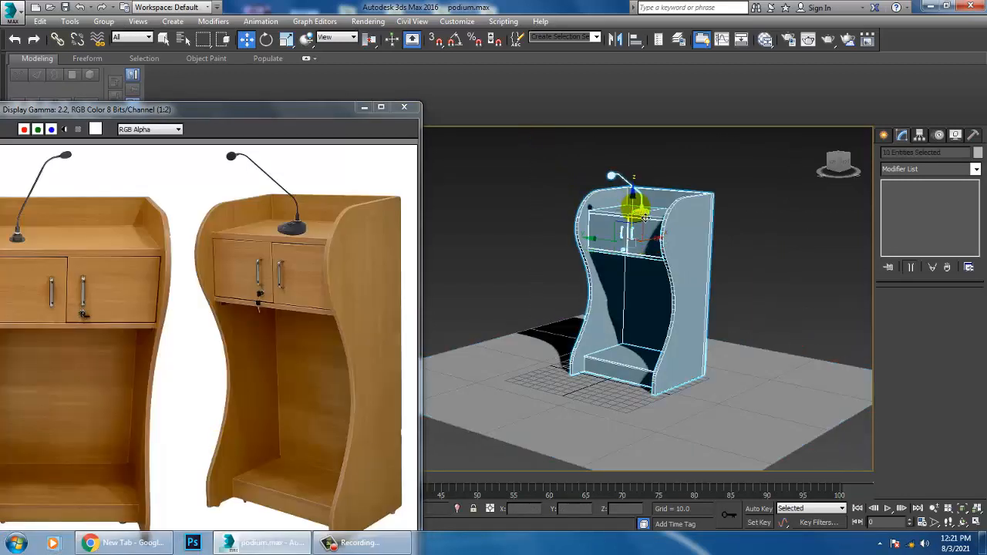
drag(642, 219, 642, 216)
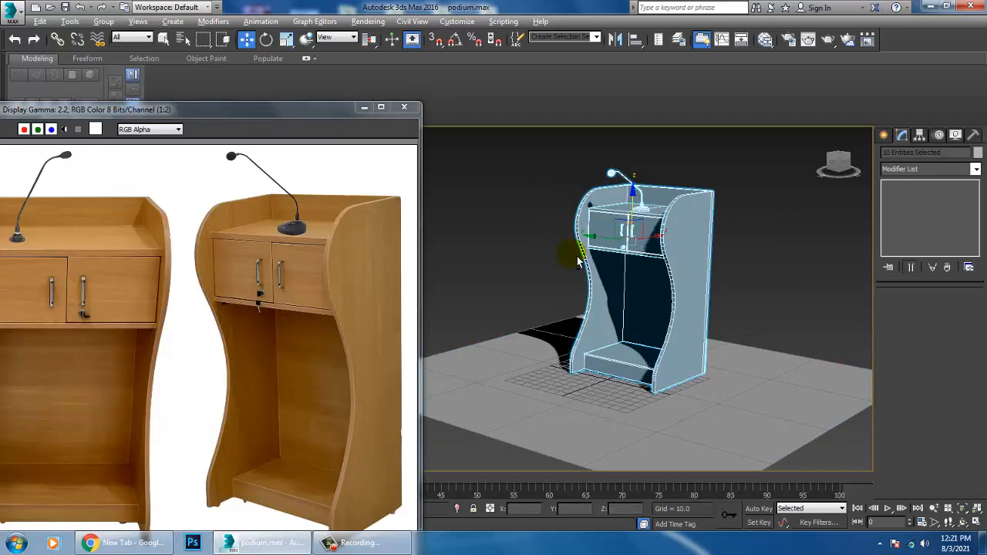
Step: Create a small cylinder foot within the side panel's thickness in the top view, at about X 16.2, Y 35
key(alt+w)
right_click(700, 240)
right_click(460, 248)
key(alt+w)
scroll(492, 251, down, 3)
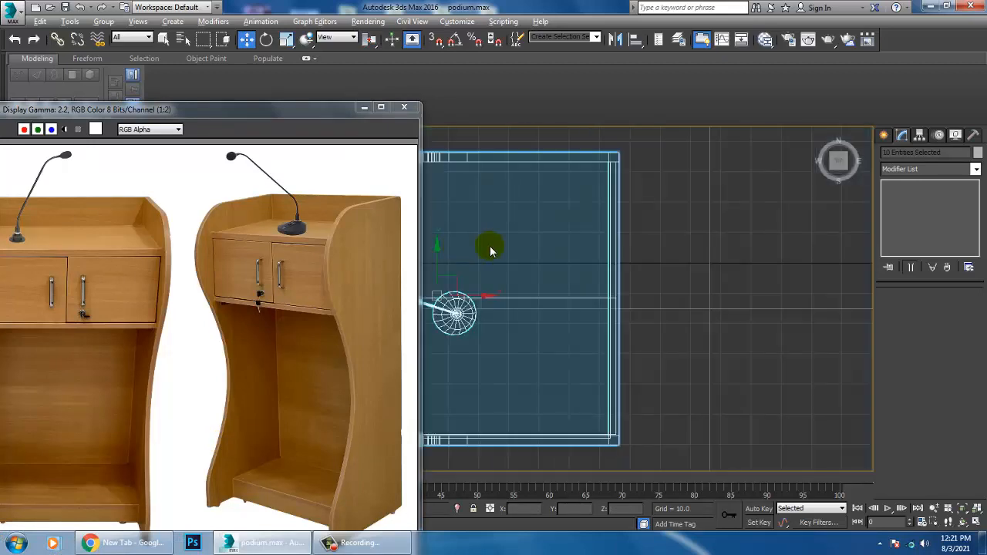
middle_drag(492, 284, 569, 248)
scroll(557, 156, up, 2)
middle_drag(557, 157, 682, 288)
scroll(685, 286, up, 2)
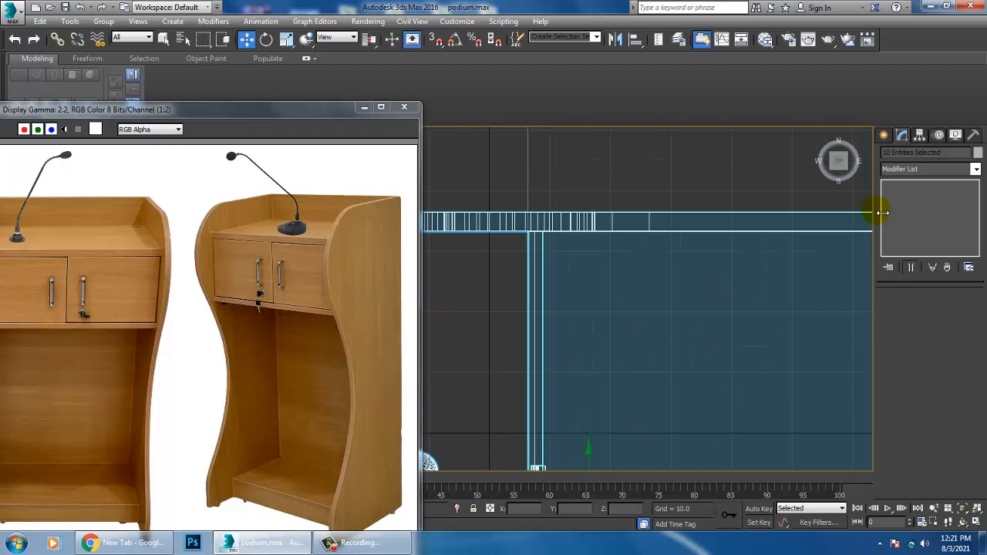
click(885, 137)
click(888, 154)
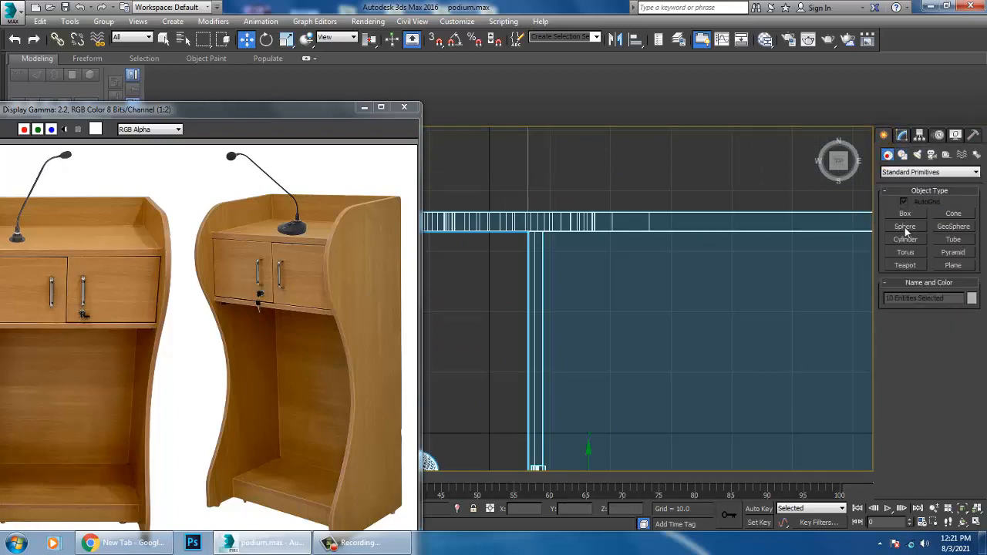
click(906, 240)
middle_drag(524, 252, 558, 265)
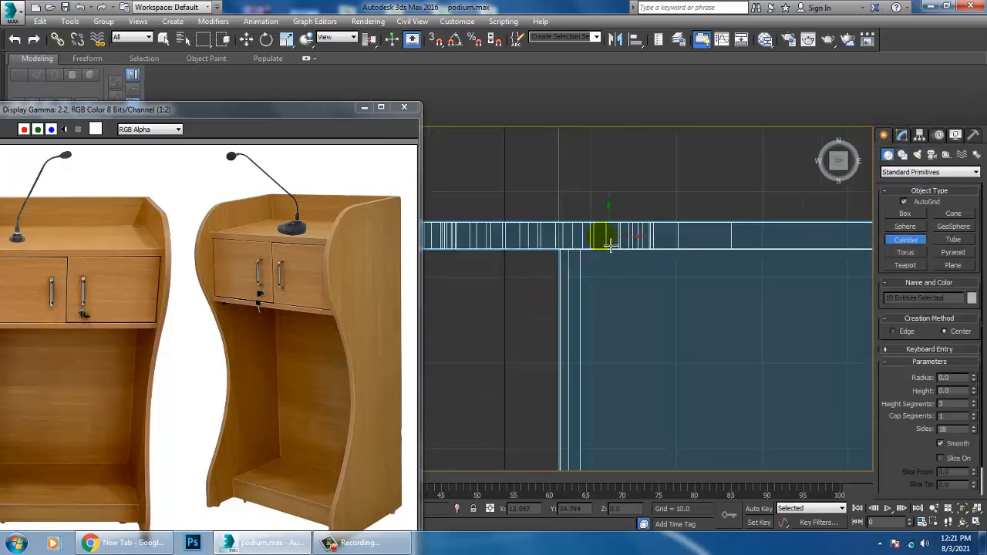
drag(643, 202, 669, 212)
key(w)
Step: Scale the cylinder foot's height and lower it to Z -0.687 beneath the side panel
key(alt+w)
right_click(774, 451)
key(z)
key(alt+w)
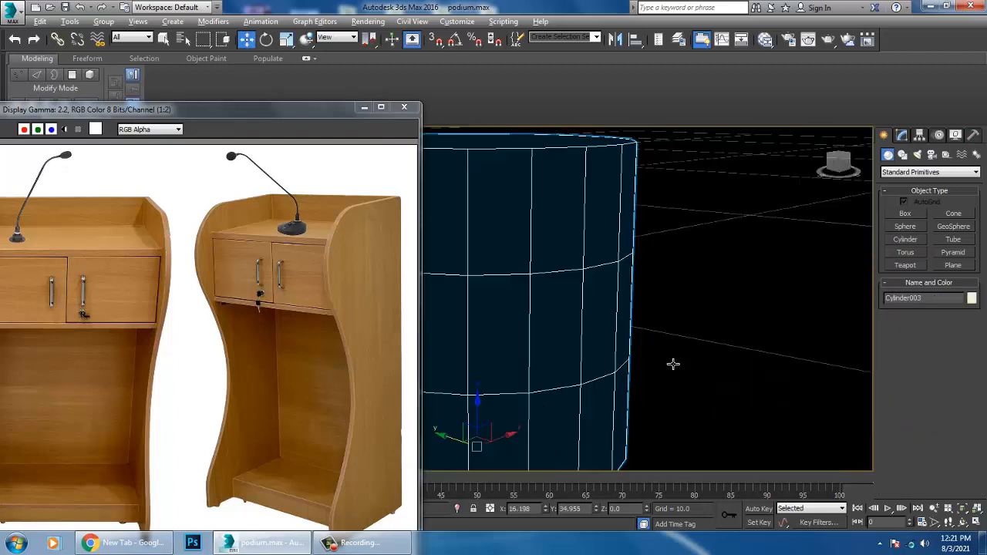
scroll(704, 363, down, 5)
alt+middle_drag(676, 368, 740, 352)
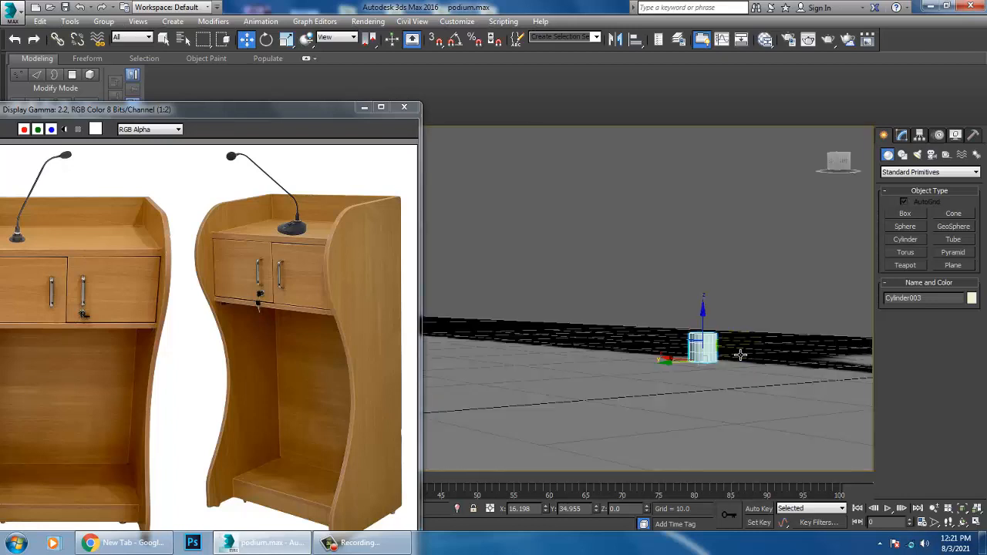
key(r)
drag(709, 301, 708, 300)
key(w)
alt+middle_drag(703, 333, 706, 336)
mouse_move(707, 333)
mouse_down()
mouse_move(713, 293)
mouse_move(722, 339)
mouse_up()
key(r)
key(w)
scroll(723, 346, down, 4)
mouse_move(722, 346)
alt+middle_down()
mouse_move(761, 353)
mouse_move(741, 346)
mouse_move(749, 331)
mouse_move(655, 331)
mouse_move(723, 345)
alt+middle_up()
scroll(723, 344, down, 5)
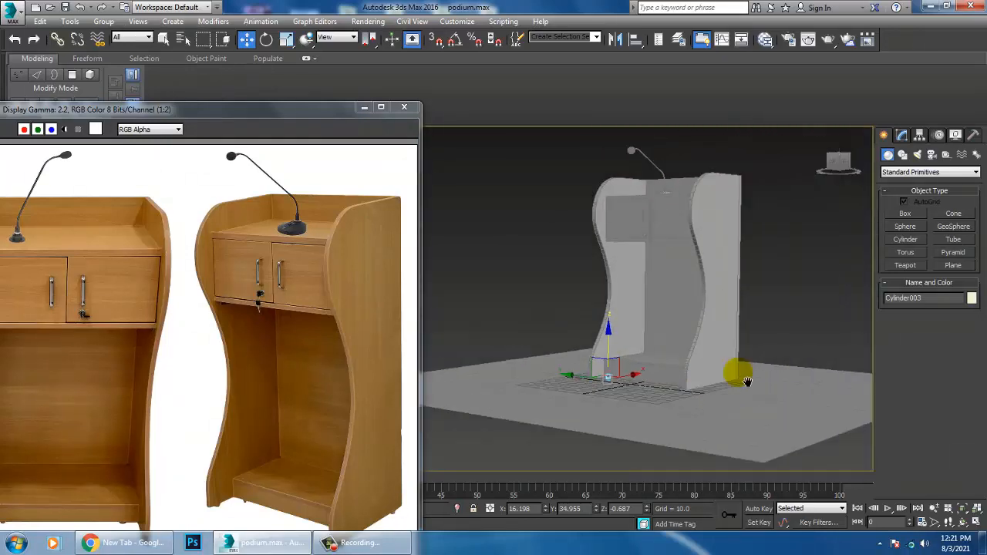
Step: Select all podium parts except the foot and floor and fine-tune their height above the floor
drag(545, 132, 866, 465)
scroll(601, 384, up, 5)
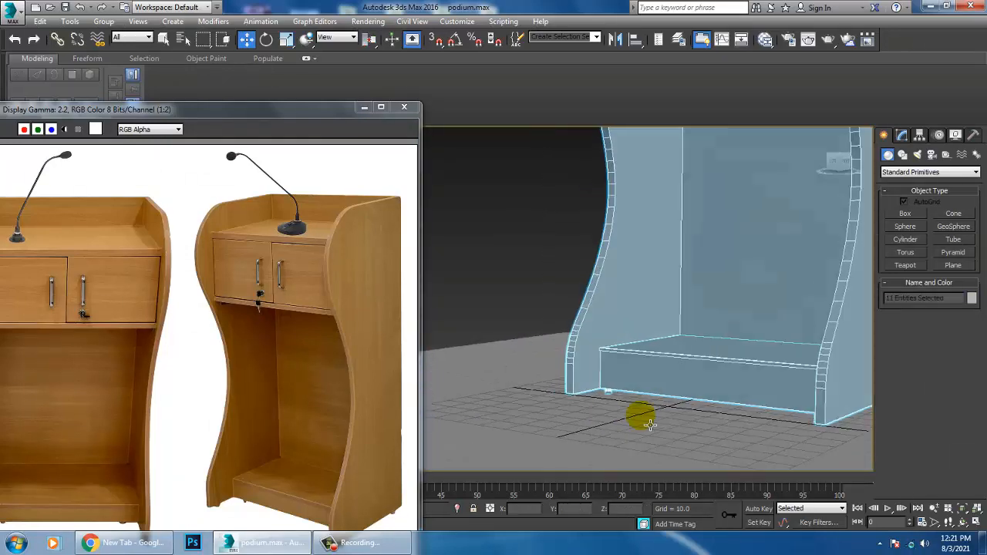
alt+middle_drag(640, 416, 678, 342)
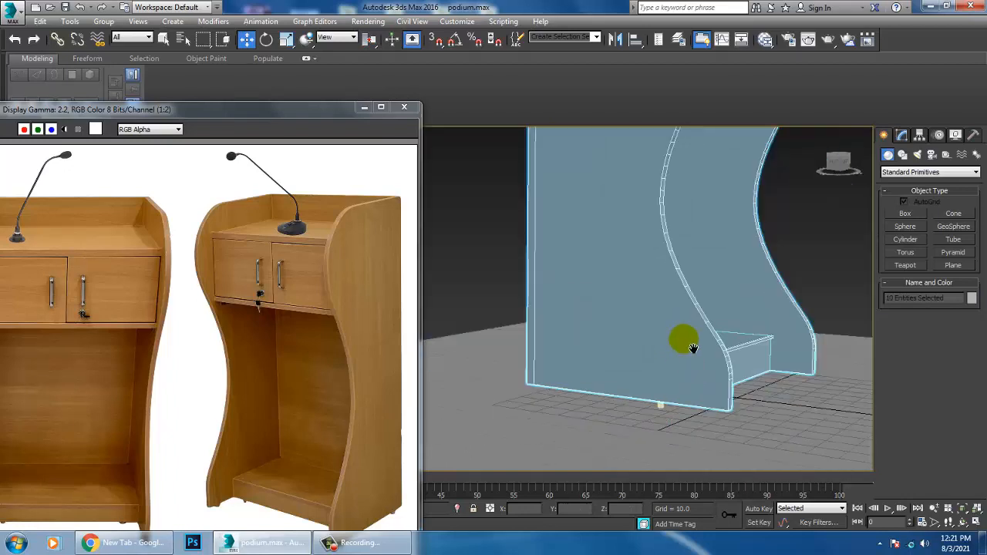
scroll(691, 347, down, 5)
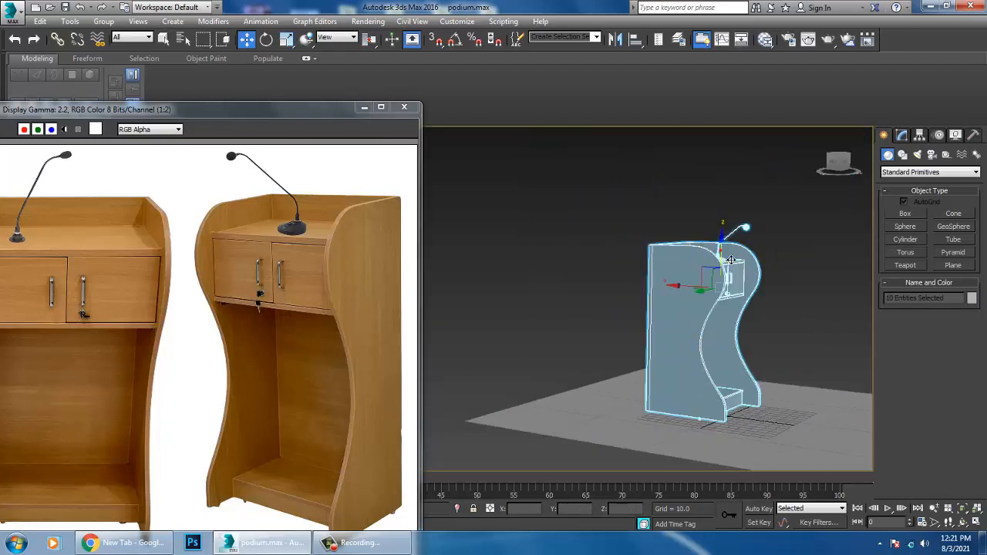
drag(731, 260, 730, 261)
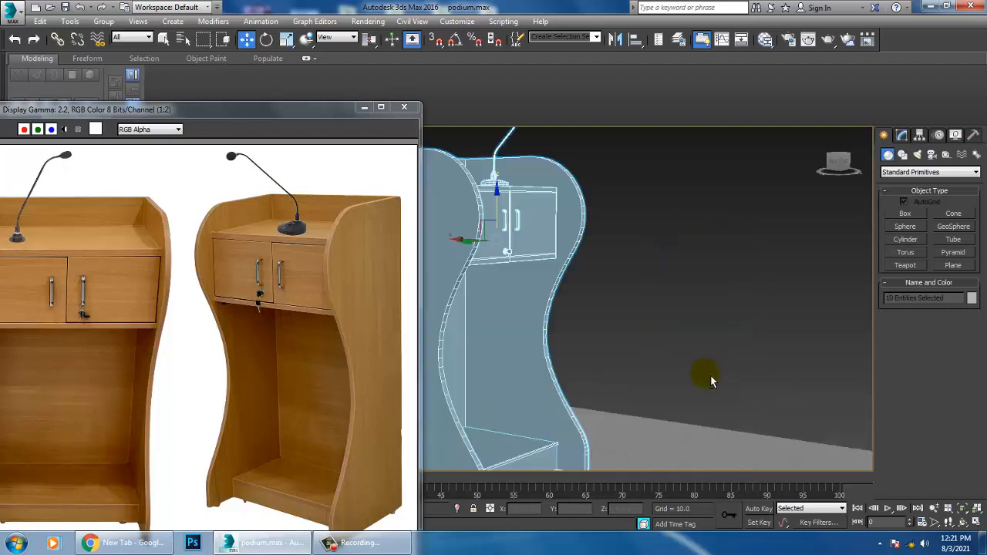
Step: Move the cylinder foot along the side panel to its front end at X -7.531
alt+middle_drag(711, 381, 752, 370)
middle_drag(752, 370, 705, 256)
scroll(617, 334, up, 3)
alt+middle_drag(616, 334, 626, 307)
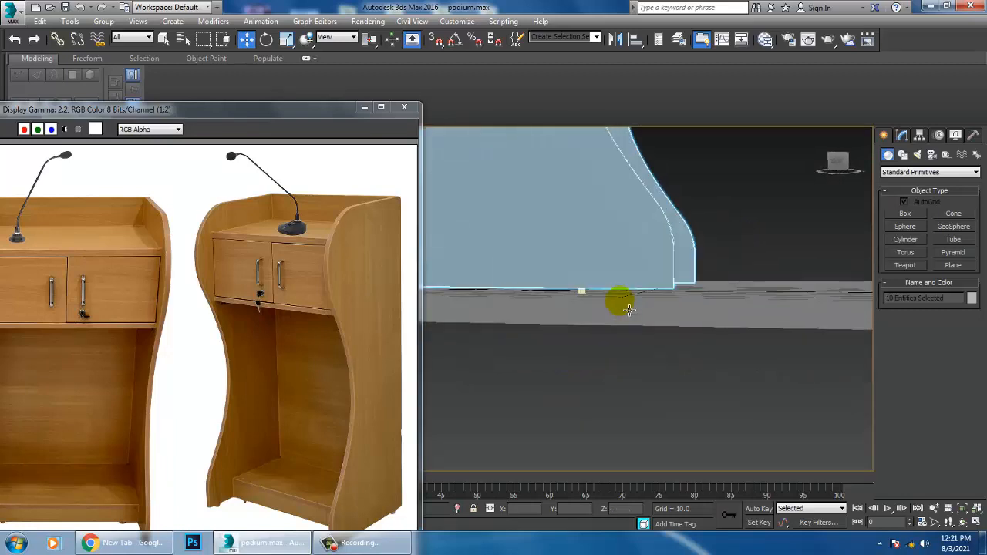
click(586, 300)
key(alt+q)
drag(579, 296, 810, 293)
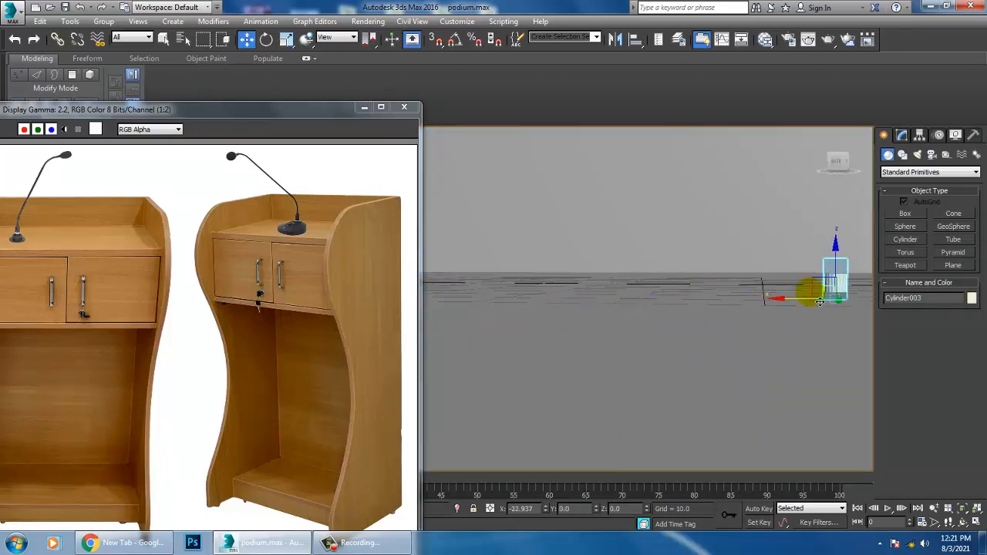
scroll(808, 294, down, 3)
alt+middle_drag(807, 293, 785, 377)
Step: Clone the foot along the side panel as two copies and move the farthest one to the rear corner
mouse_move(785, 369)
mouse_down()
mouse_move(656, 367)
mouse_move(607, 333)
mouse_up()
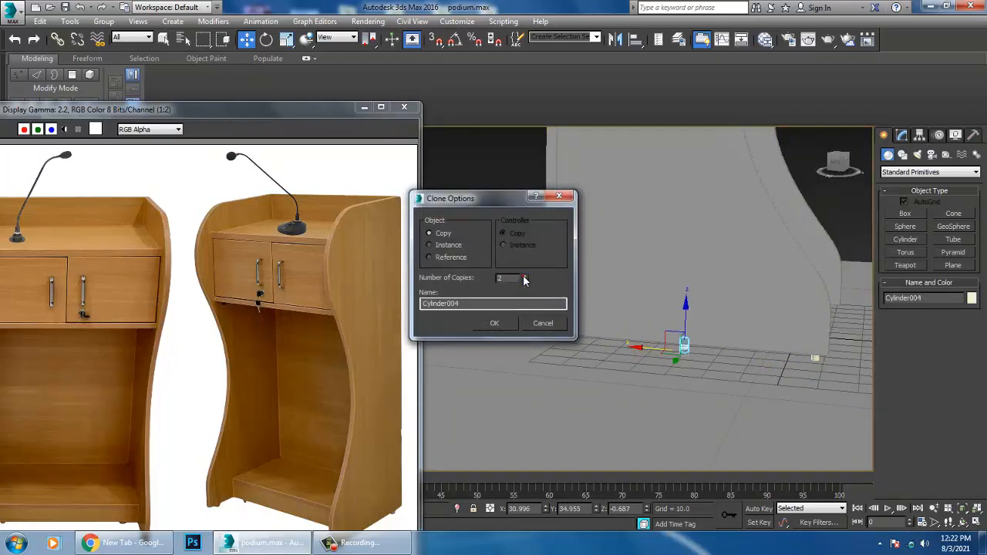
click(488, 330)
alt+middle_drag(546, 345, 596, 341)
drag(540, 352, 514, 342)
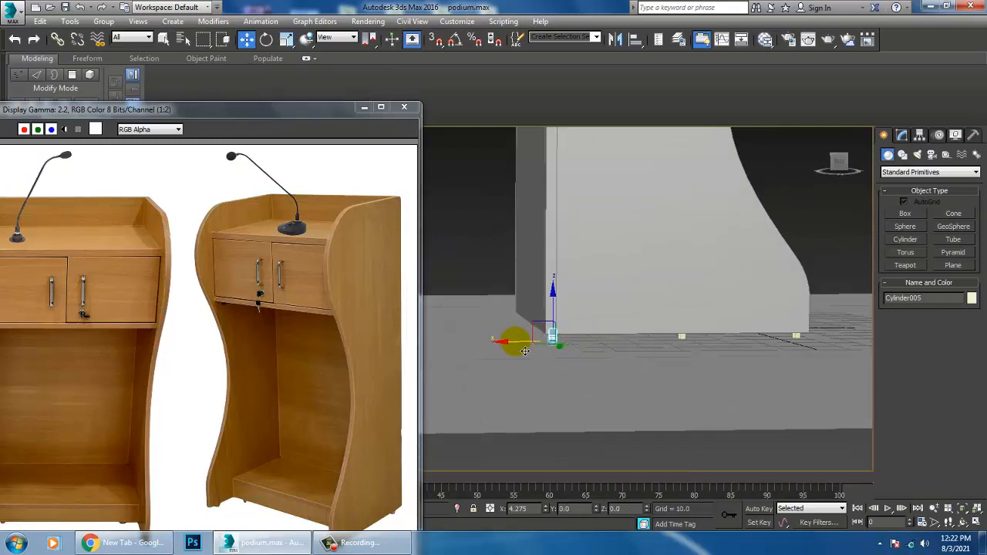
Step: Clone the three feet in the top view as one set of copies under the opposite side panel
ctrl+click(690, 345)
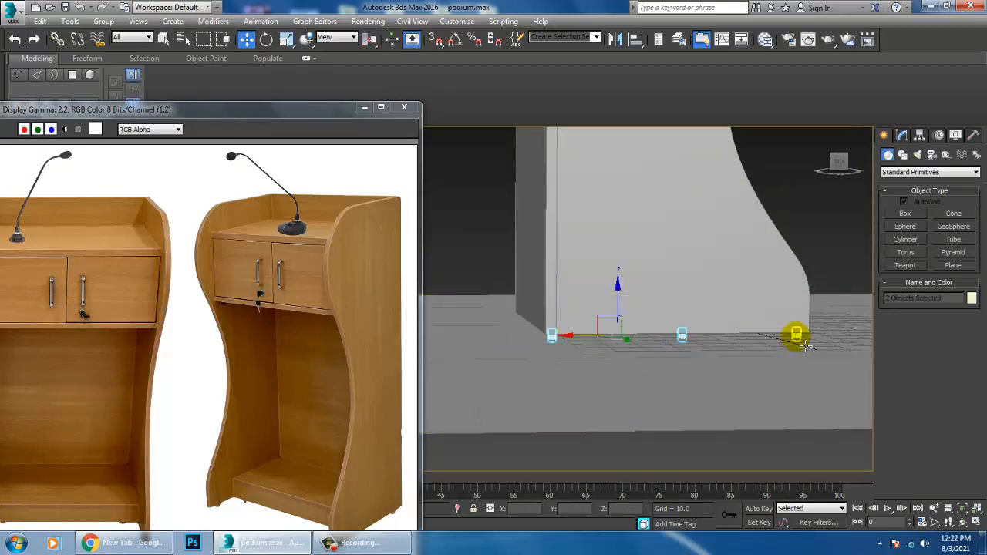
click(793, 348)
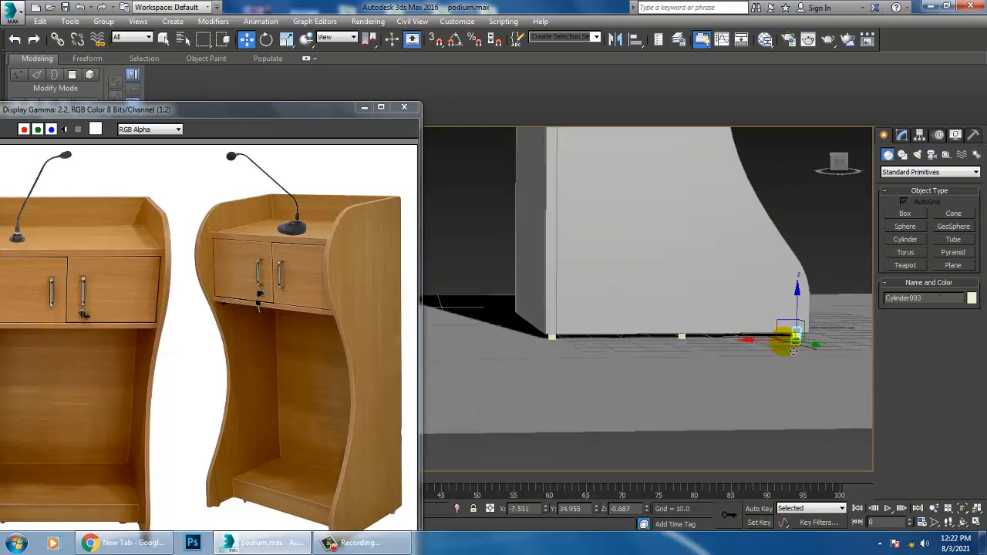
ctrl+click(682, 337)
ctrl+click(552, 336)
key(alt+w)
right_click(445, 230)
key(alt+w)
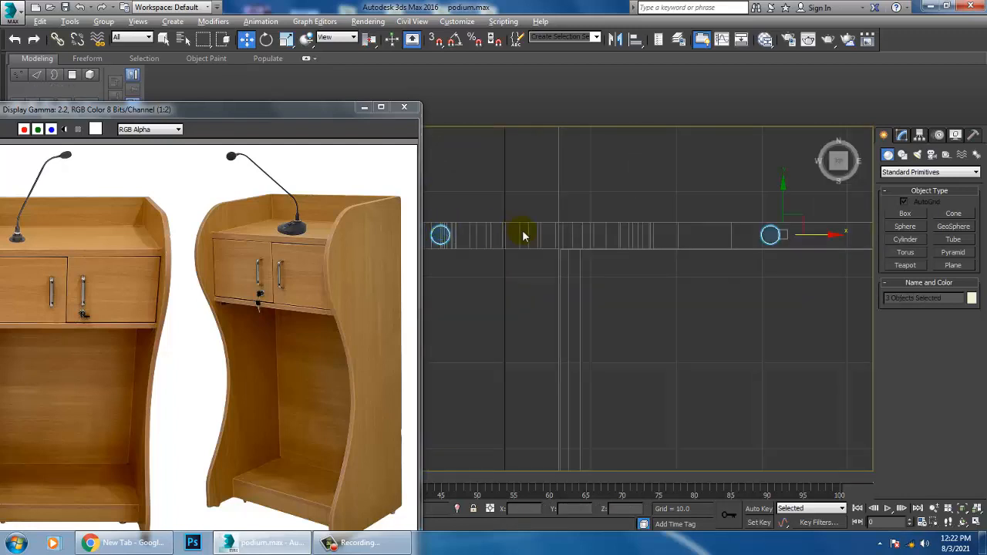
middle_drag(856, 231, 584, 293)
scroll(583, 290, down, 2)
scroll(556, 368, down, 2)
middle_drag(555, 368, 672, 232)
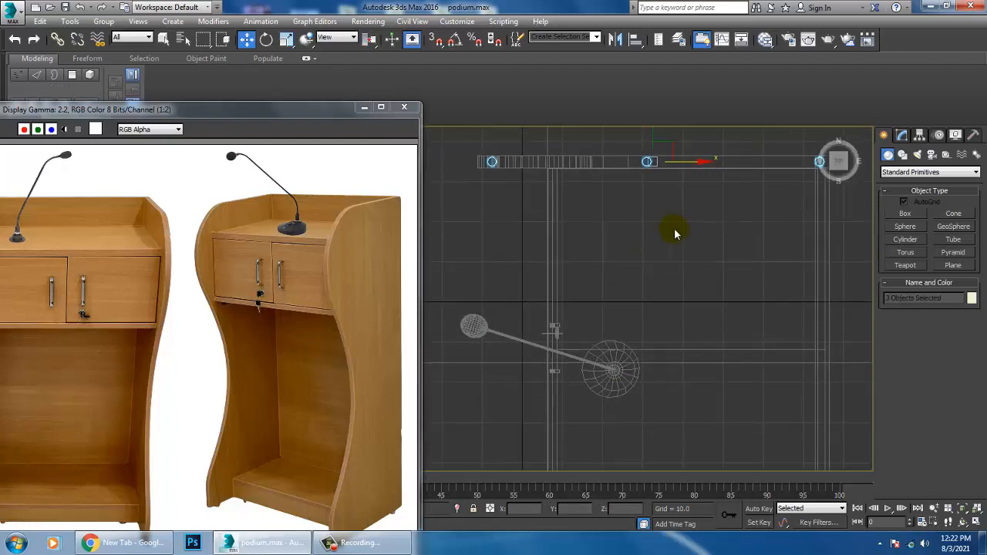
scroll(676, 240, down, 2)
drag(668, 165, 695, 347)
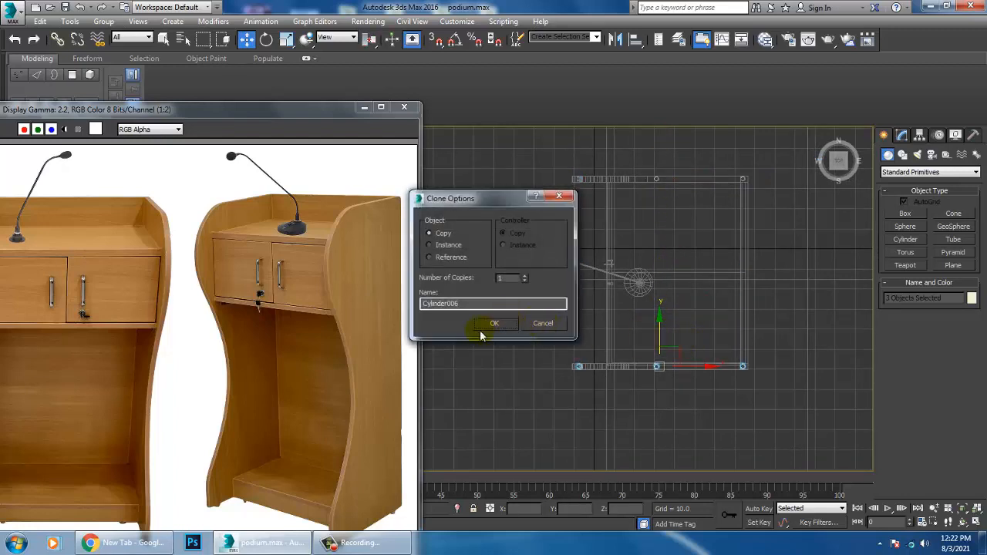
click(509, 328)
Step: Select the podium's side-panel body, door section and base together in the perspective view
key(alt+w)
right_click(688, 361)
key(alt+w)
mouse_move(765, 375)
alt+middle_down()
mouse_move(649, 387)
mouse_move(679, 364)
alt+middle_up()
middle_drag(614, 251, 738, 387)
scroll(747, 380, down, 3)
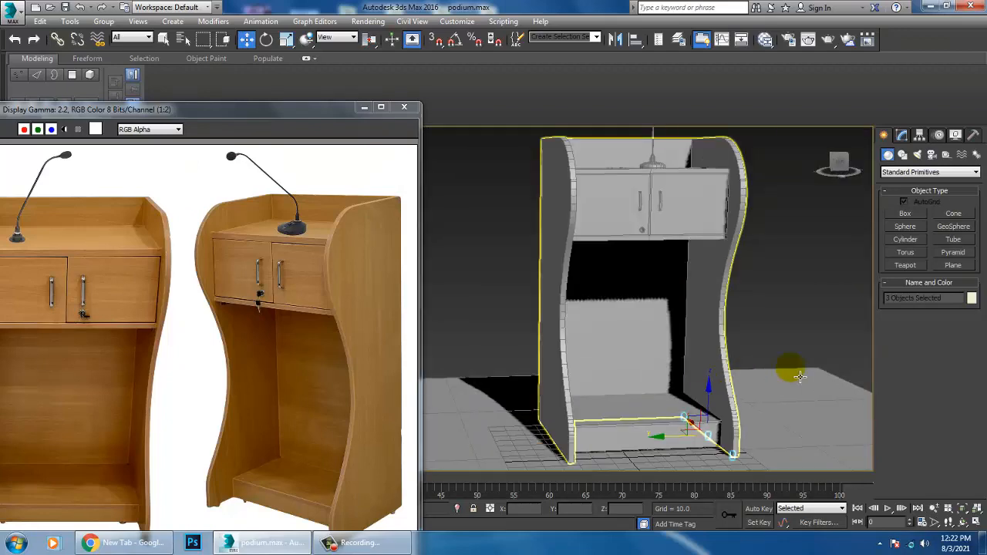
alt+middle_drag(797, 375, 695, 359)
middle_drag(739, 292, 774, 312)
click(713, 268)
ctrl+click(648, 246)
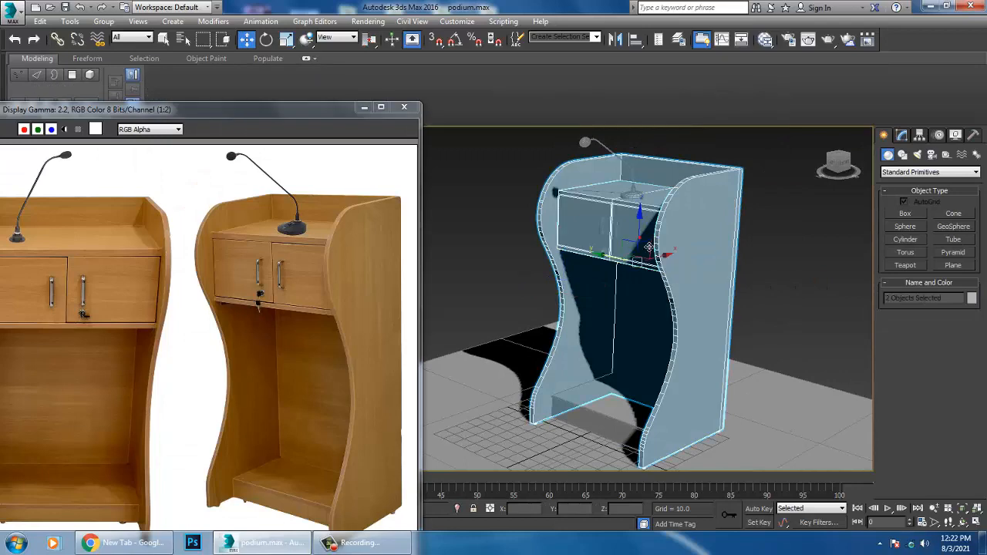
ctrl+click(616, 416)
alt+middle_drag(623, 423, 734, 378)
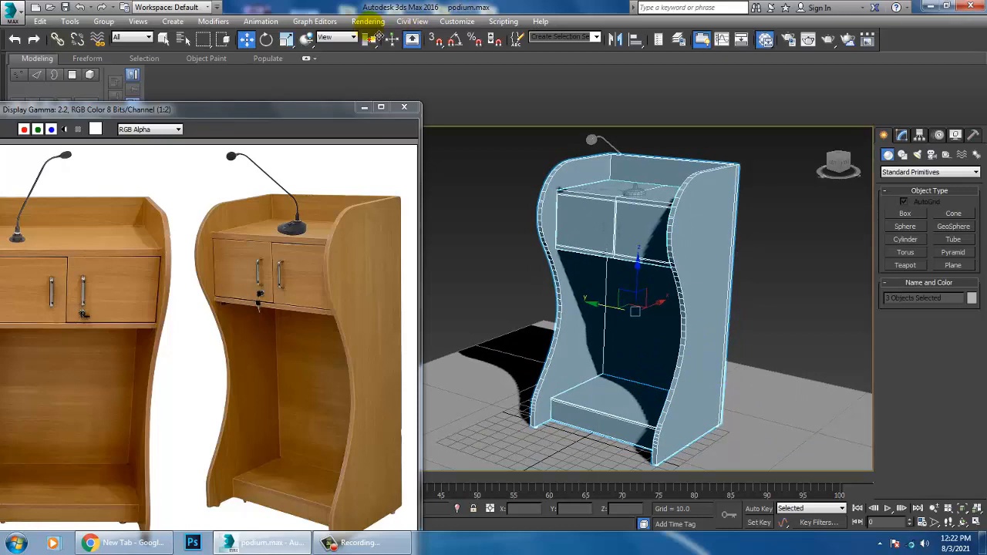
Step: Set the production renderer to V-Ray Adv 3.30.05 and enable Force 2-Sided in the render options
key(m)
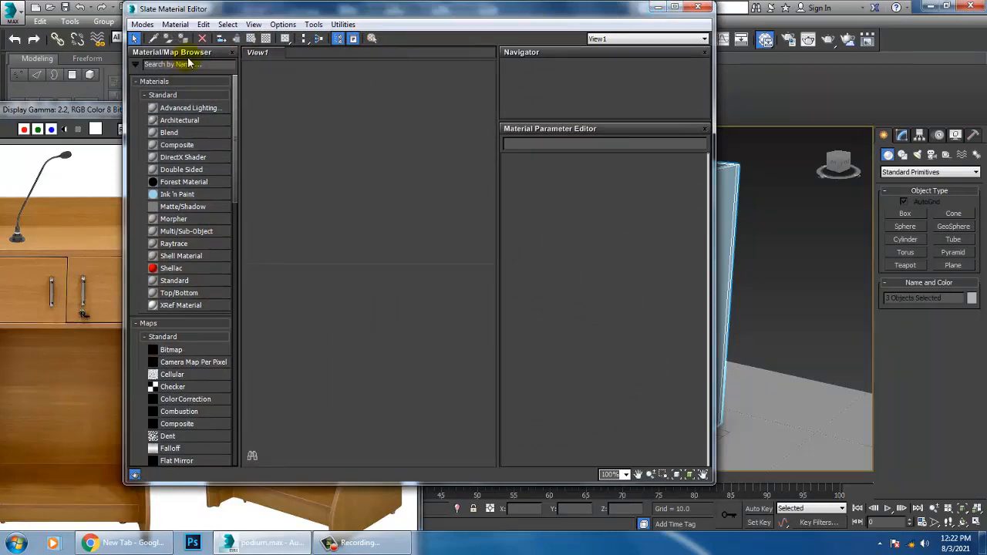
click(698, 8)
click(368, 21)
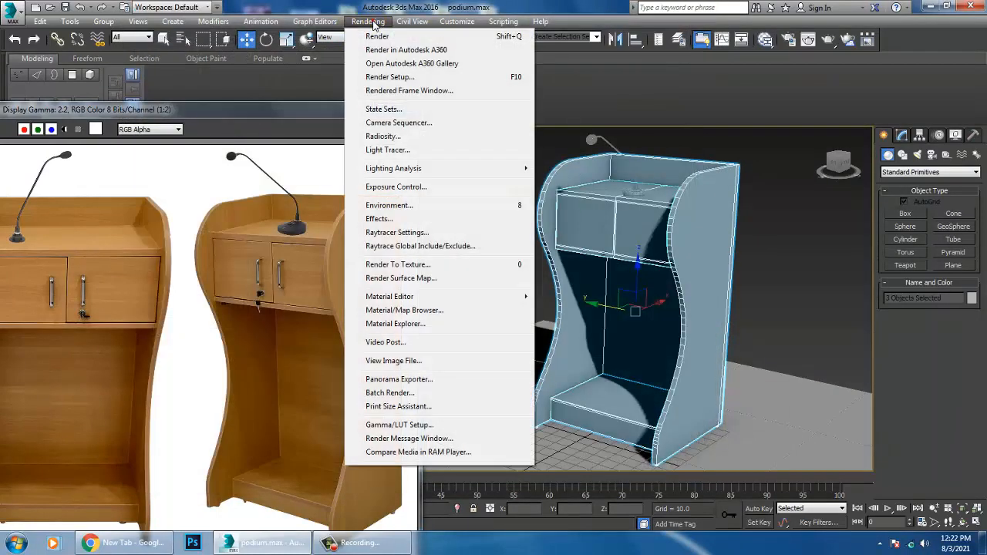
click(405, 75)
click(769, 159)
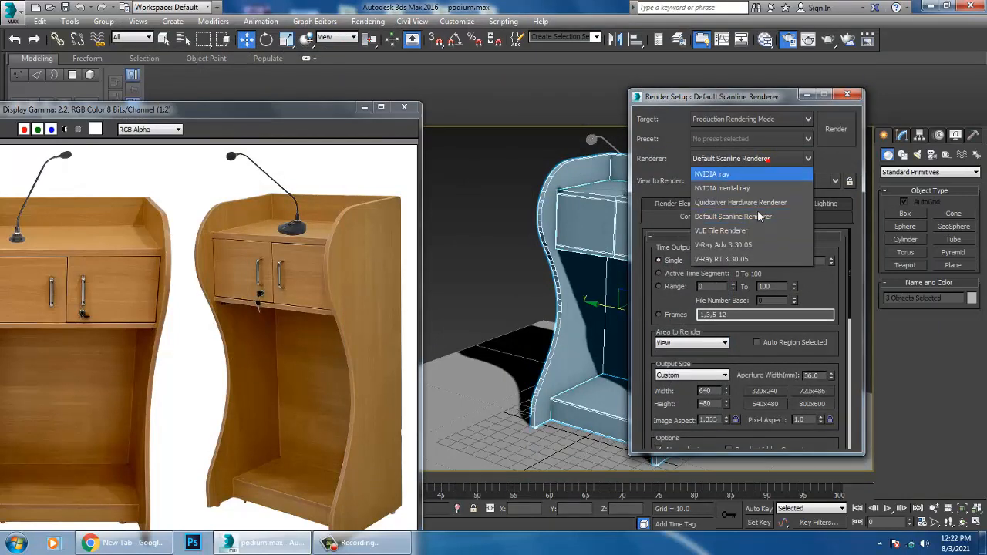
click(754, 245)
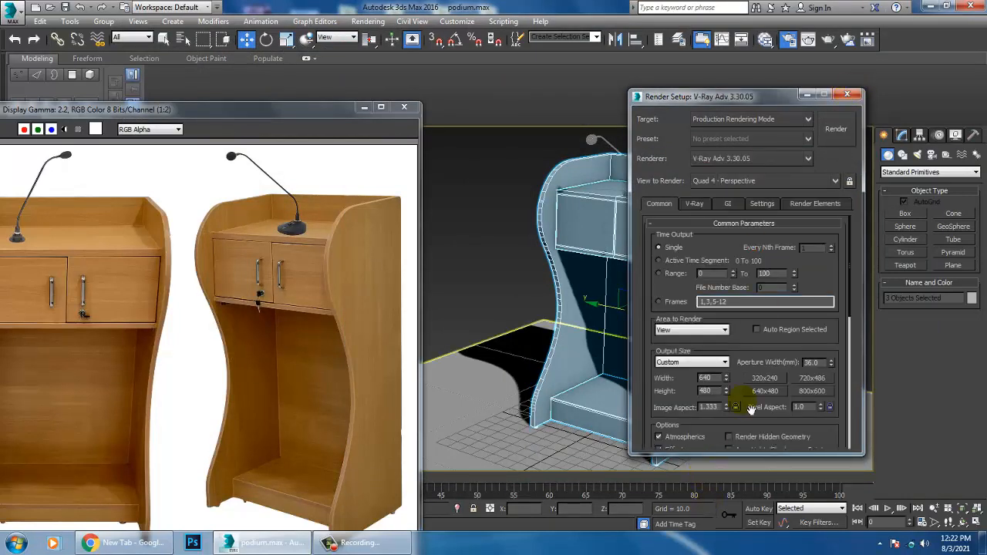
scroll(745, 351, down, 3)
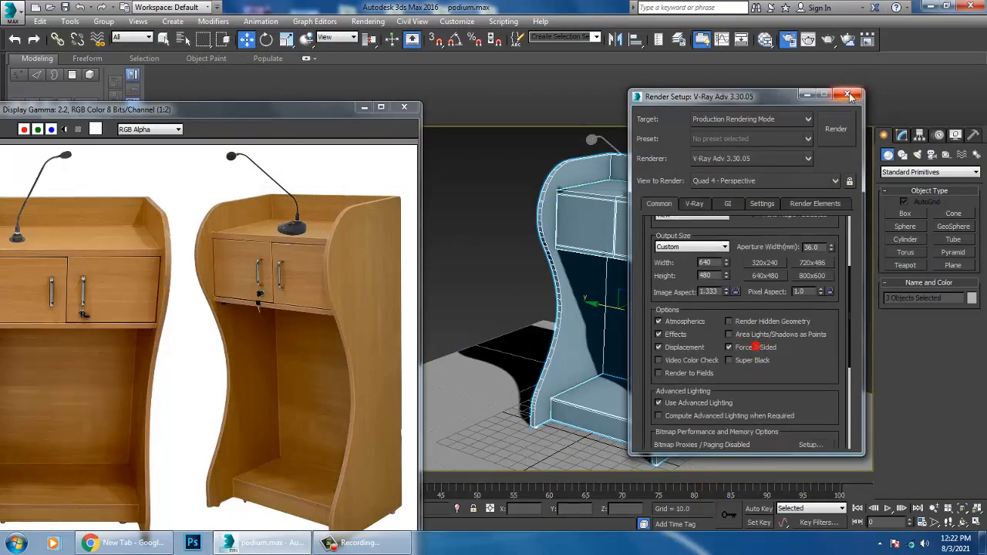
click(848, 96)
Step: Create a VRayMtl material and add a Bitmap map to its diffuse channel
key(m)
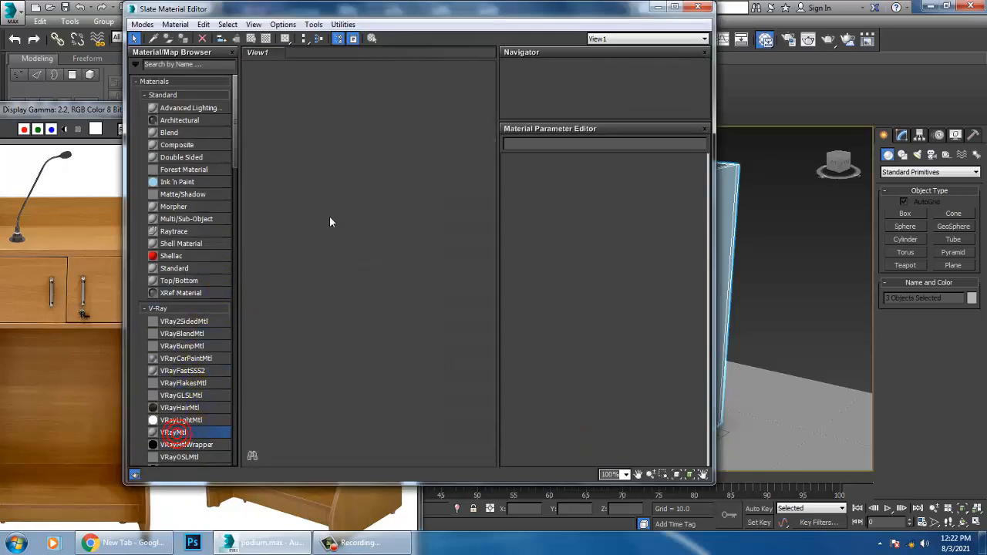
drag(330, 223, 330, 222)
click(592, 174)
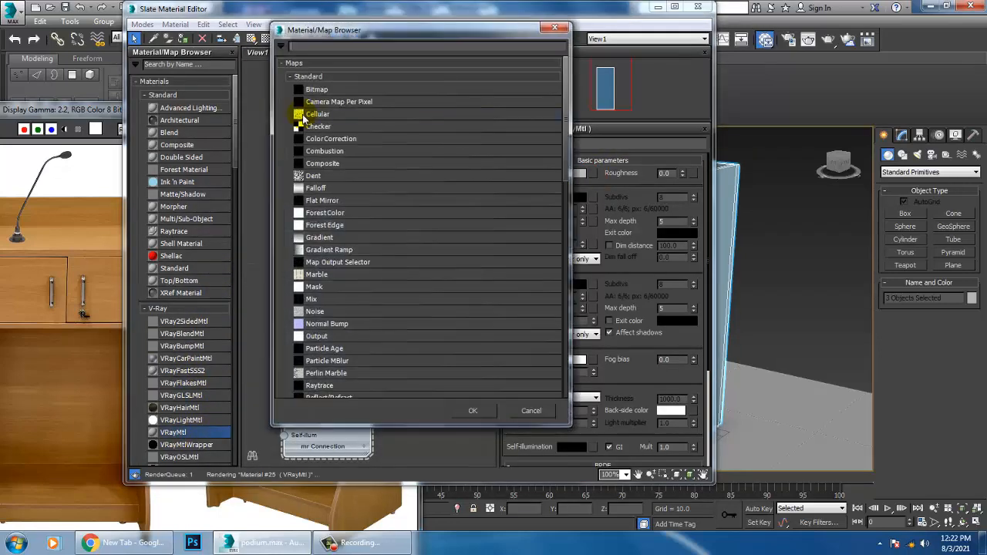
double_click(318, 89)
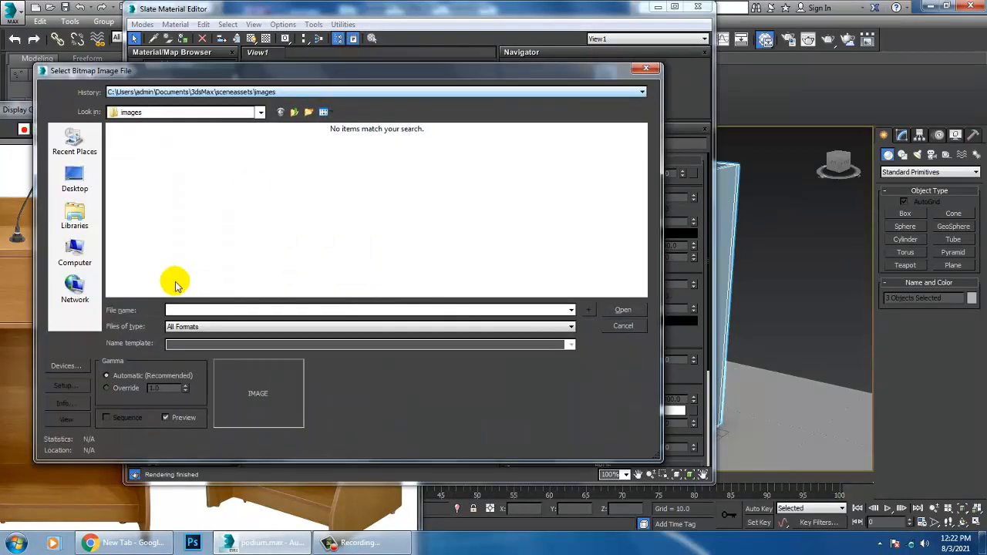
Step: Browse for the bitmap image to the texturess folder inside D:\July 2021\Interior stairs
click(81, 254)
double_click(353, 153)
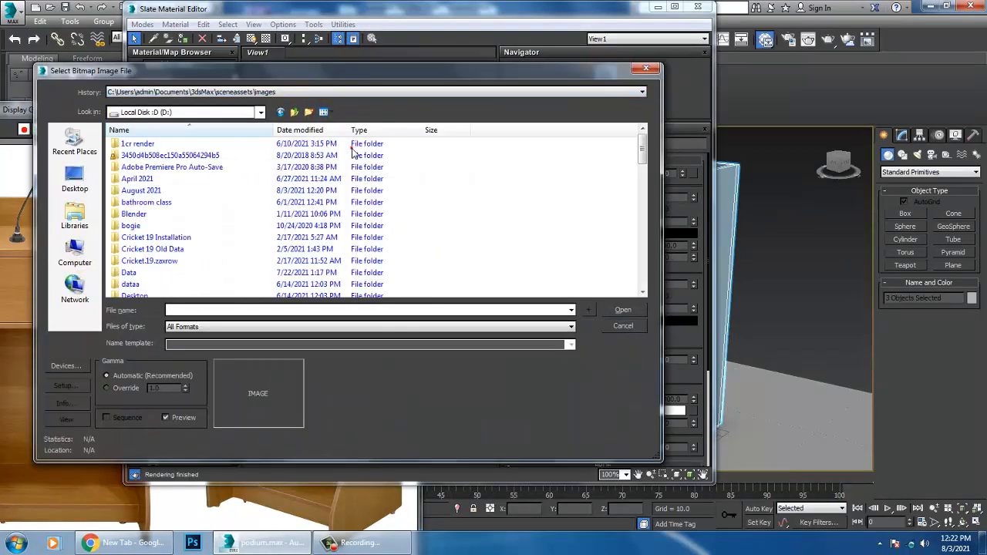
scroll(172, 186, down, 7)
double_click(139, 139)
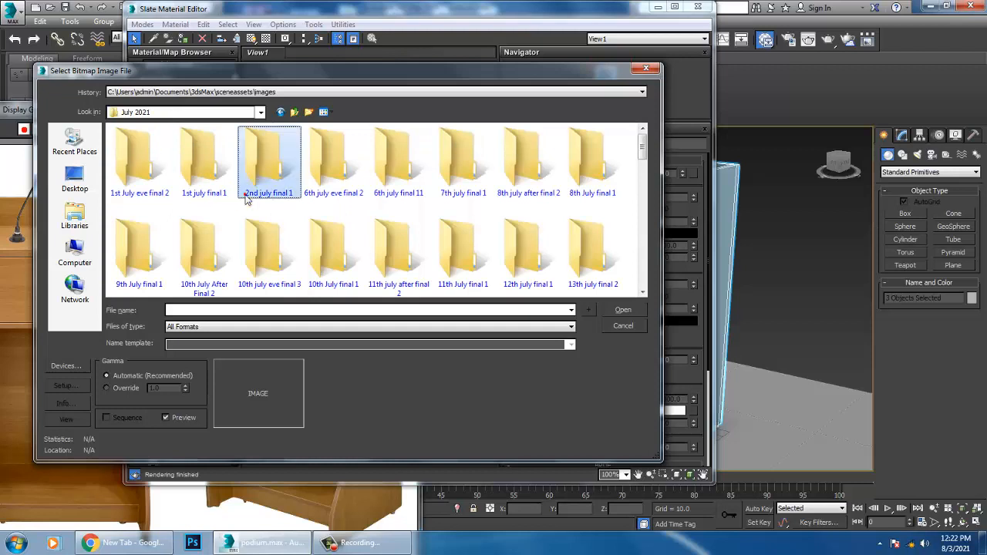
scroll(271, 158, down, 5)
double_click(594, 160)
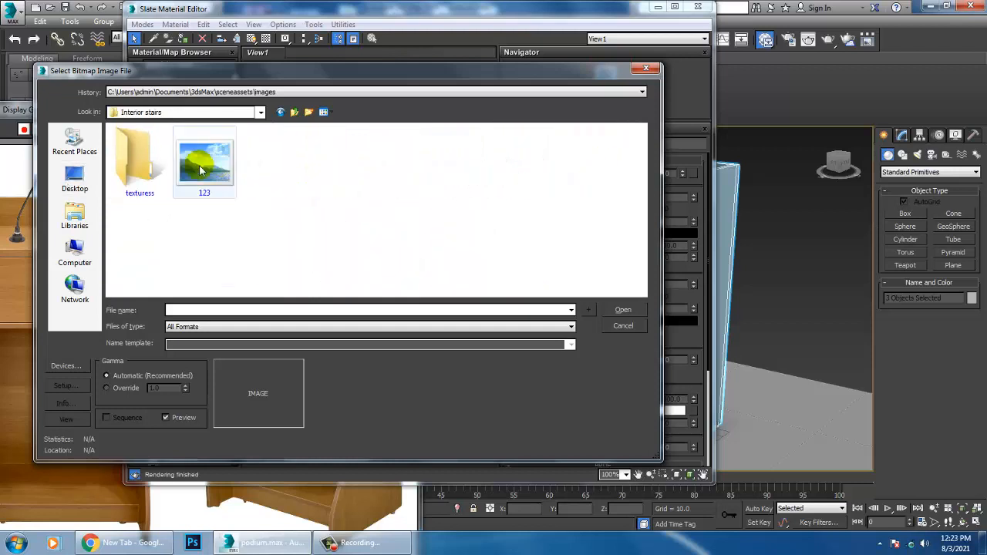
double_click(138, 162)
click(140, 162)
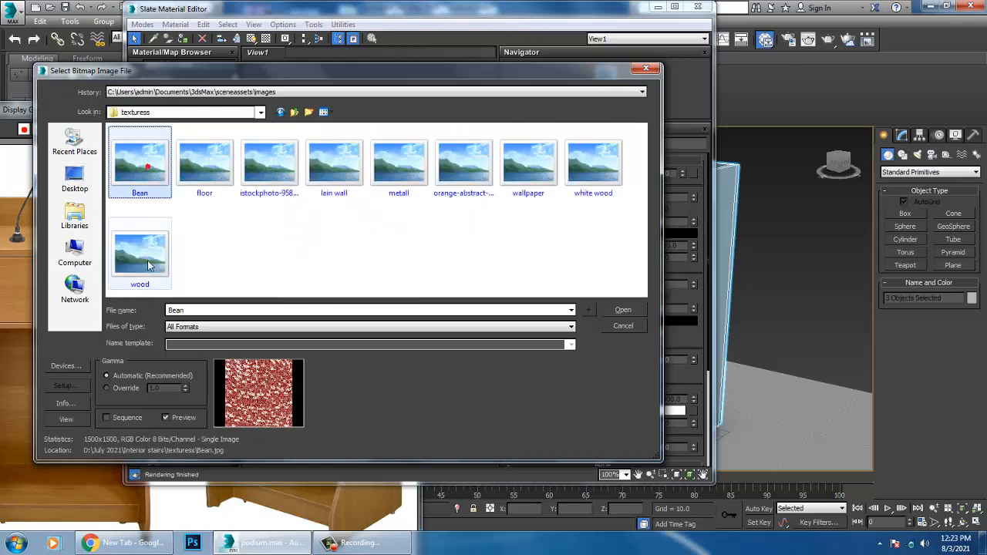
click(139, 256)
click(605, 189)
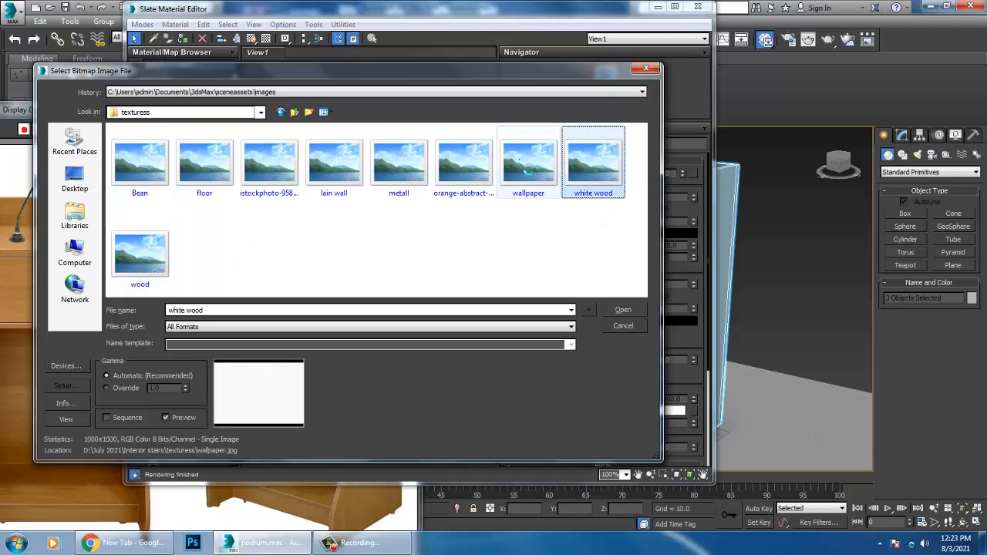
click(514, 159)
click(465, 173)
click(355, 168)
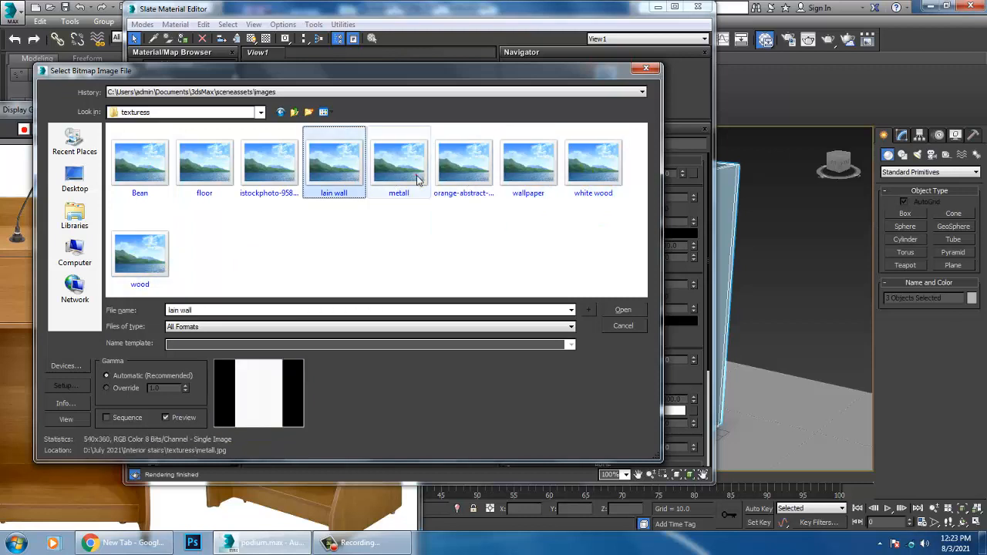
click(417, 174)
click(192, 179)
click(279, 171)
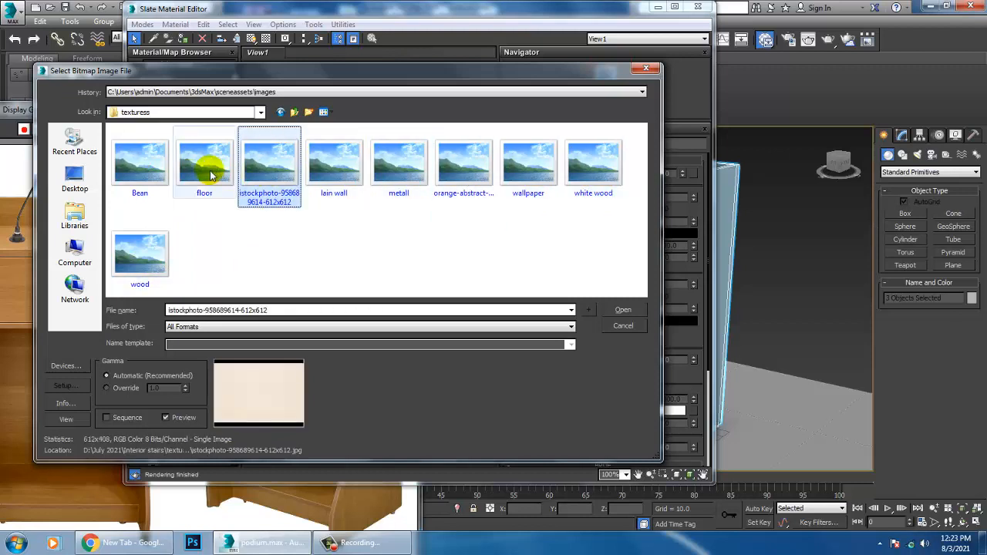
click(208, 173)
click(260, 169)
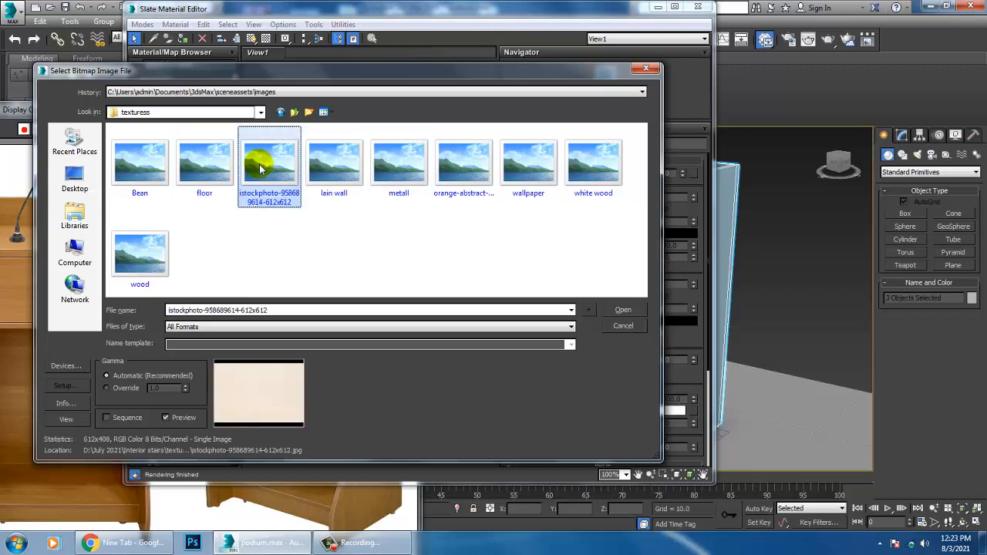
right_click(262, 169)
click(282, 188)
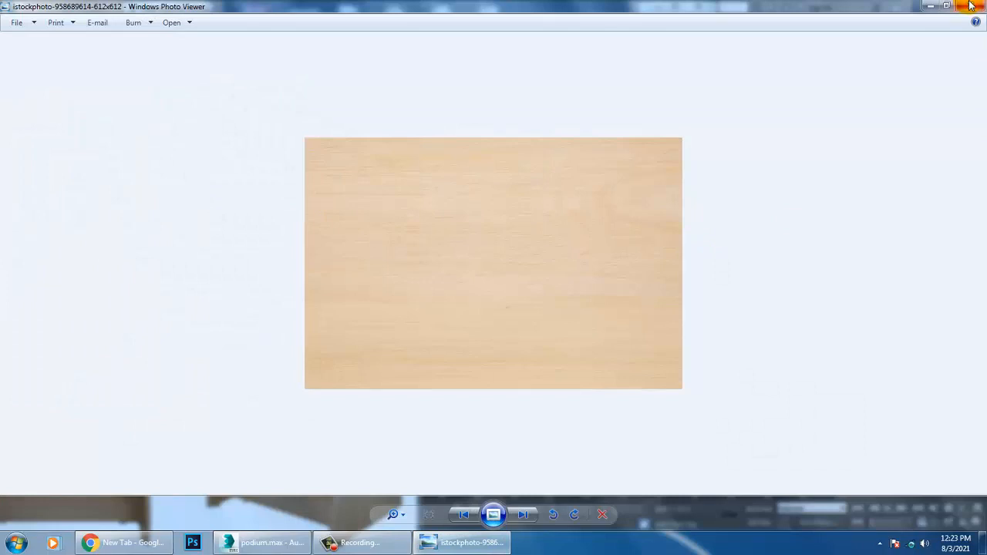
click(971, 6)
Step: Load the wood image as the diffuse bitmap, assign the material to the selected podium parts and show its texture in the viewport
click(154, 266)
double_click(155, 266)
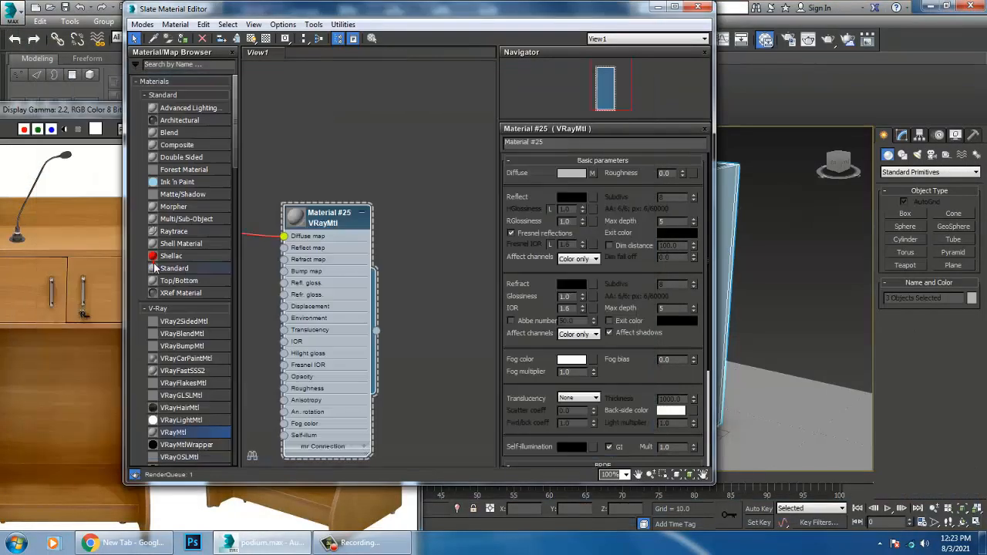
click(293, 219)
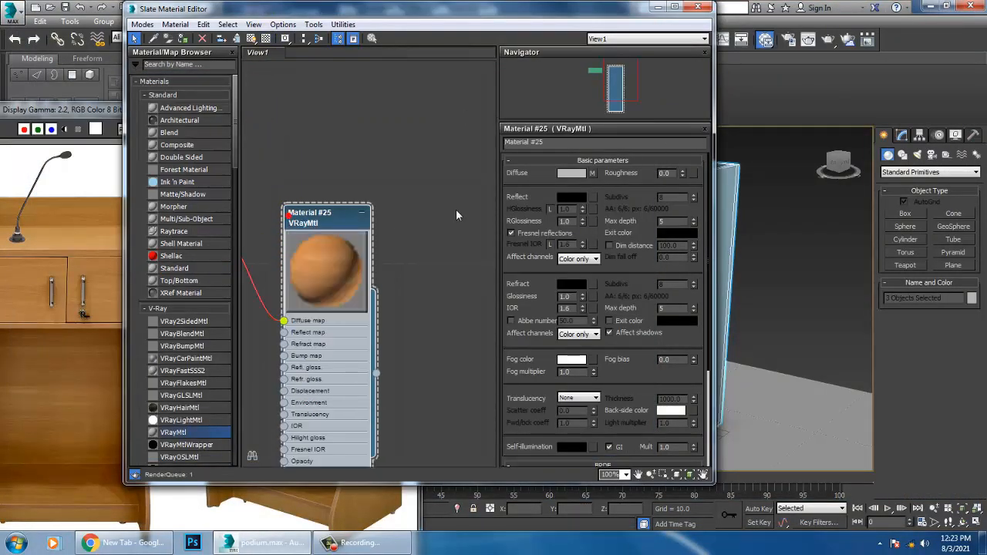
click(184, 39)
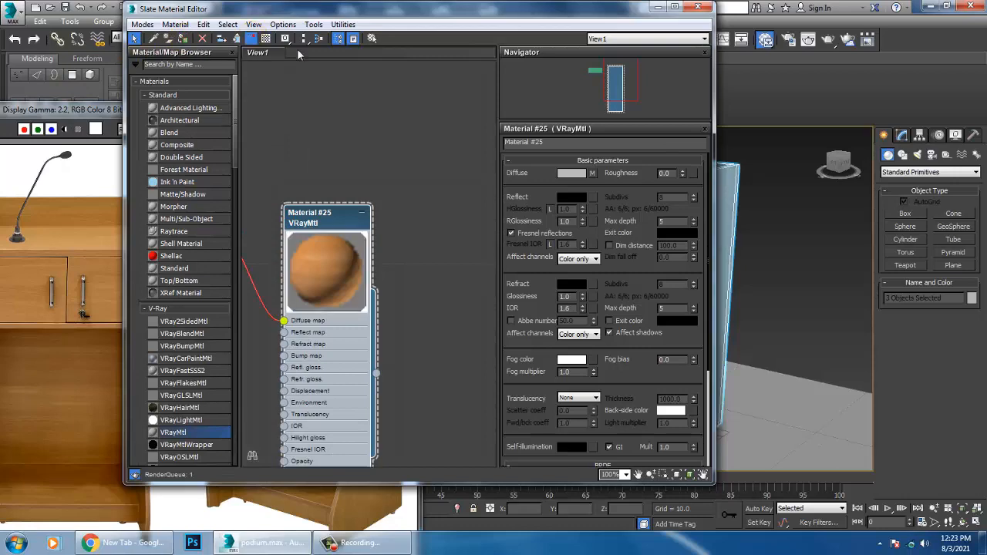
click(698, 7)
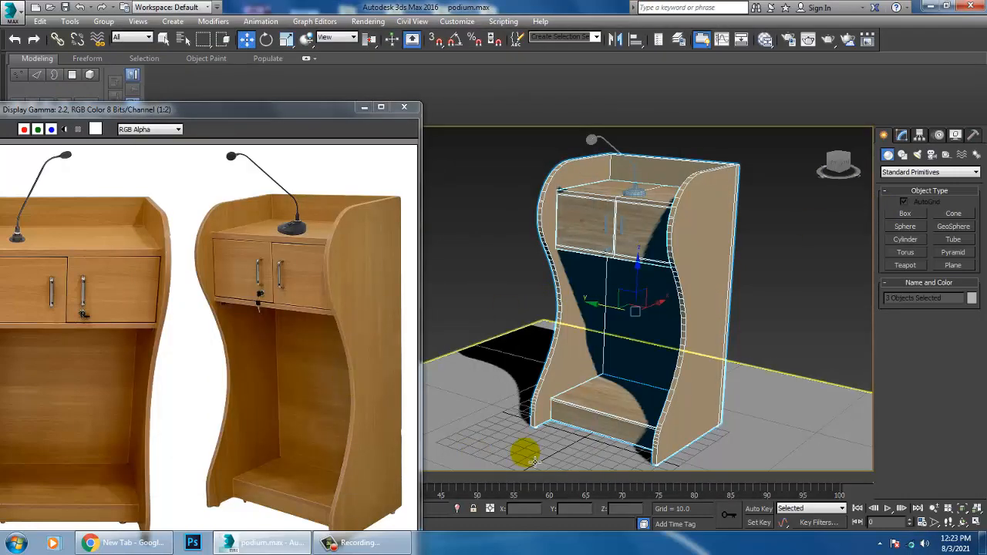
Step: Lighten the Reflect colour of the wood VRayMtl material
key(m)
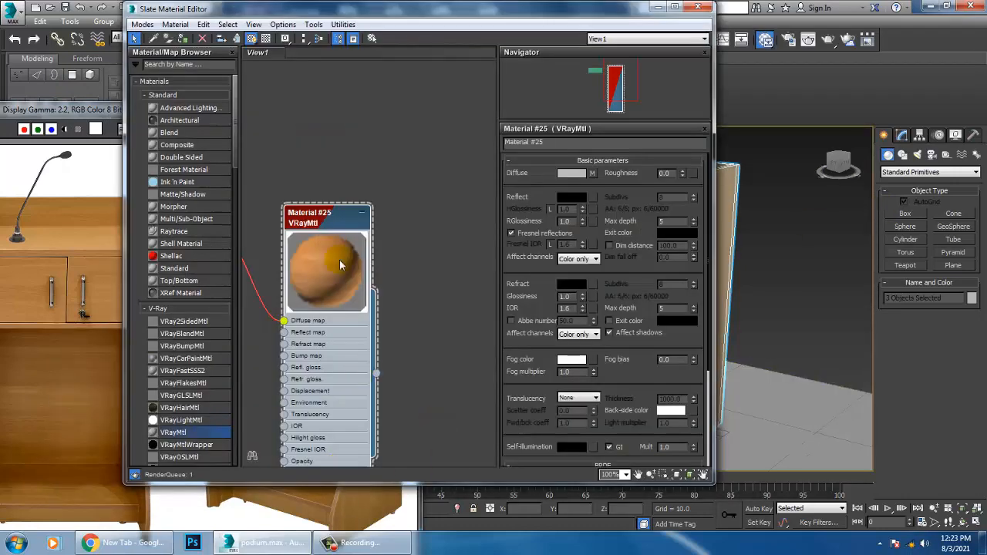
click(572, 197)
drag(366, 80, 368, 114)
click(456, 183)
click(698, 7)
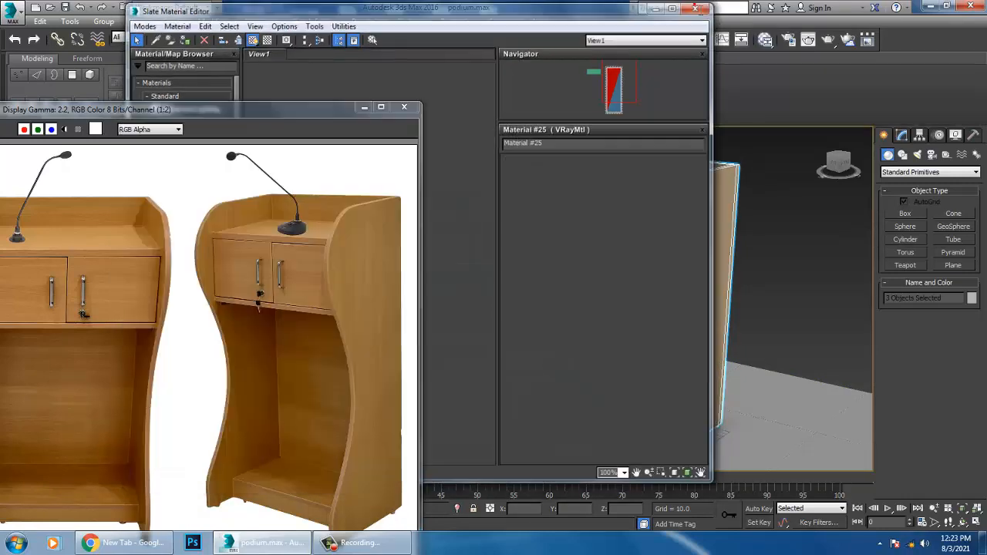
Step: Add a UVW Map modifier with Box mapping to the podium's side-panel body
click(735, 242)
click(902, 135)
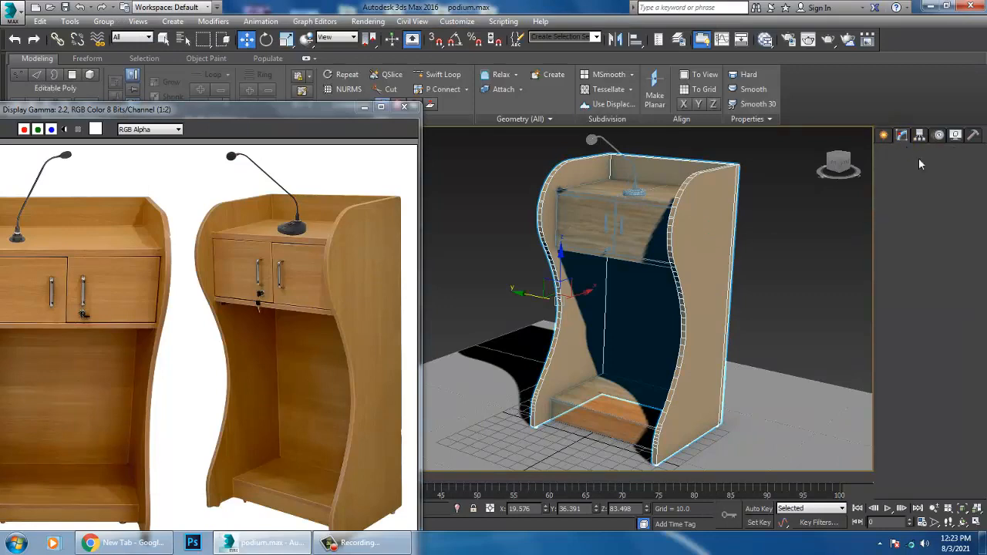
click(926, 170)
scroll(941, 241, down, 5)
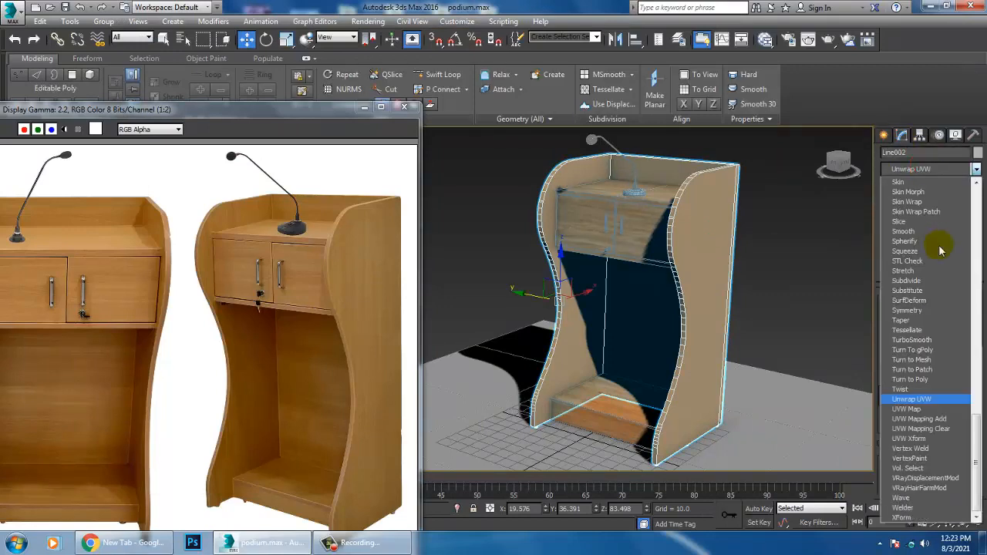
click(928, 409)
click(914, 366)
click(803, 295)
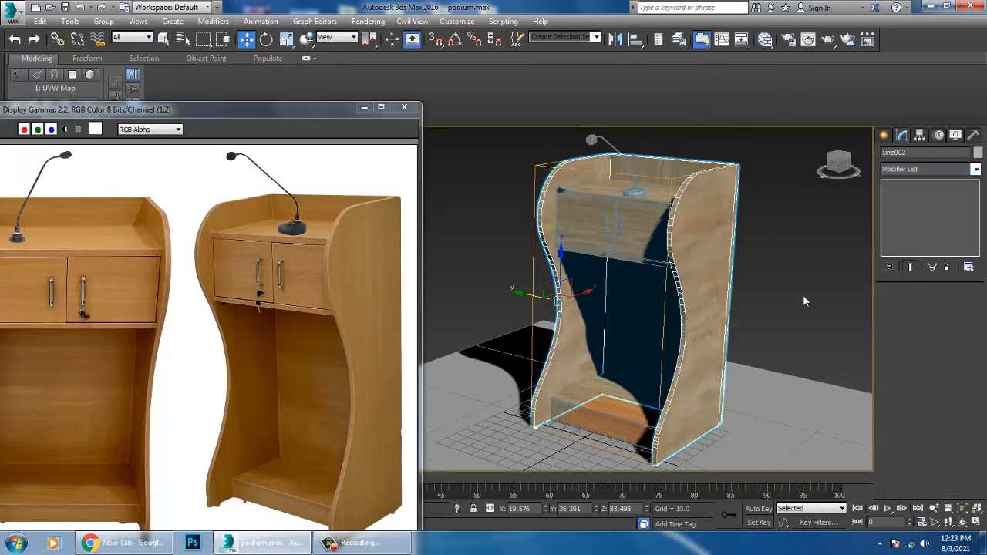
Step: Add a UVW Map modifier with Box mapping to the podium's door section
alt+middle_drag(803, 296, 656, 270)
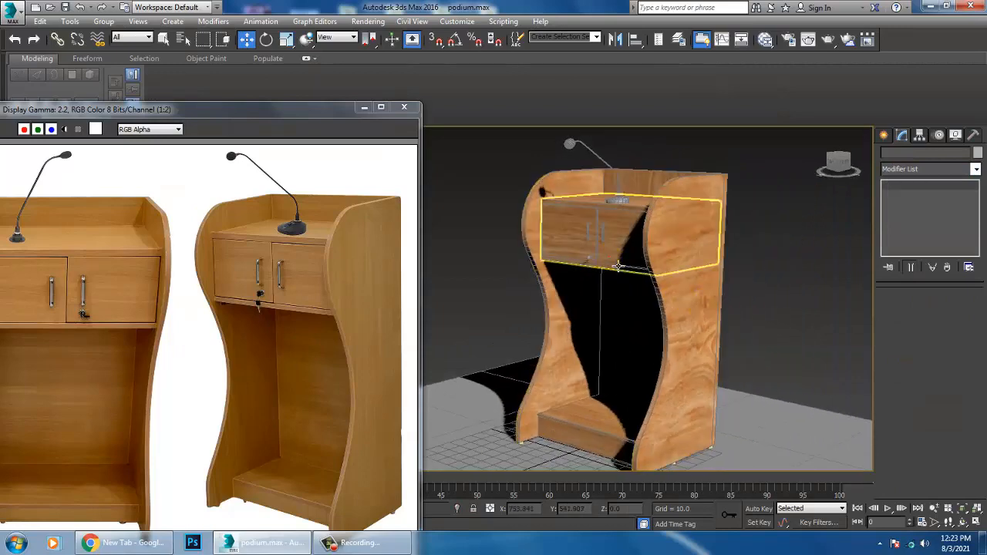
click(654, 271)
click(920, 170)
scroll(926, 231, down, 5)
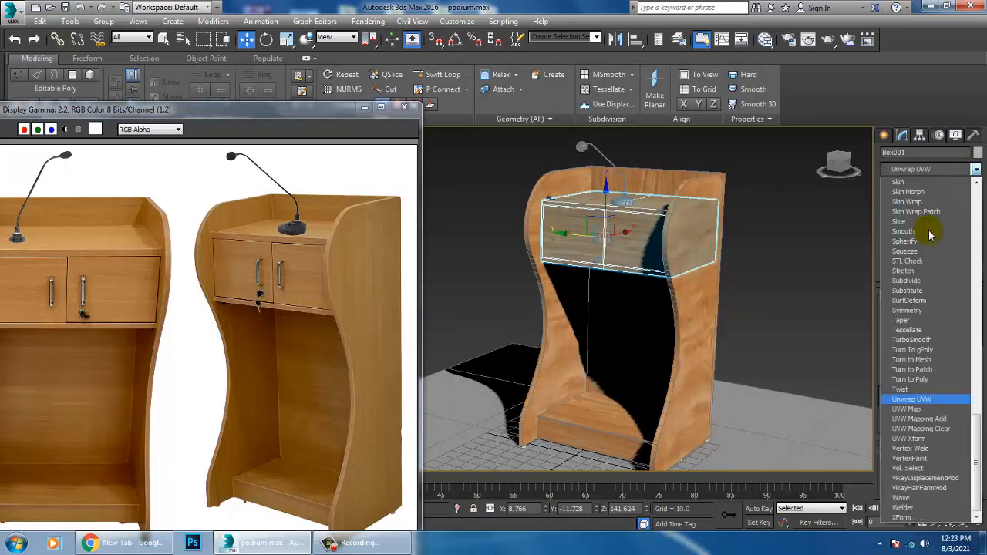
click(929, 410)
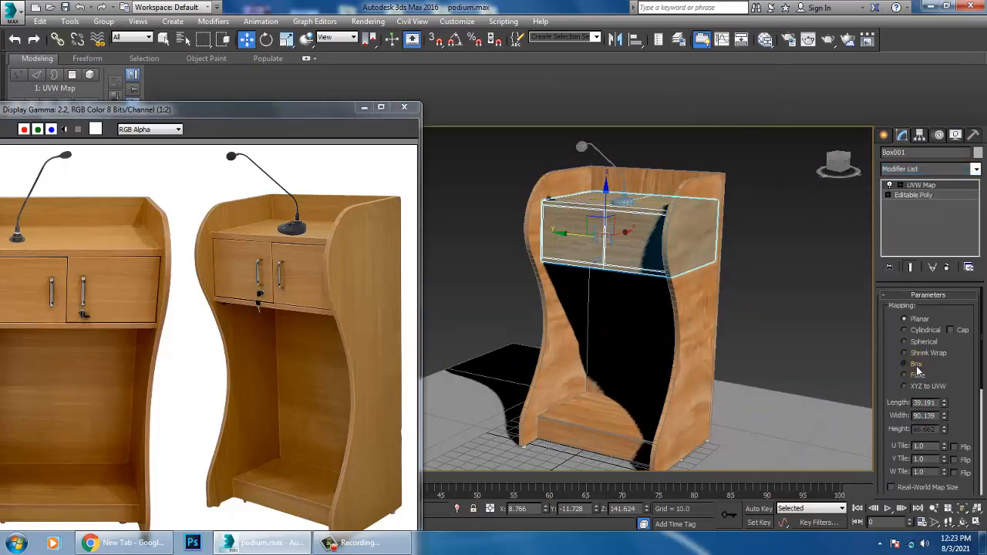
click(916, 364)
Step: Add a UVW Map modifier with Box mapping to the podium's base box
click(610, 421)
click(972, 169)
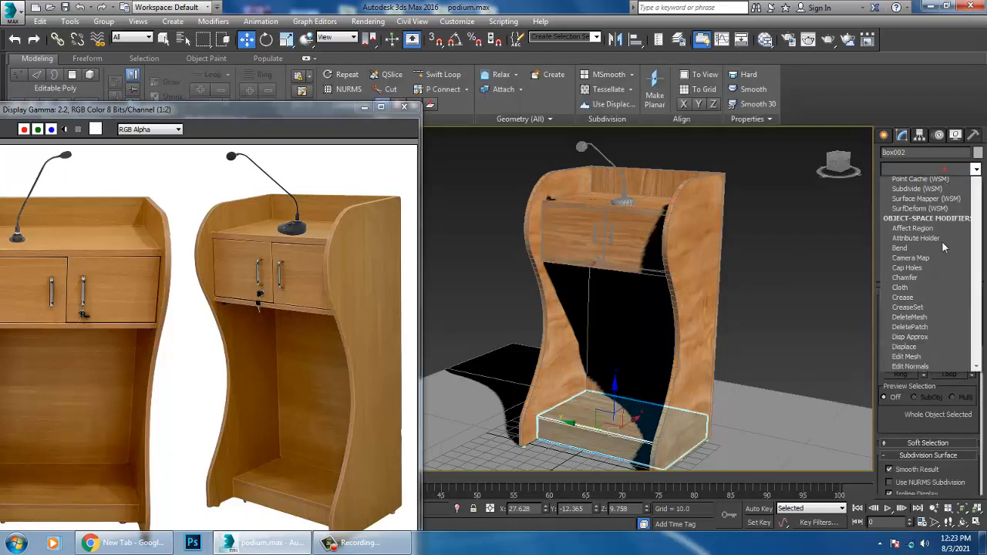
scroll(942, 247, up, 3)
scroll(925, 309, down, 8)
click(918, 406)
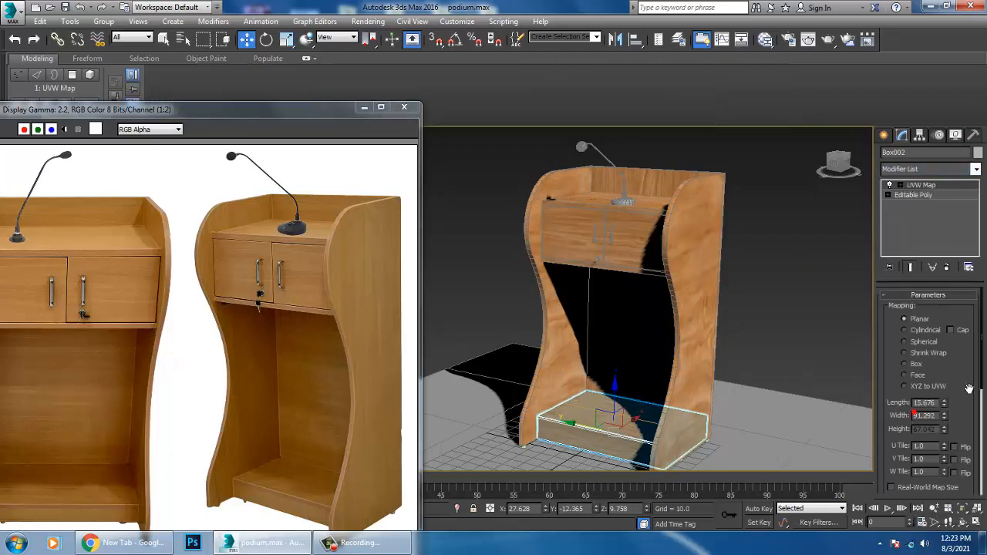
click(917, 365)
click(800, 193)
Step: Select both door handles together on the podium's front
alt+middle_drag(571, 259, 664, 332)
scroll(641, 270, up, 3)
scroll(662, 319, up, 3)
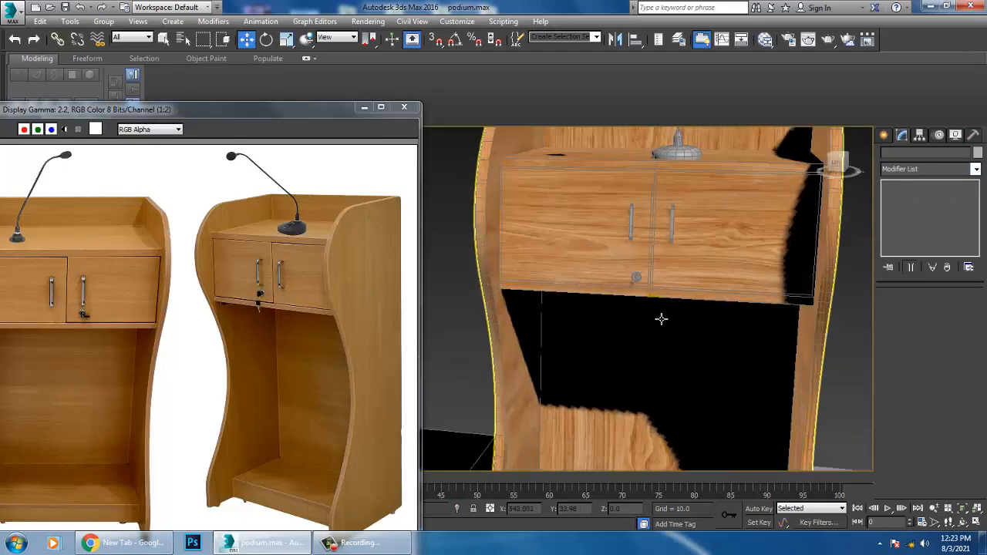
scroll(665, 306, down, 3)
scroll(664, 306, up, 3)
scroll(656, 308, down, 1)
scroll(652, 271, up, 3)
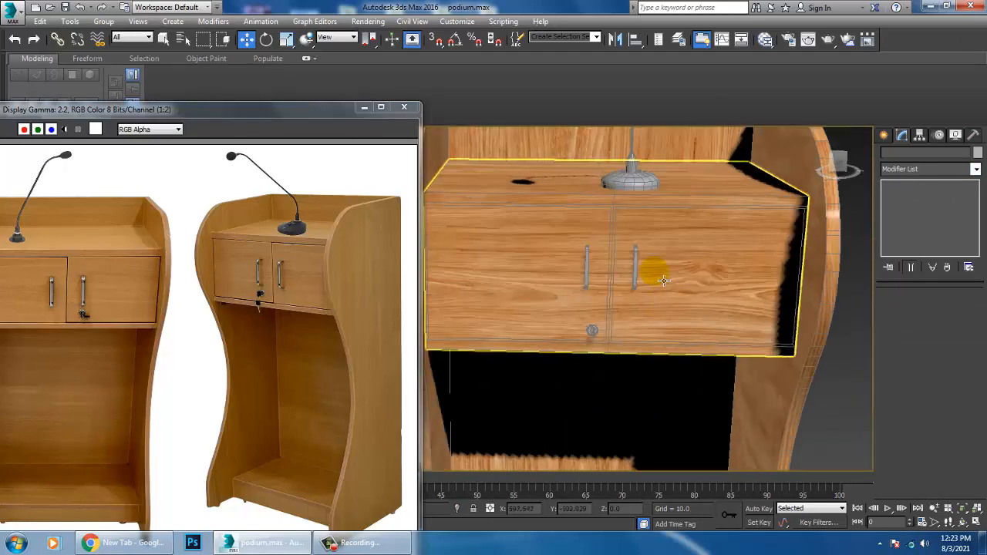
click(641, 272)
click(641, 272)
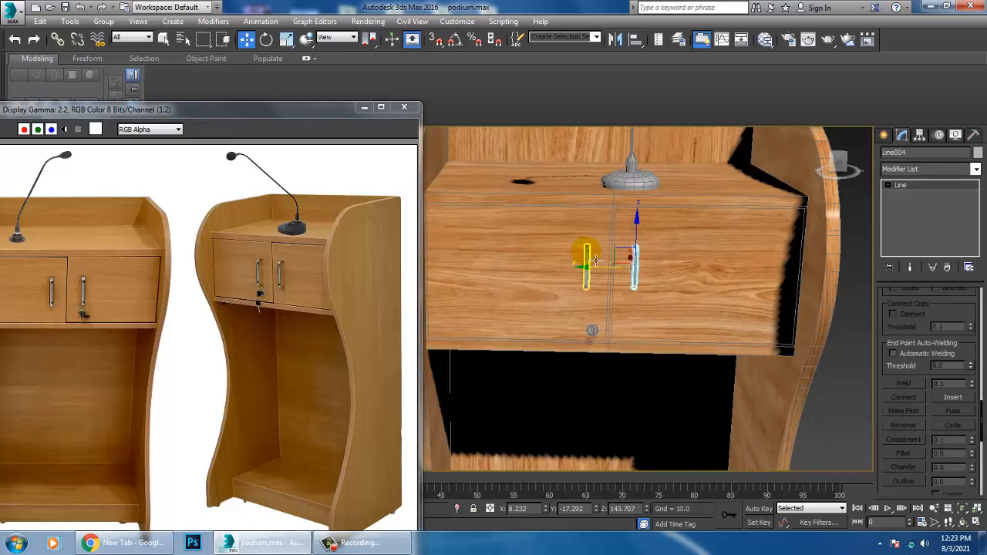
ctrl+click(595, 261)
alt+middle_drag(596, 260, 687, 287)
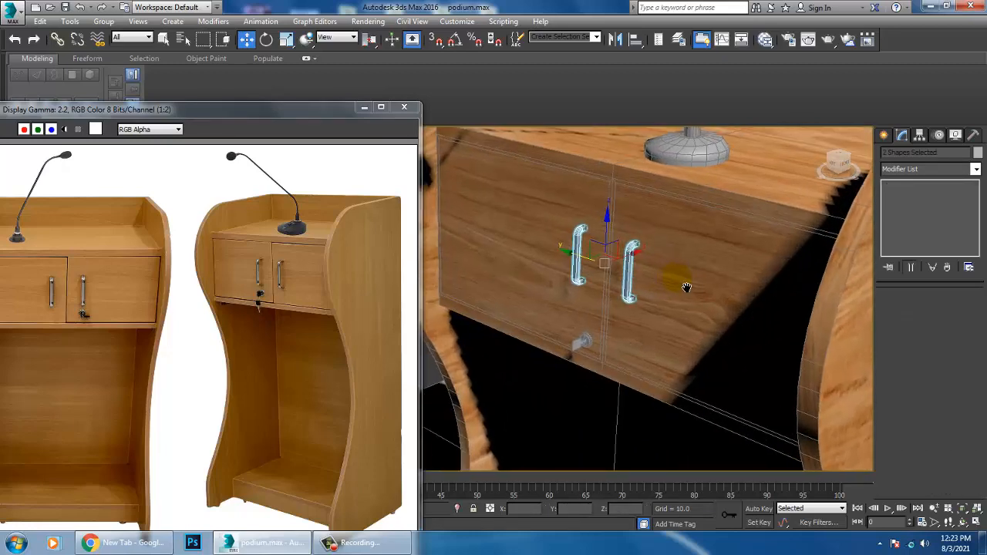
Step: Create a new VRayMtl in the material editor for the door handles and set its diffuse colour to a light grey of value 210
key(m)
middle_drag(331, 455, 335, 168)
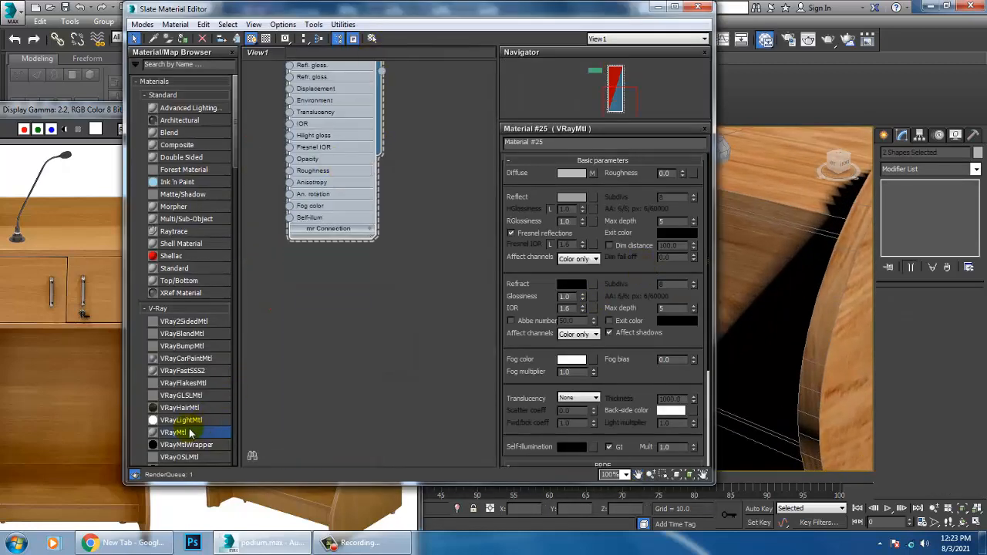
drag(348, 312, 312, 316)
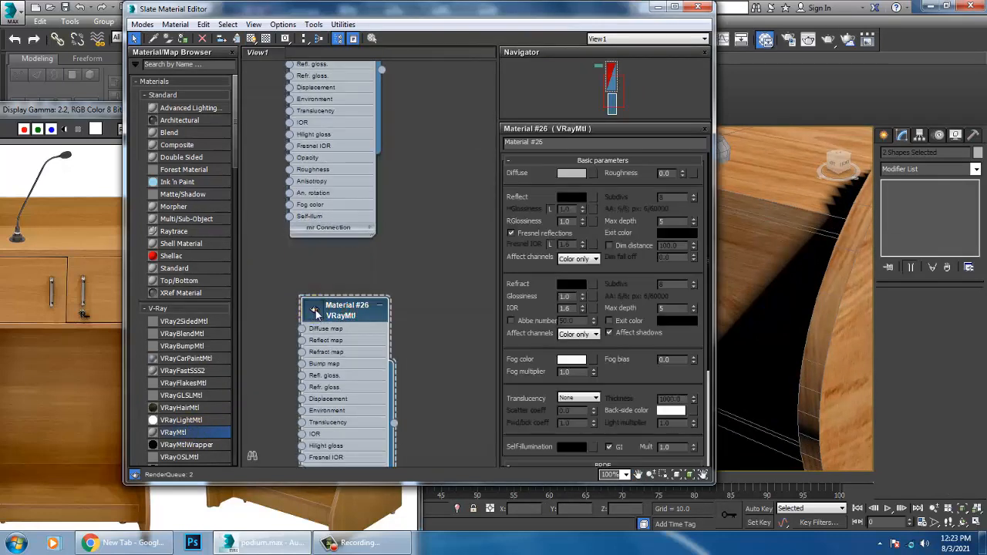
click(316, 311)
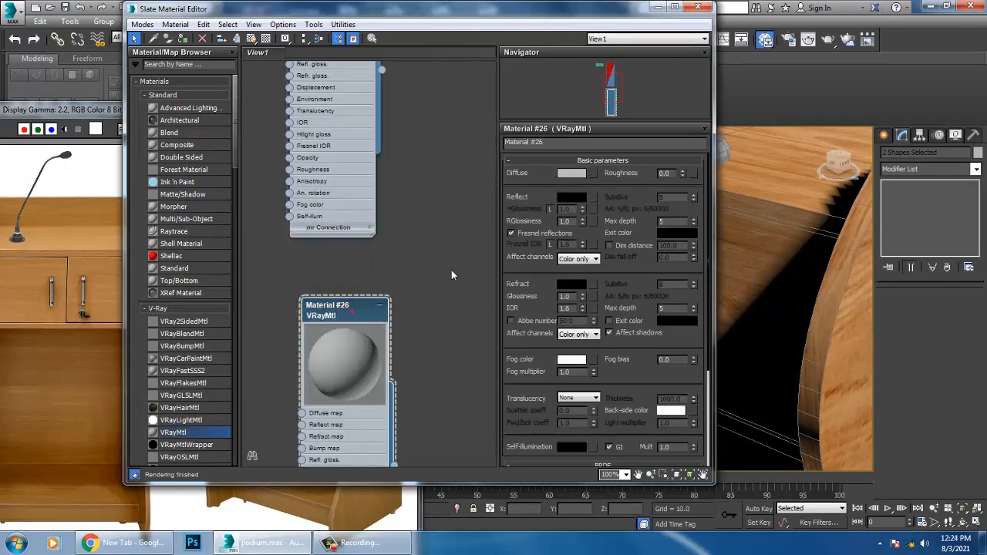
click(575, 174)
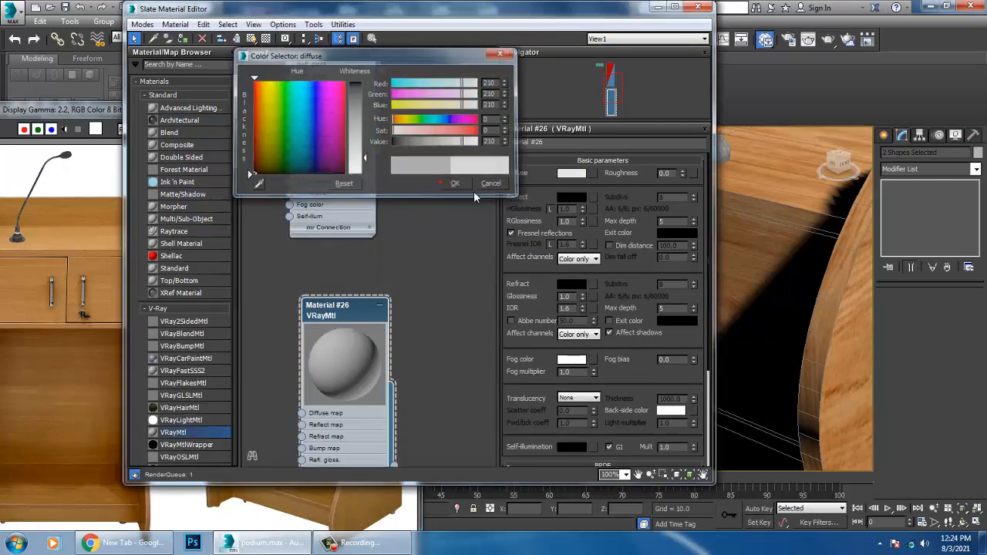
click(458, 185)
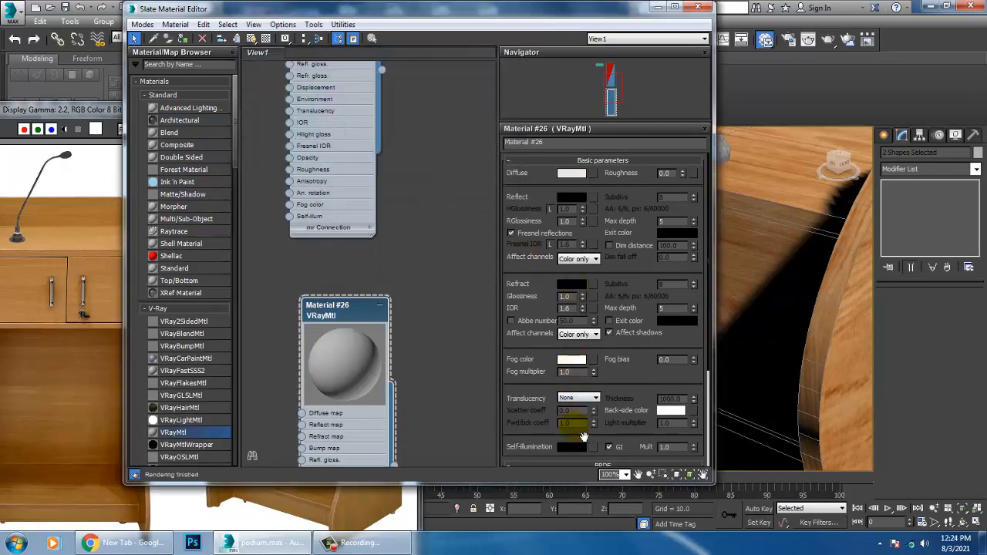
Step: Set the handle material's reflection colour to a light grey of value 215
click(567, 199)
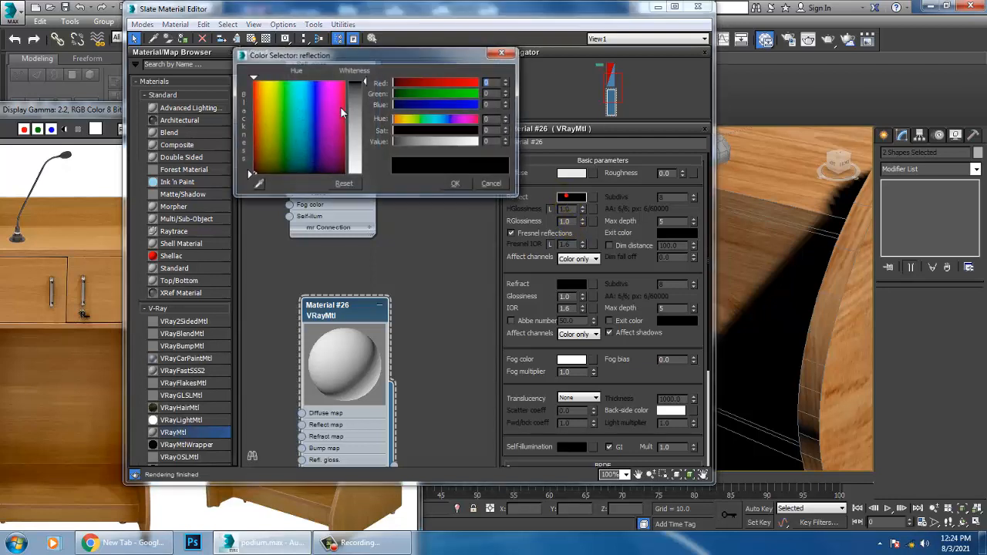
drag(365, 84, 365, 160)
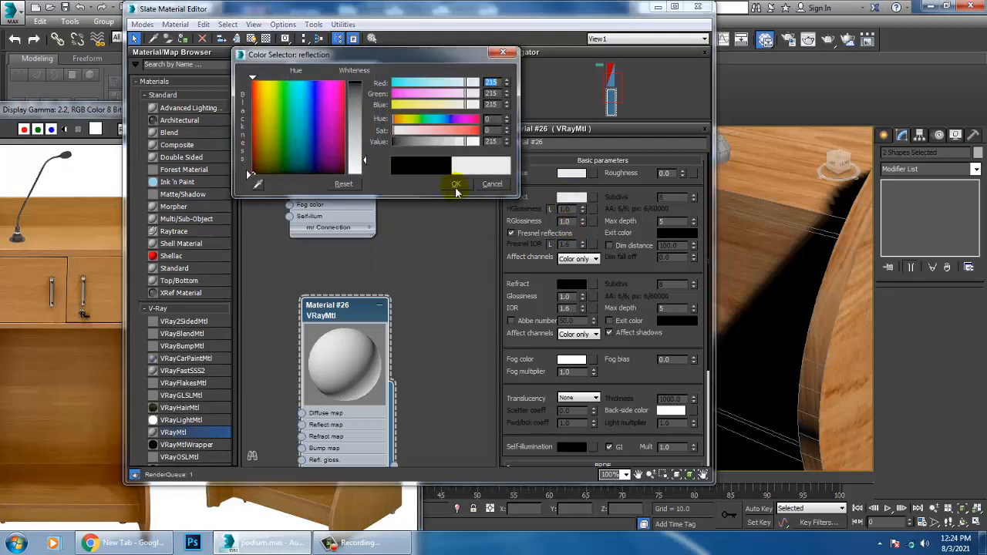
click(456, 185)
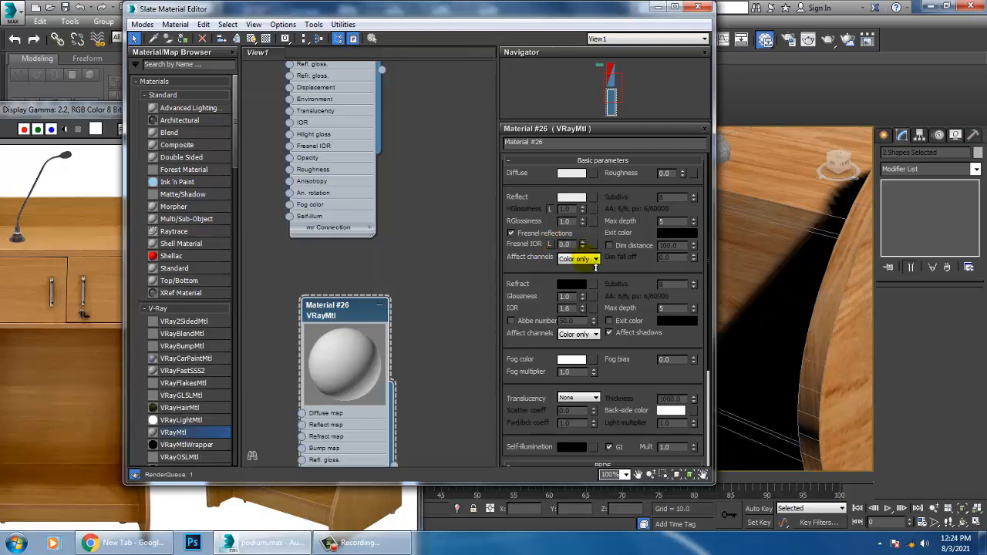
Step: Set the material's highlight glossiness to 0.74 and reflection glossiness to 0.72 with Fresnel reflections off, and assign it to both door handles
click(510, 233)
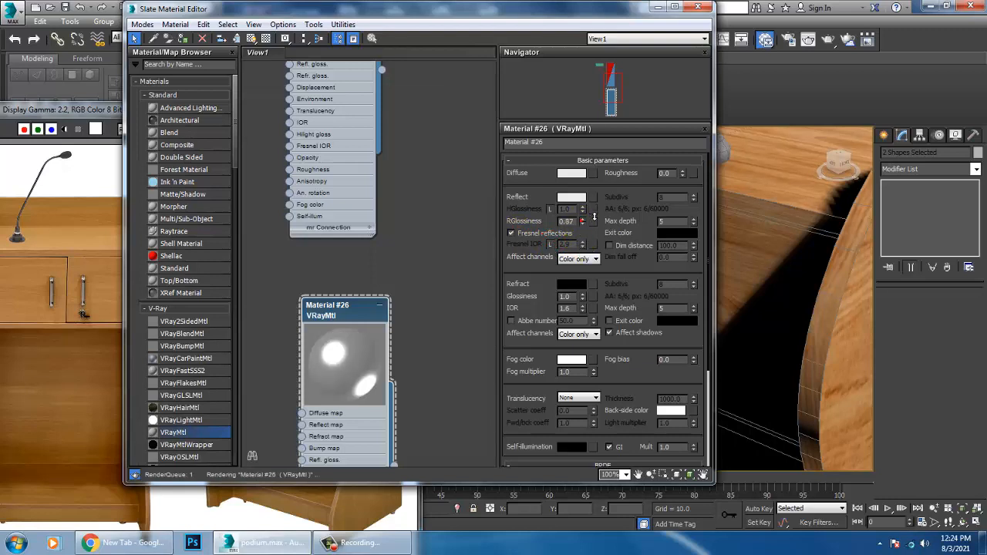
drag(589, 229, 593, 262)
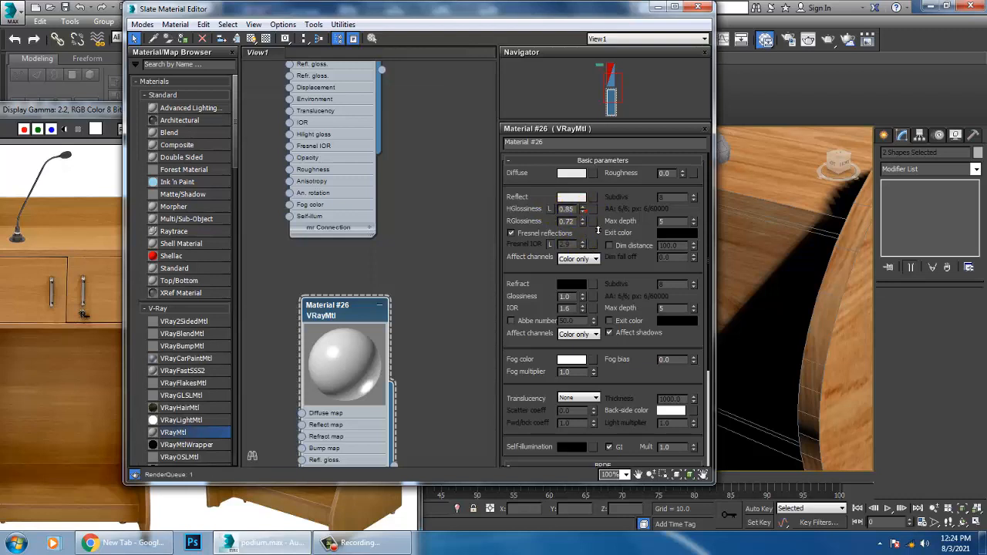
click(515, 230)
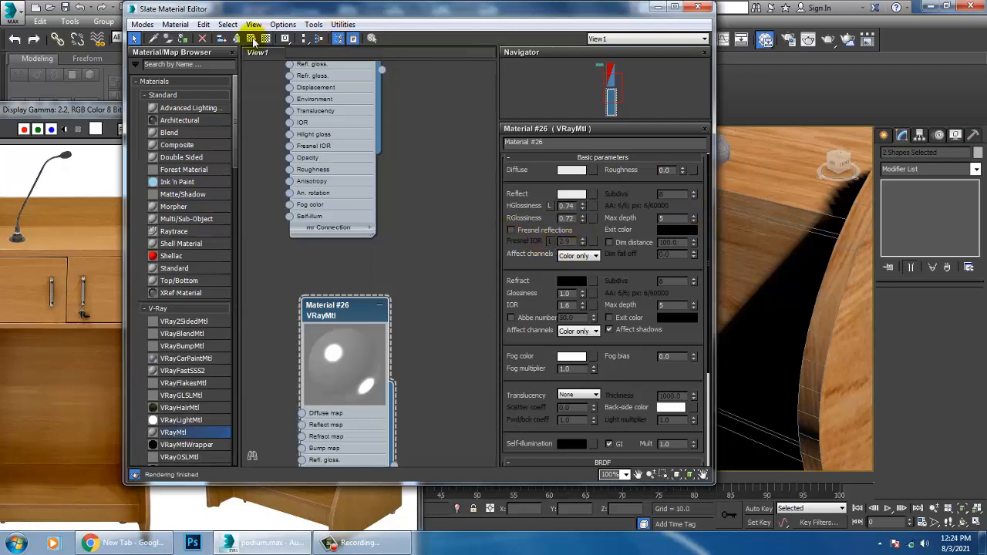
click(659, 7)
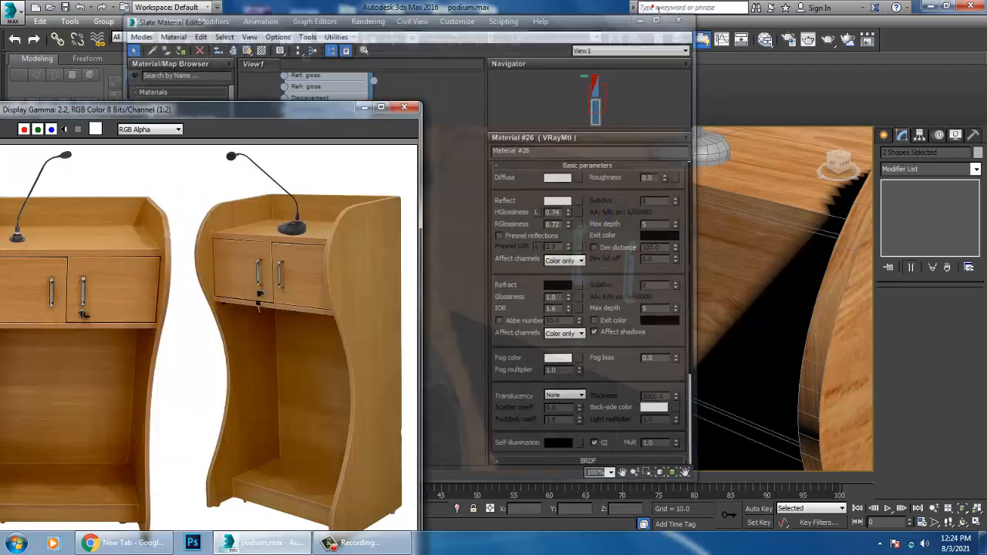
Step: Assign the same reflective handle material to the lock cylinder below the door handles
scroll(590, 266, down, 8)
scroll(641, 319, up, 10)
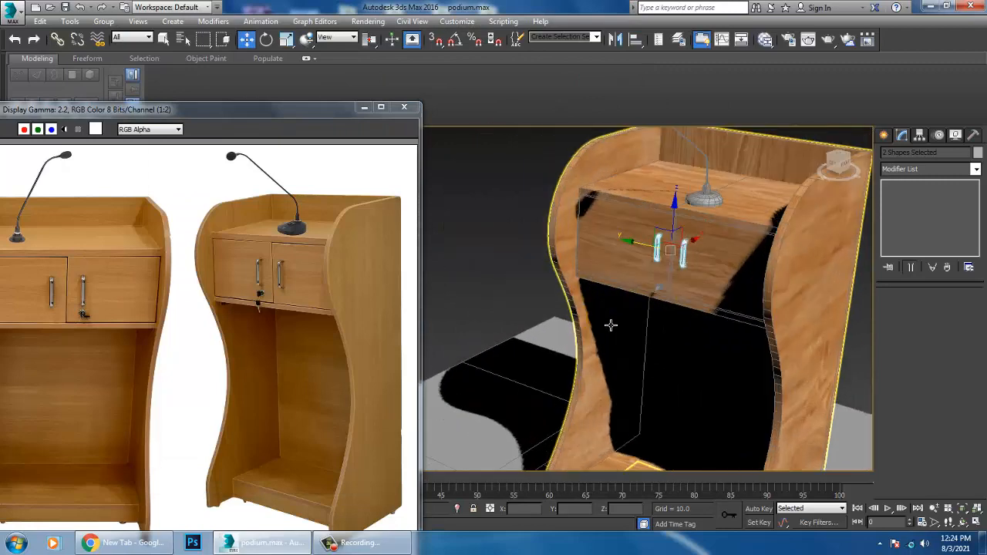
click(728, 251)
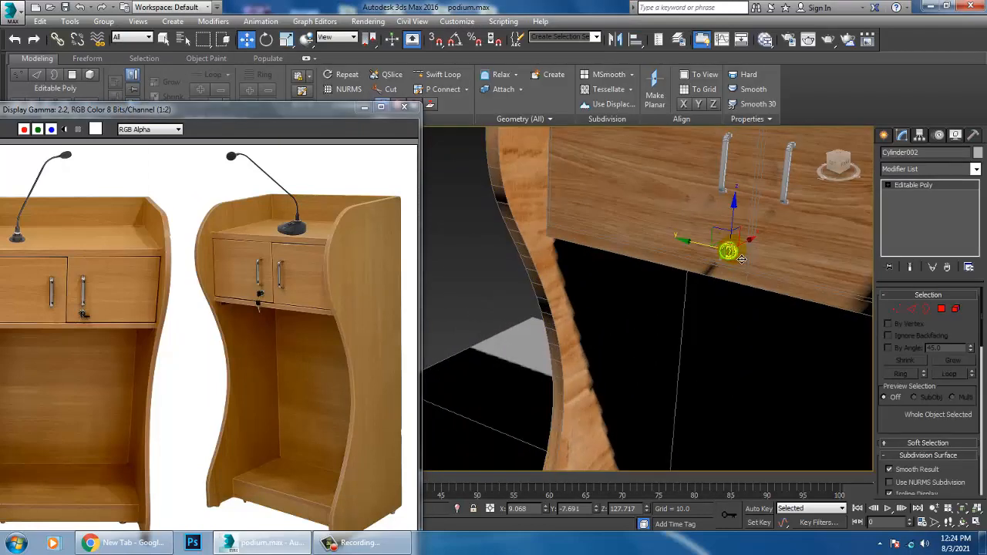
key(m)
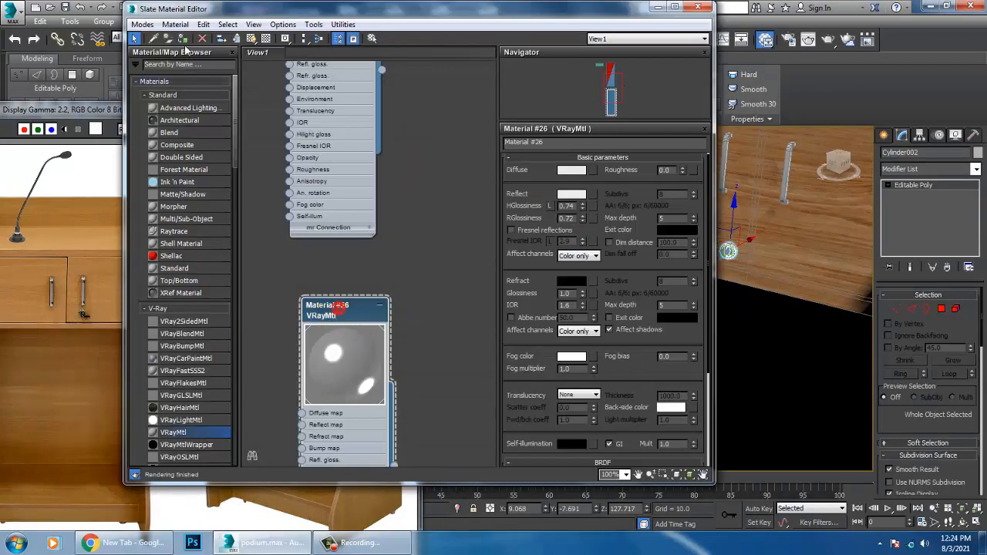
click(659, 7)
Step: Set the environment background colour to pure white, value 255
middle_drag(776, 248, 513, 351)
click(368, 21)
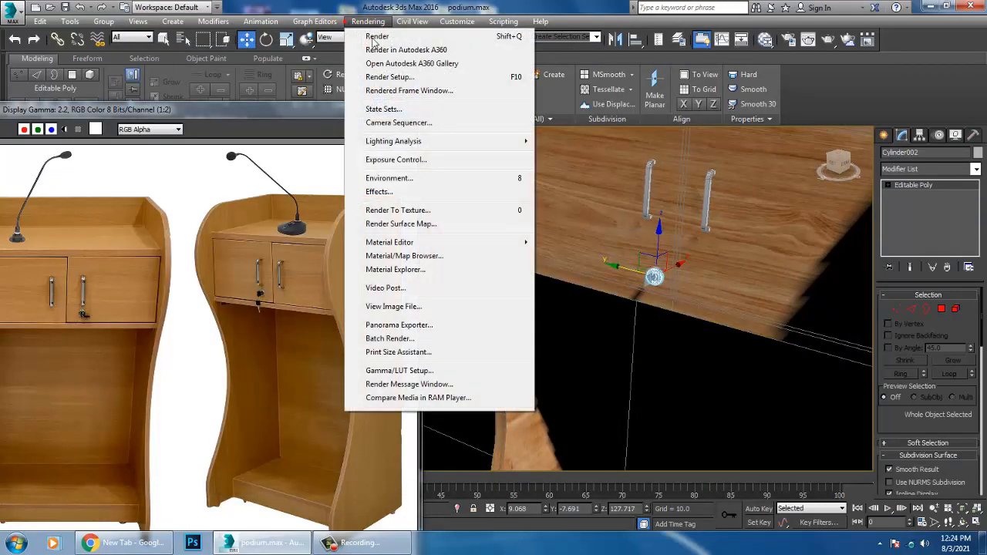
click(417, 185)
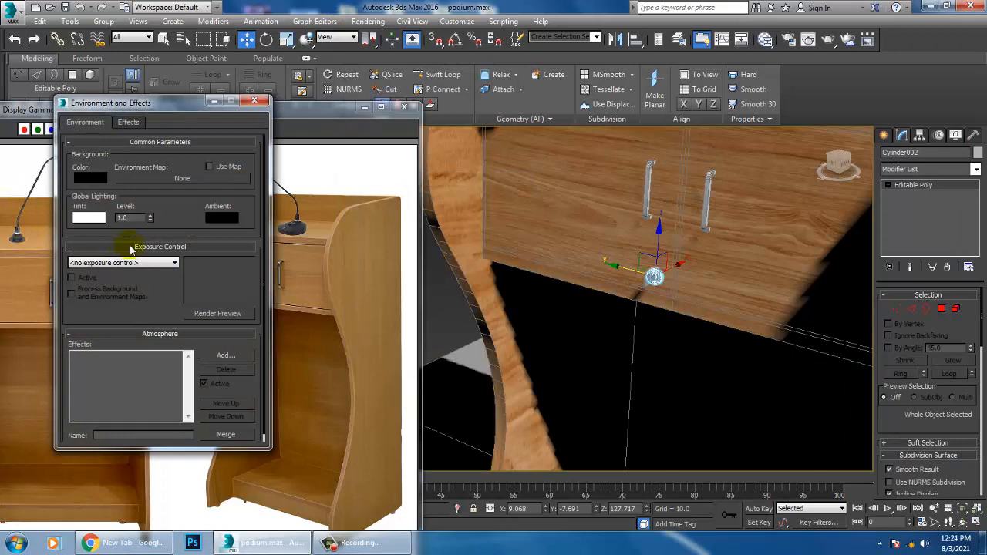
click(94, 179)
drag(365, 82, 365, 175)
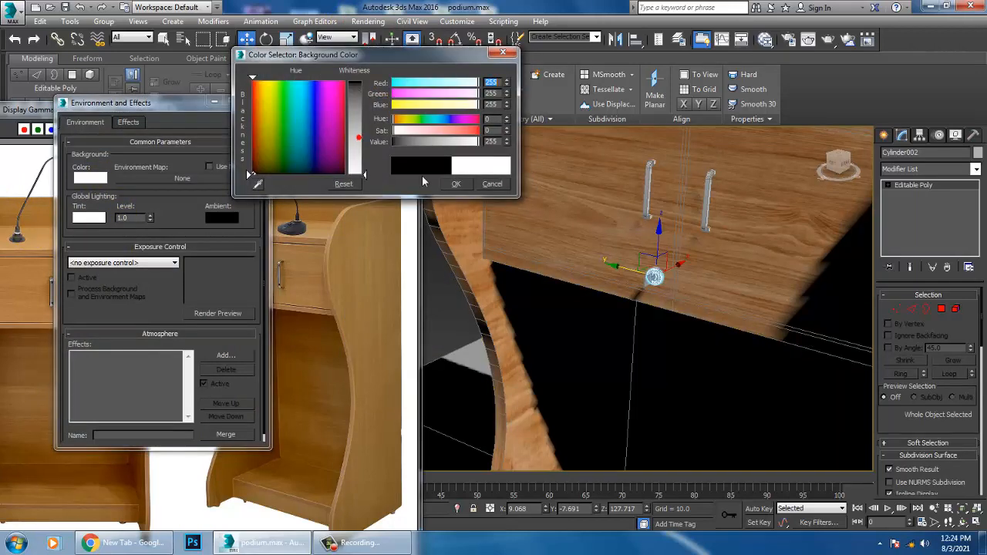
click(455, 185)
Step: Start a test render of the perspective view, cancel it and close the frame buffer
click(368, 21)
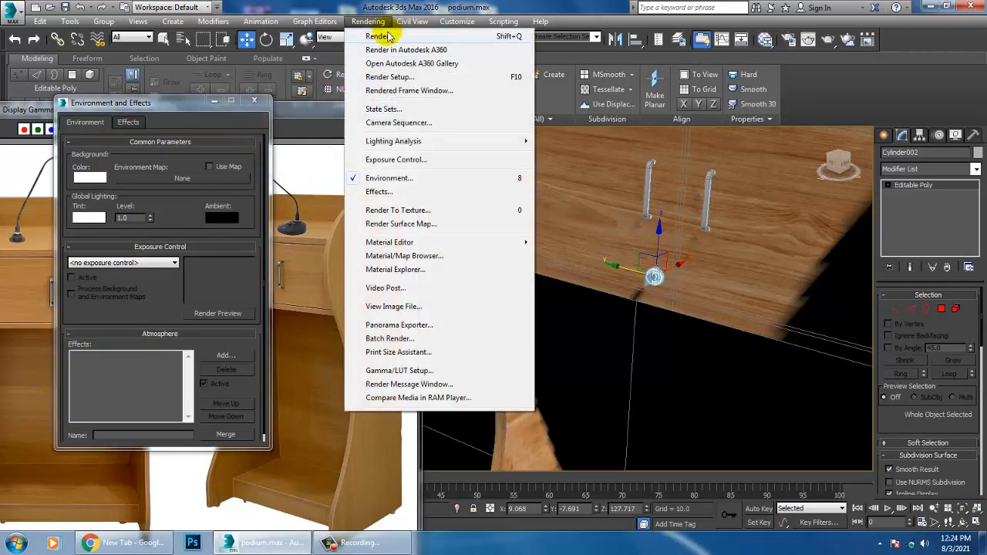
click(382, 35)
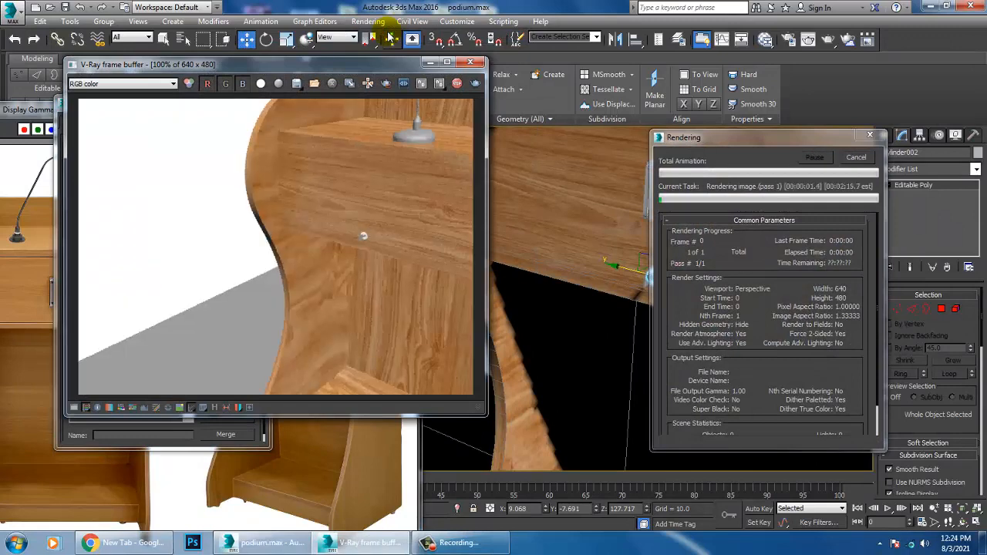
key(Escape)
click(472, 63)
Step: Select all objects in the scene, render the perspective view again and close the render windows
key(ctrl+a)
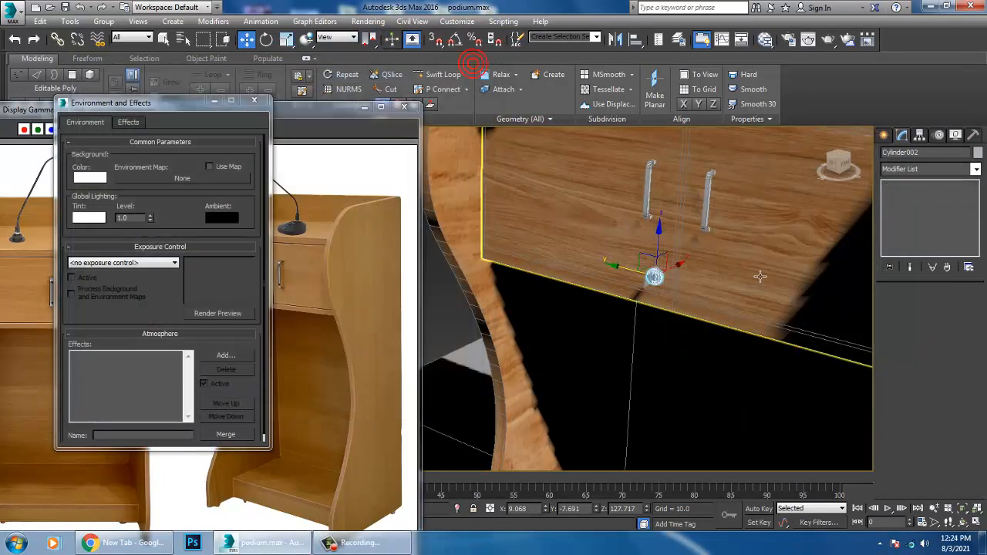
right_click(733, 203)
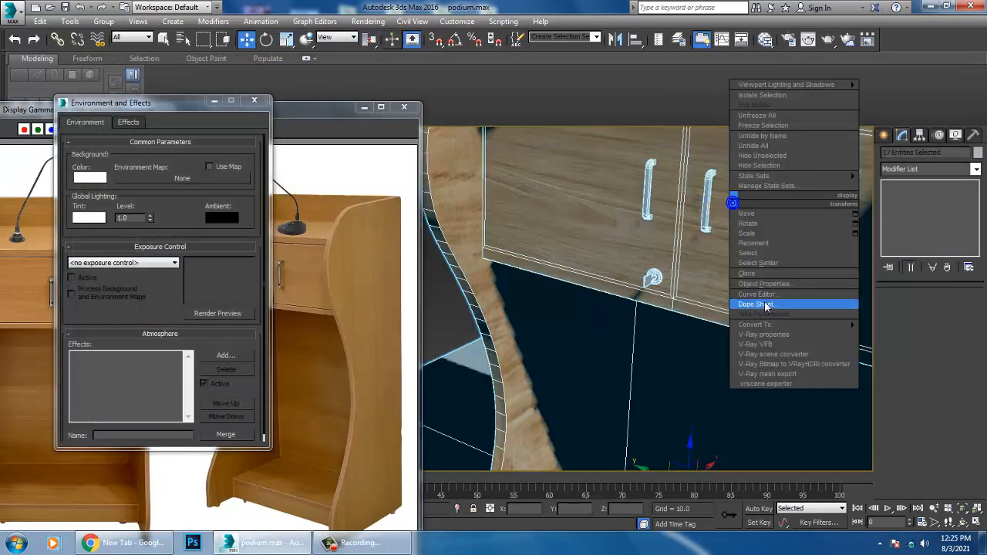
click(907, 334)
click(368, 20)
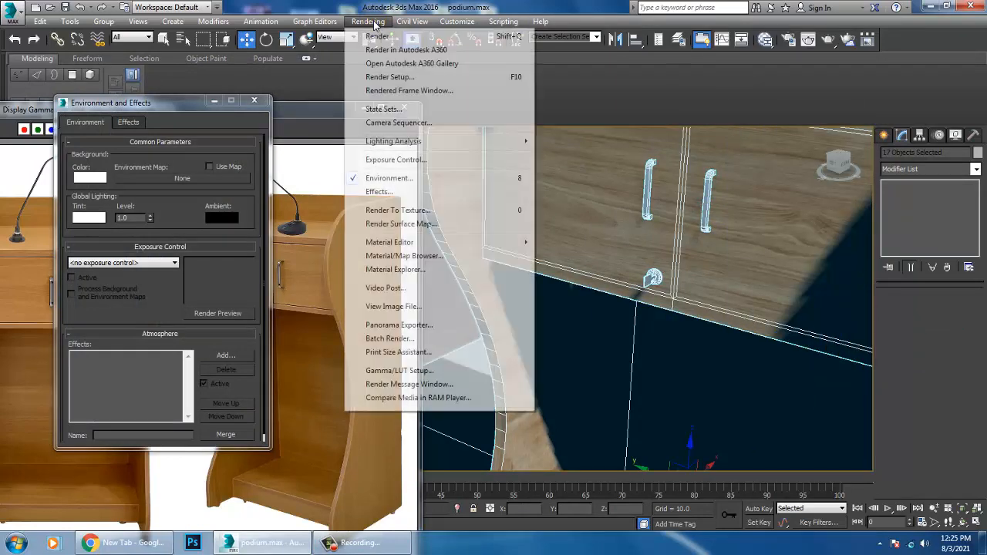
click(386, 34)
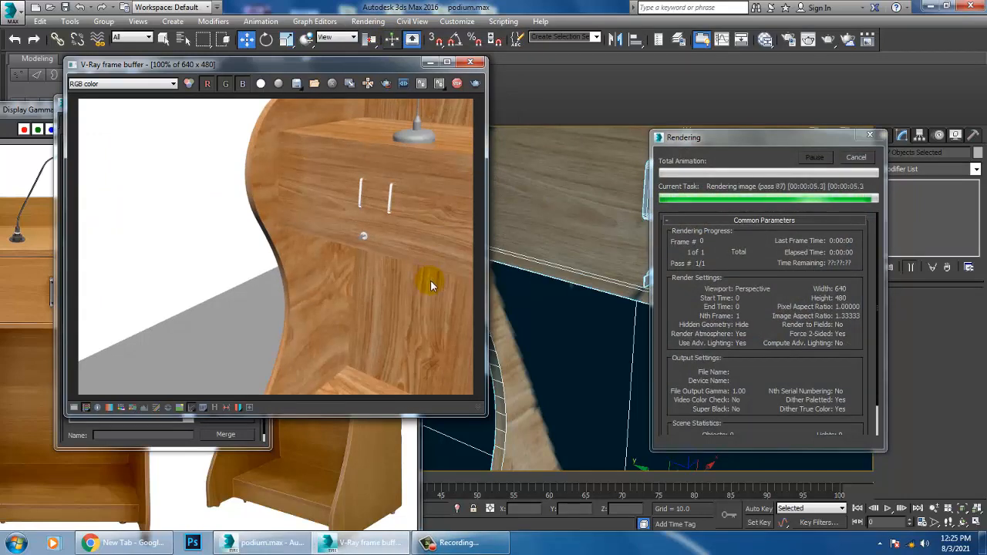
click(470, 61)
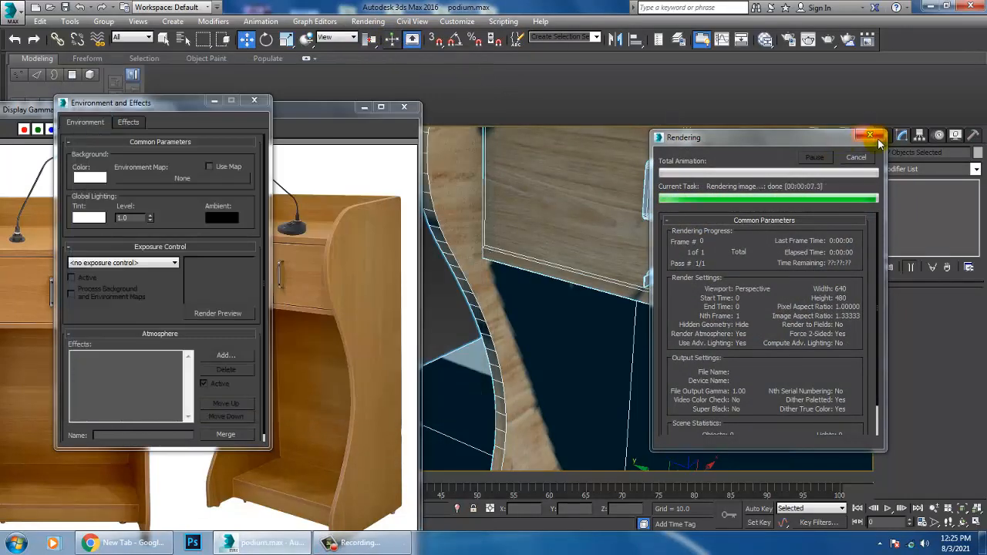
click(870, 136)
Step: Deselect all objects and minimize the Environment and Effects window
scroll(775, 293, down, 6)
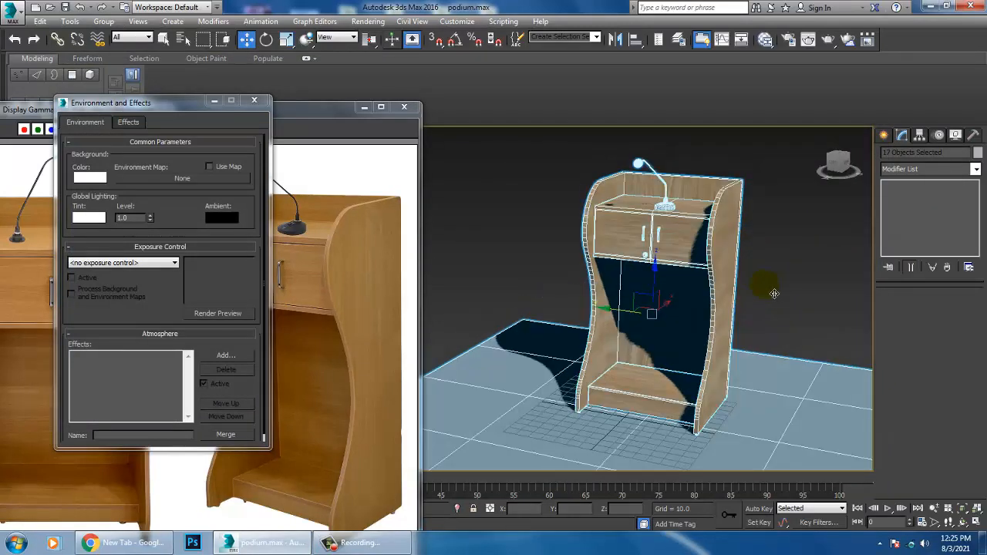
alt+middle_drag(775, 293, 780, 283)
click(807, 210)
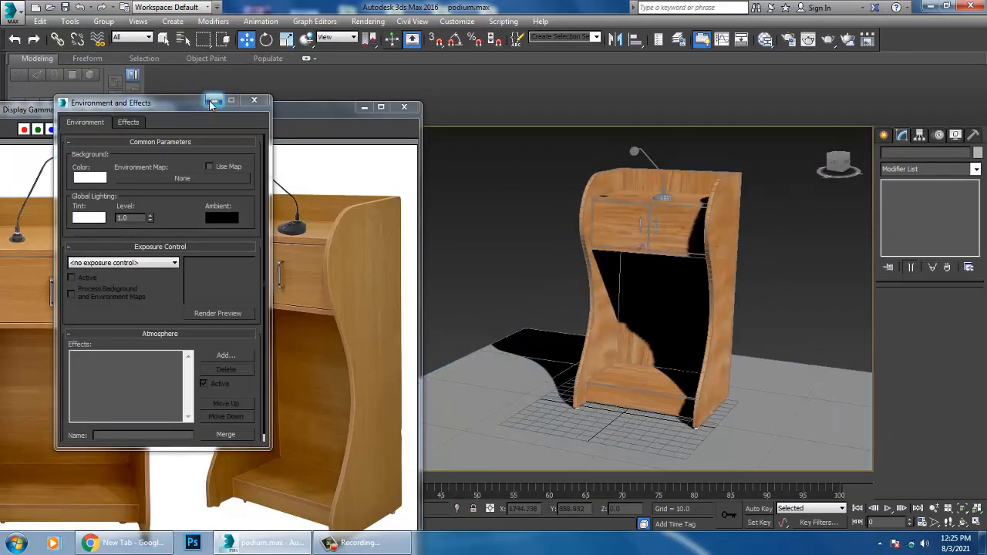
click(213, 102)
Step: Select the microphone's base, curved stem and round head together on the podium top
alt+middle_drag(655, 280, 514, 271)
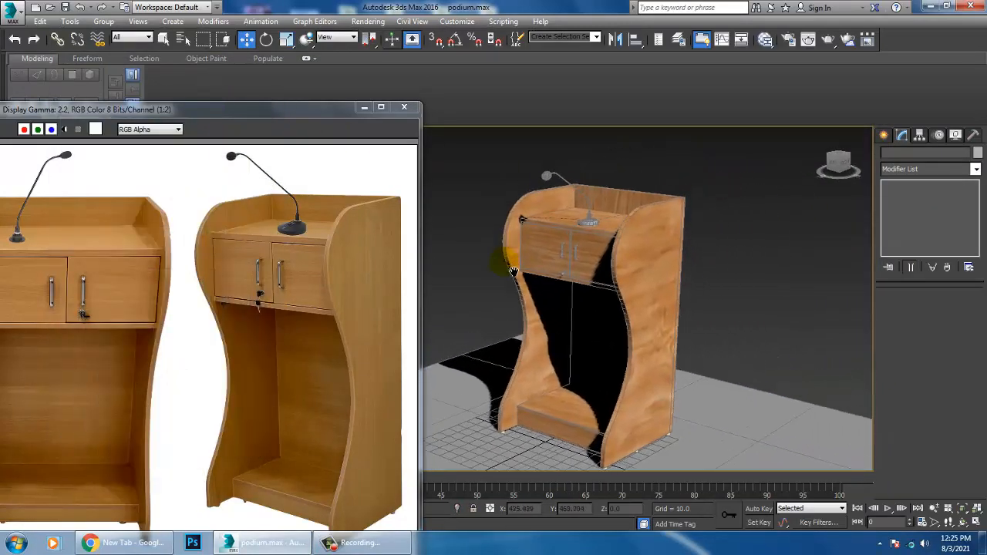
scroll(540, 255, up, 8)
click(507, 341)
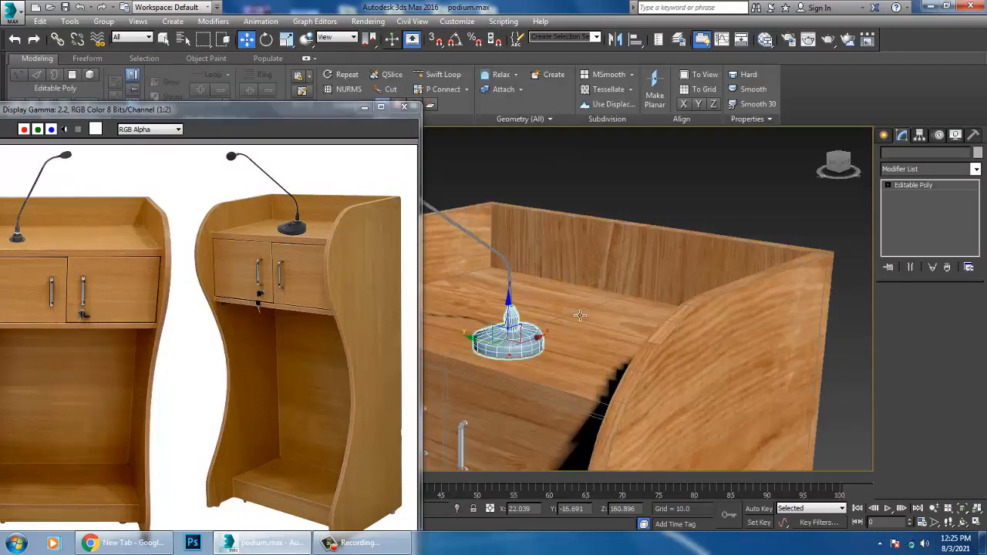
alt+middle_drag(581, 315, 772, 348)
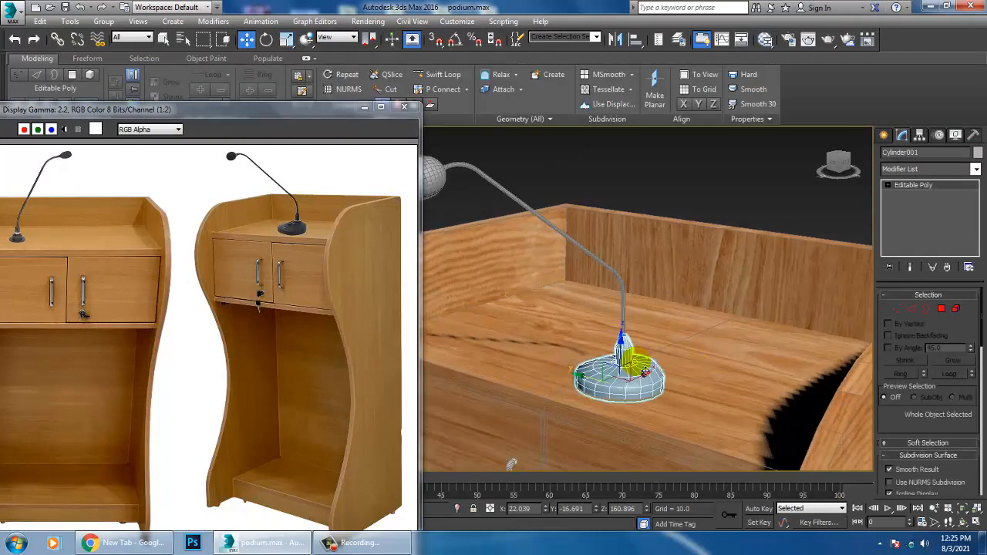
ctrl+click(625, 286)
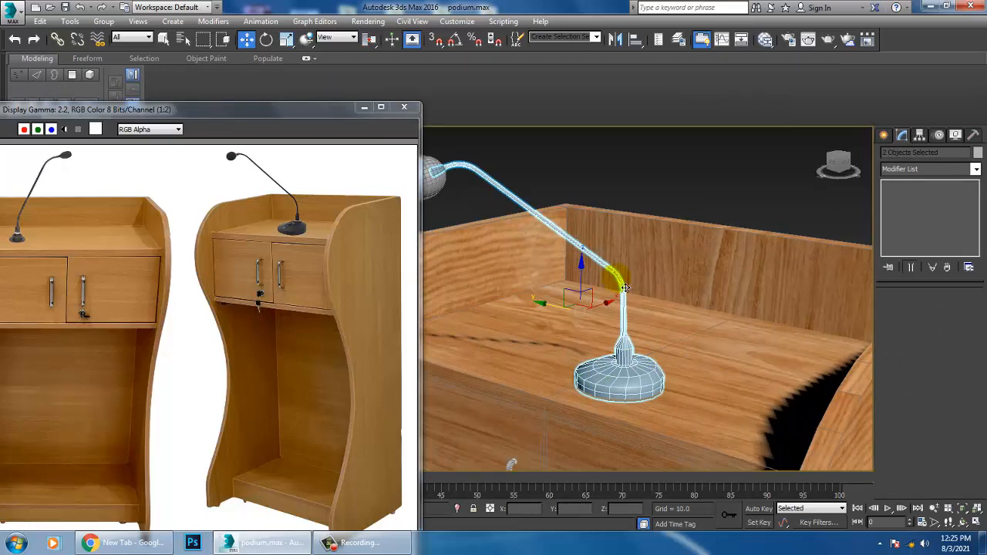
alt+middle_drag(624, 288, 502, 202)
ctrl+click(502, 209)
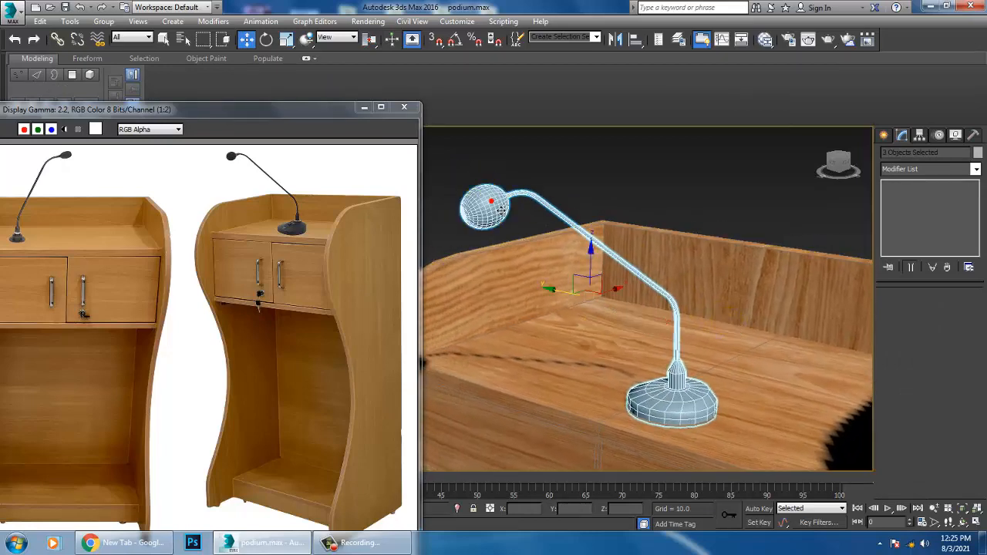
Step: Create another VRayMtl with a near-black diffuse colour and assign it to the selected microphone parts
key(m)
middle_drag(386, 384, 370, 147)
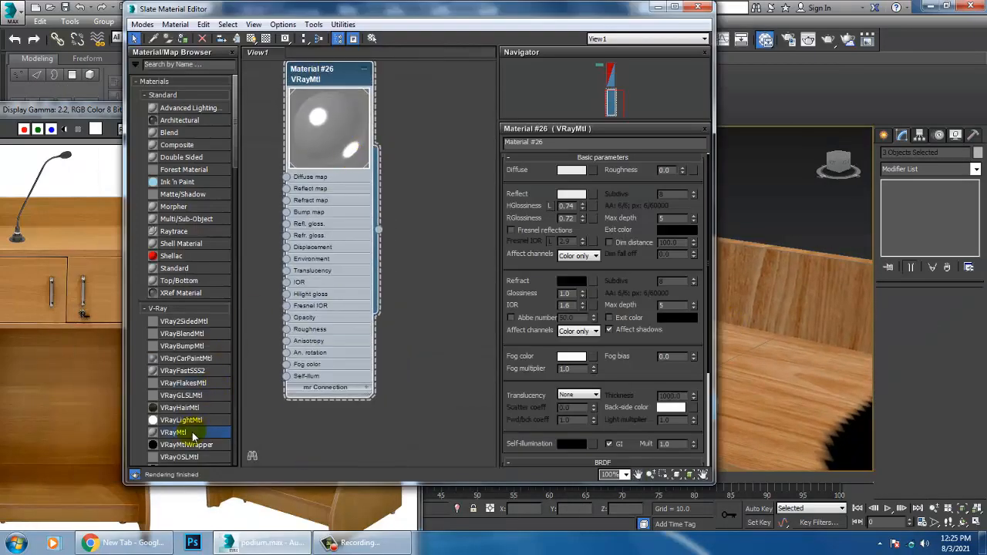
drag(433, 291, 432, 293)
click(576, 164)
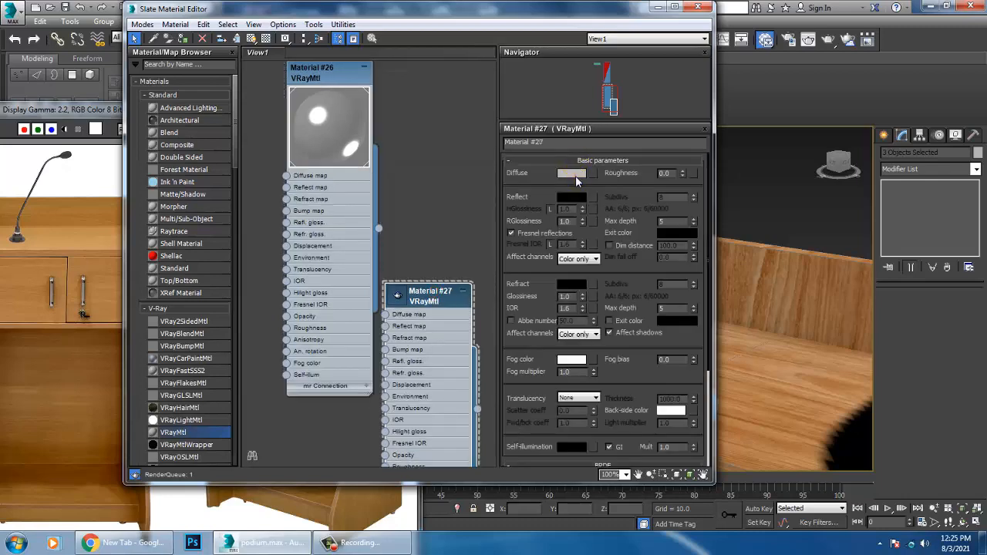
click(576, 177)
drag(360, 108, 360, 84)
click(456, 184)
click(183, 37)
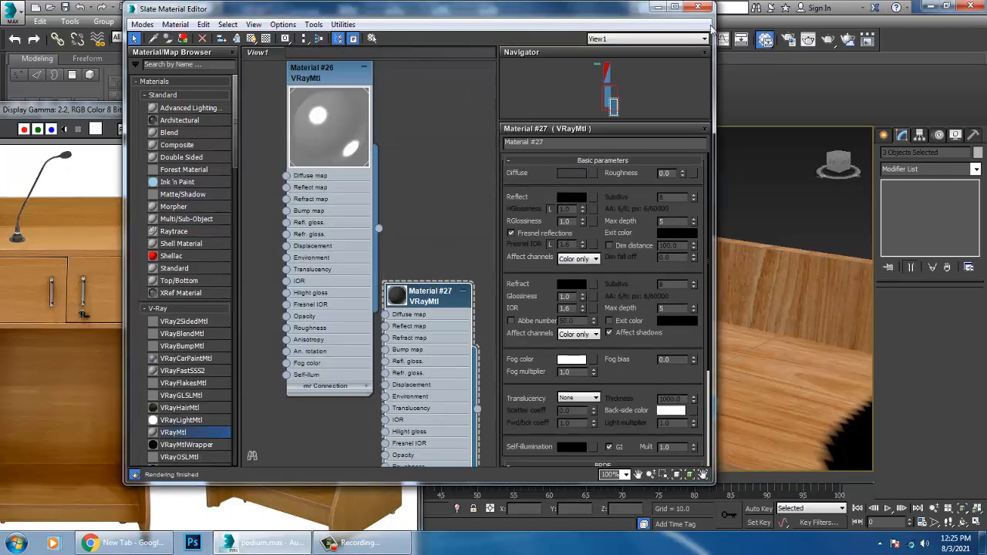
Step: Deselect the microphone parts and minimize the Slate Material Editor and the reference photo window
click(658, 7)
click(781, 176)
alt+middle_drag(780, 176, 792, 302)
middle_drag(747, 332, 723, 263)
scroll(723, 262, down, 5)
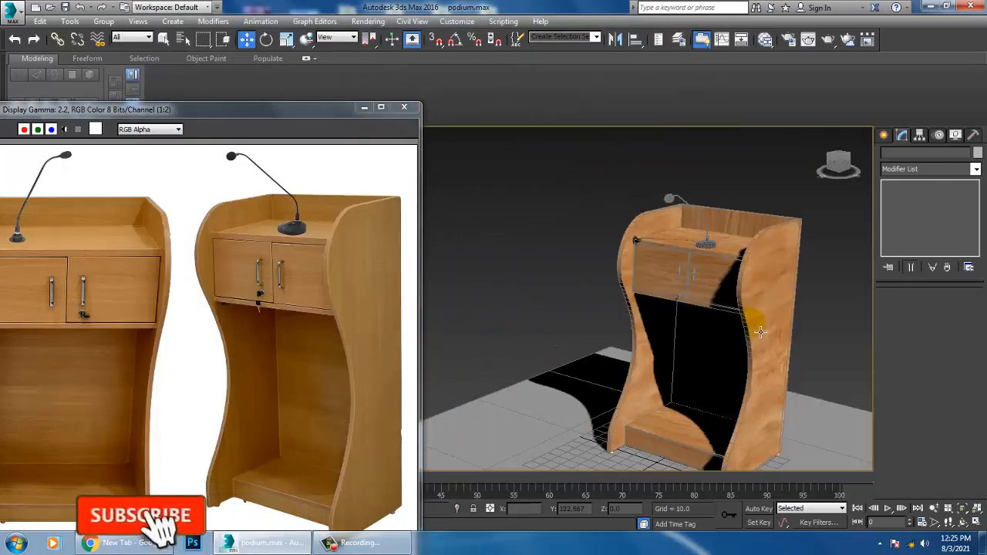
middle_drag(759, 327, 739, 261)
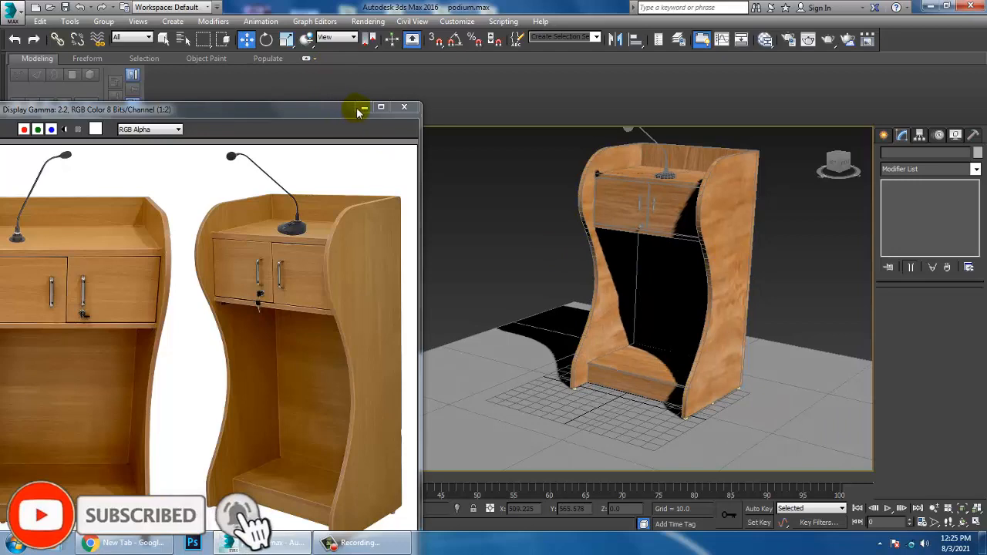
click(362, 108)
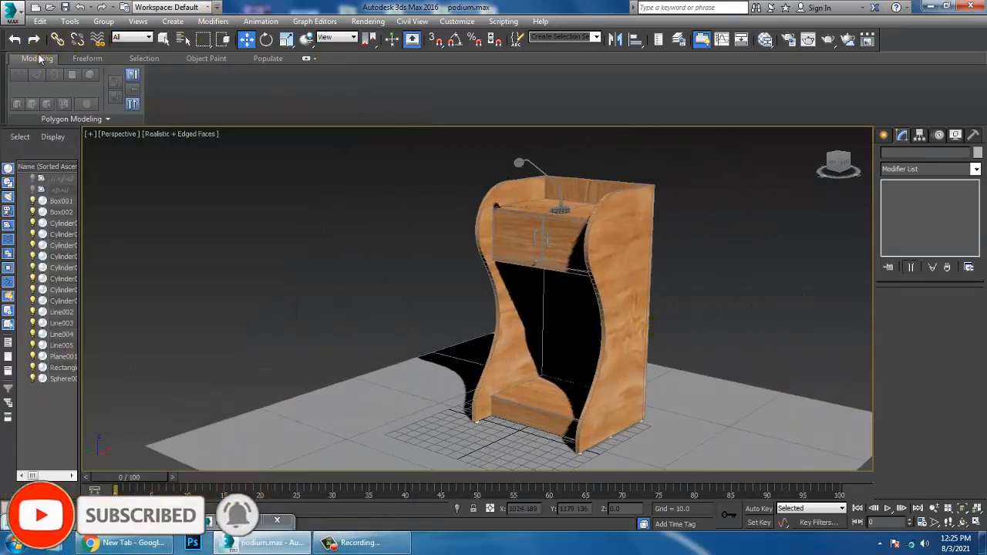
Step: Render the perspective view with the whole podium in frame and close the V-Ray frame buffer
scroll(713, 329, up, 3)
middle_drag(692, 301, 693, 344)
key(shift+q)
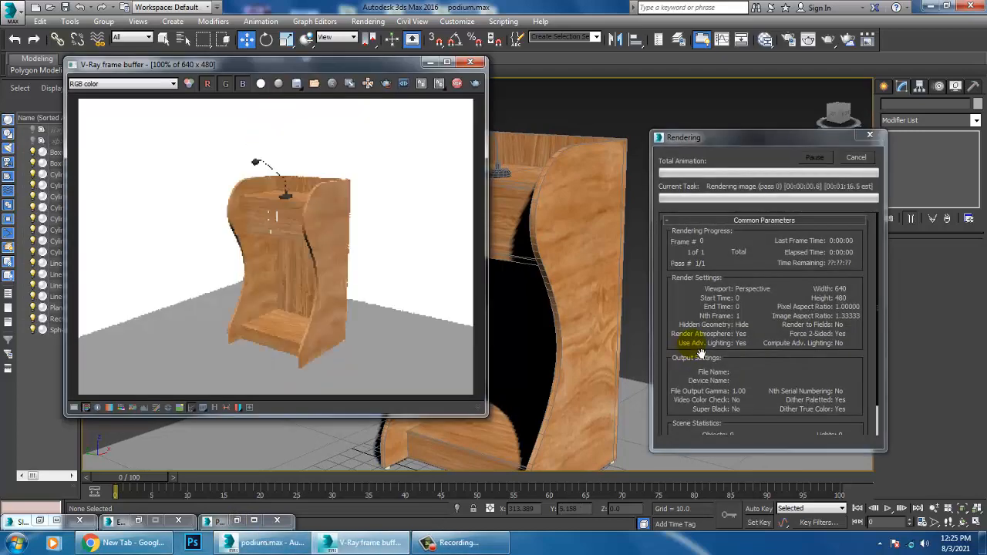
click(470, 61)
click(813, 231)
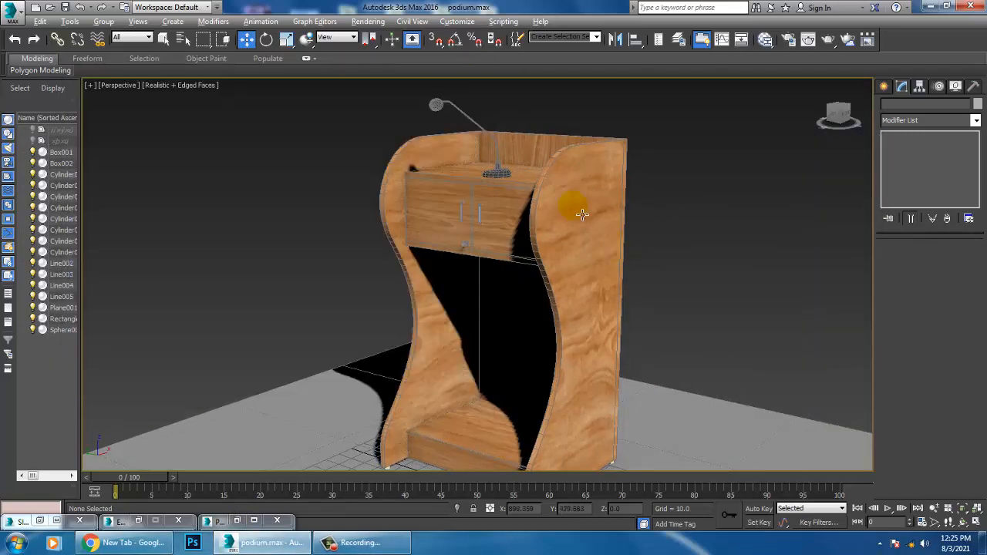
Step: Examine the microphone's head, stem and base on the podium top up close and clear the selection
alt+middle_drag(582, 215, 677, 312)
click(509, 153)
scroll(504, 213, up, 5)
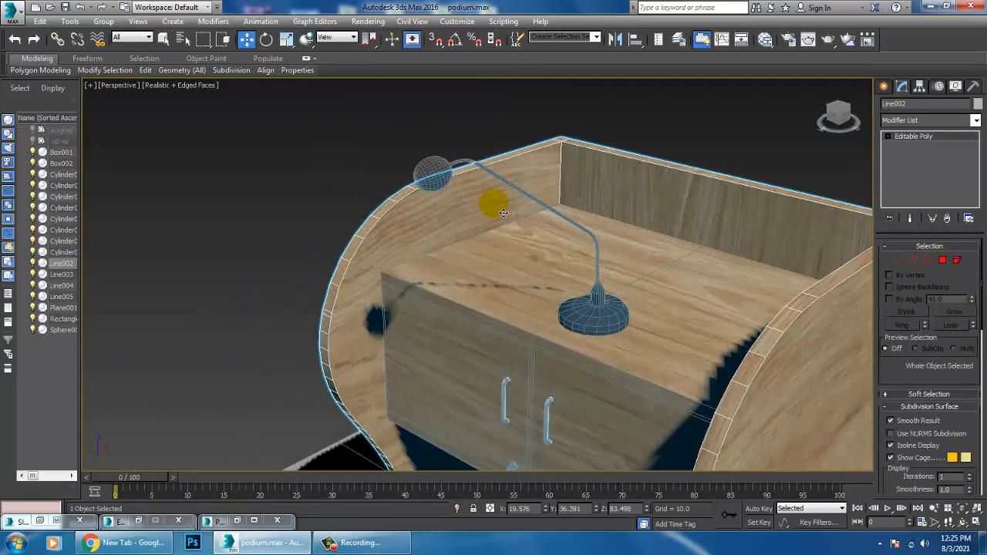
click(451, 171)
alt+middle_drag(451, 171, 634, 300)
scroll(583, 275, up, 3)
scroll(641, 315, down, 4)
scroll(648, 330, up, 3)
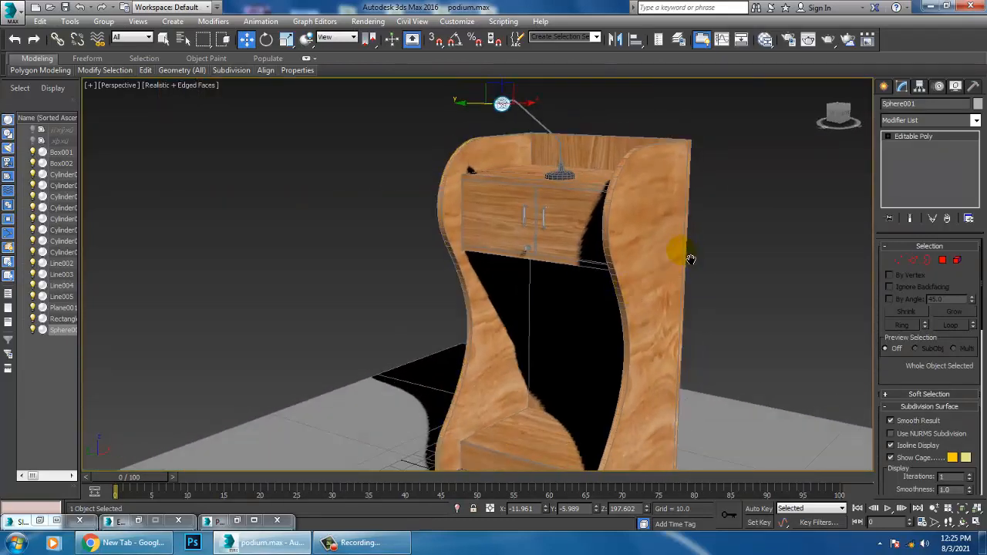
alt+middle_drag(690, 259, 728, 244)
click(743, 238)
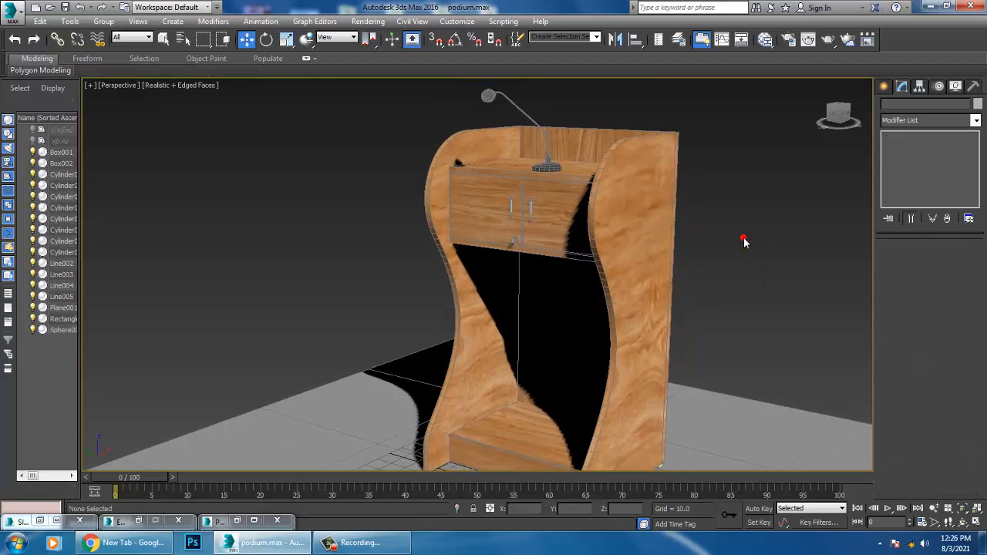